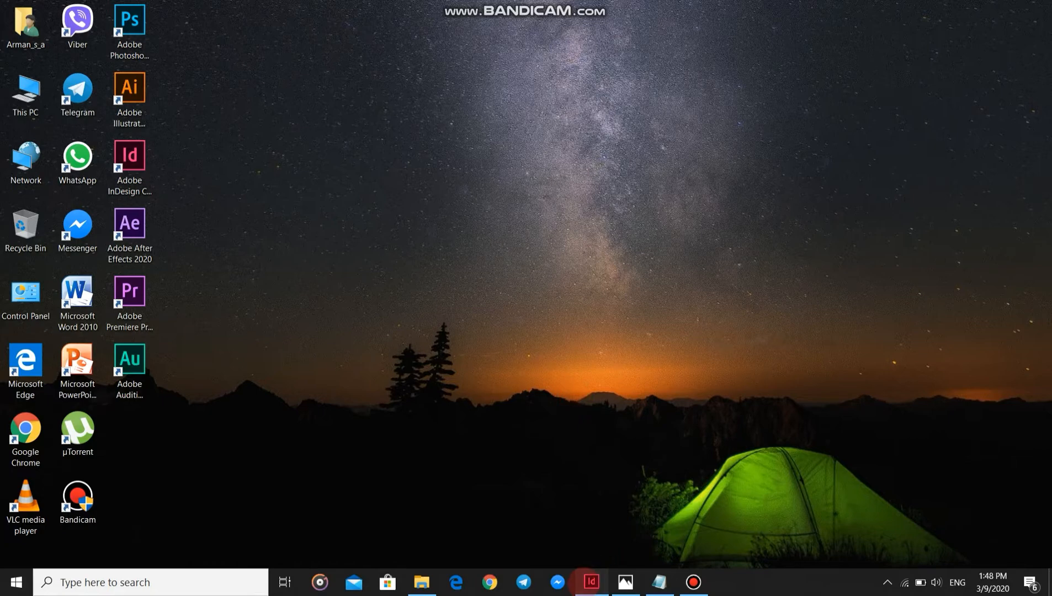
Step: Switch to InDesign and start setting up a new document
click(591, 582)
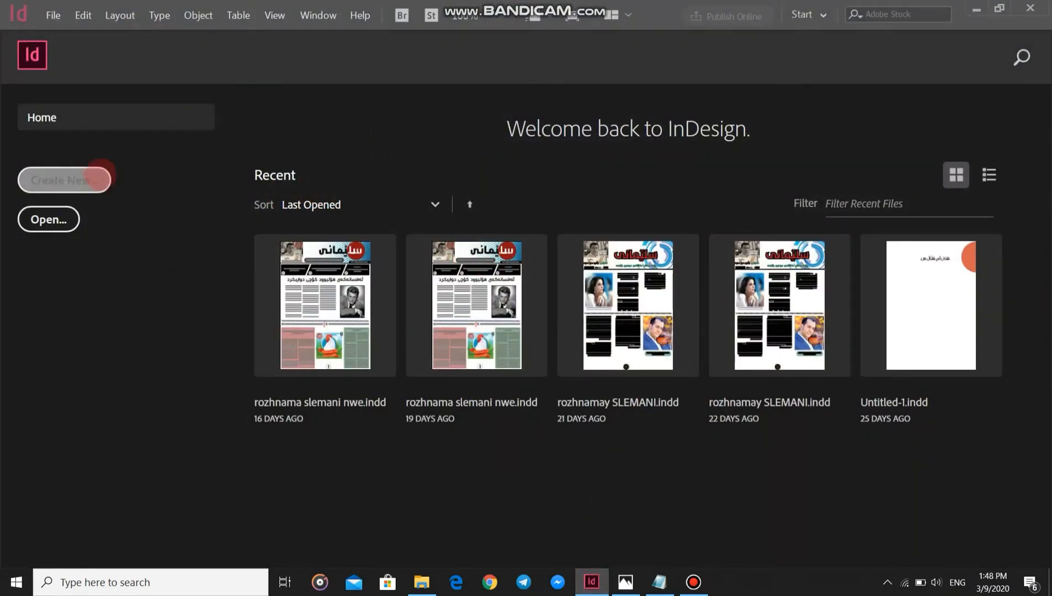
click(62, 216)
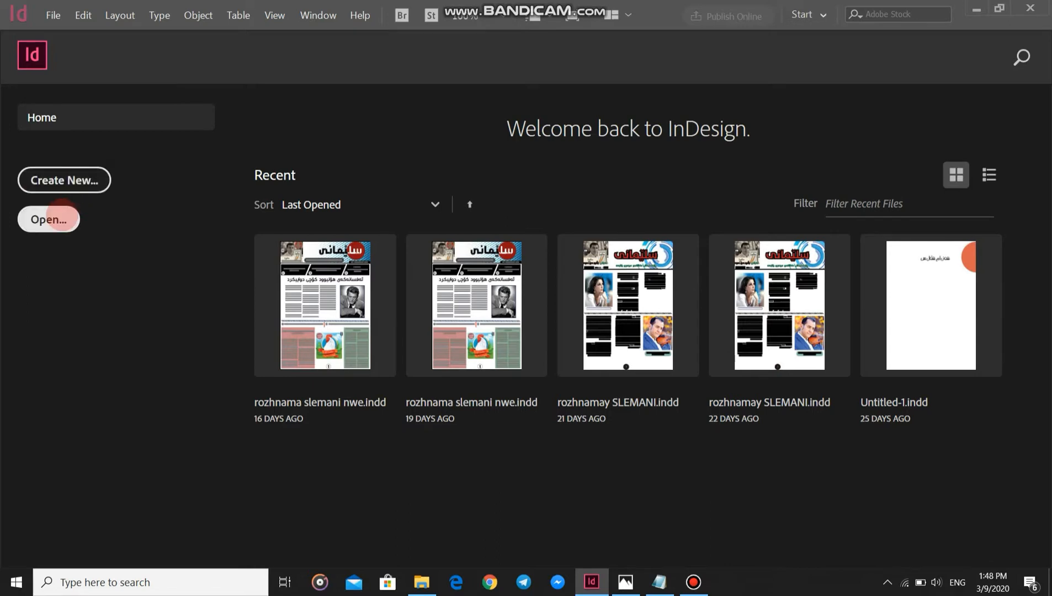
click(67, 182)
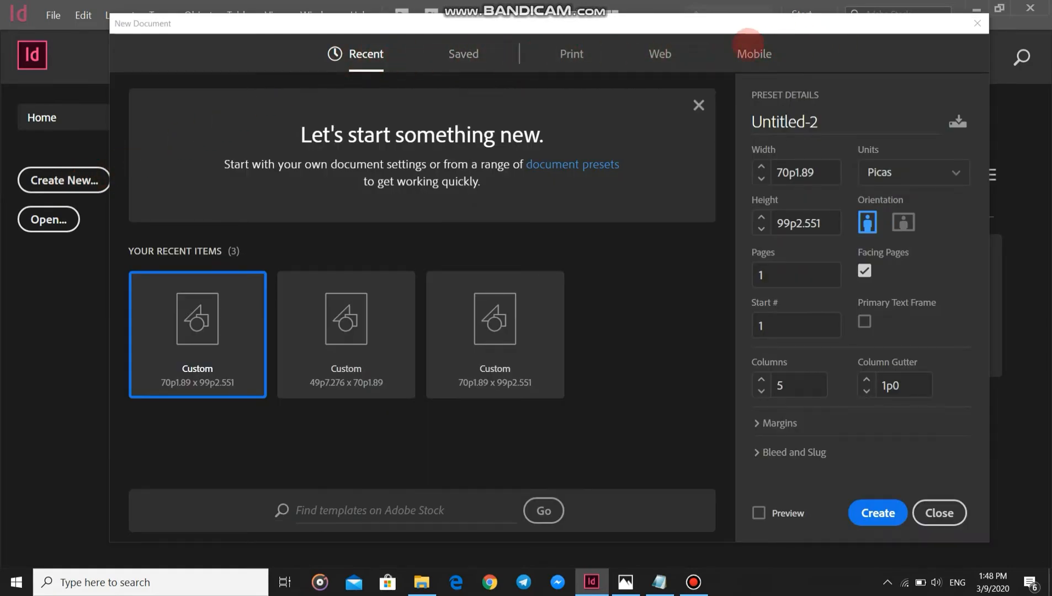
Step: Look through the saved, print, web and mobile presets and choose the A3 print preset
click(464, 54)
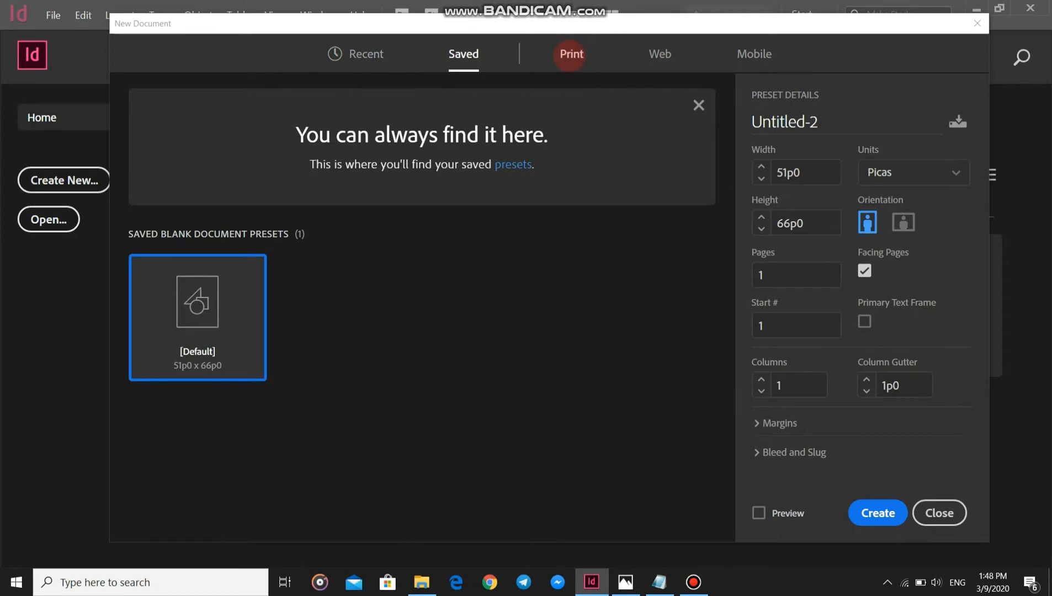
click(571, 54)
click(659, 53)
click(751, 53)
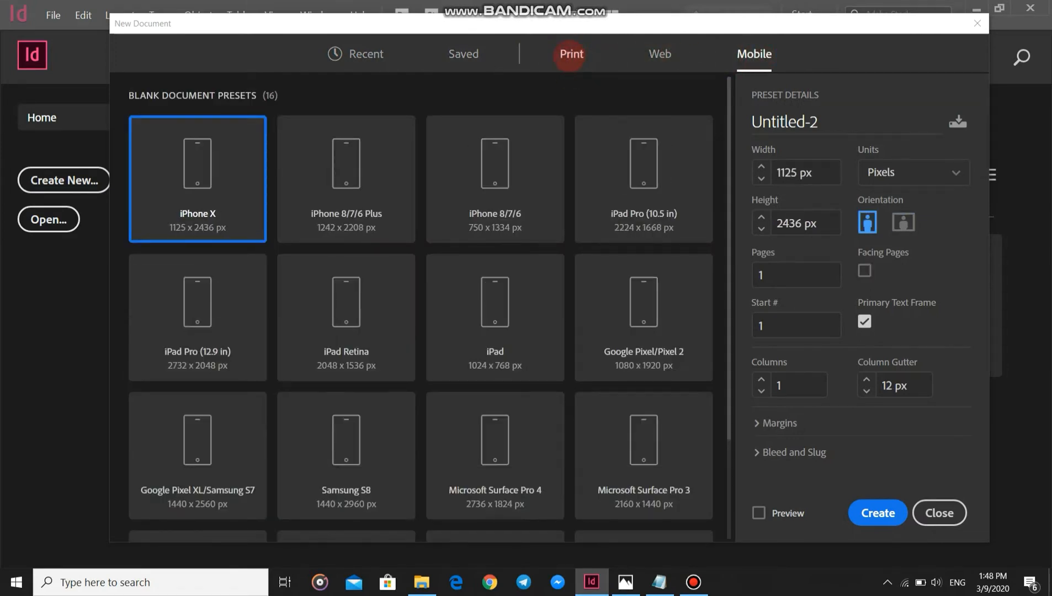
click(572, 54)
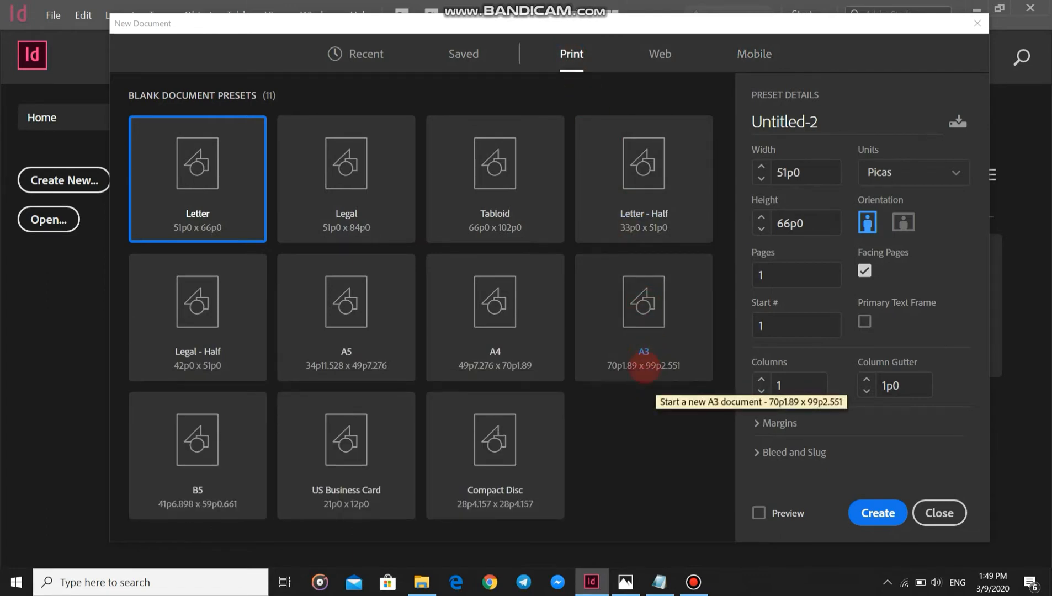
click(617, 315)
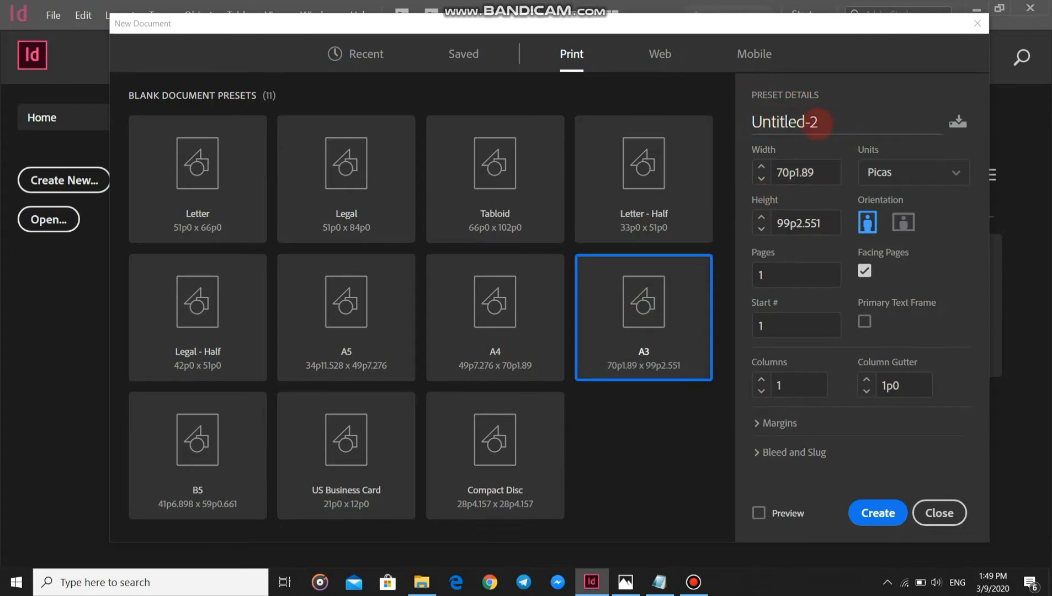
Step: Name the new document "media" and set its units to centimeters
click(818, 122)
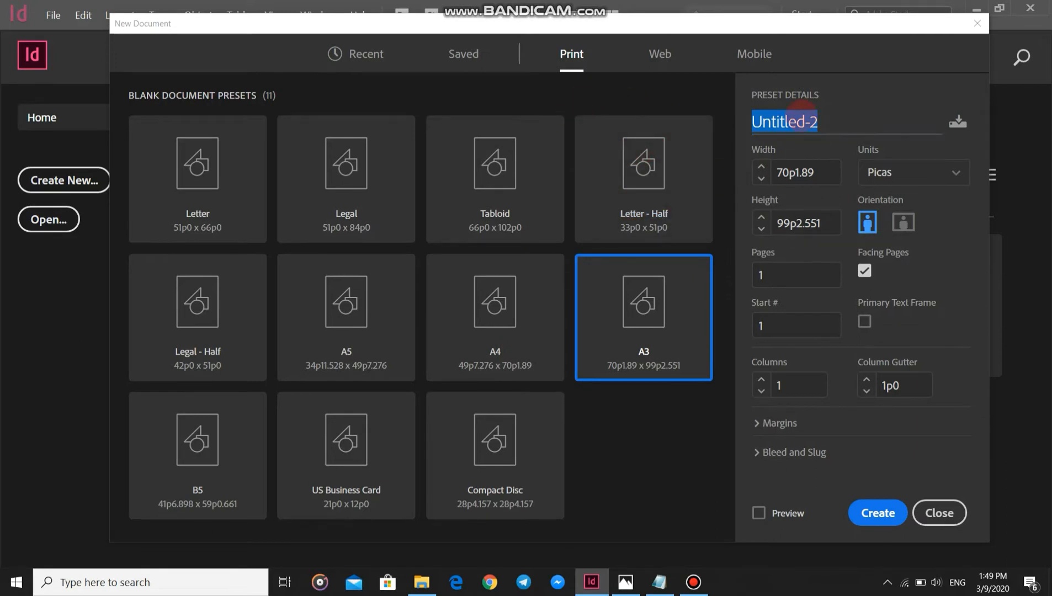
text(media)
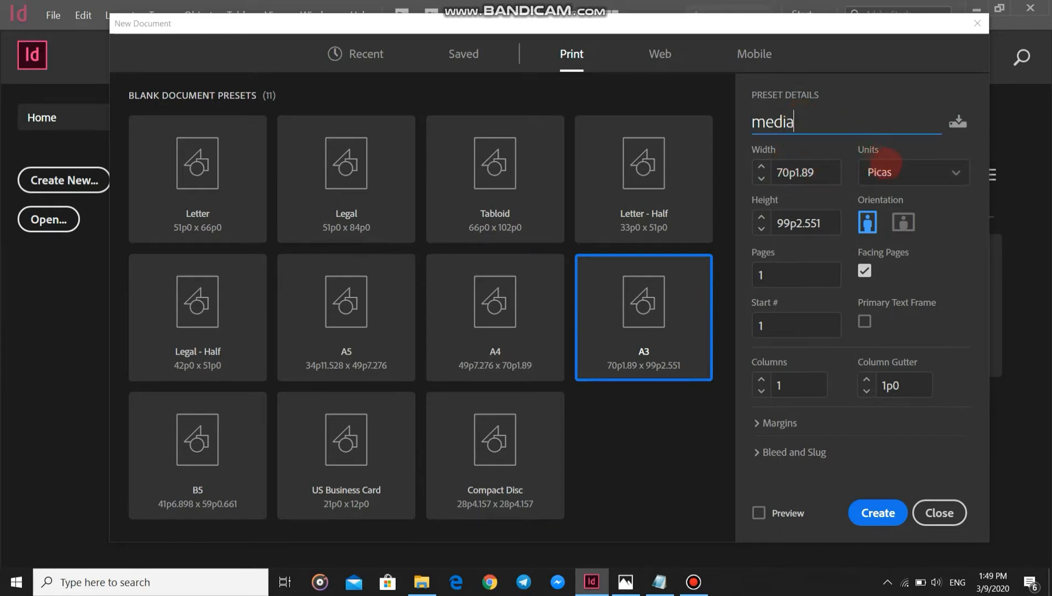
click(890, 170)
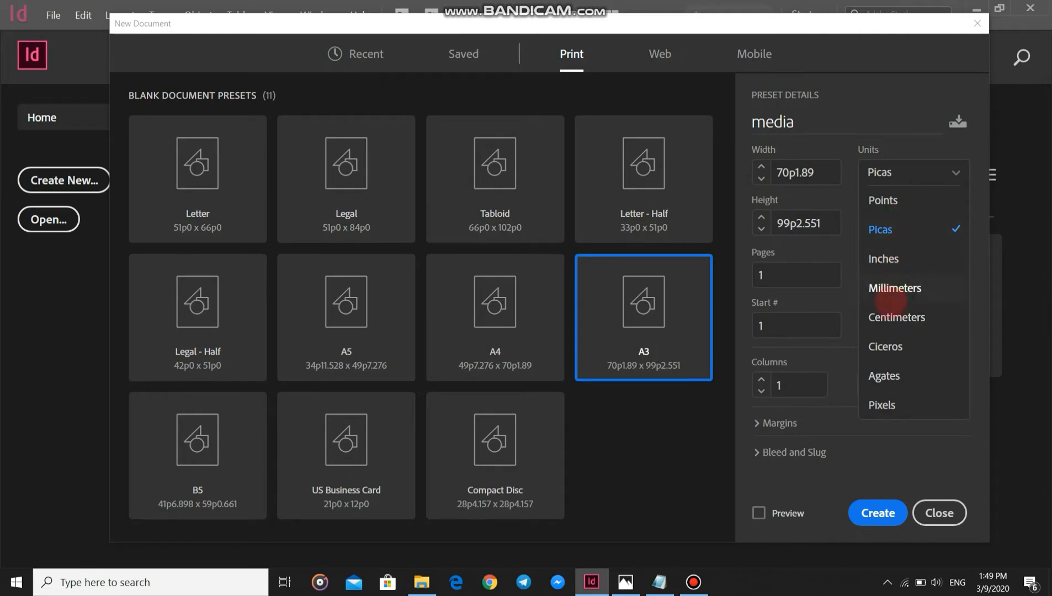
click(891, 309)
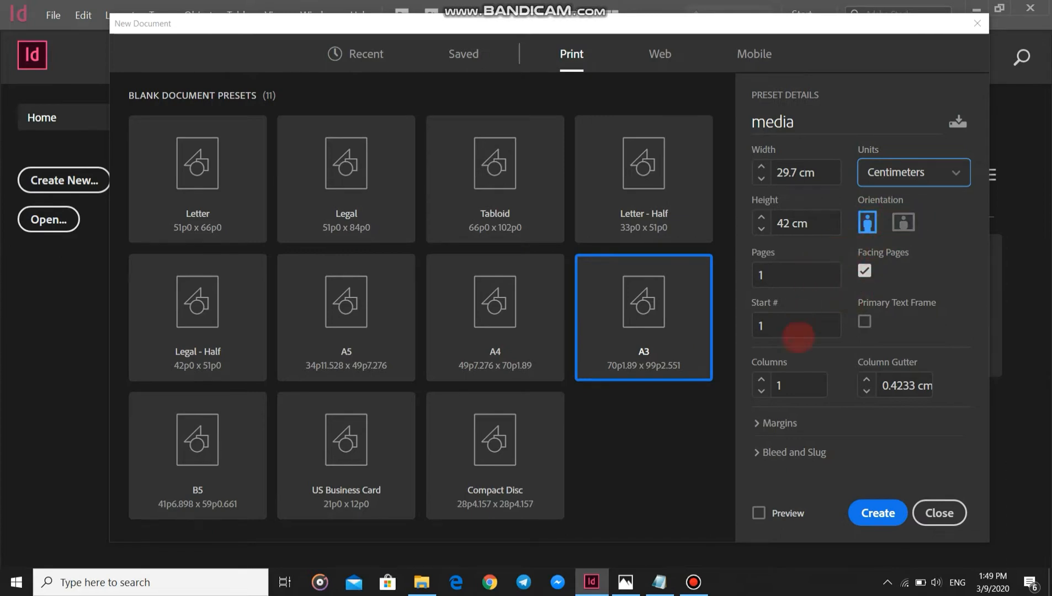
Step: Set 5 columns with a 0.5 cm gutter and create the document
click(780, 319)
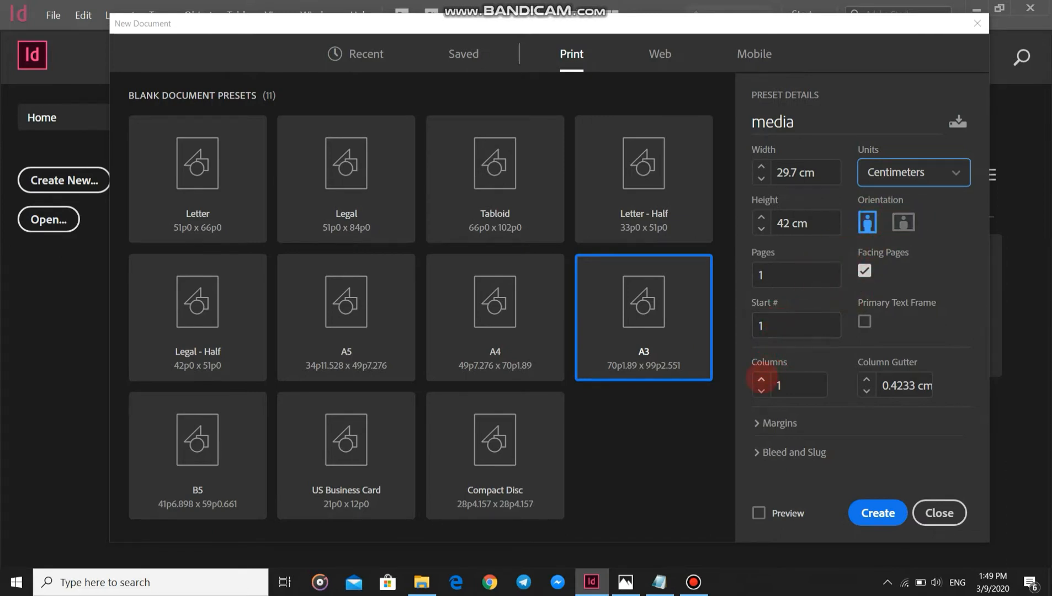
double_click(780, 385)
text(5)
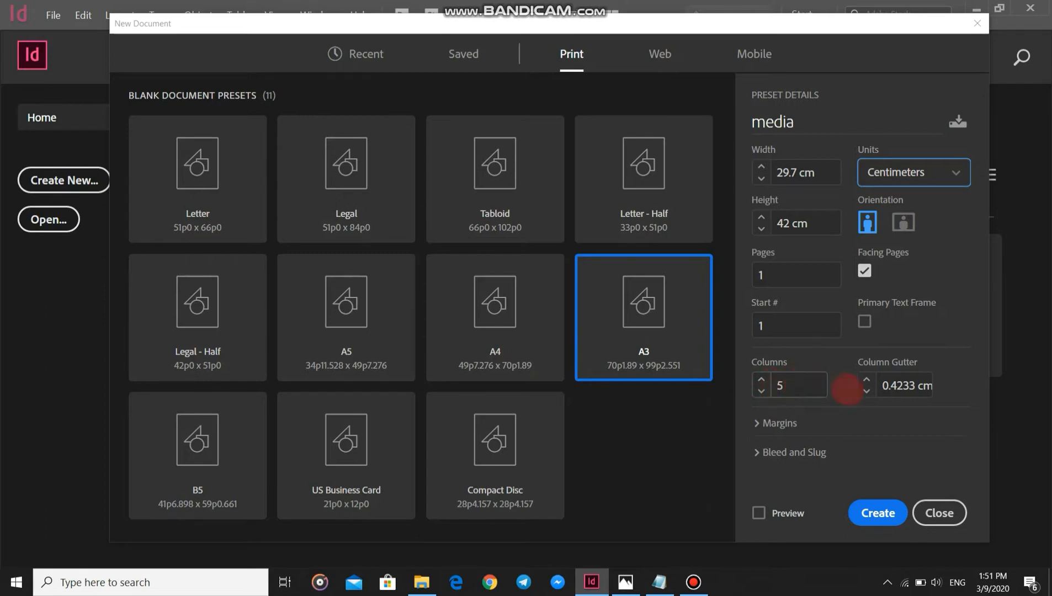
click(866, 379)
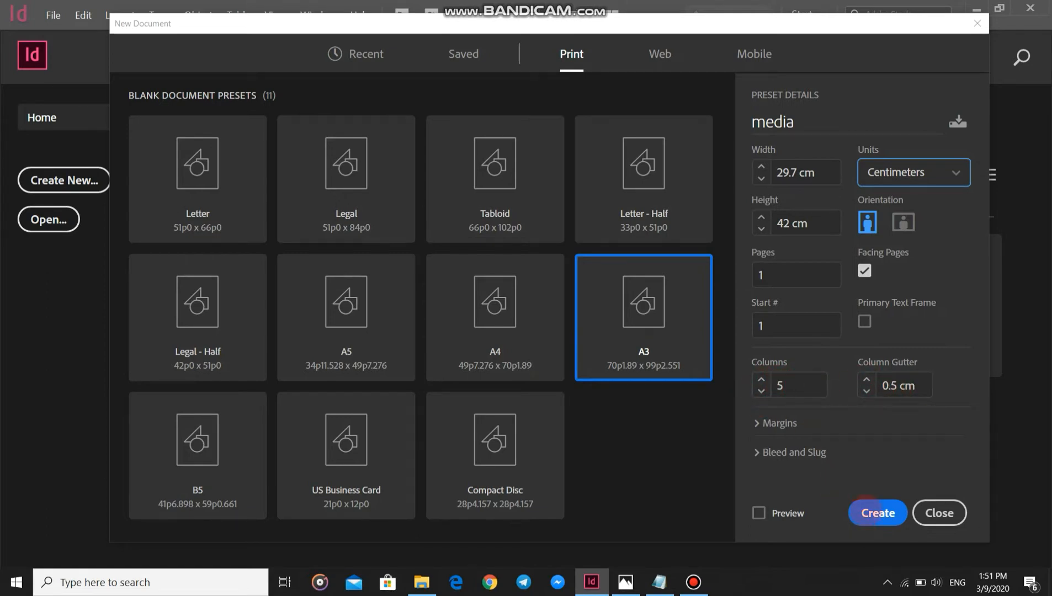
click(878, 513)
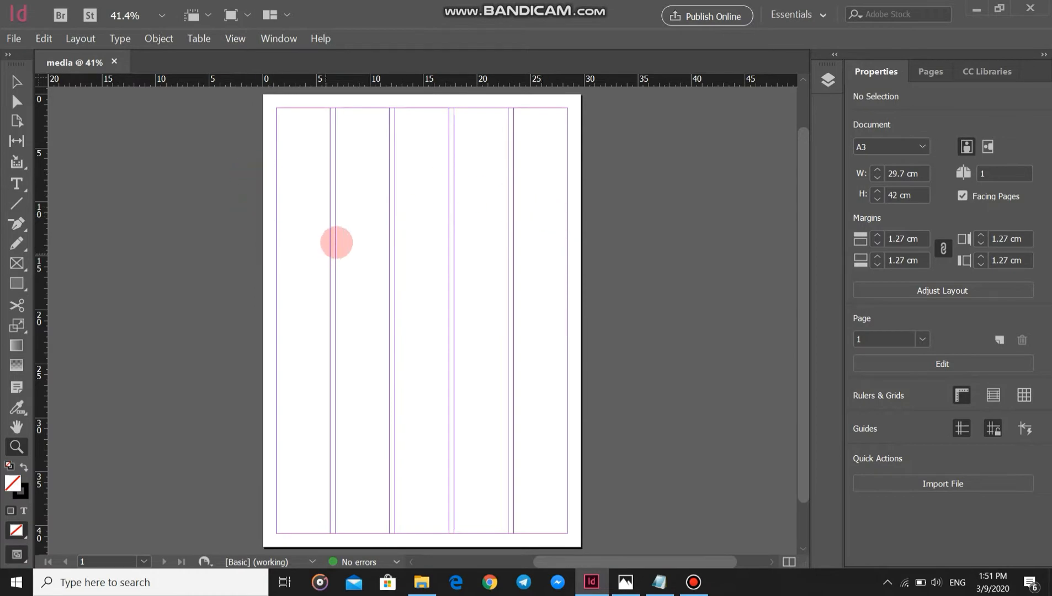
Step: Check the reference newspaper image in Photos, and draw a text frame about 29 by 3 cm across the top of the InDesign page
click(626, 581)
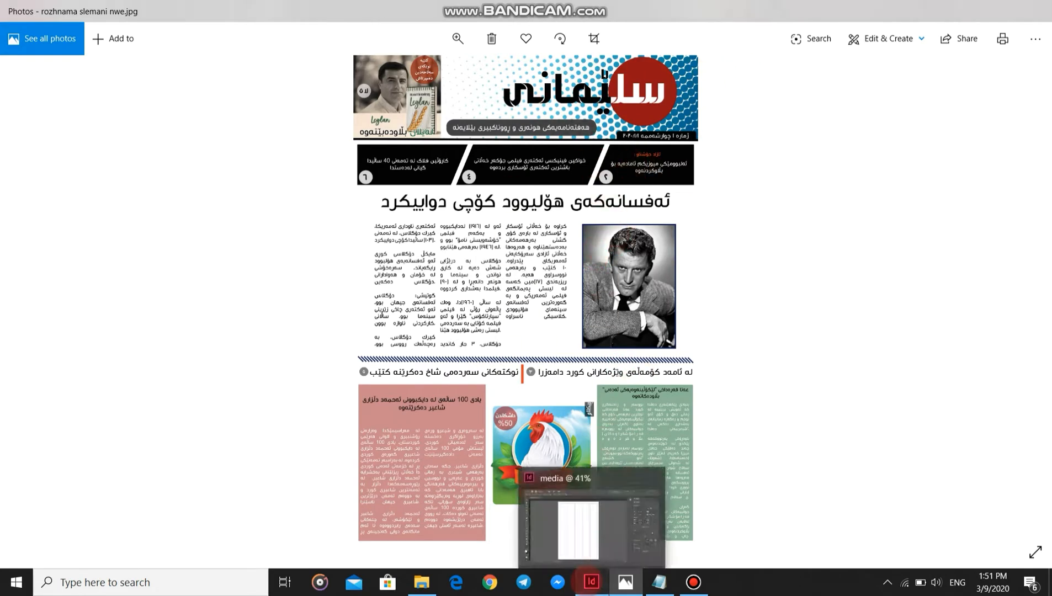
click(592, 582)
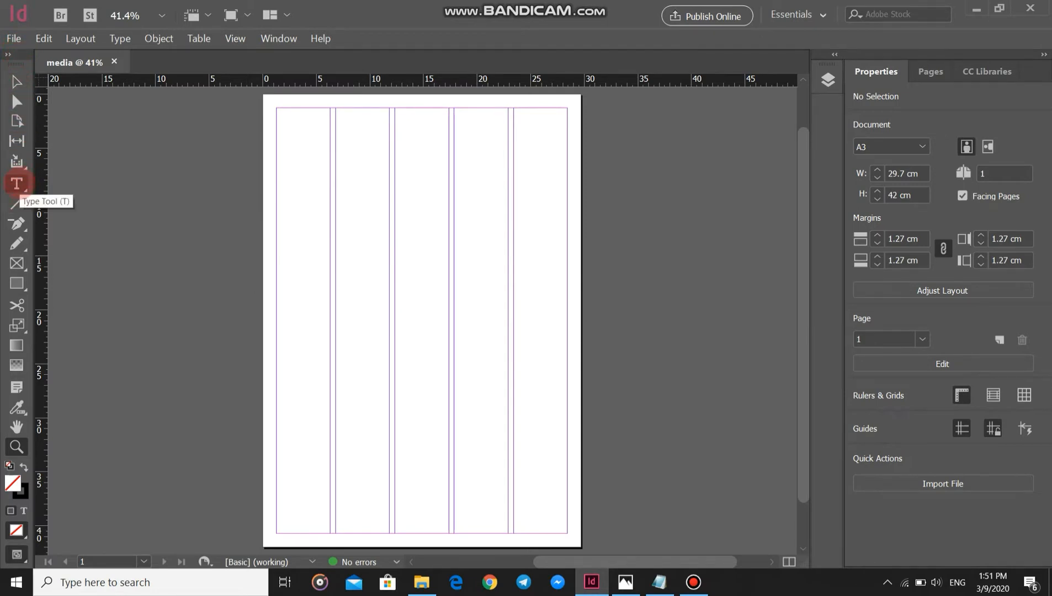
click(17, 184)
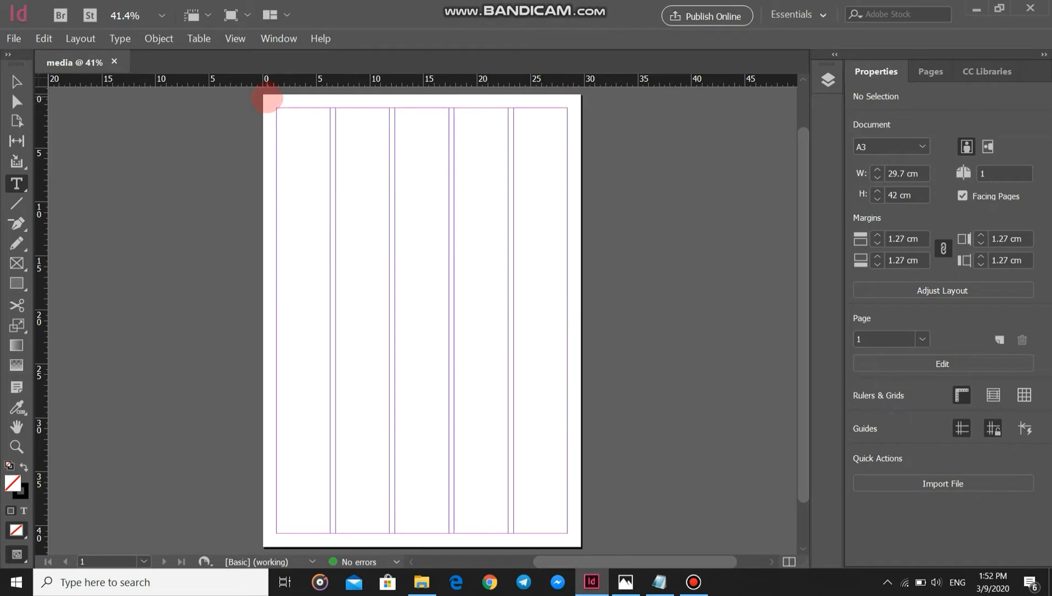
drag(268, 96, 577, 130)
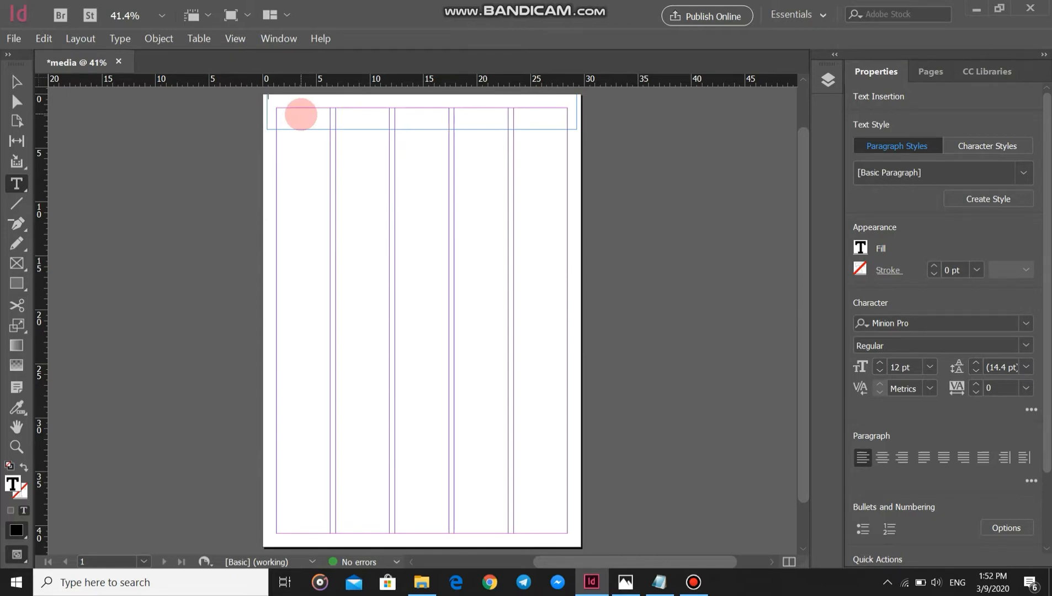
Step: Enter short Kurdish text in the frame and fill it with the red C=15 M=100 Y=100 K=0 swatch
key(alt+shift)
text(م)
key(ctrl+a)
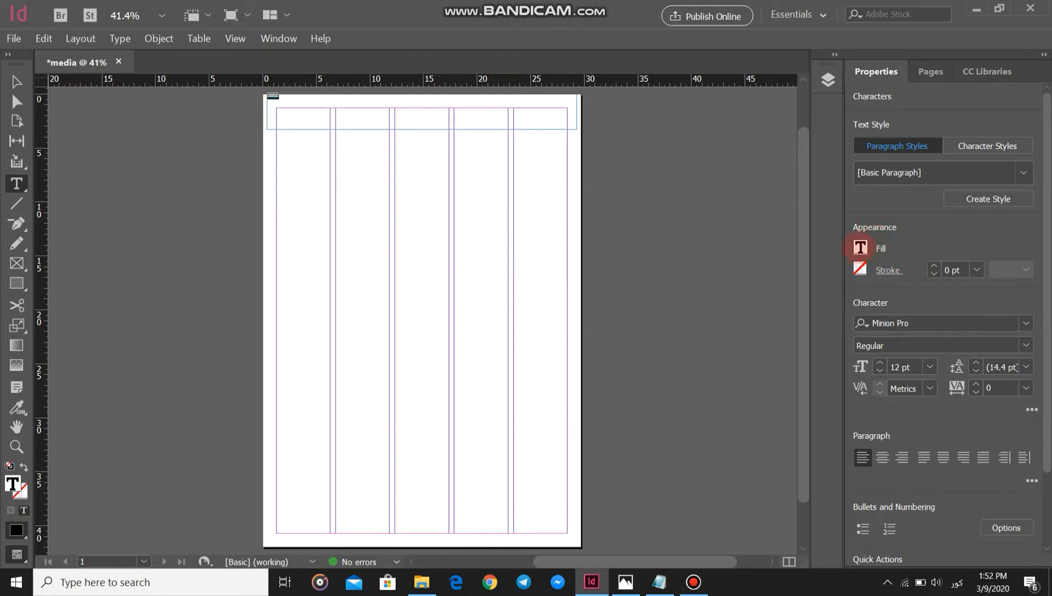
click(860, 247)
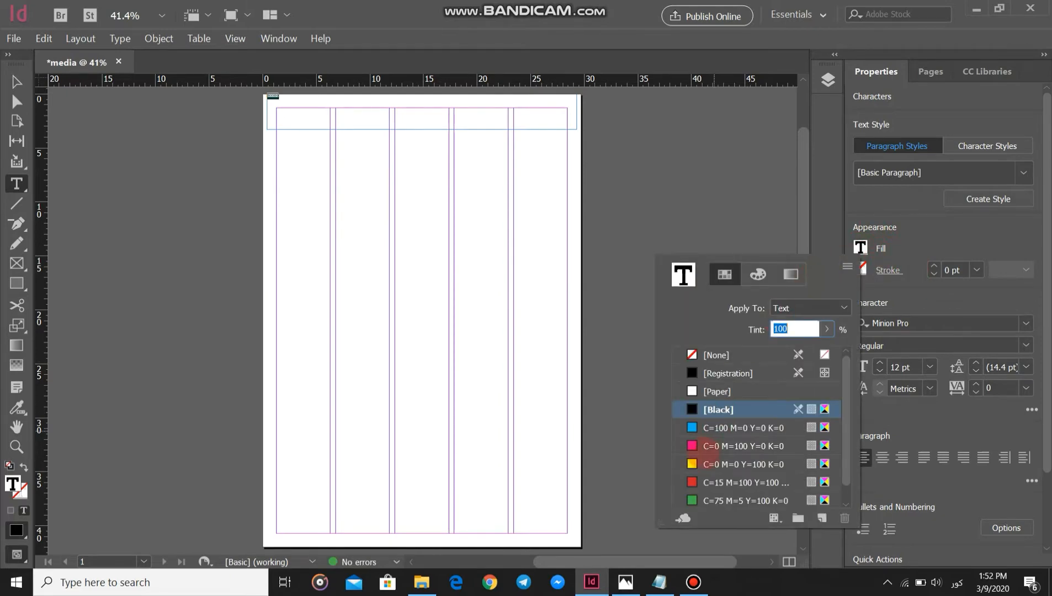
scroll(721, 475, down, 1)
scroll(718, 472, up, 1)
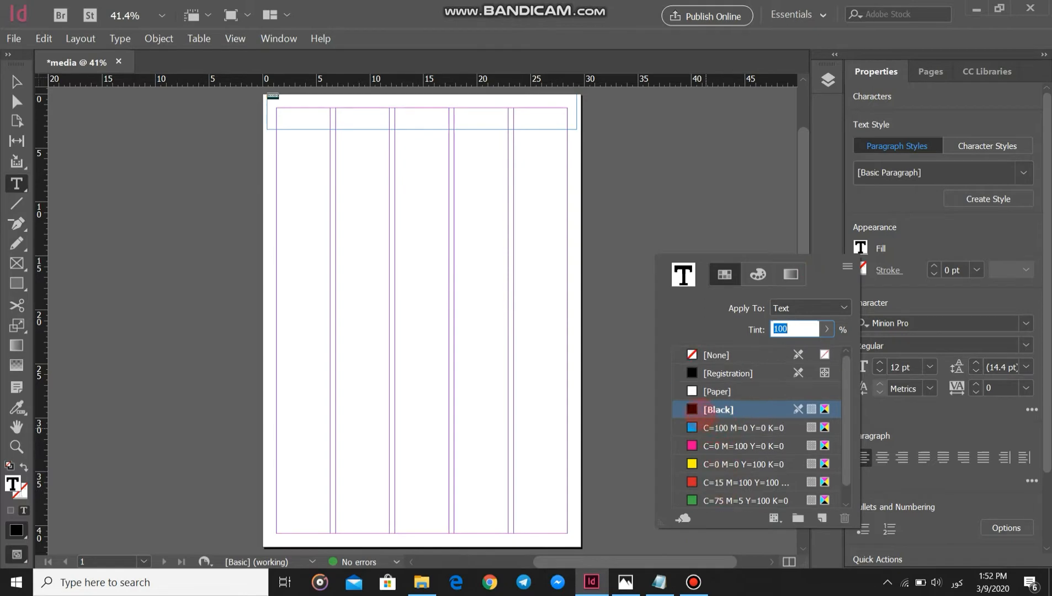
scroll(711, 470, down, 1)
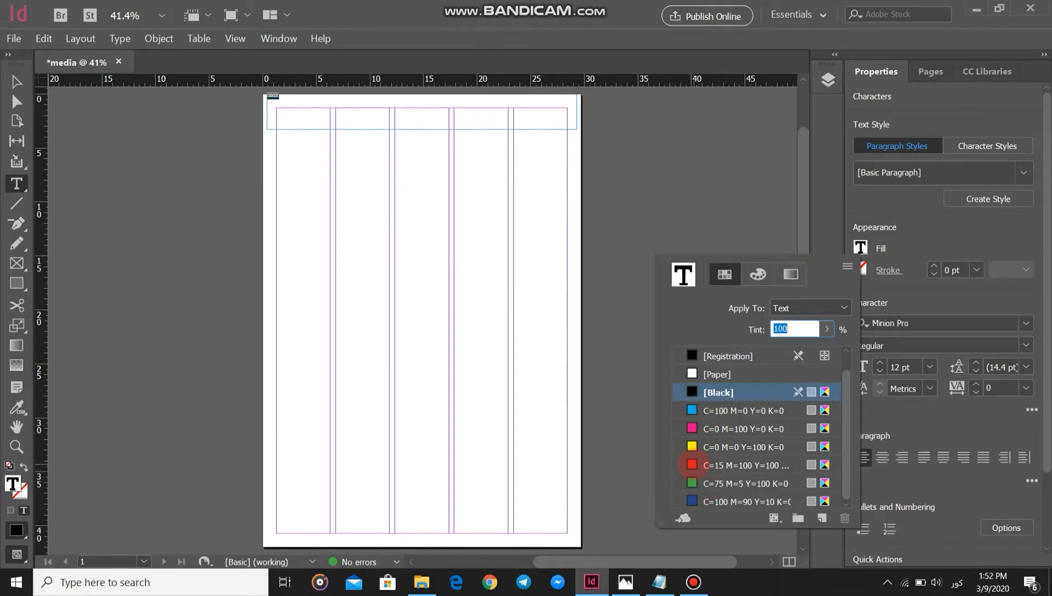
scroll(691, 469, up, 1)
click(691, 482)
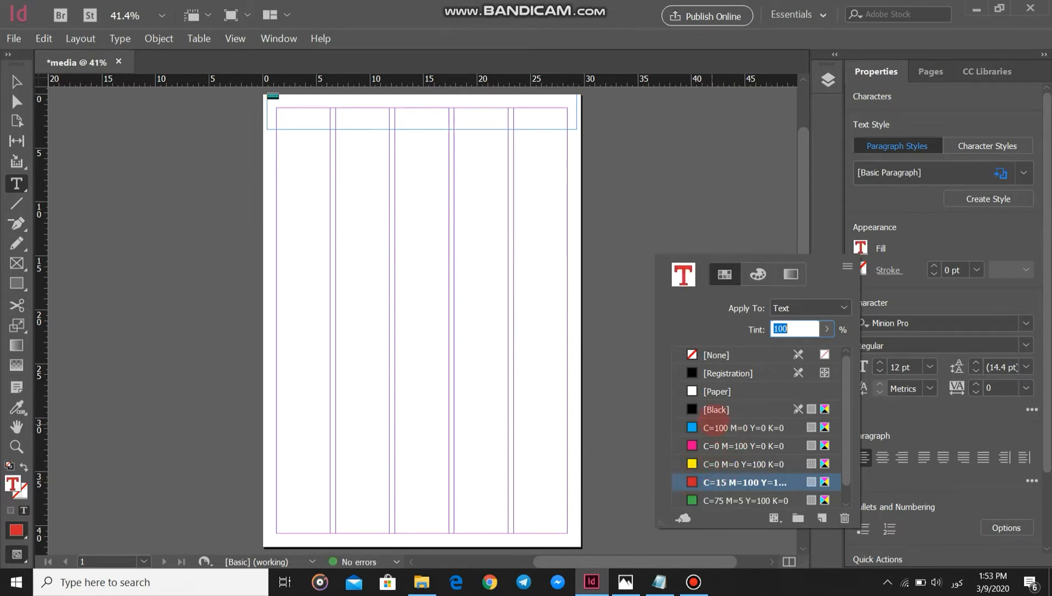
Step: Redefine the text's red swatch as C=0 M=88 Y=100 K=0
scroll(729, 458, down, 1)
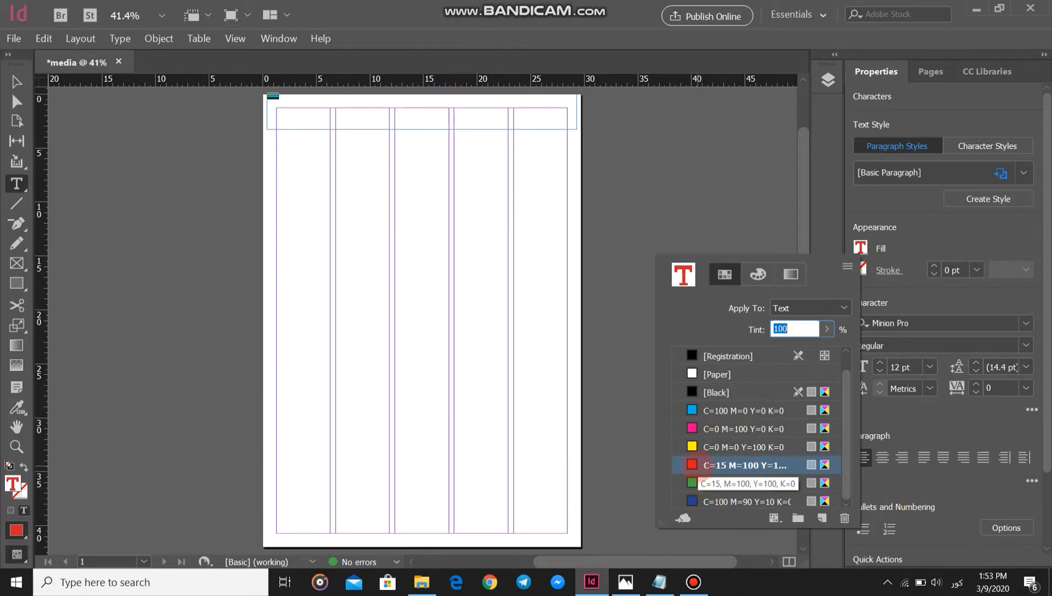
scroll(718, 395, up, 1)
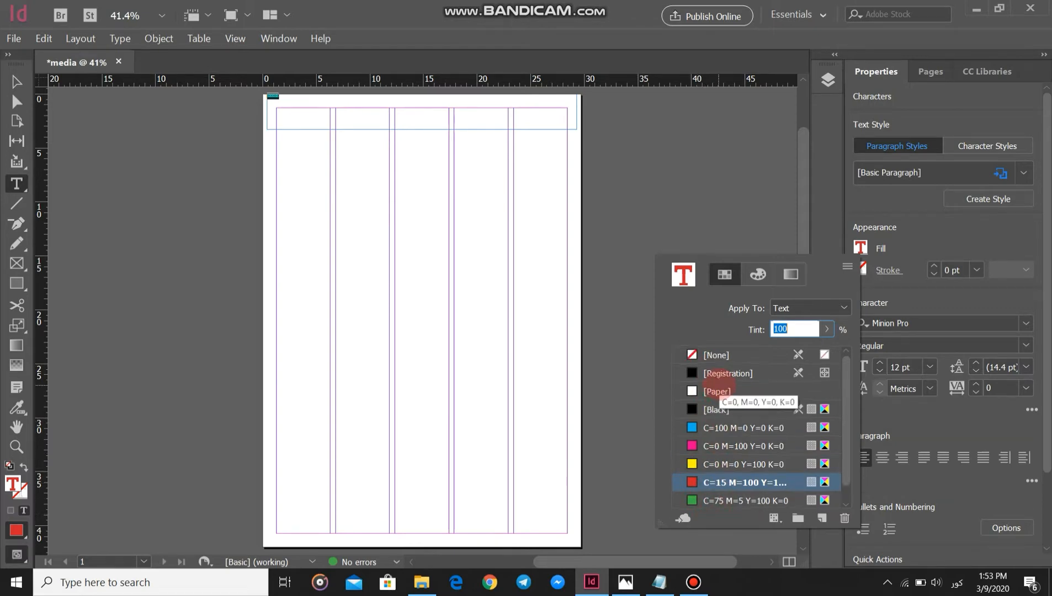
scroll(716, 359, down, 1)
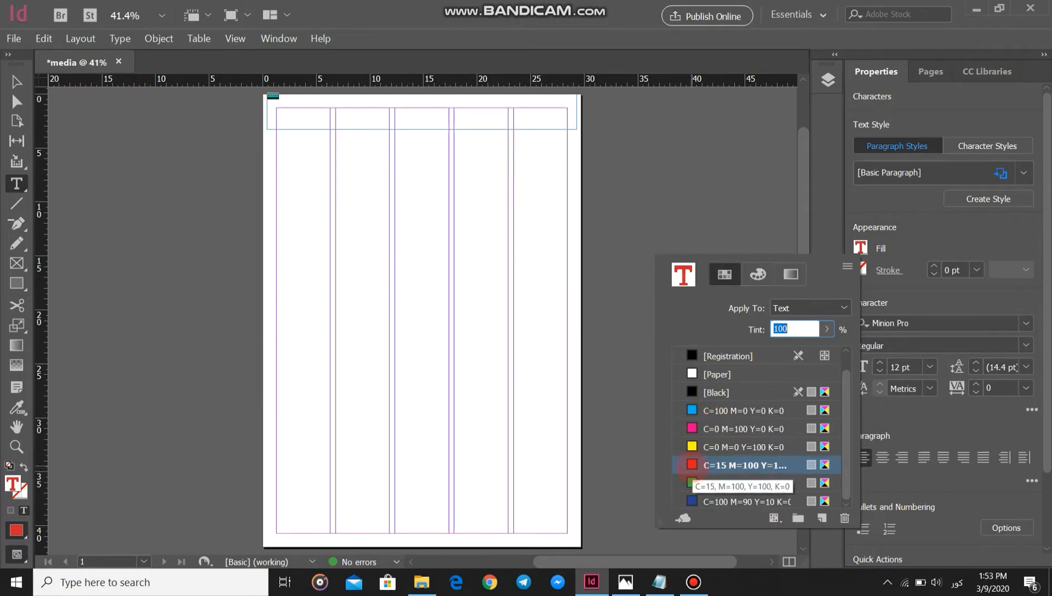
double_click(690, 466)
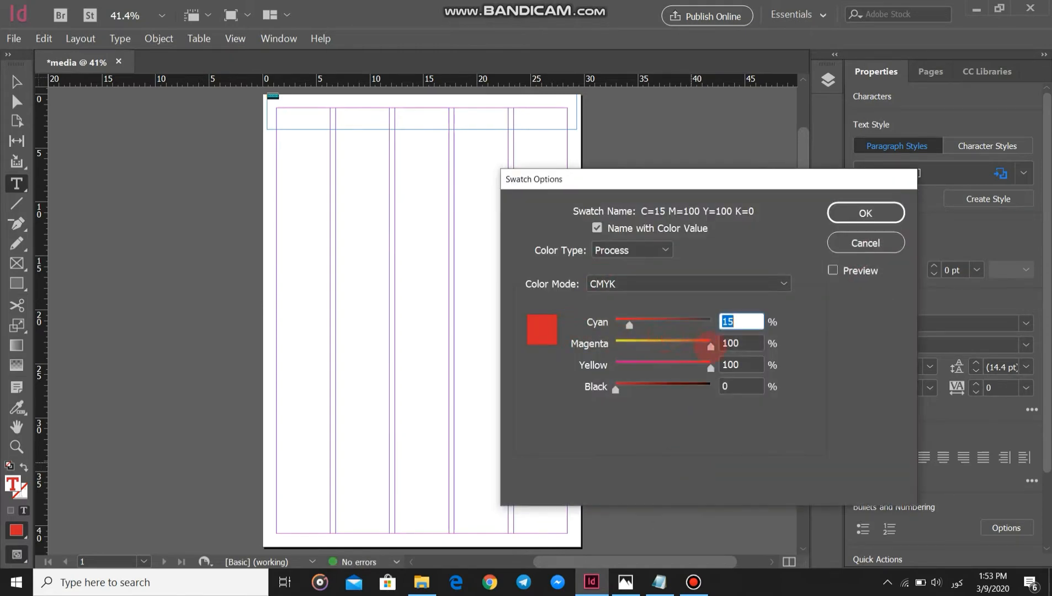
mouse_move(711, 347)
mouse_down()
mouse_move(616, 346)
mouse_move(716, 325)
mouse_move(616, 326)
mouse_move(701, 346)
mouse_up()
click(865, 213)
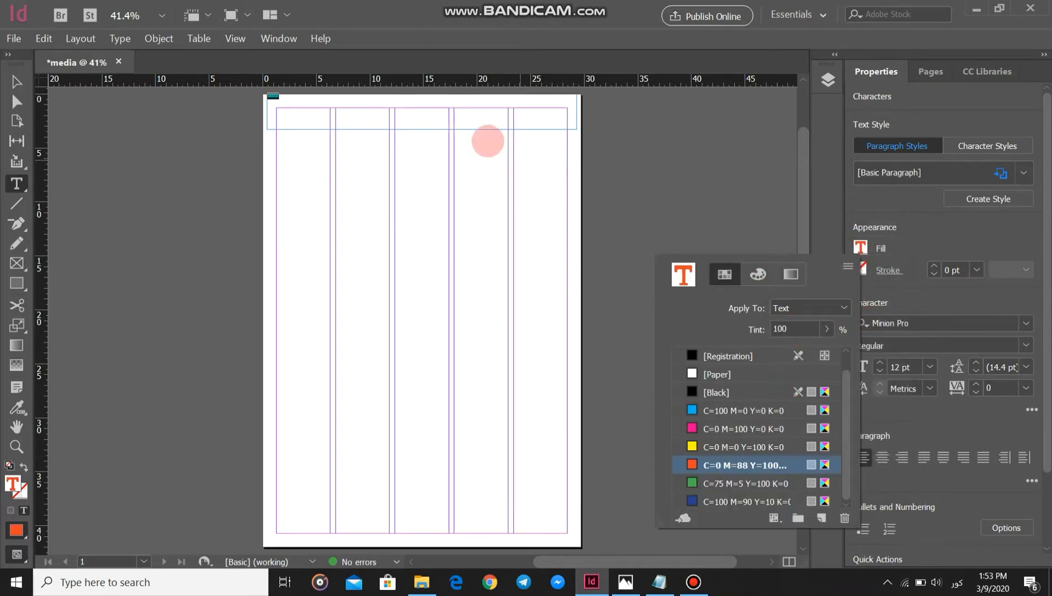
click(900, 251)
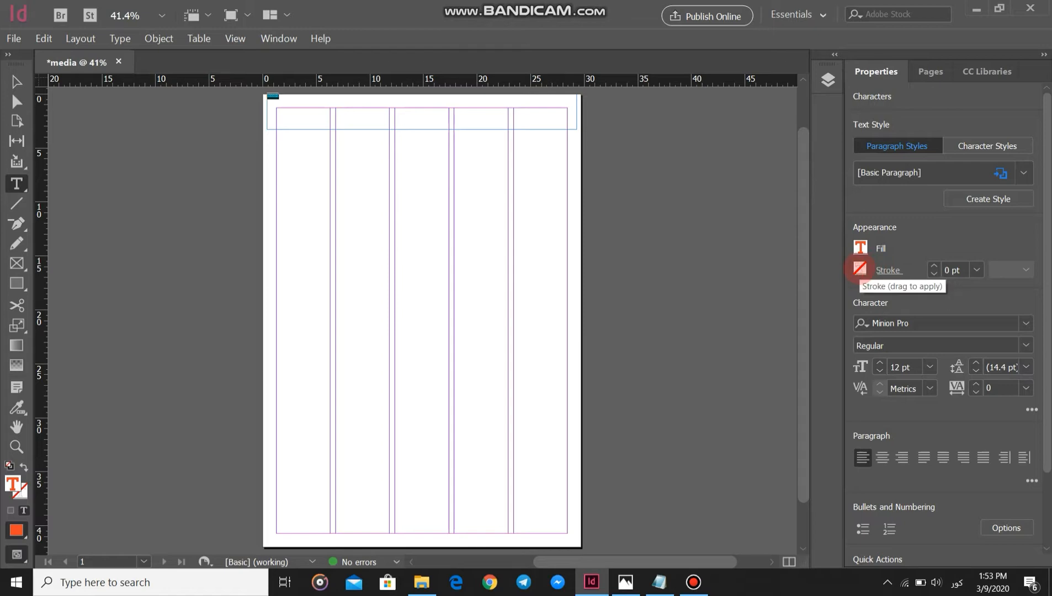
Step: Apply a [Registration] stroke to the selected text and set its weight to 4 pt
click(860, 269)
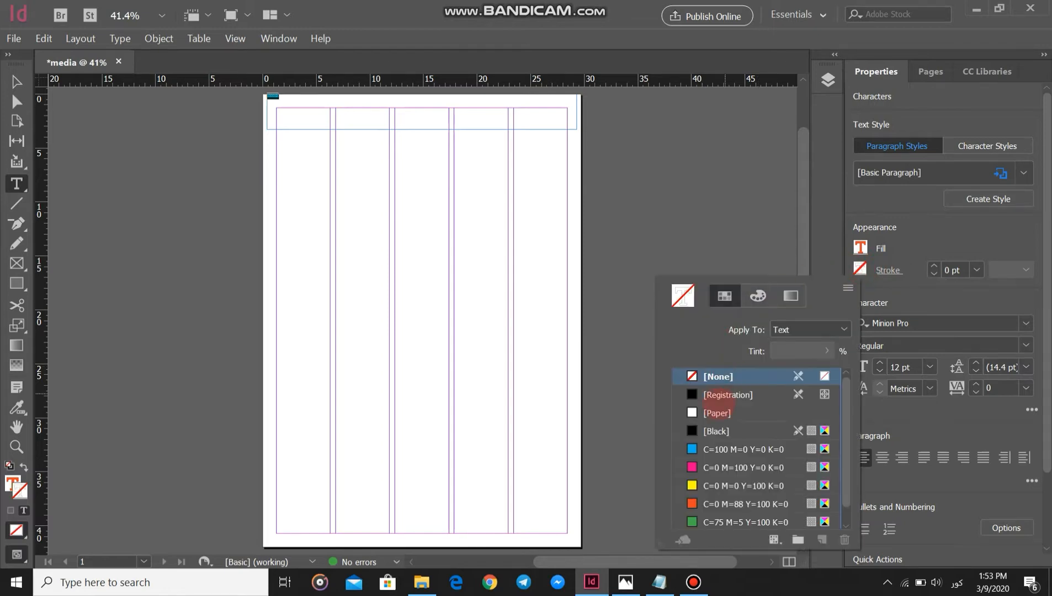
click(689, 394)
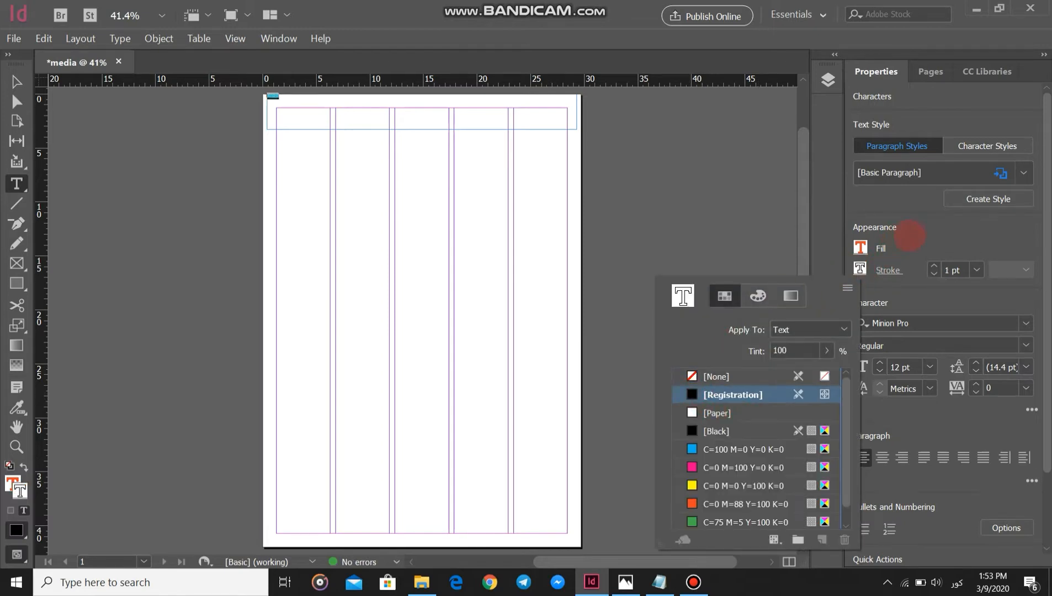
click(909, 235)
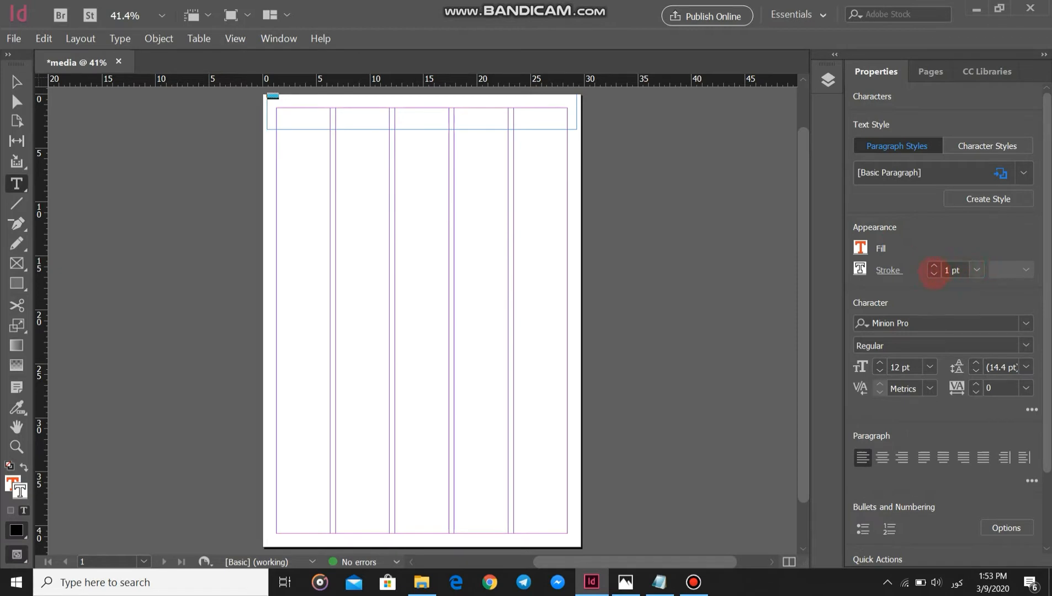
click(934, 266)
click(934, 265)
click(934, 266)
click(934, 266)
click(934, 266)
click(933, 265)
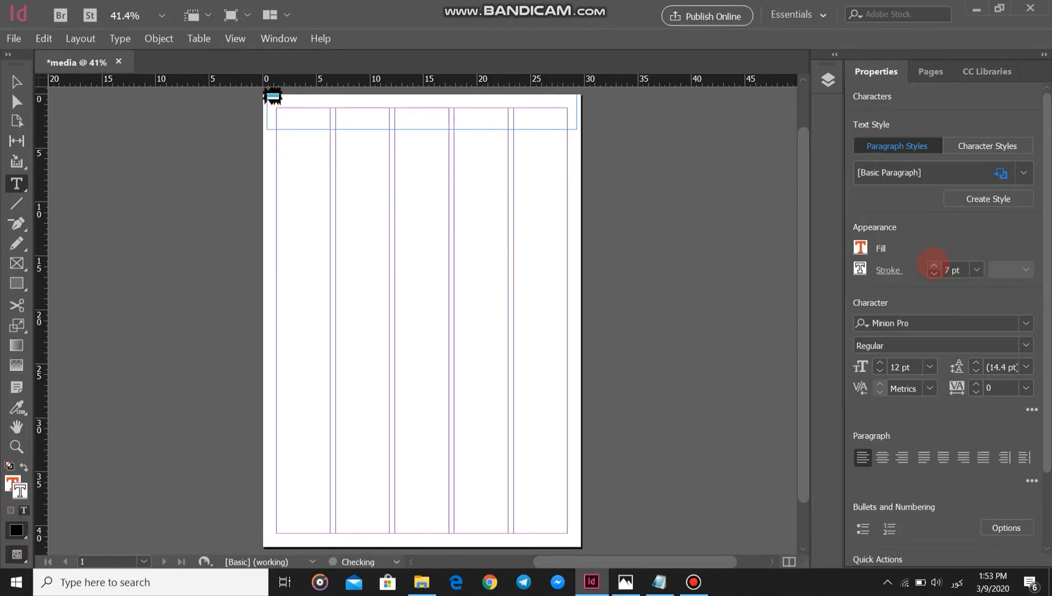
click(934, 274)
click(934, 274)
click(934, 273)
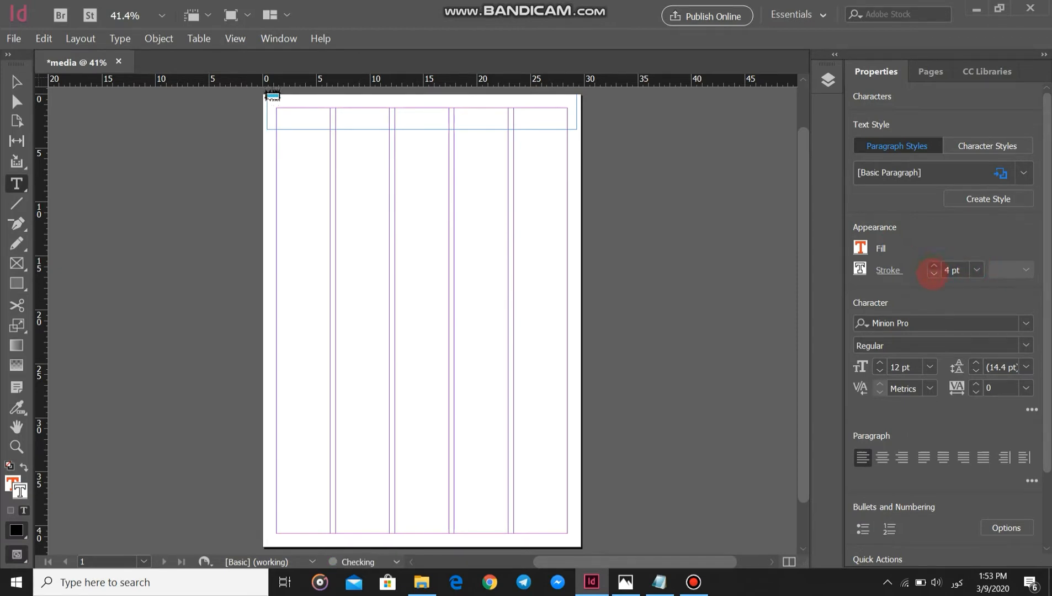
Step: Set the selected title text's stroke weight to 3 pt and its font to SiRWAN_015
click(933, 274)
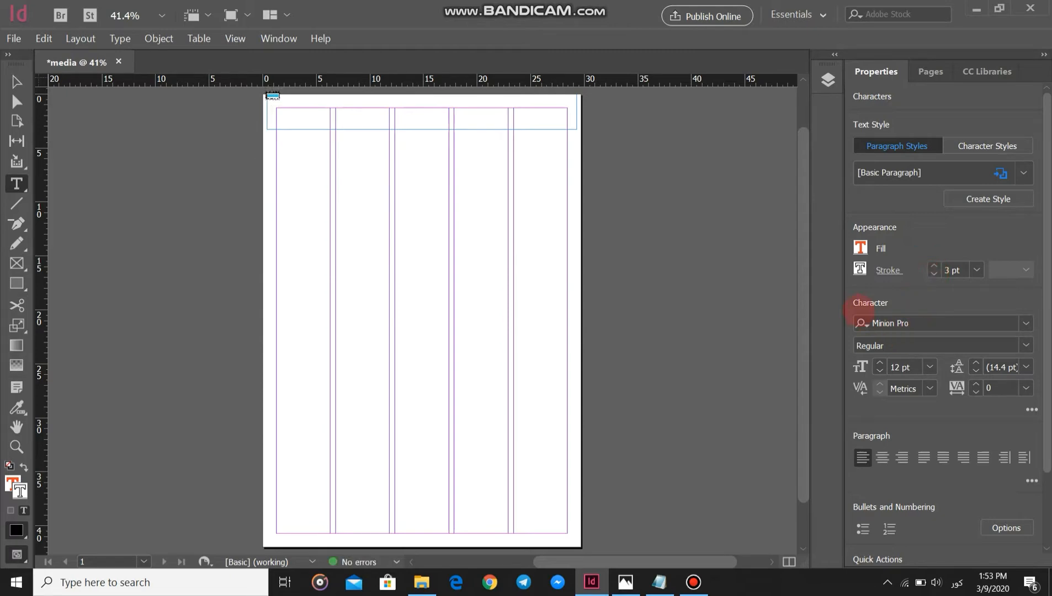
click(1022, 325)
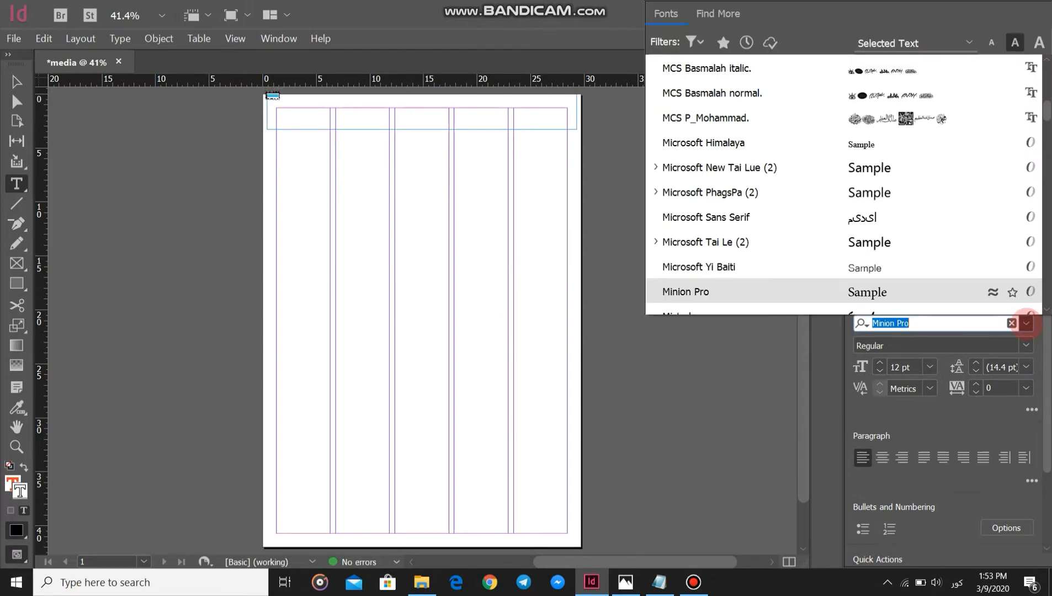
scroll(1041, 117, up, 10)
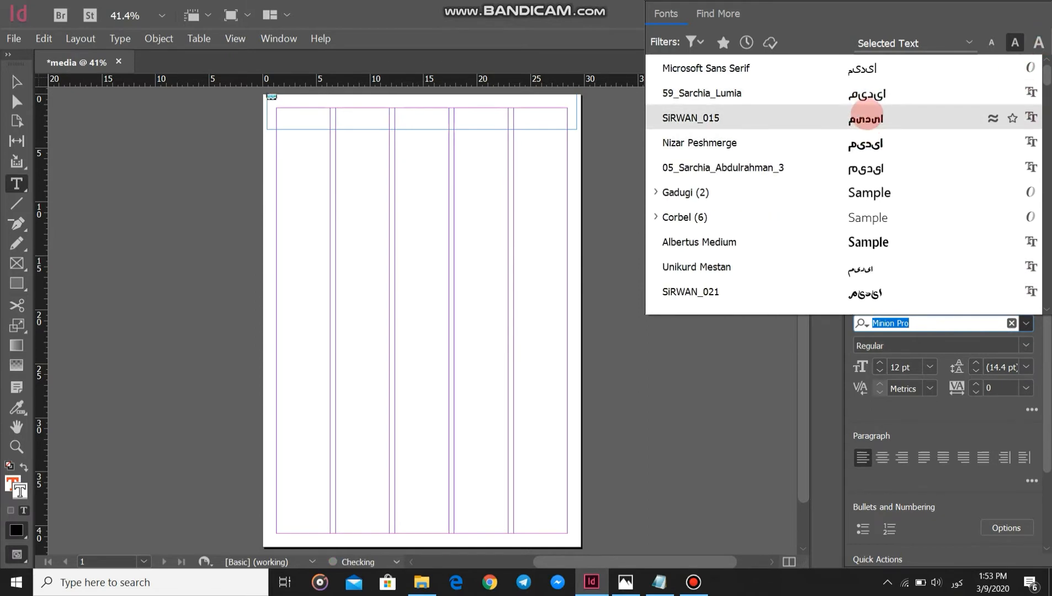
click(865, 117)
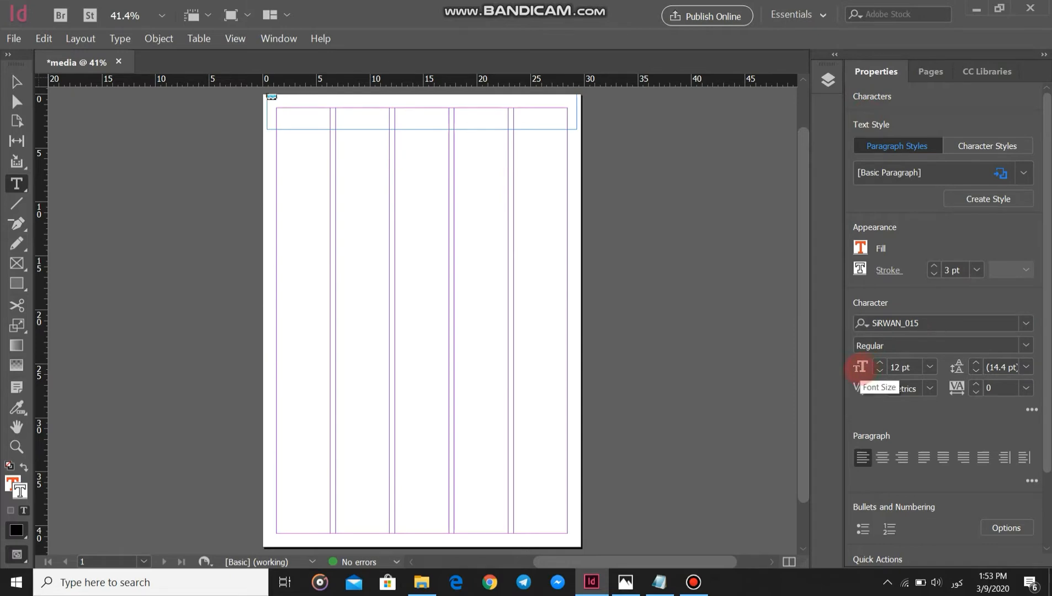
Step: Enlarge the title text's font size to 35 pt
click(860, 367)
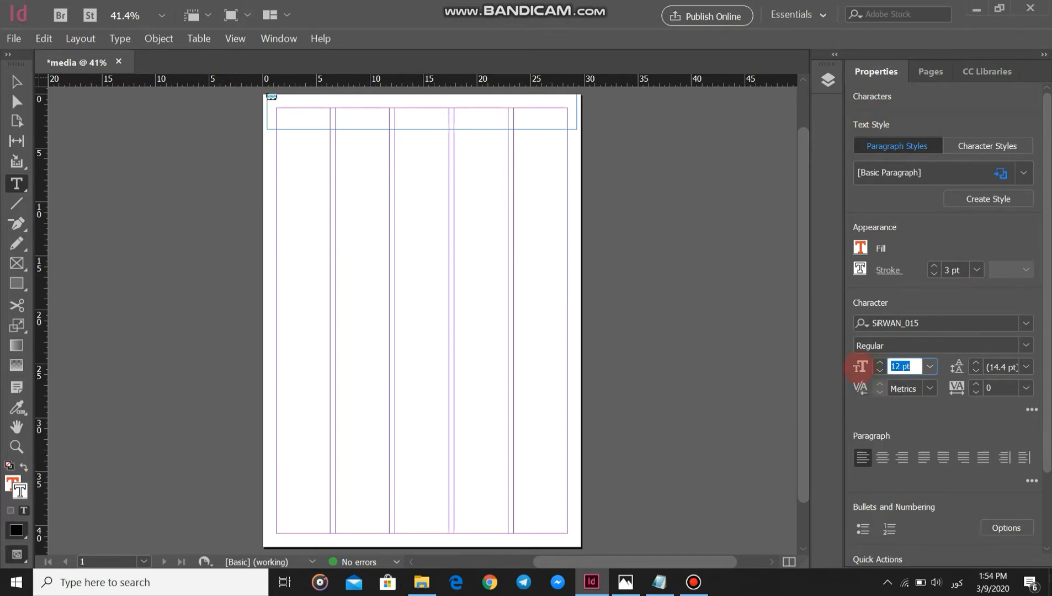
click(880, 363)
click(880, 363)
click(880, 363)
click(880, 363)
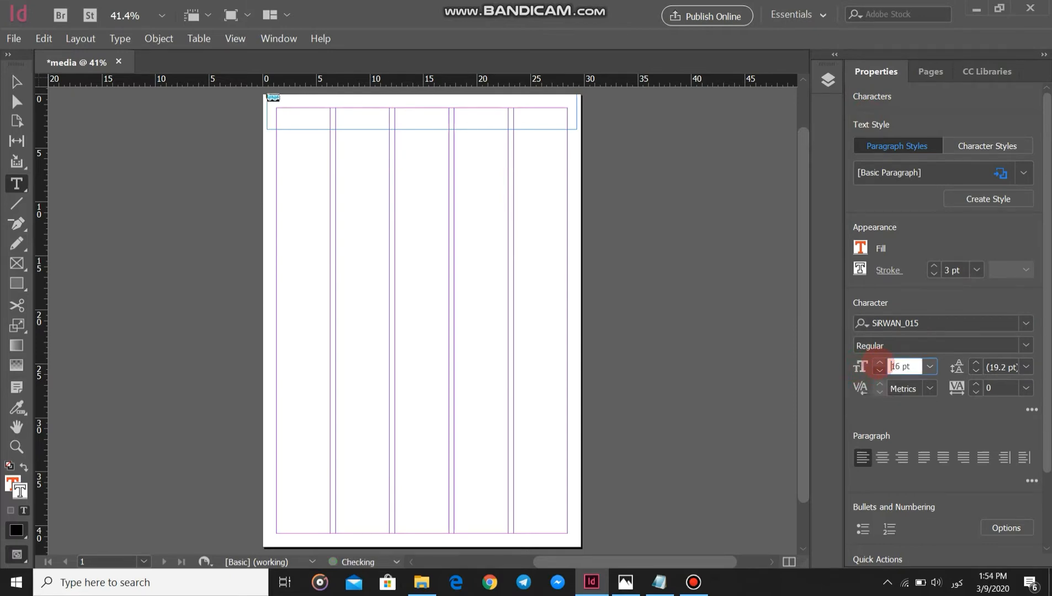
click(880, 363)
click(880, 363)
click(880, 363)
click(880, 363)
click(880, 363)
click(880, 364)
click(880, 363)
click(880, 363)
click(880, 363)
click(880, 364)
click(880, 363)
click(880, 363)
click(880, 364)
click(879, 363)
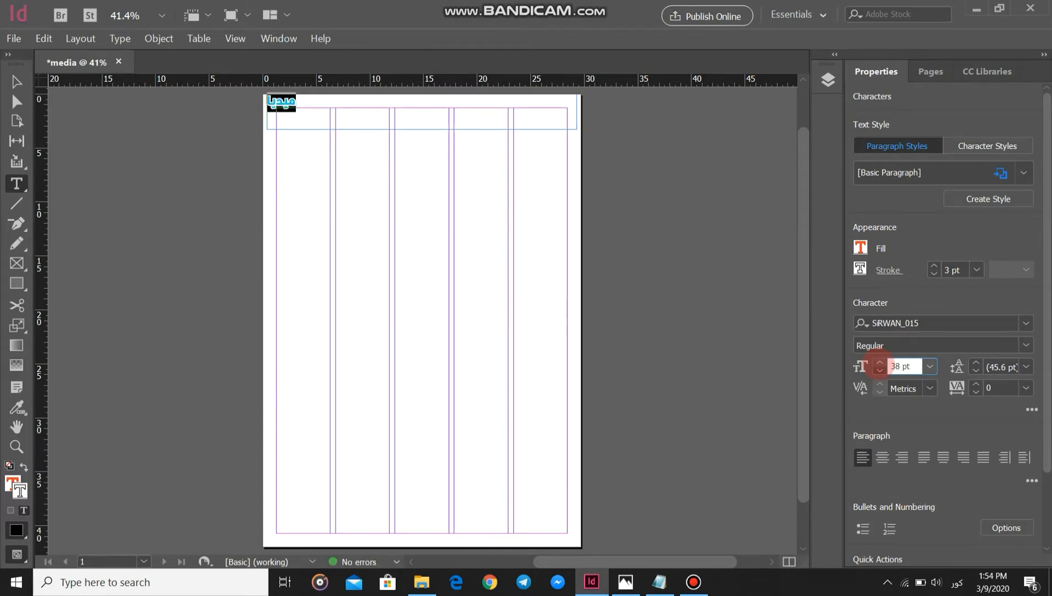
click(880, 370)
click(880, 370)
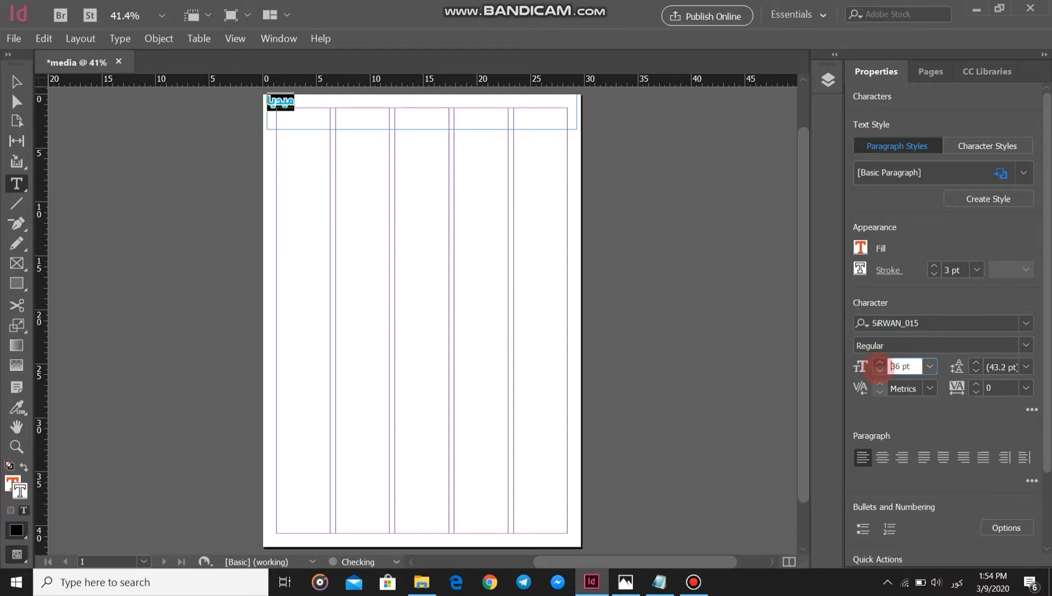
click(880, 370)
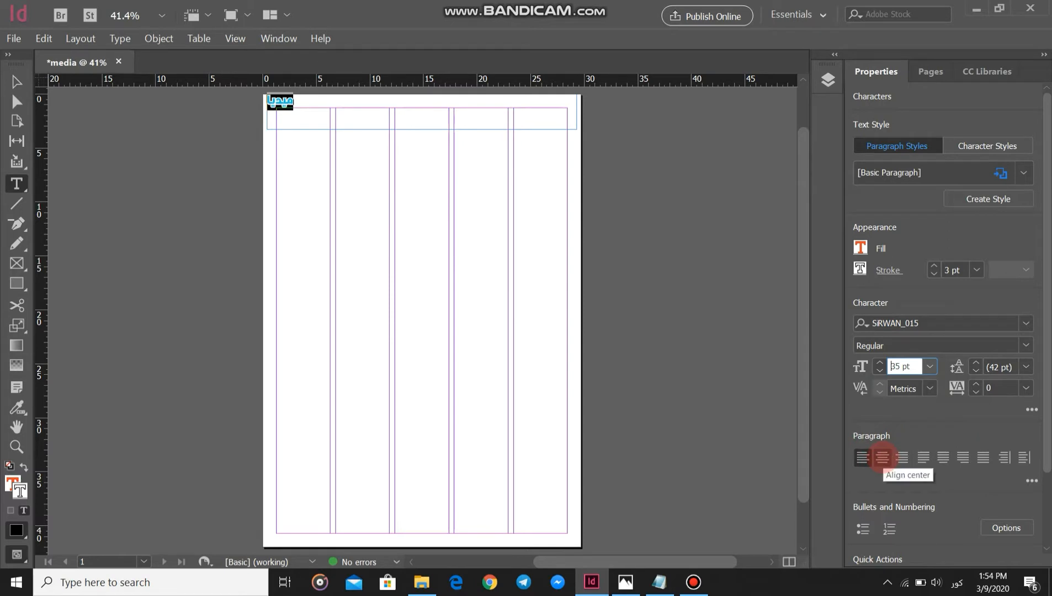
Step: Centre-align the title text in its frame, trying full justification of all lines along the way
click(882, 457)
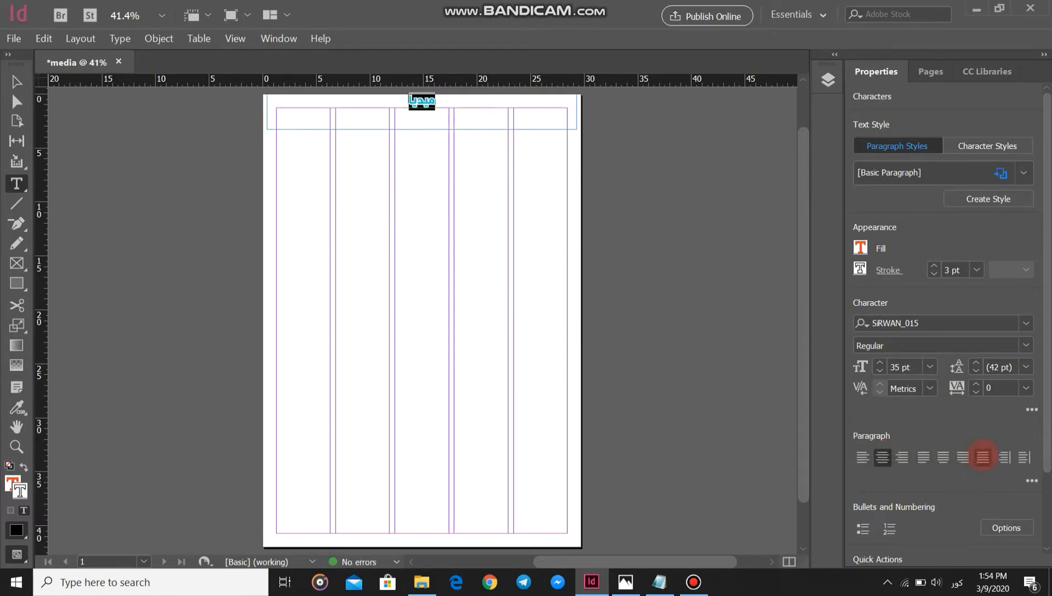
click(982, 457)
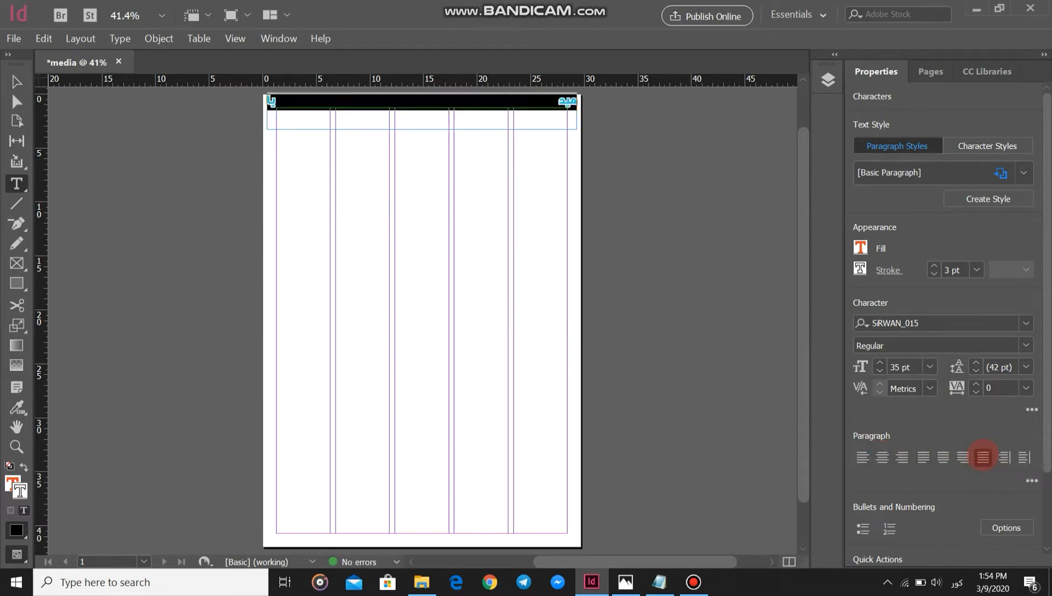
click(883, 457)
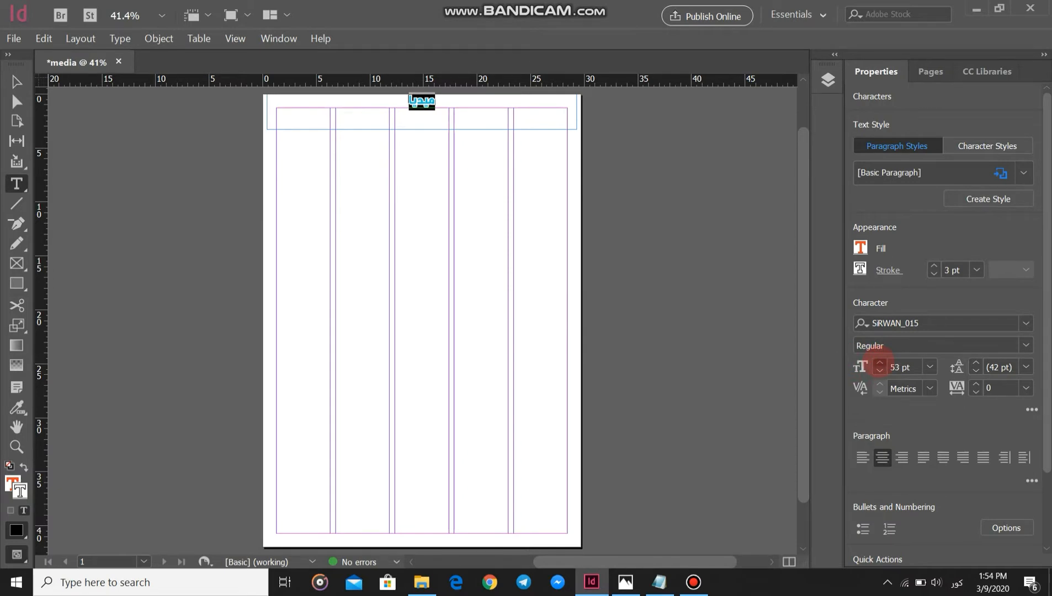
Step: Set the title text's font size to 67 pt, try a 2 pt stroke and restore the weight to 3 pt
click(879, 363)
click(879, 362)
click(880, 362)
click(879, 363)
click(879, 363)
click(879, 363)
click(880, 363)
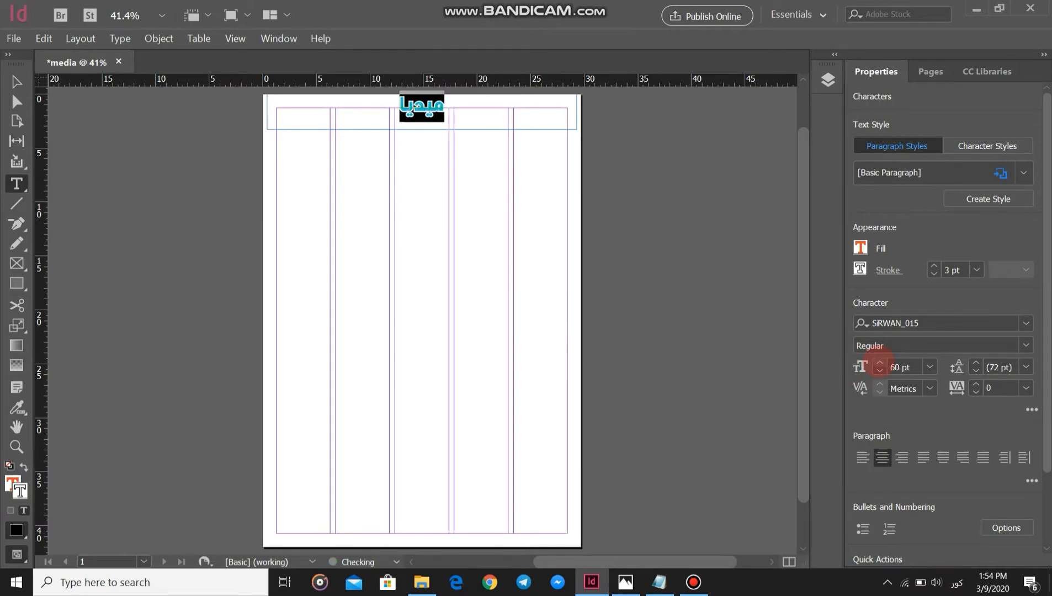
click(880, 362)
click(880, 363)
click(879, 362)
click(880, 363)
click(879, 363)
click(880, 363)
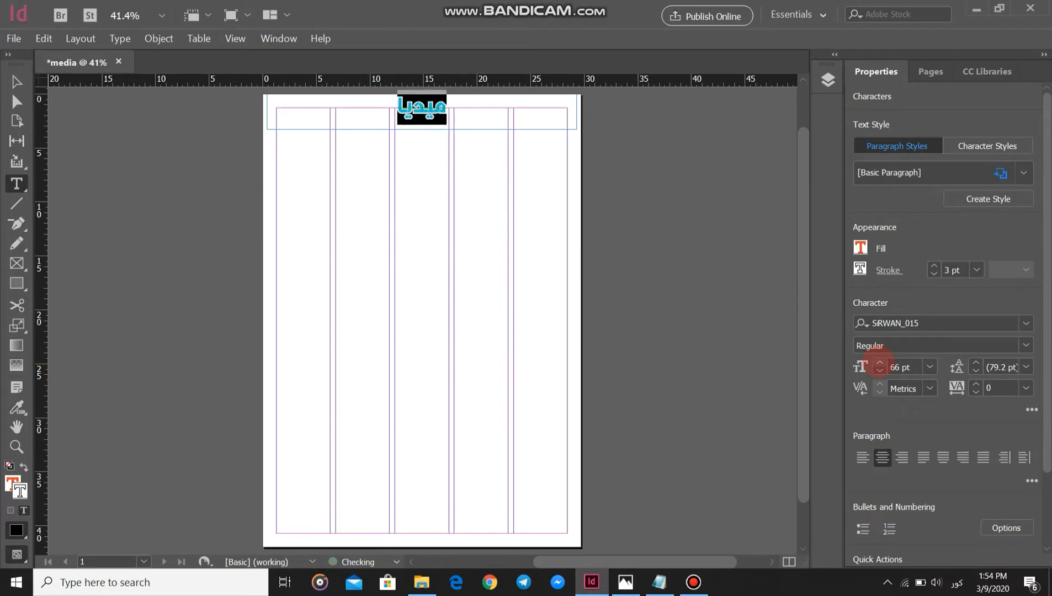
click(879, 363)
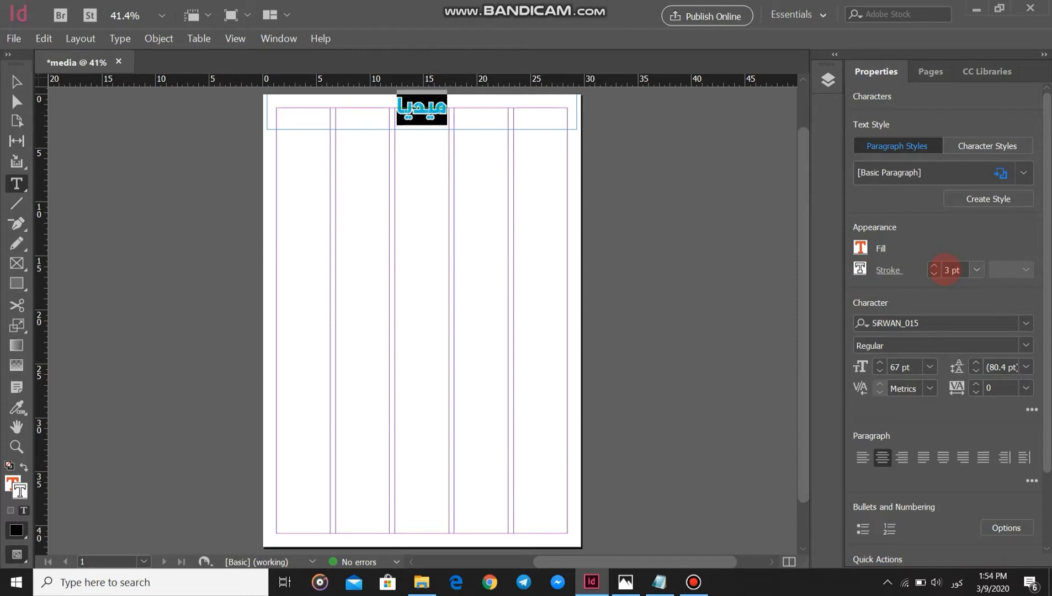
click(934, 274)
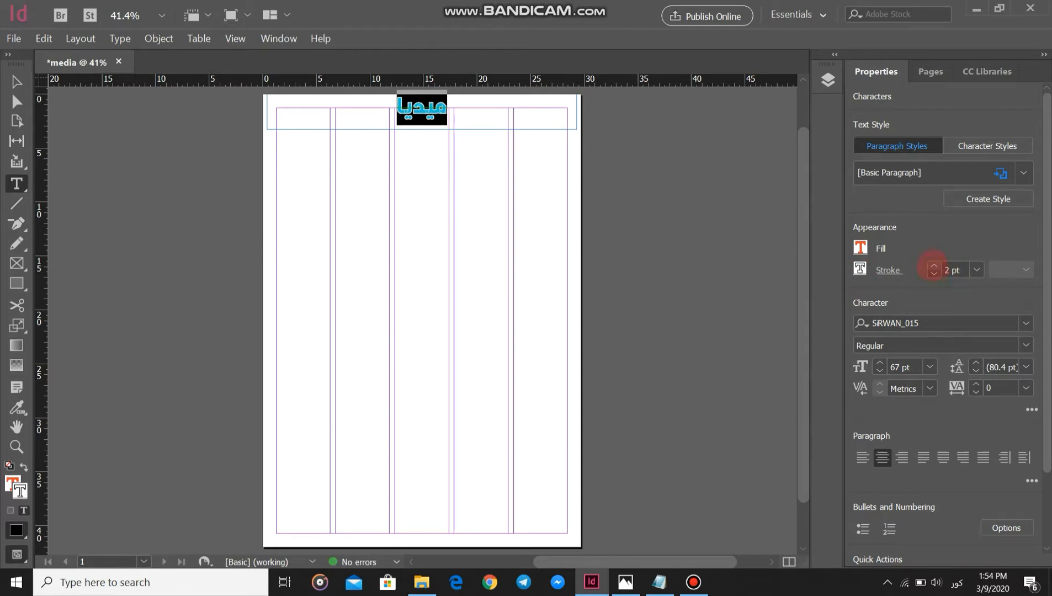
click(933, 266)
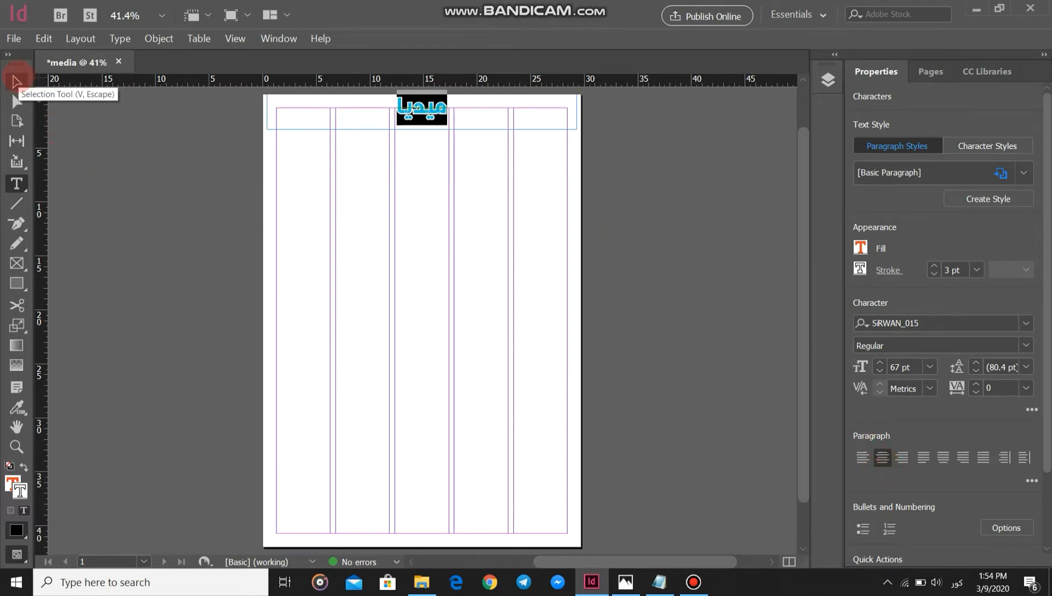
Step: Move the title text frame slightly down and towards the page's left edge, and deselect it
click(16, 82)
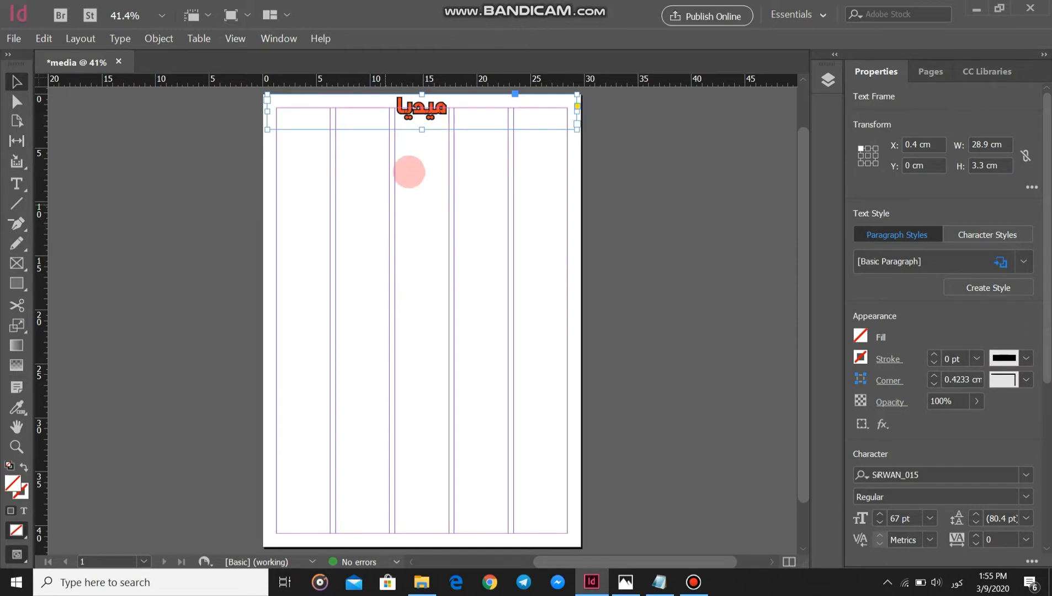
mouse_move(428, 112)
mouse_down()
mouse_move(427, 150)
mouse_move(428, 111)
mouse_move(428, 121)
mouse_up()
click(688, 231)
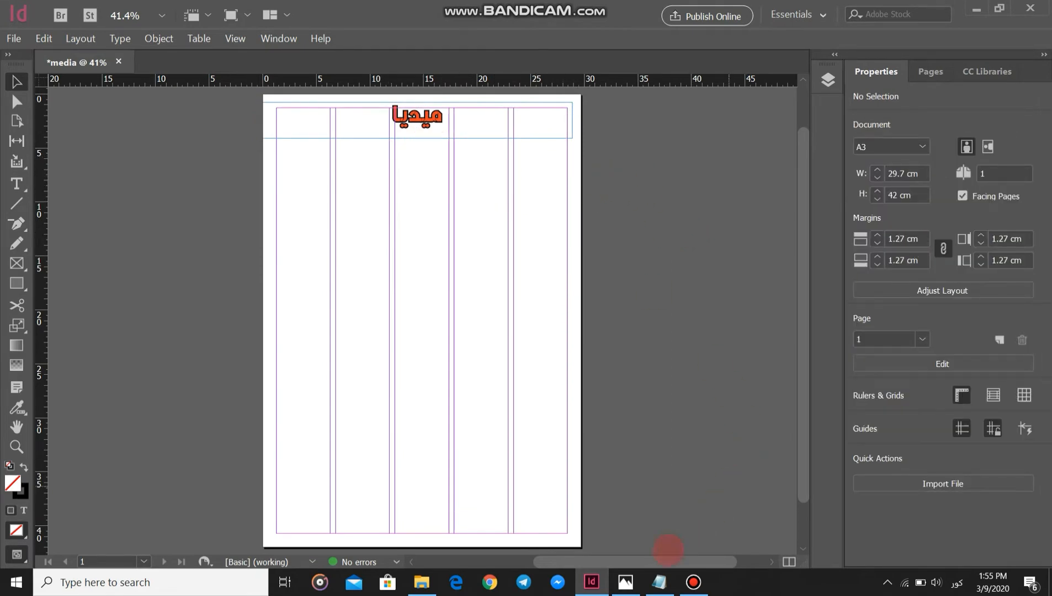
Step: Examine the masthead of the reference newspaper up close in Photos and return to InDesign
click(626, 580)
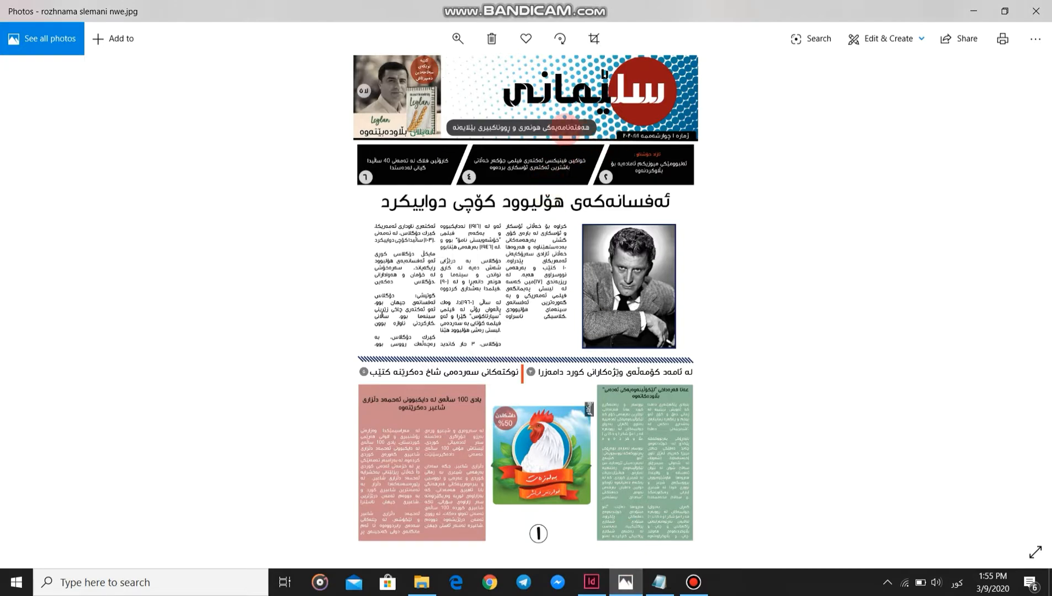
scroll(566, 127, up, 3)
drag(586, 186, 586, 287)
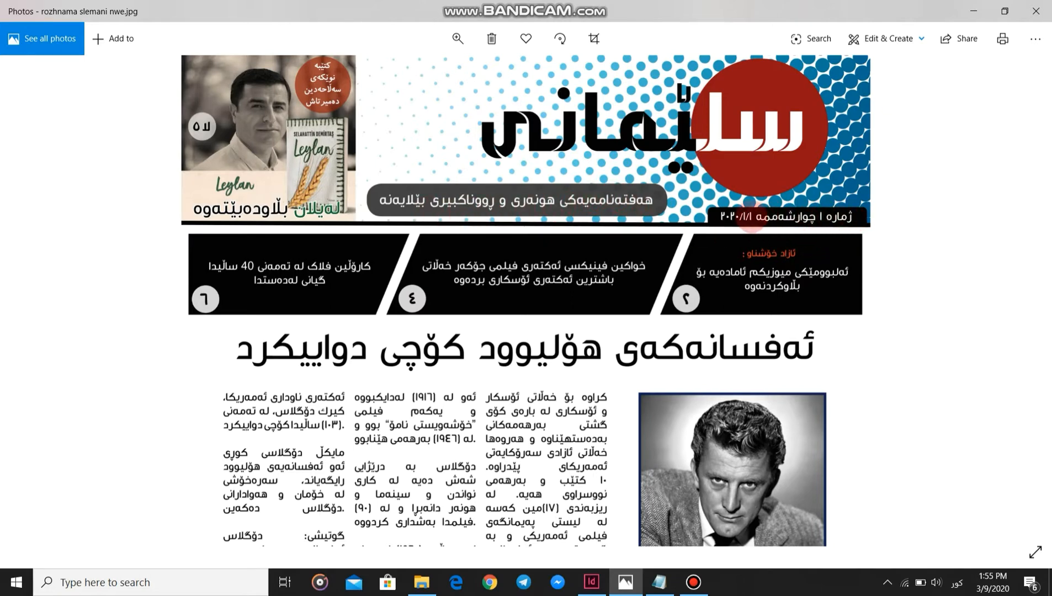
scroll(588, 262, down, 4)
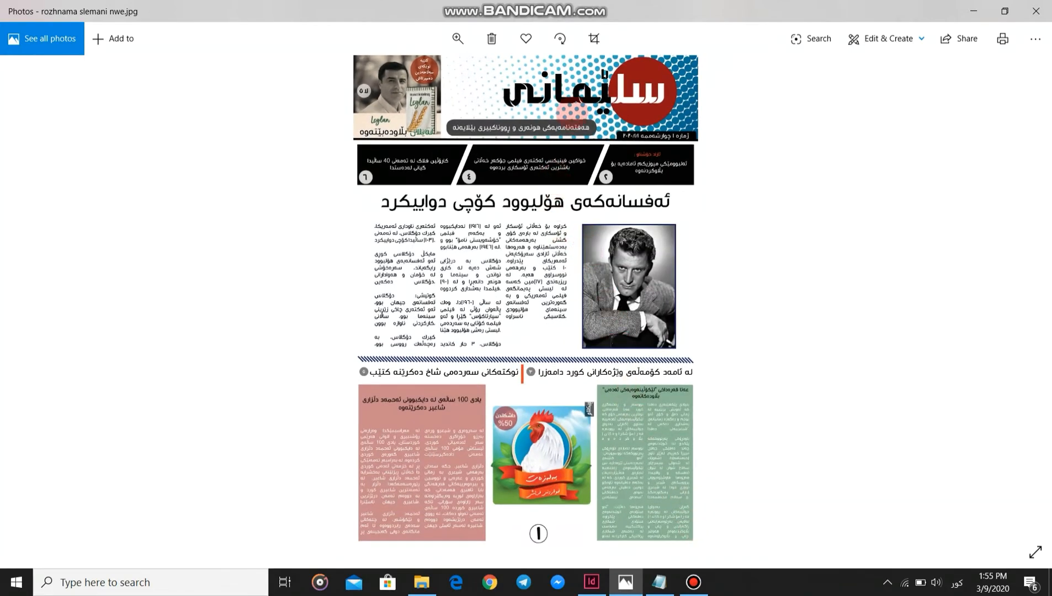
scroll(569, 113, up, 1)
scroll(564, 174, down, 2)
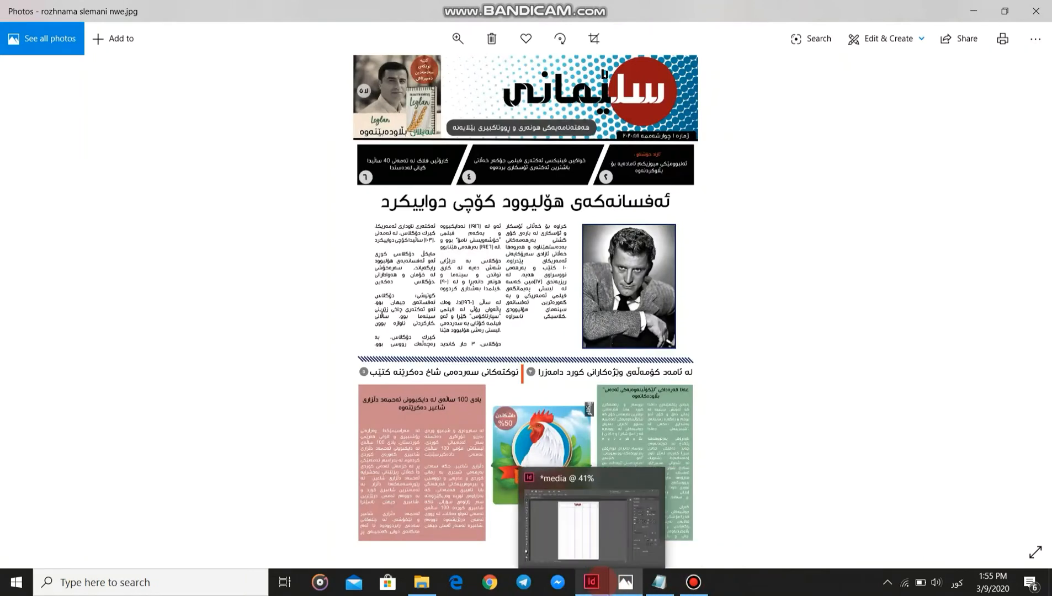
click(593, 582)
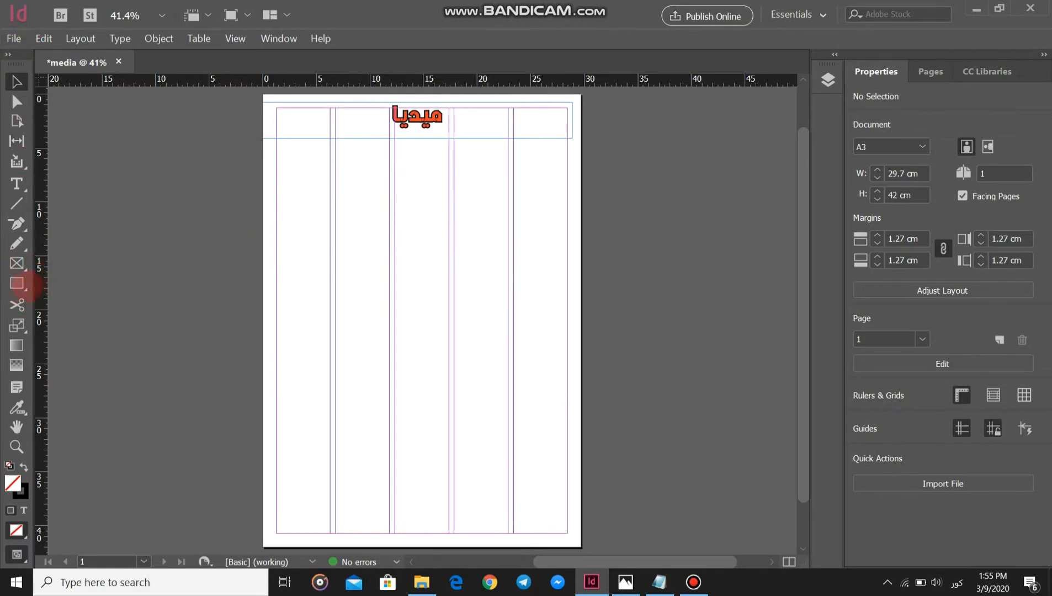
Step: Draw a rectangle about 19.3 by 2.1 cm below the title, ending at the page's right margin
click(23, 285)
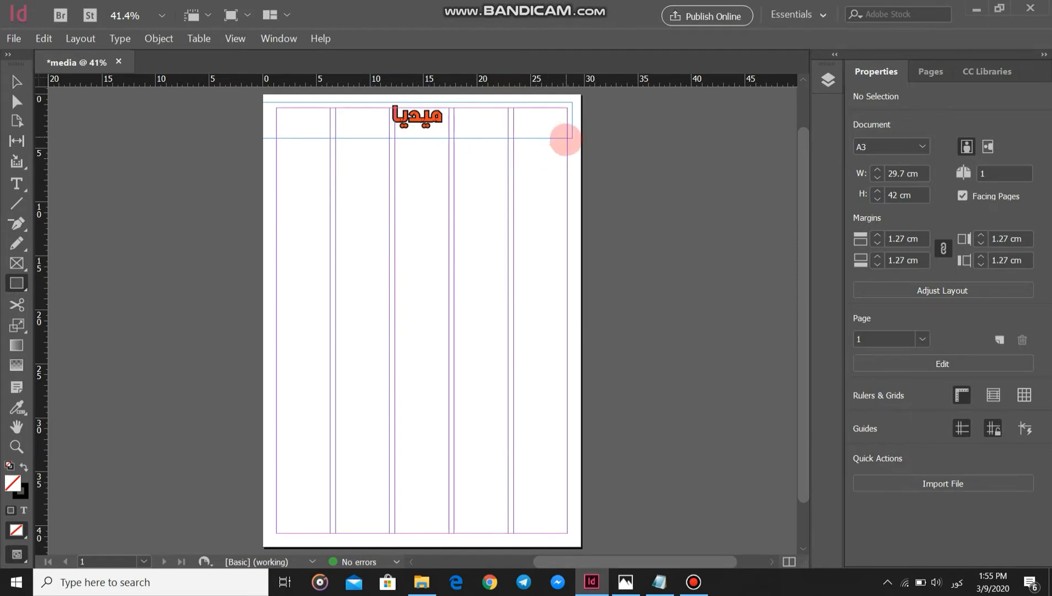
drag(567, 137, 357, 170)
drag(363, 183, 361, 159)
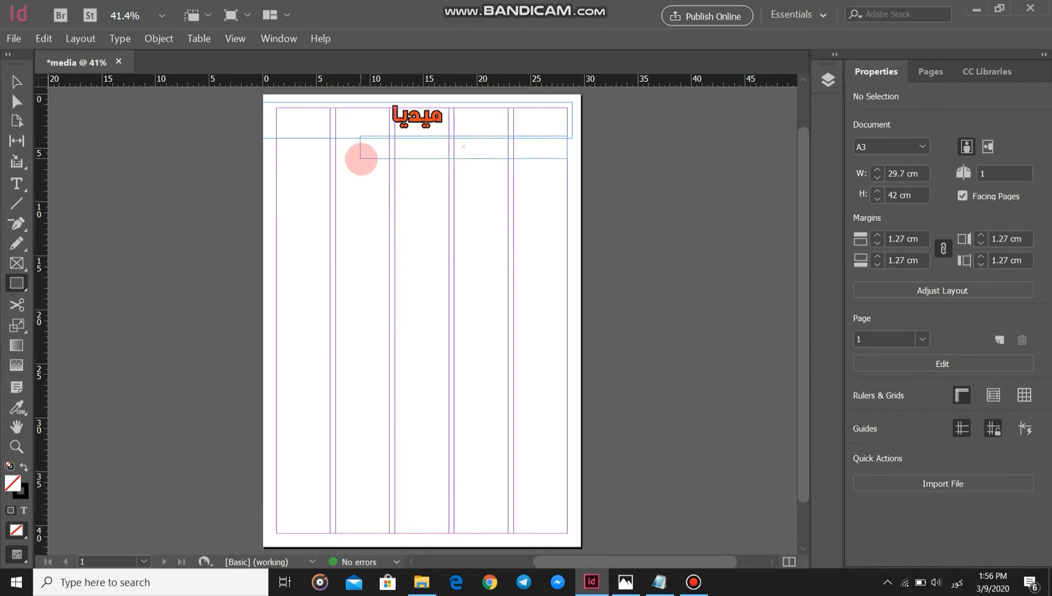
drag(361, 159, 360, 158)
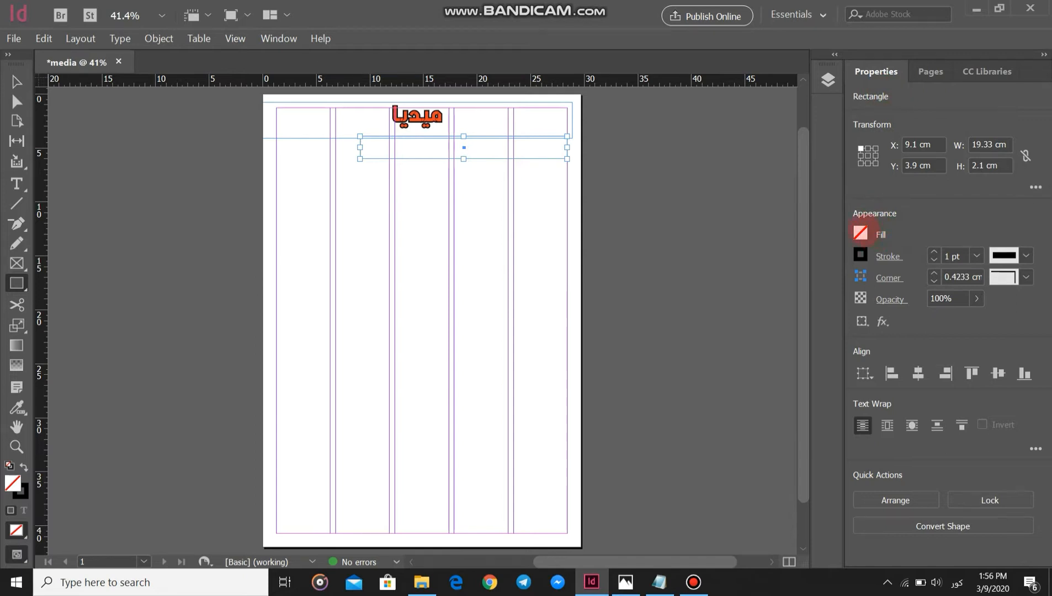
Step: Fill the rectangle with the [Registration] swatch and set its stroke to [None]
click(860, 232)
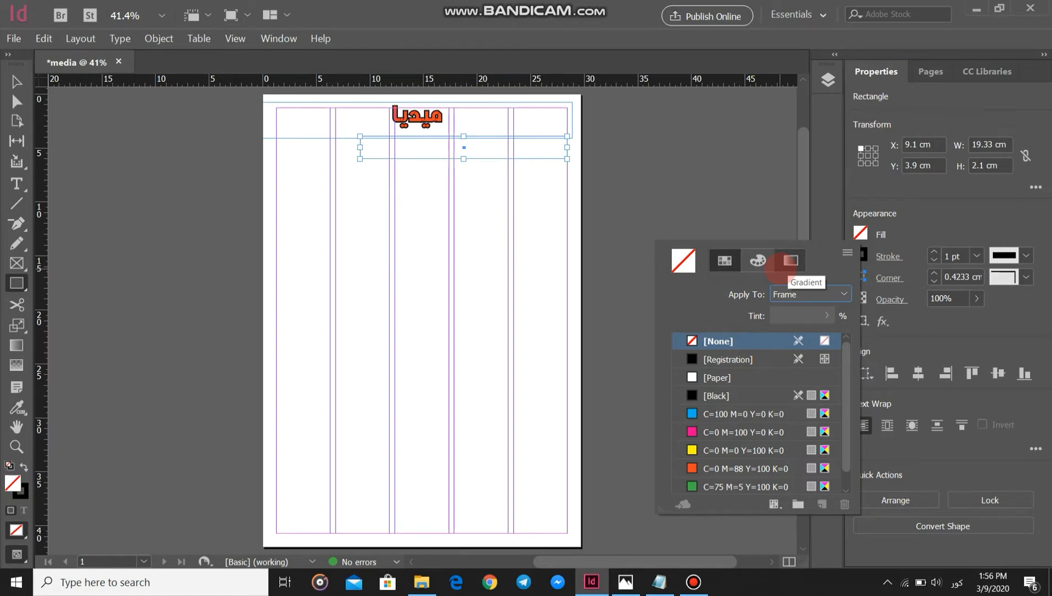
click(692, 359)
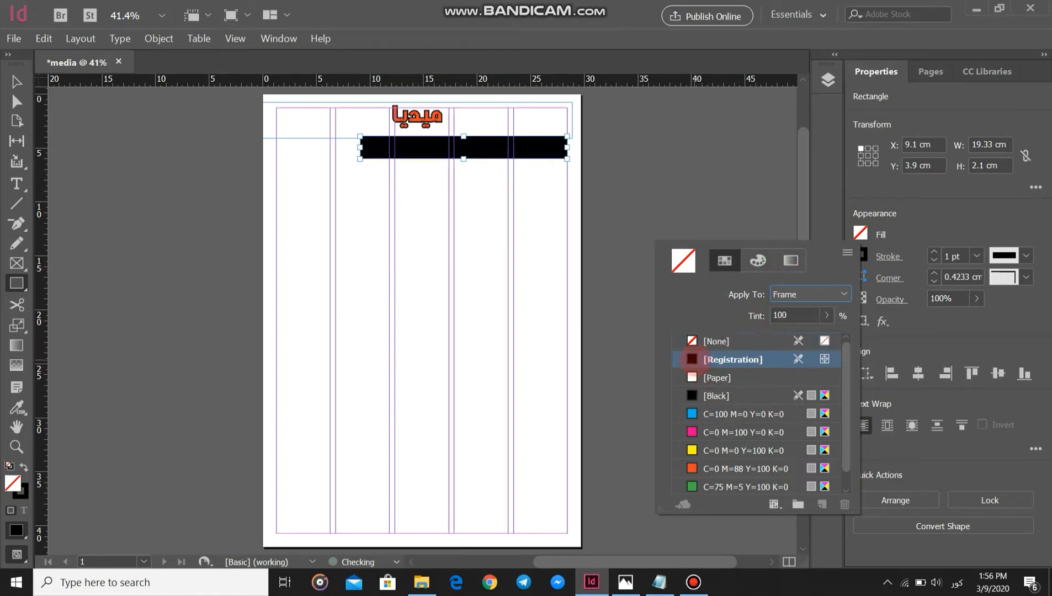
click(860, 254)
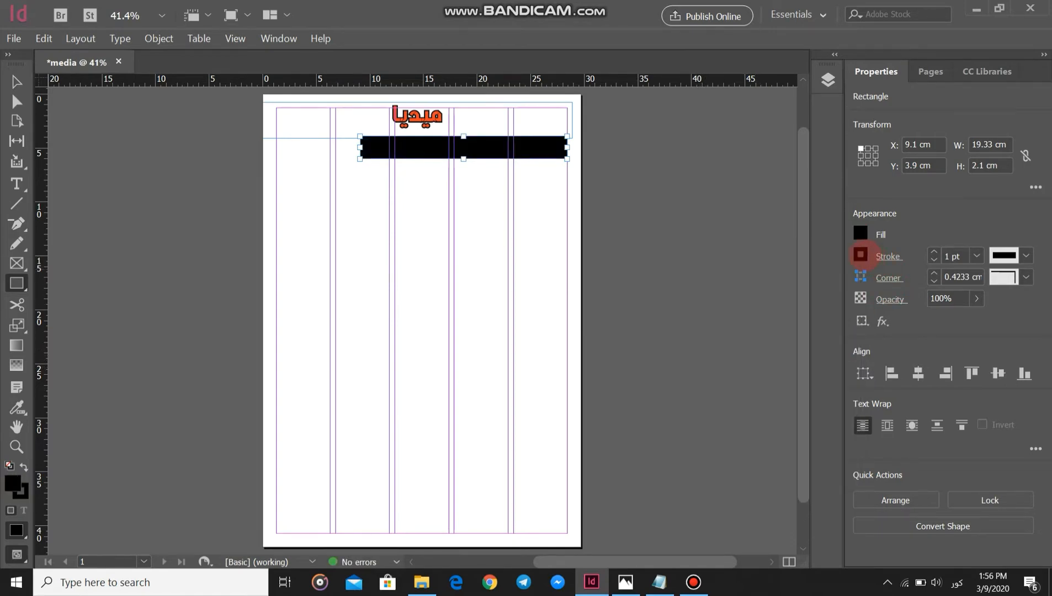
click(860, 254)
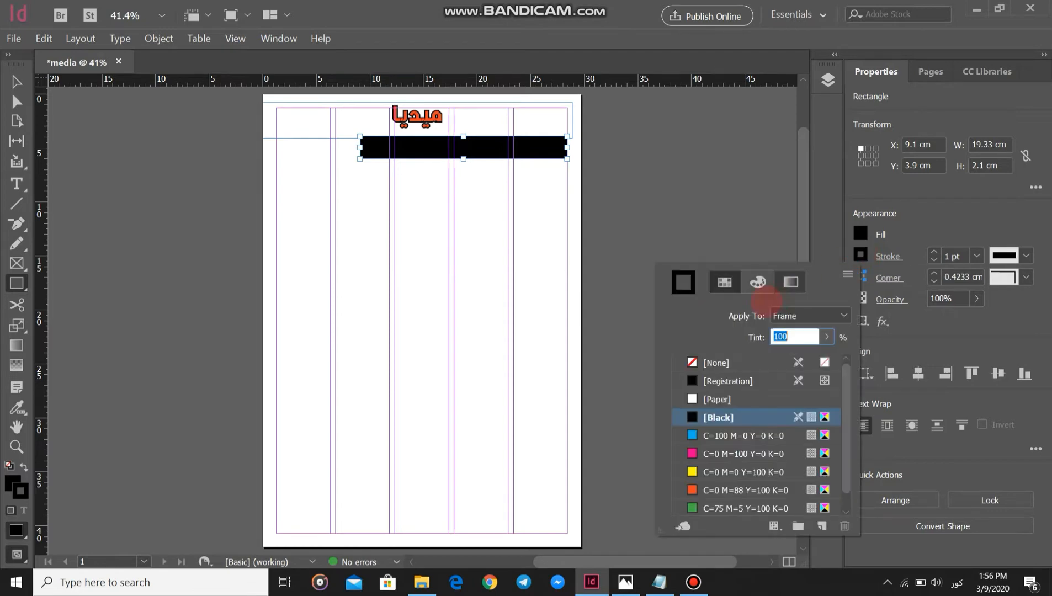
click(693, 362)
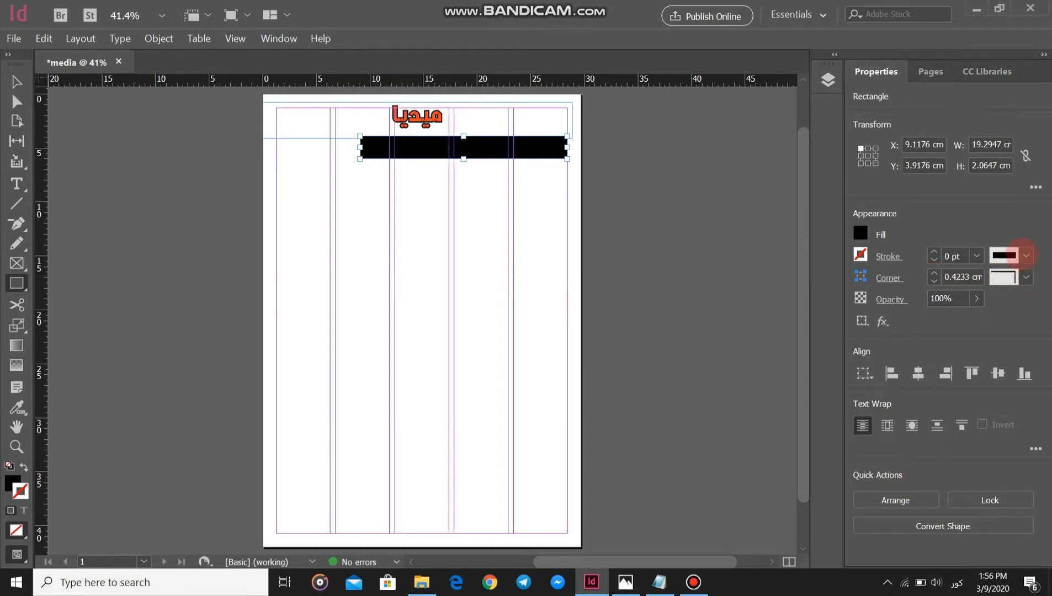
Step: Give the black rectangle Rounded corners with a size of 1 cm
click(1026, 277)
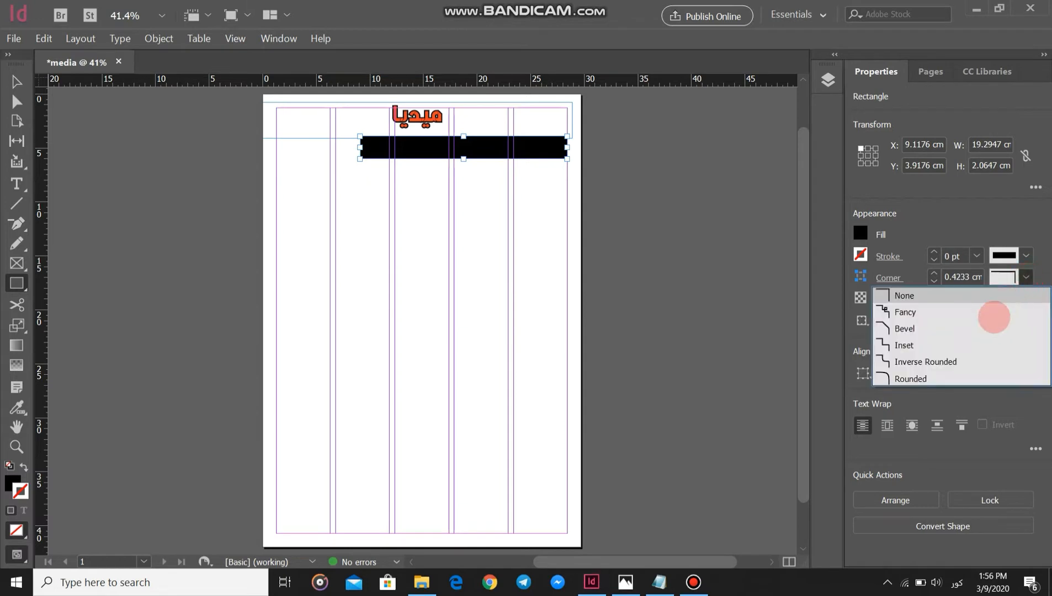
click(931, 378)
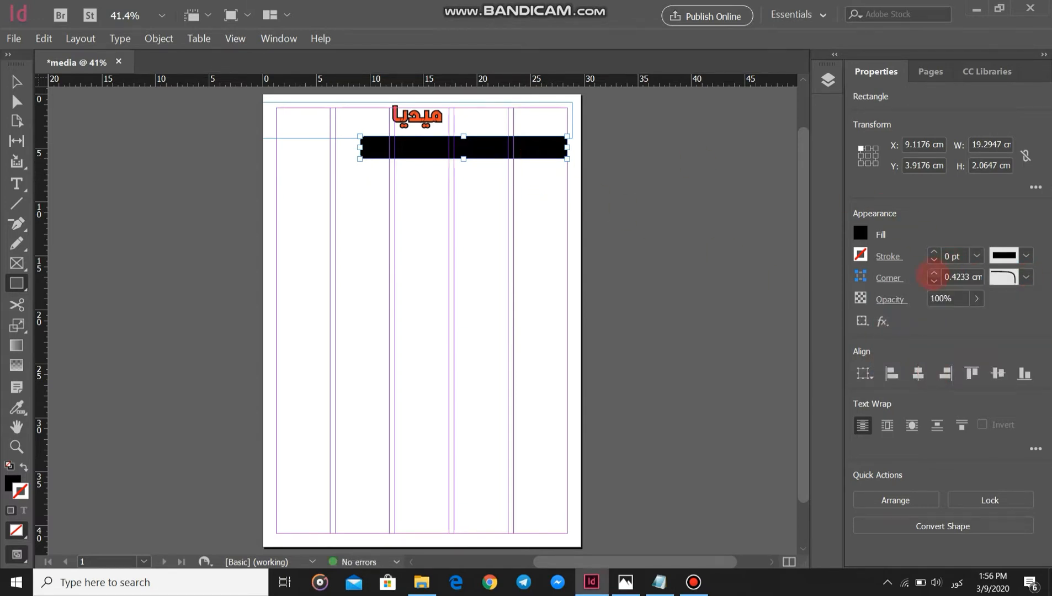
click(934, 271)
click(934, 281)
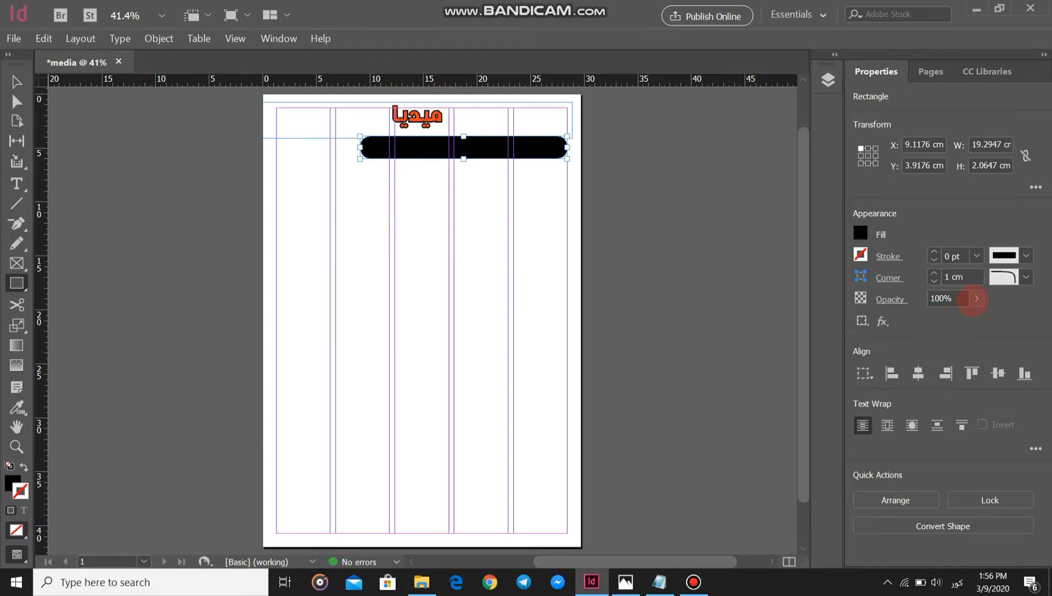
Step: Lower the rounded black bar's opacity to 80%
click(976, 299)
mouse_move(978, 319)
mouse_down()
mouse_move(848, 322)
mouse_move(985, 320)
mouse_move(960, 320)
mouse_up()
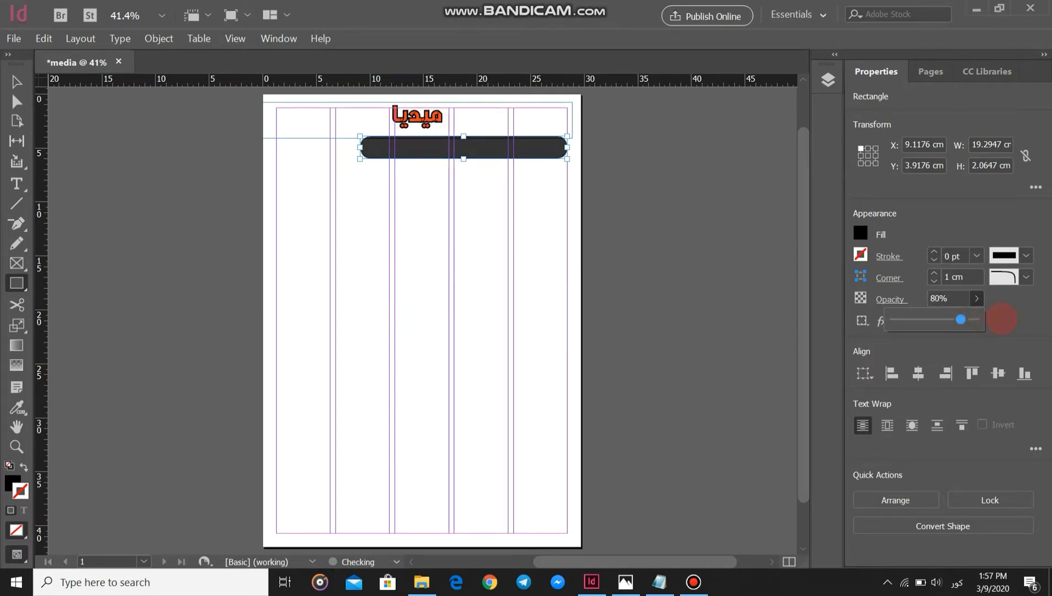
click(1002, 319)
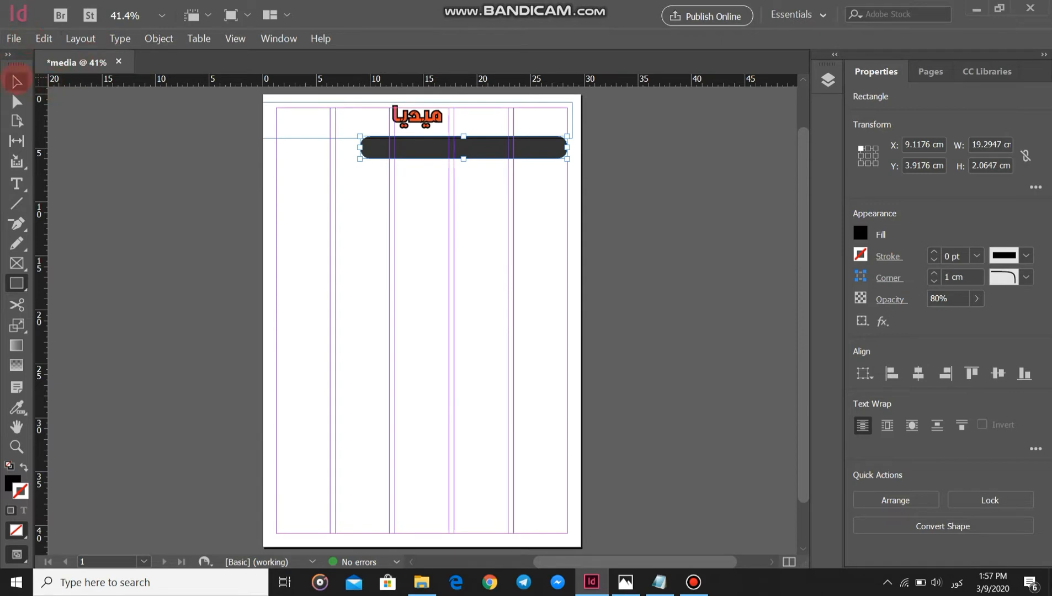
Step: Move the bar up slightly to Y 3.7 cm and reduce its height to 1.3 cm
click(16, 82)
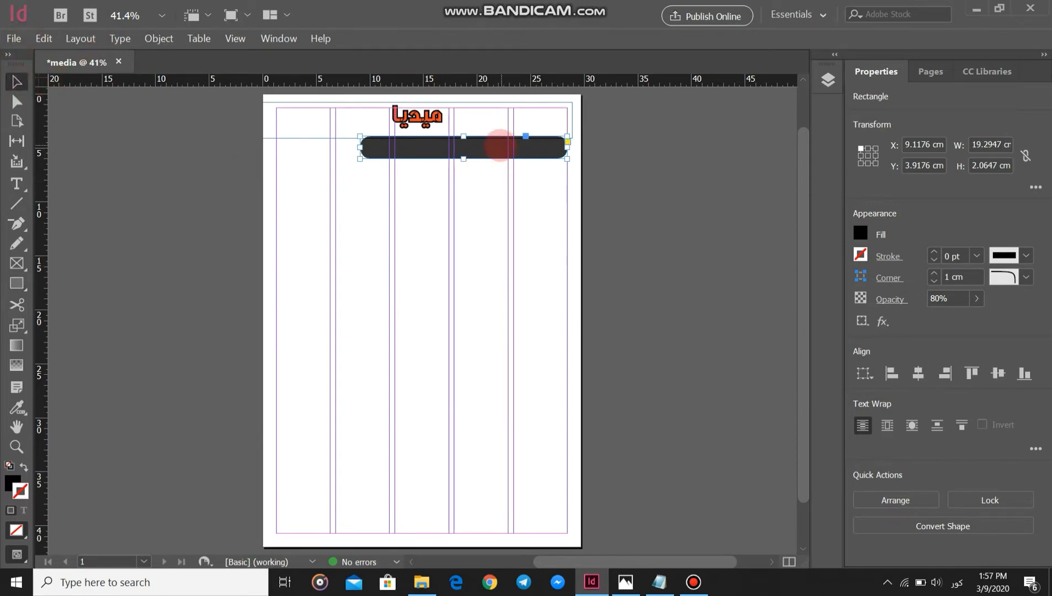
mouse_move(500, 145)
mouse_down()
mouse_move(472, 145)
mouse_move(499, 142)
mouse_up()
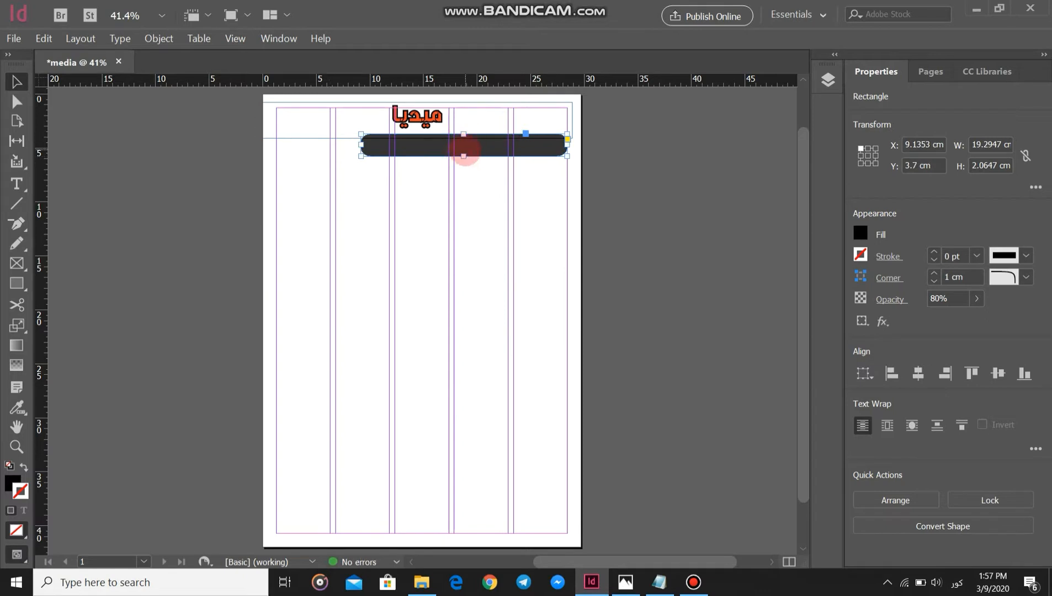
drag(464, 157, 489, 140)
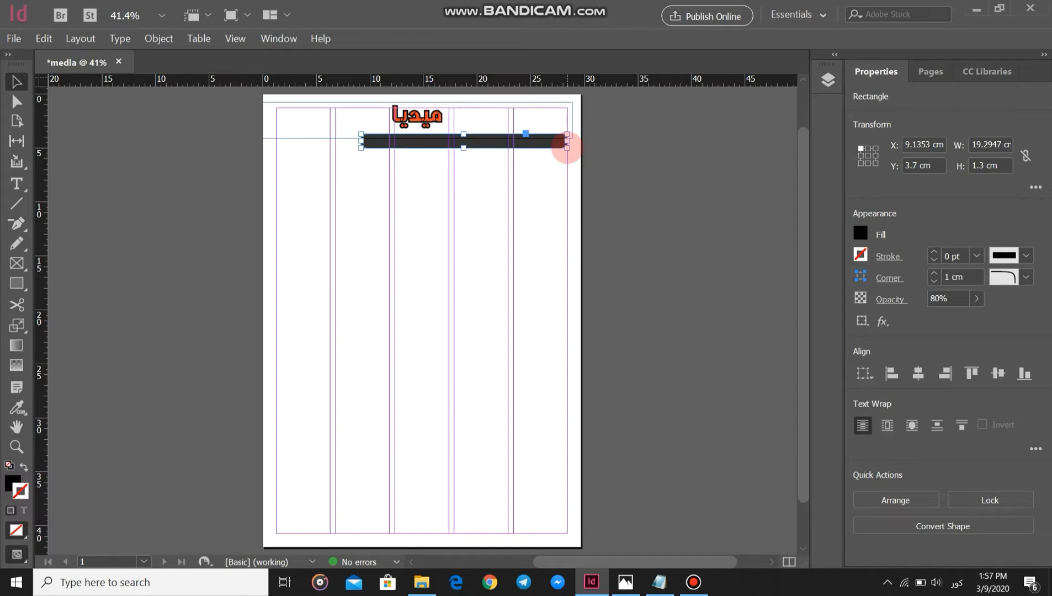
drag(567, 147, 536, 139)
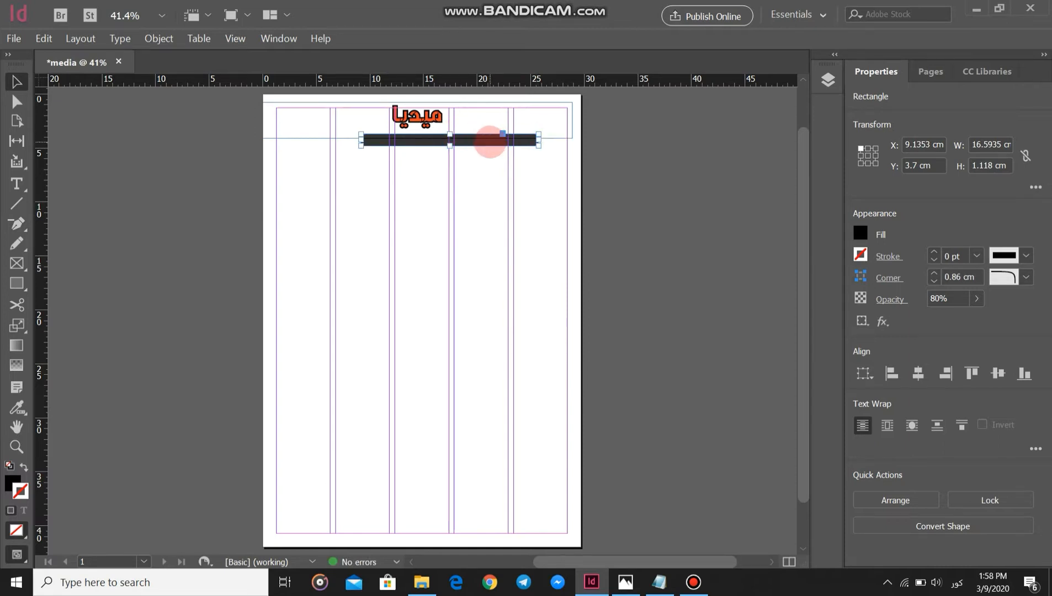
key(ctrl+z)
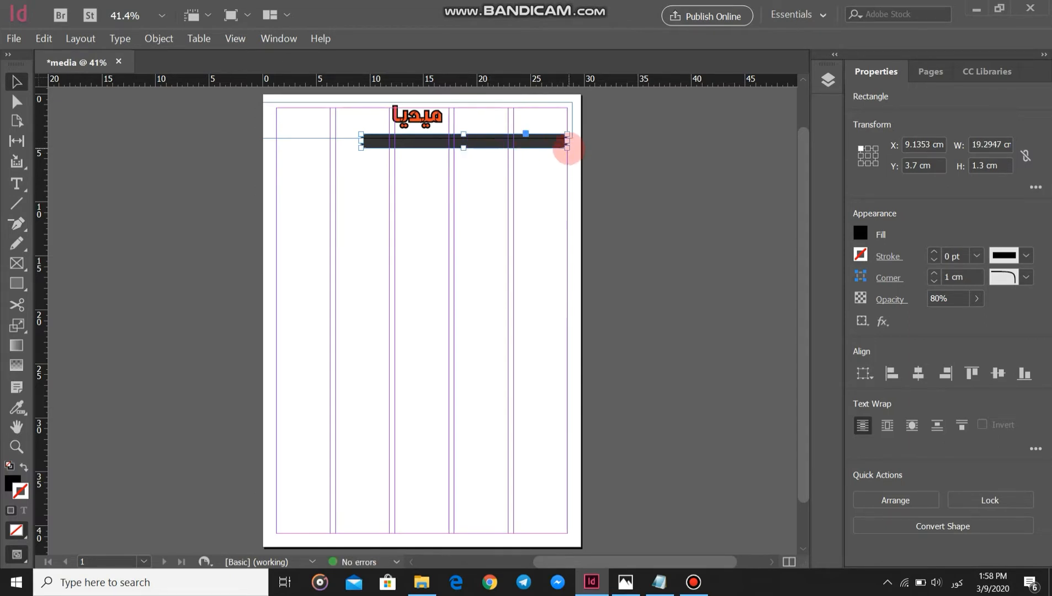
drag(568, 148, 514, 143)
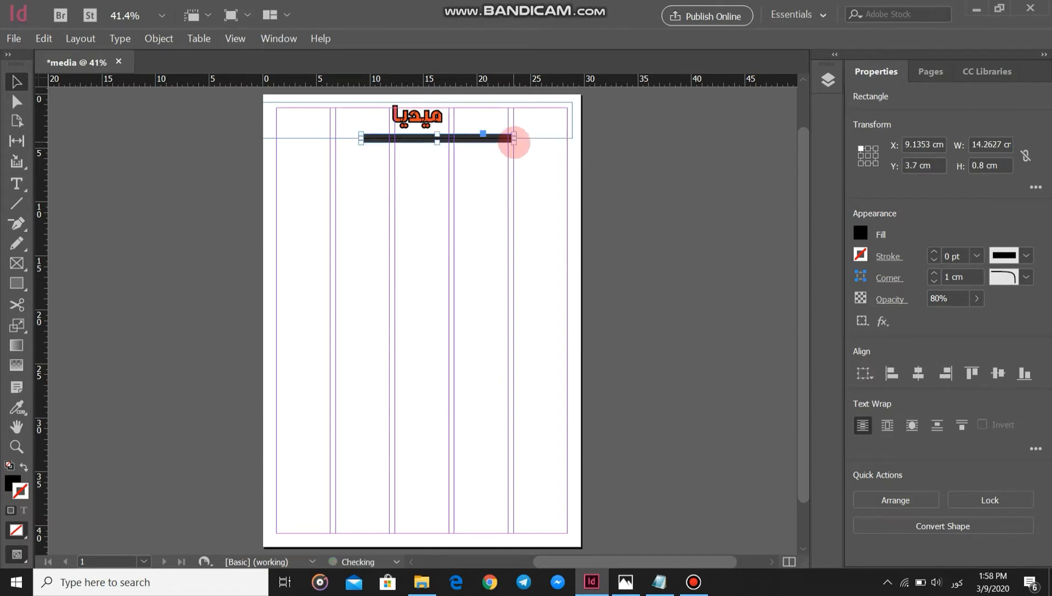
key(ctrl+z)
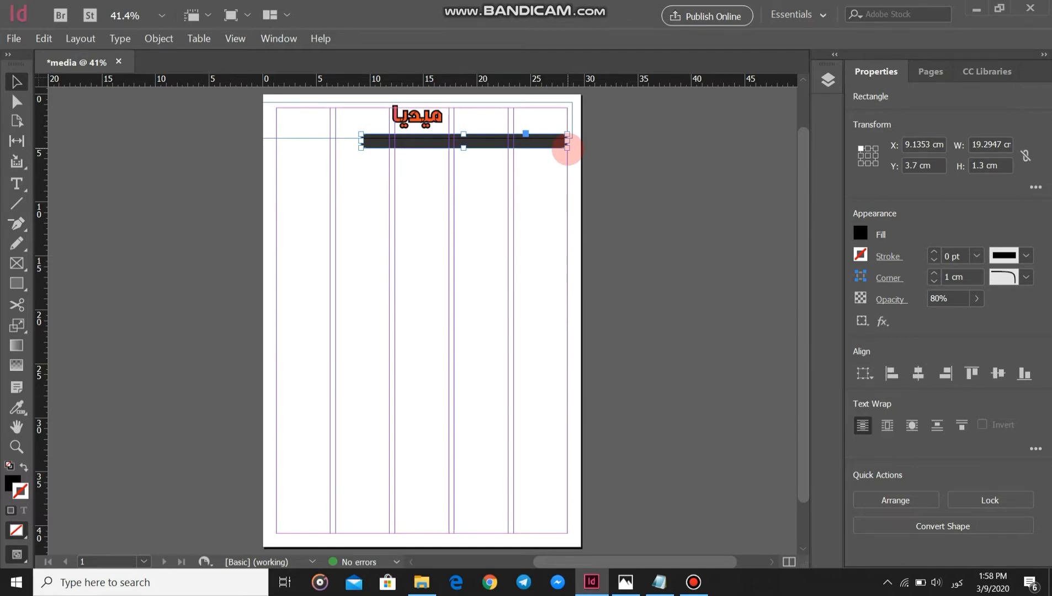
Step: Shrink the bar to about 14.3 by 0.96 cm and place it near the right margin at about X 13.8 cm, Y 3.7 cm
drag(567, 148, 520, 134)
click(645, 170)
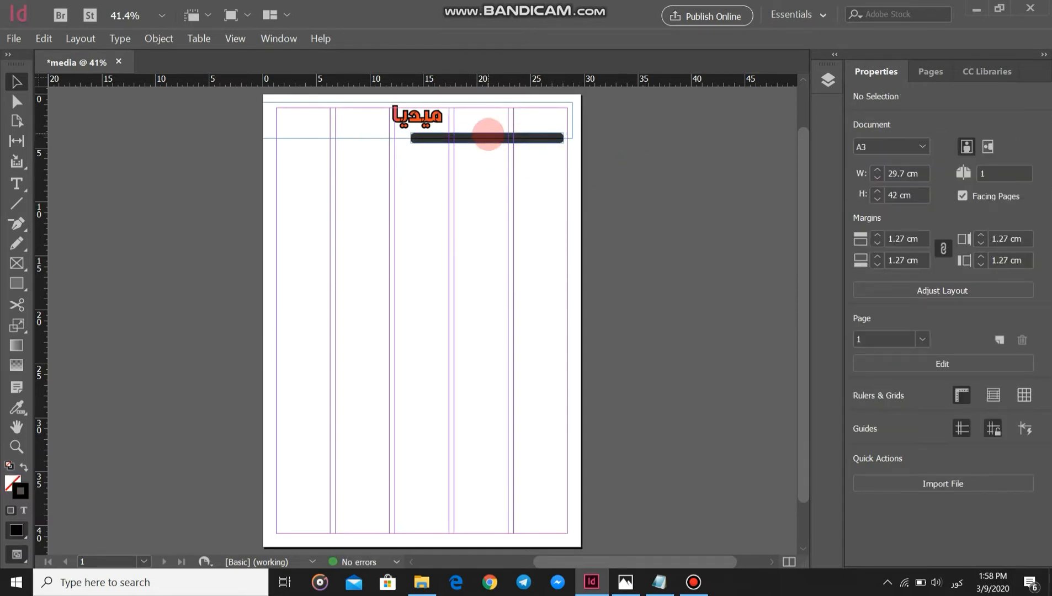
click(488, 133)
drag(508, 138, 508, 140)
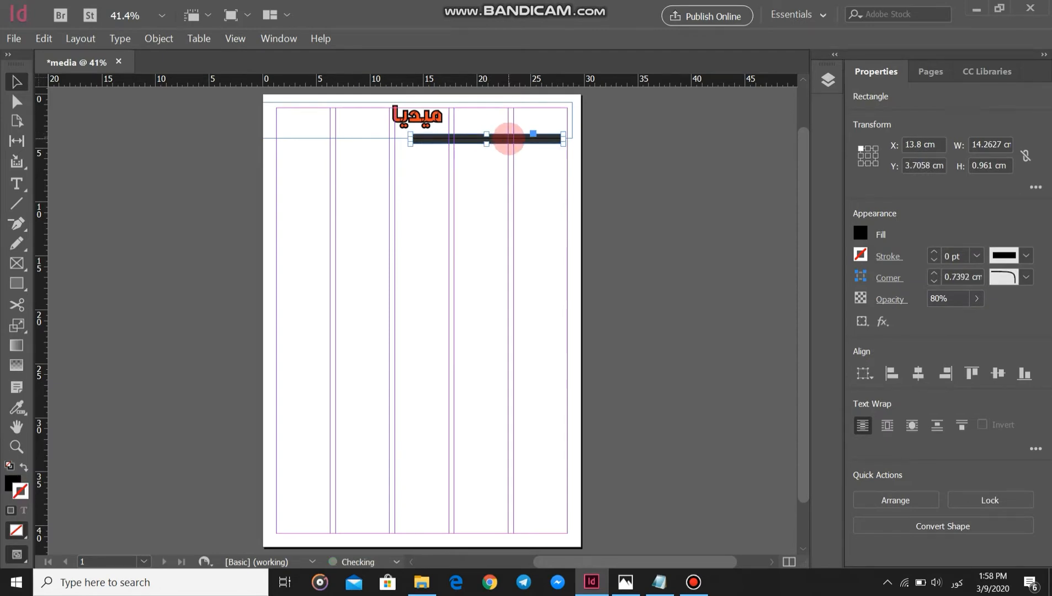
click(618, 146)
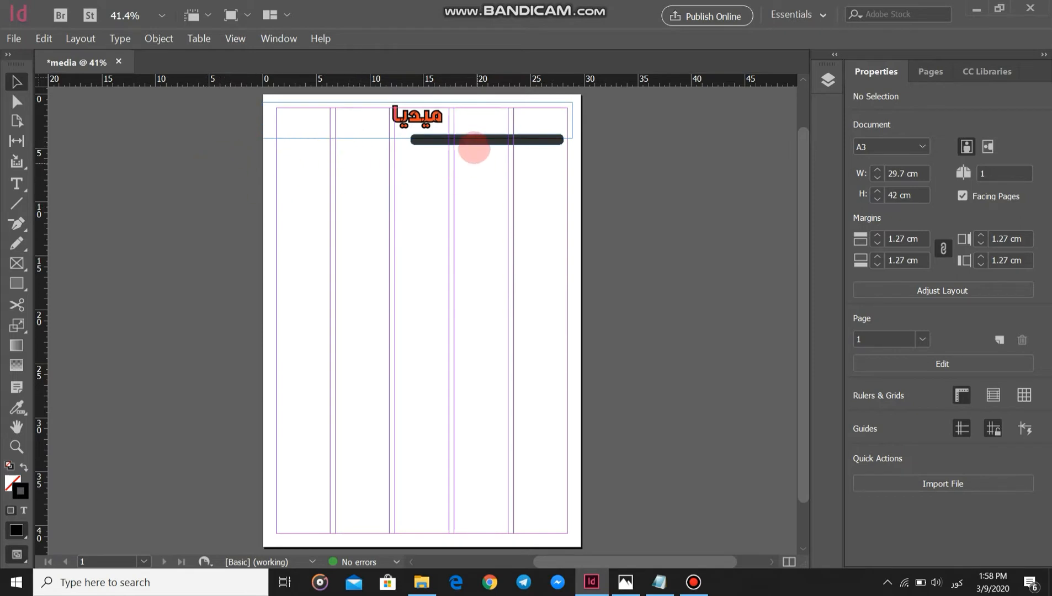
Step: Draw a rectangle about 9.3 by 1.6 cm to the left of the bar, with a [Black] fill and no stroke
click(17, 283)
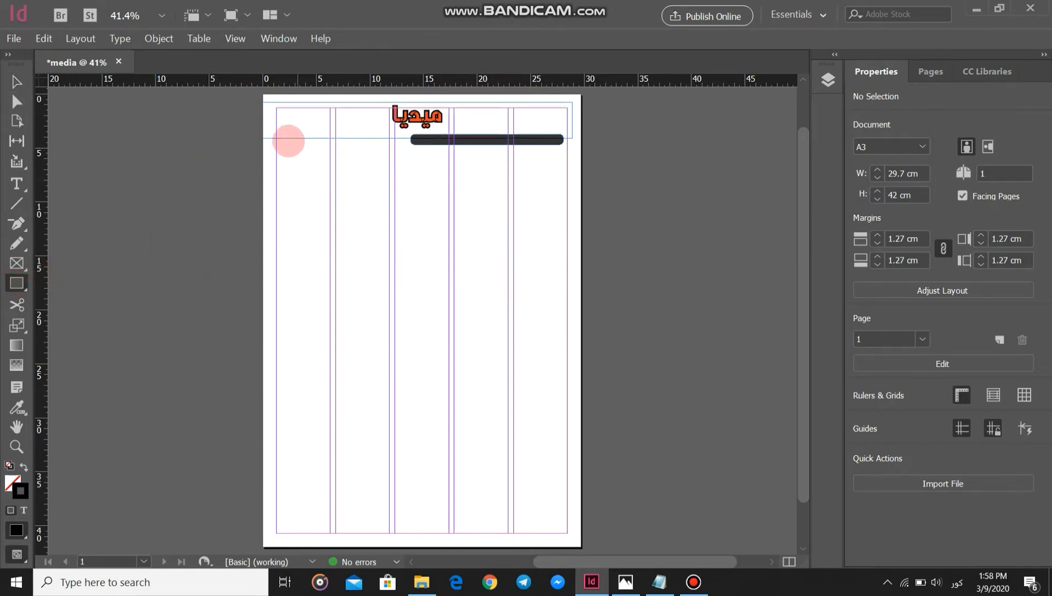
drag(285, 133, 385, 151)
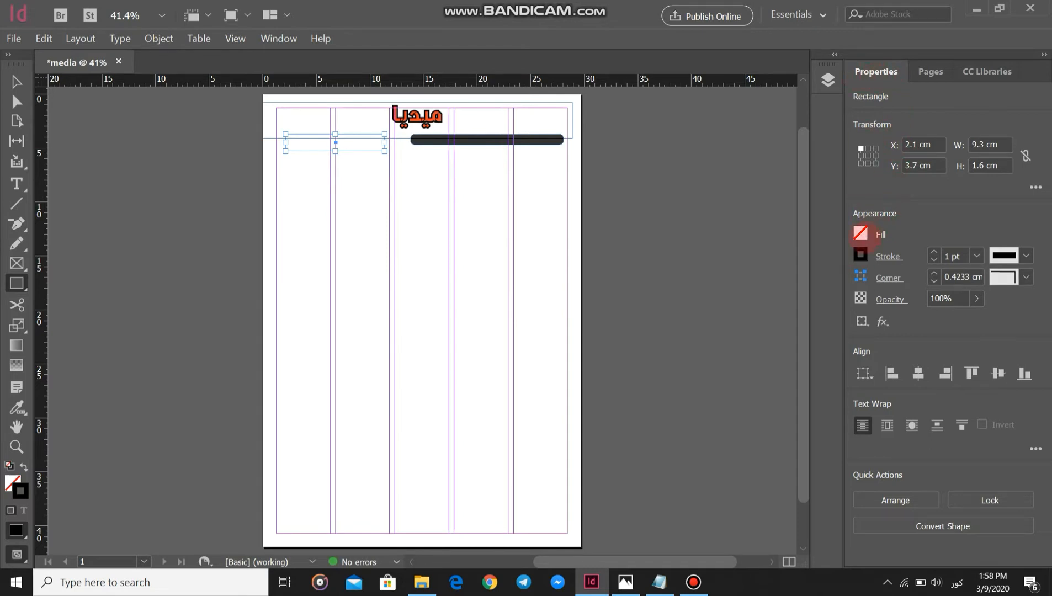
click(860, 233)
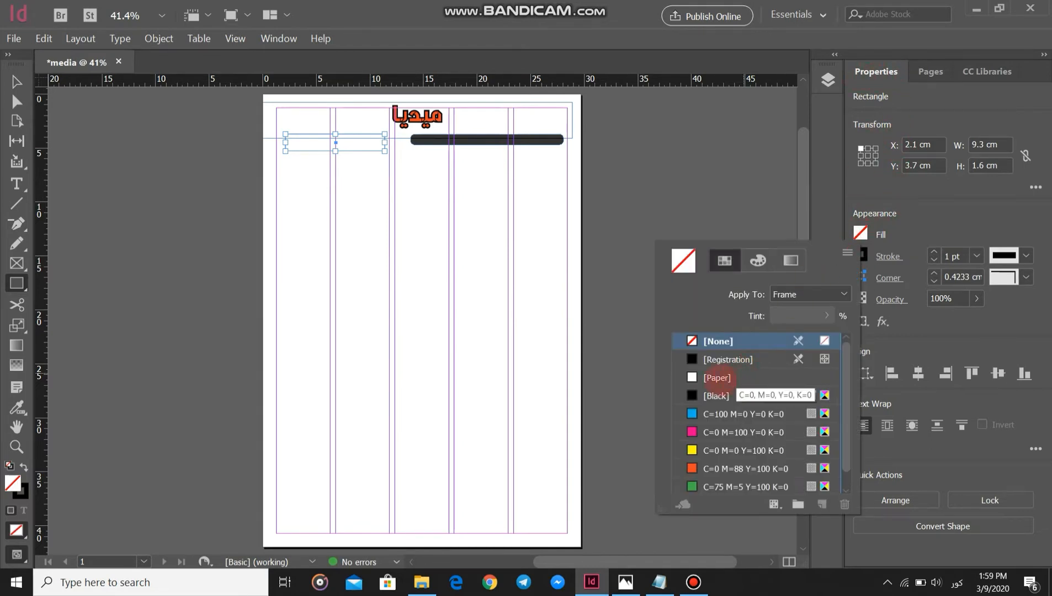
click(691, 396)
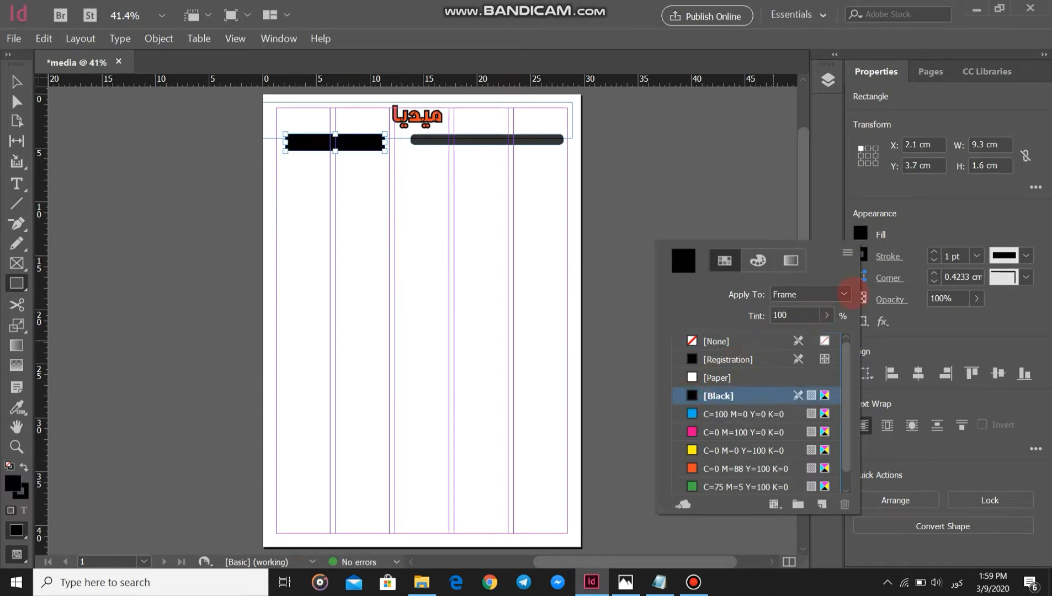
click(860, 255)
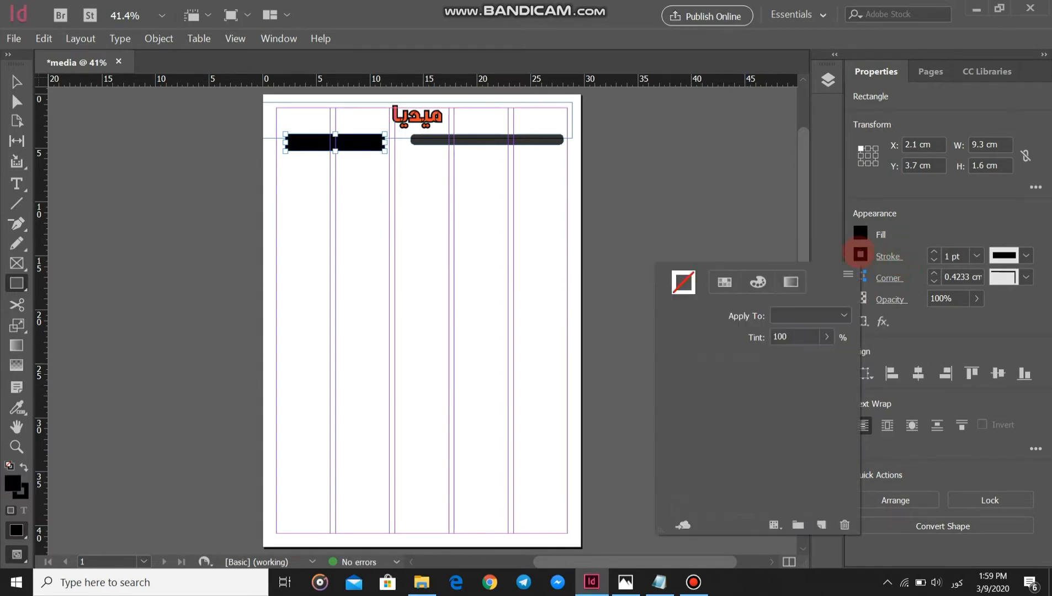
click(692, 363)
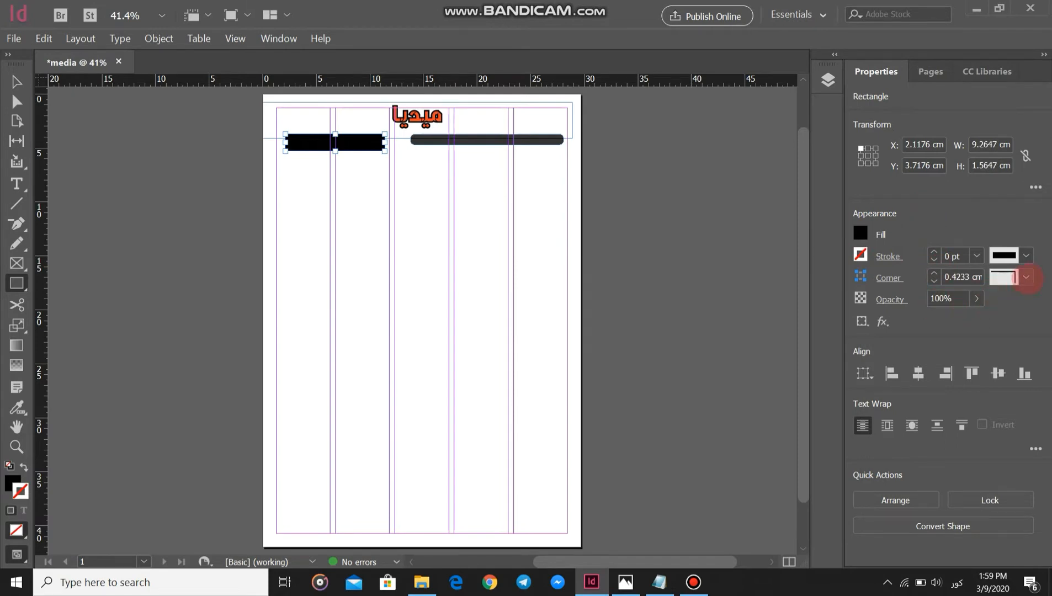
Step: Give the new black rectangle Rounded corners of 1 cm and an opacity of 80%
click(1026, 277)
click(910, 378)
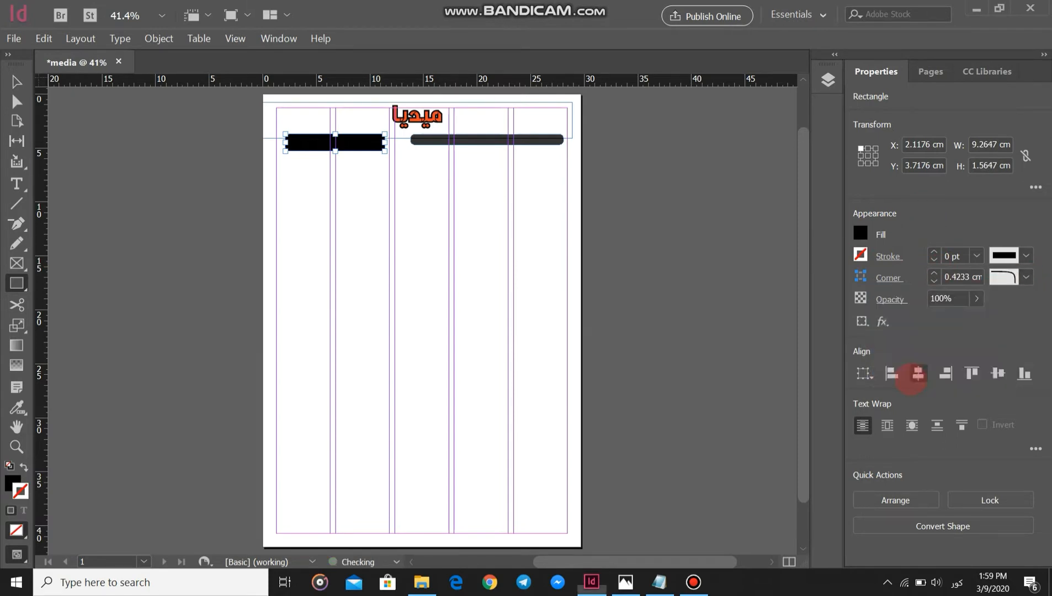
click(933, 273)
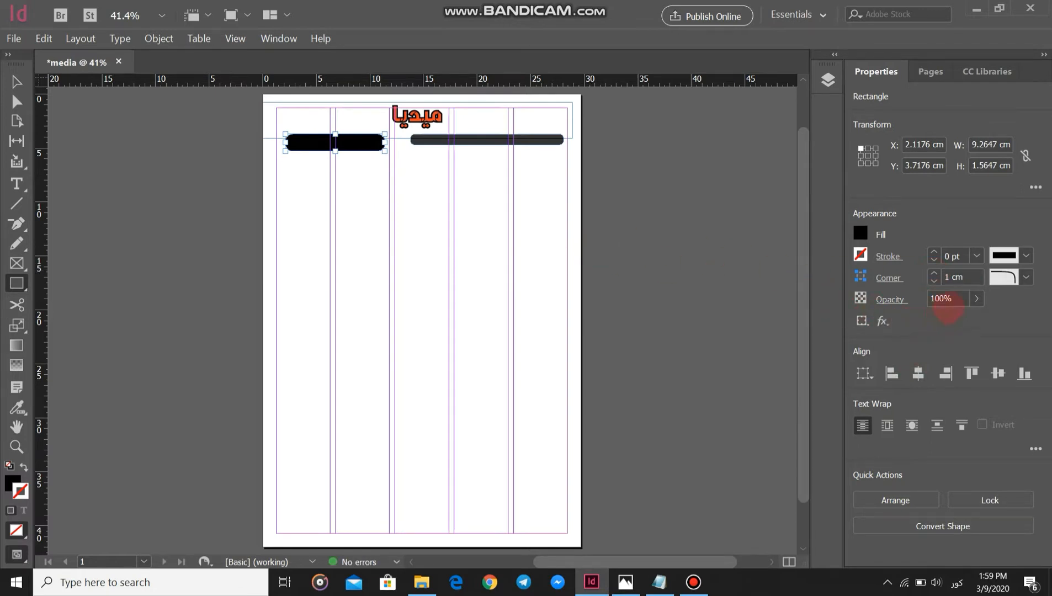
click(976, 298)
click(961, 320)
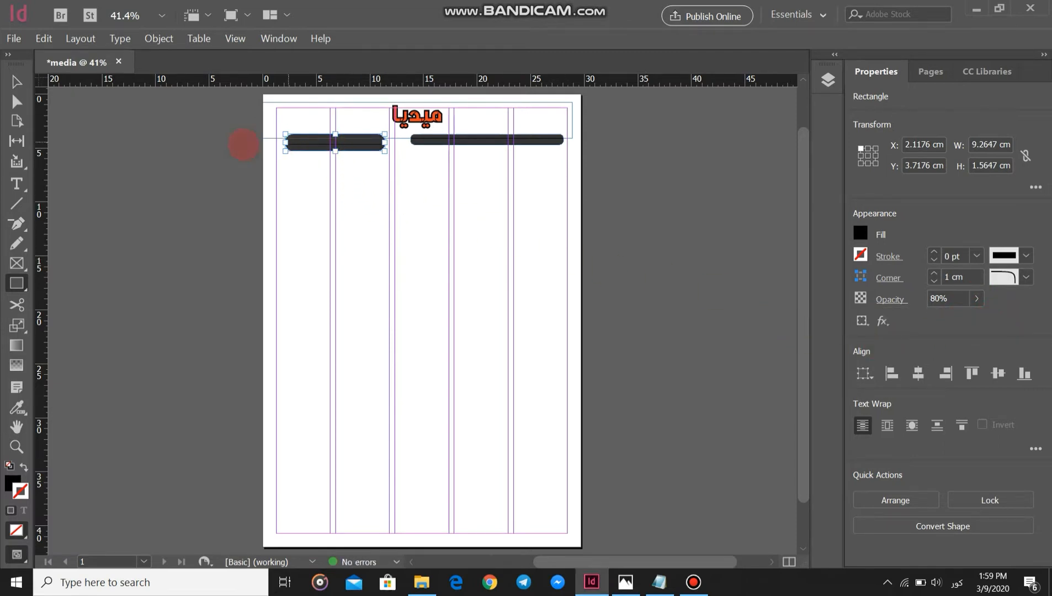
Step: Reduce the shorter bar's height to about 0.78 cm and align it to the page's left margin at about X 1.3 cm, Y 3.9 cm
click(16, 82)
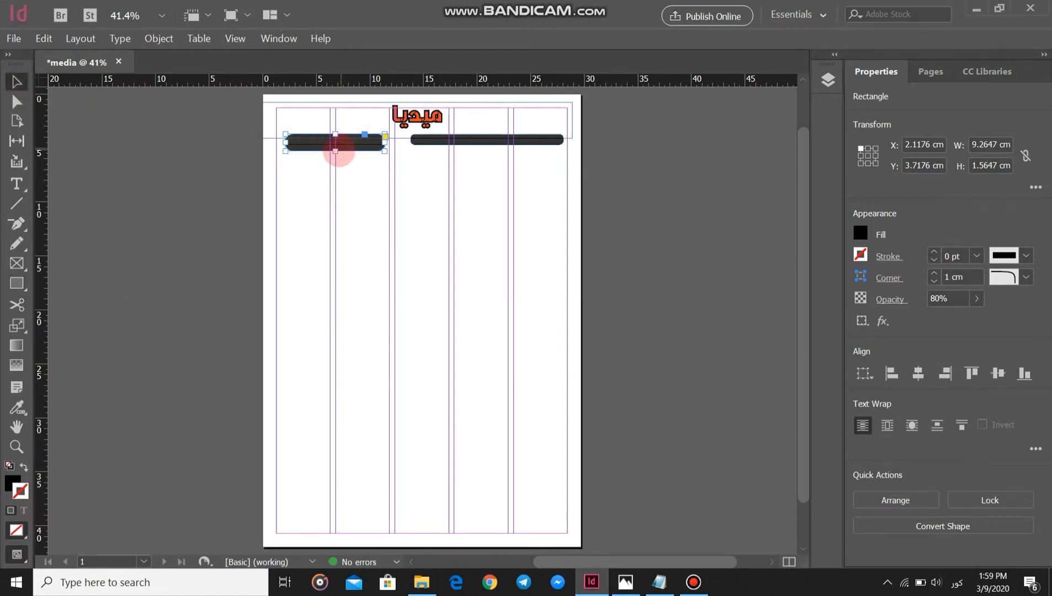
mouse_move(335, 151)
mouse_down()
mouse_move(348, 134)
mouse_move(340, 140)
mouse_up()
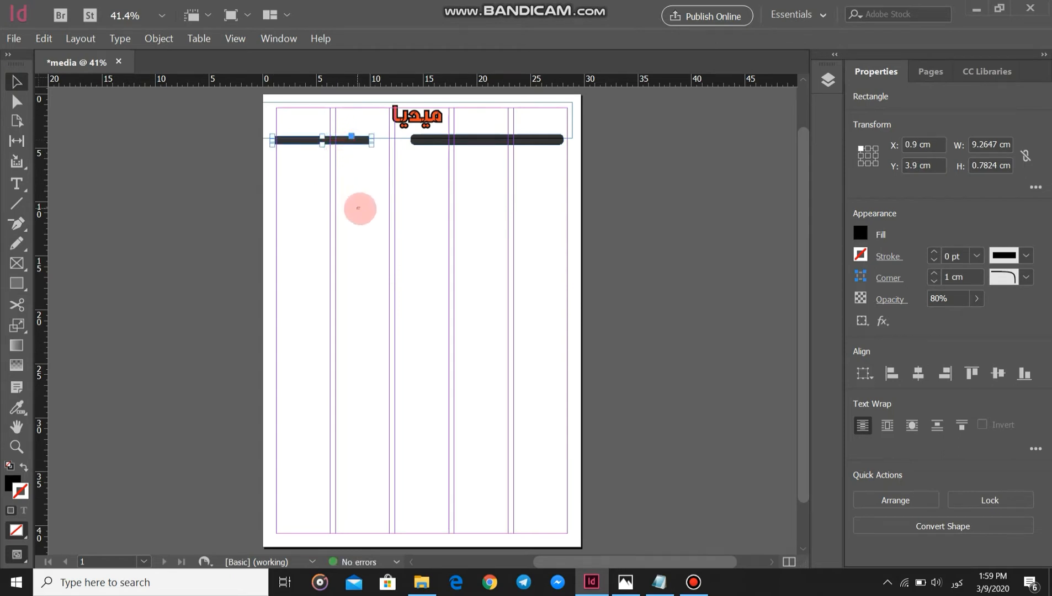
click(661, 208)
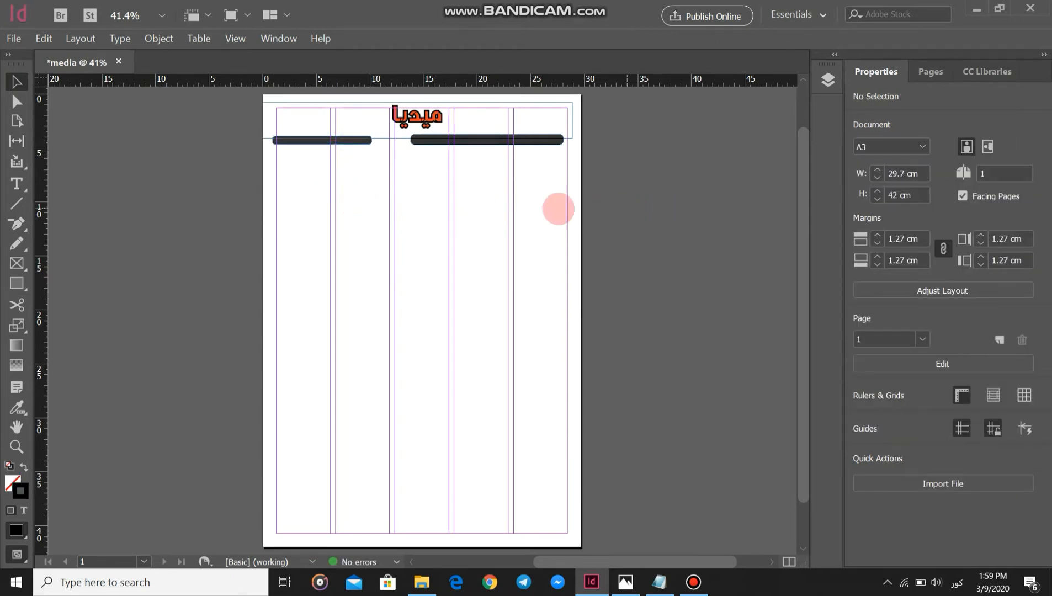
click(332, 139)
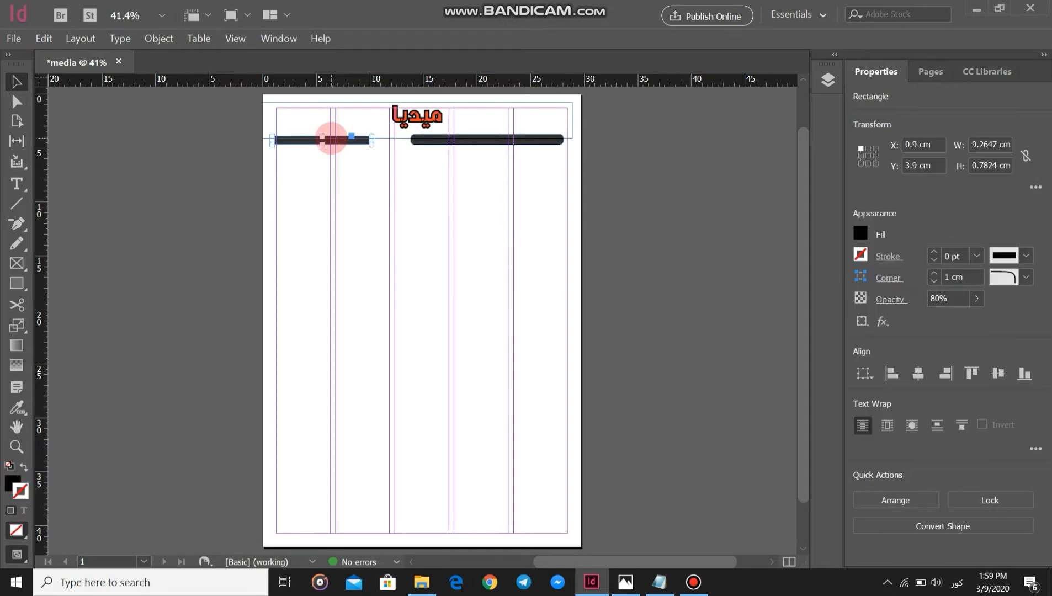
drag(332, 139, 334, 138)
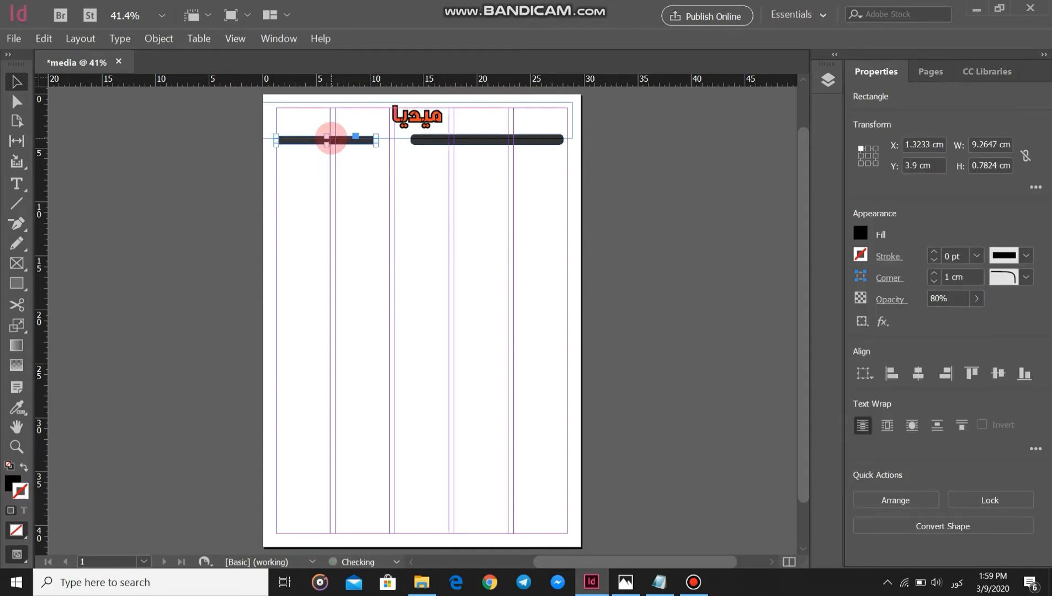
click(721, 176)
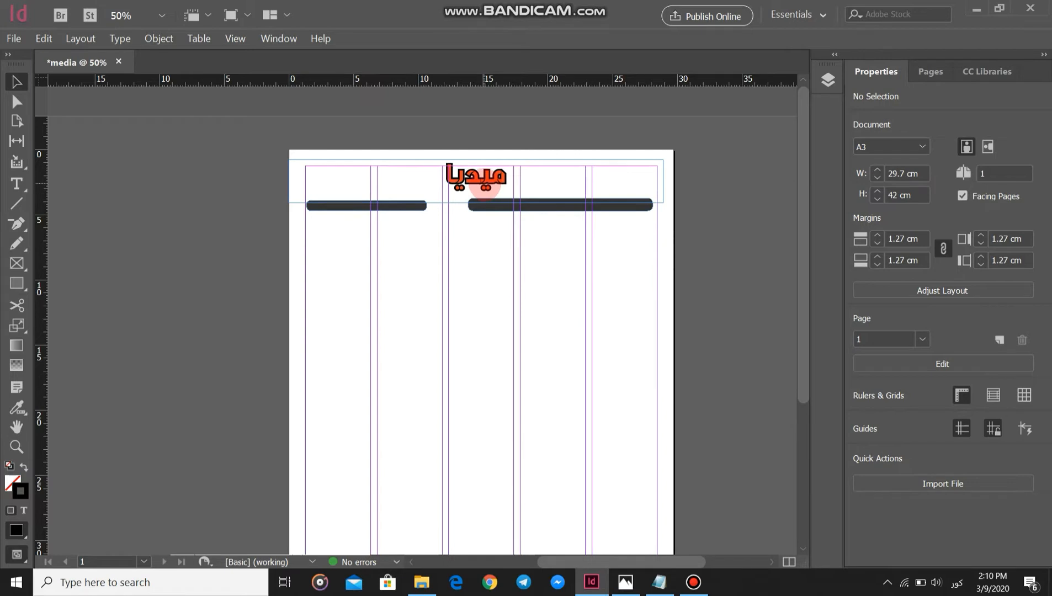
Step: Create a text frame over the longer bar, enter a line of Kurdish text, and fill the text with the [Paper] swatch
click(17, 185)
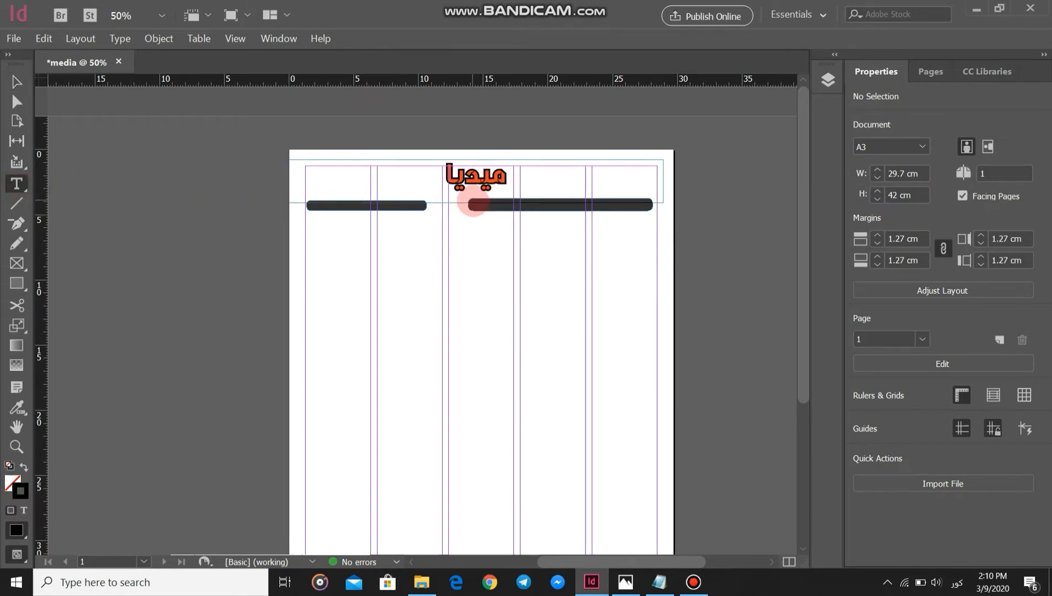
drag(472, 201, 650, 207)
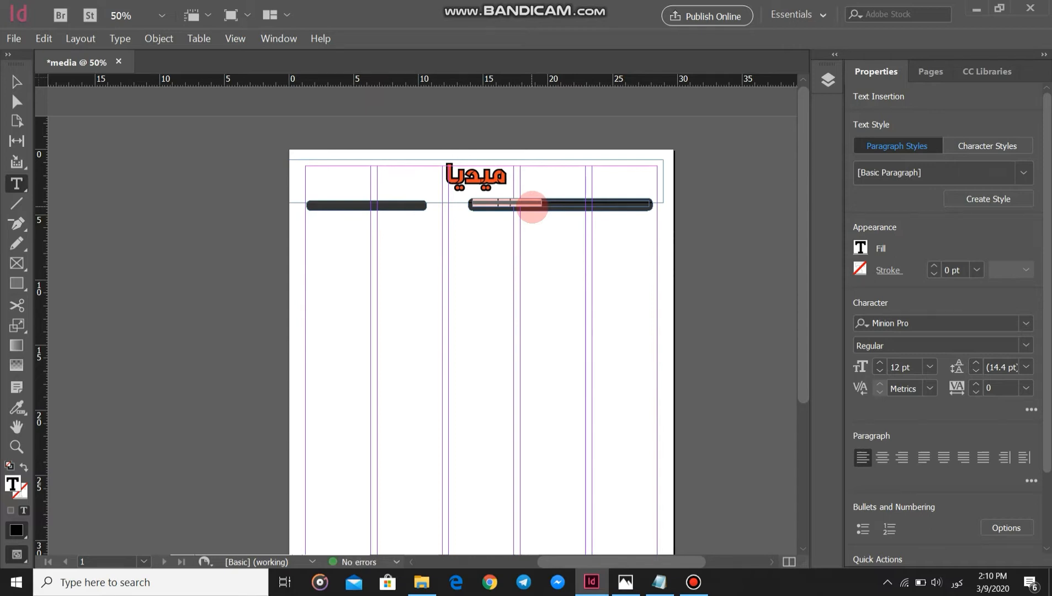
drag(533, 207, 533, 207)
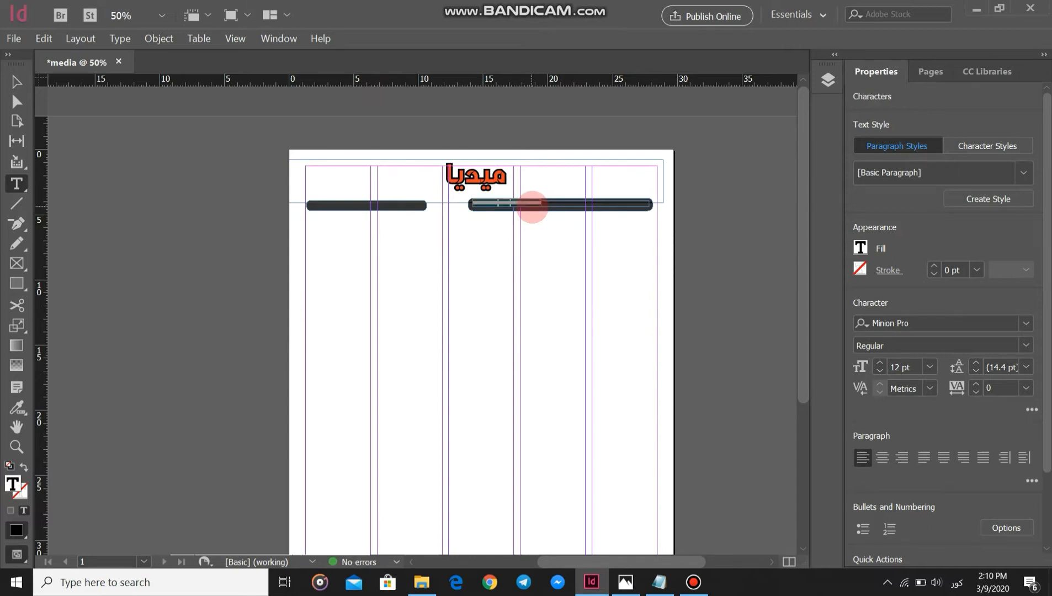
click(702, 185)
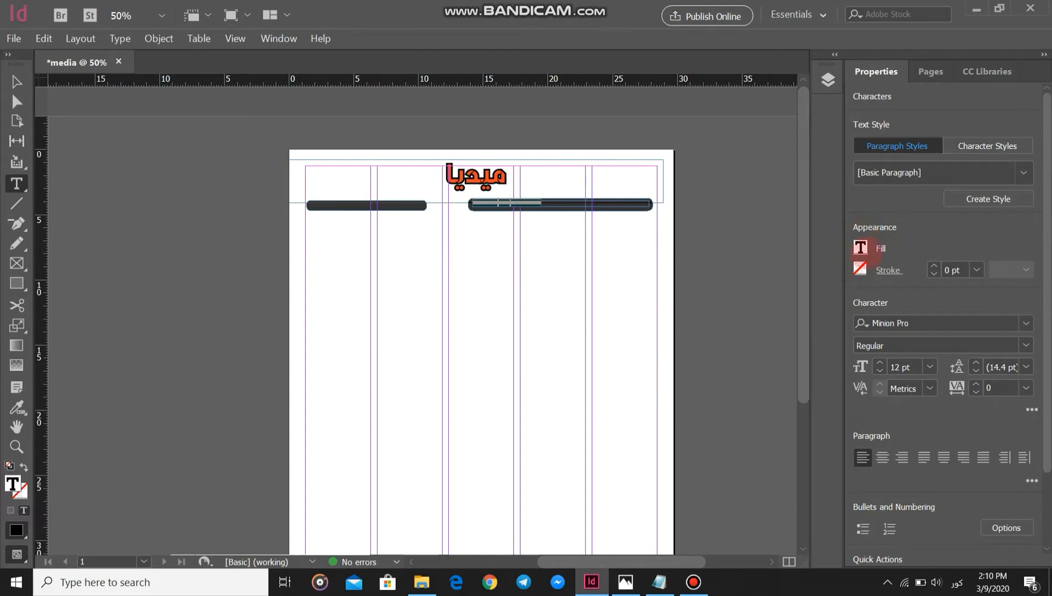
click(861, 248)
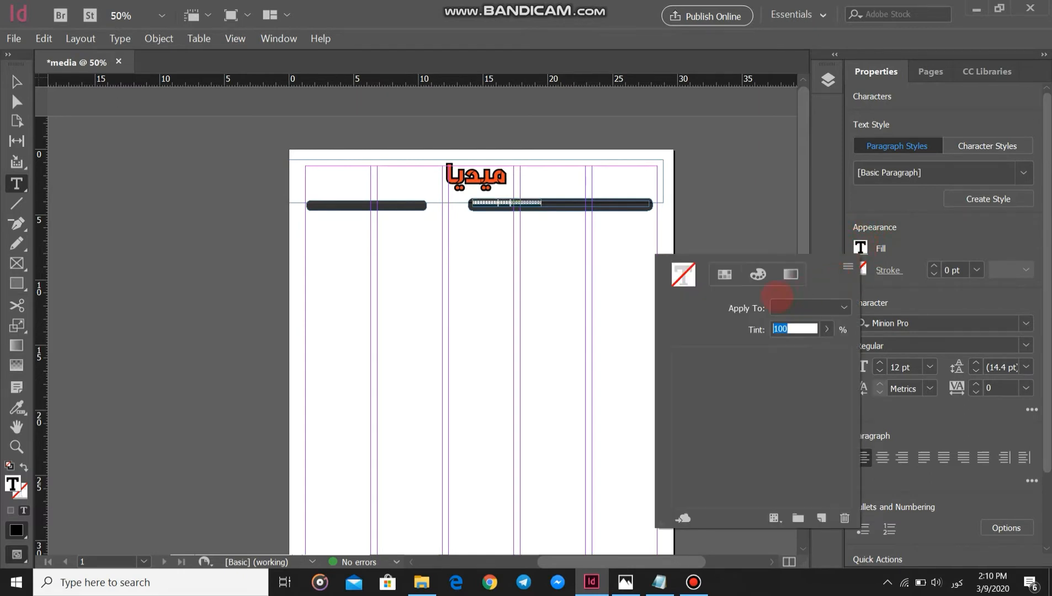
click(717, 392)
click(910, 240)
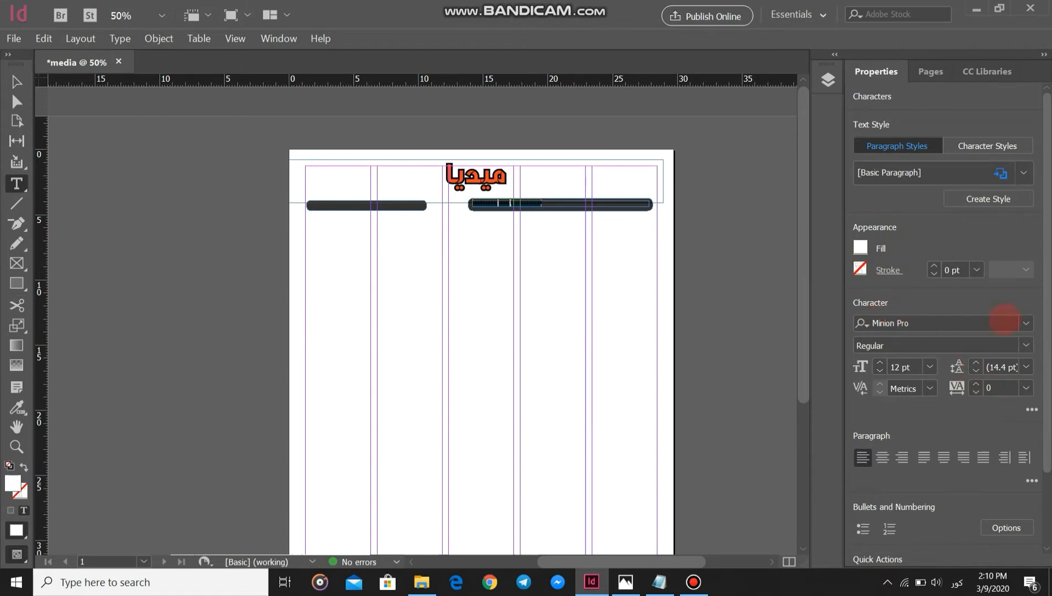
Step: Set the font of the selected white bar text to 59_Sarchia_Lumia
click(1026, 323)
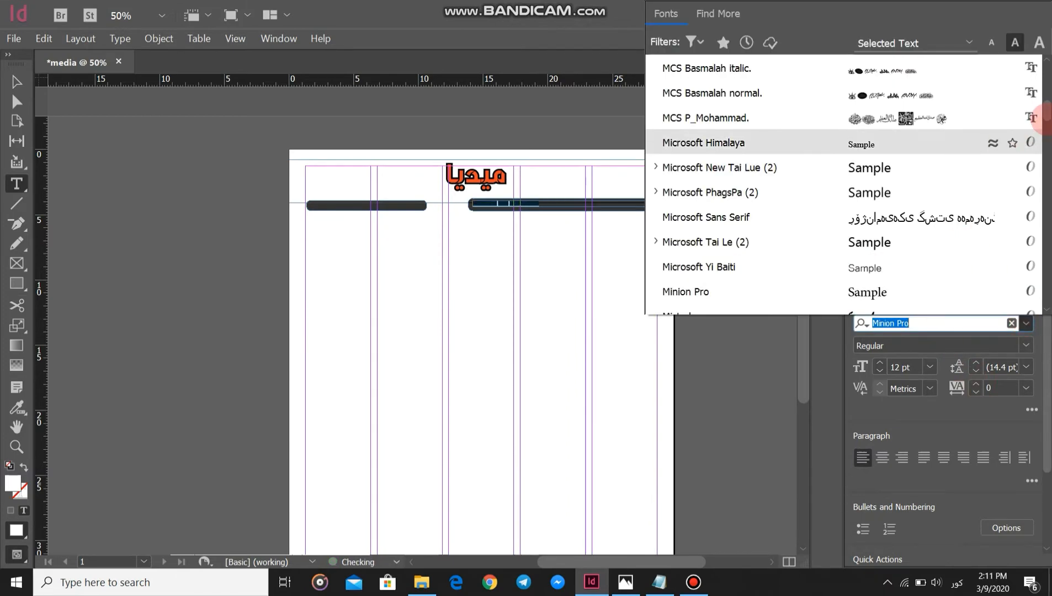
scroll(1032, 110, up, 1)
scroll(911, 166, down, 5)
click(911, 92)
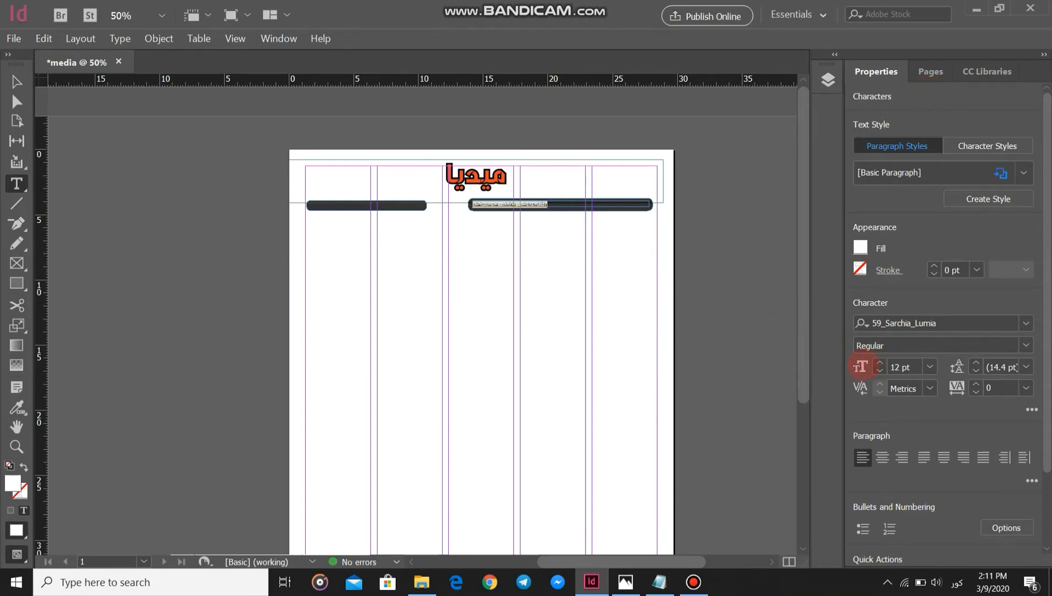
Step: Set the longer bar's white text to 14 pt and centre it within its frame
click(880, 362)
click(880, 362)
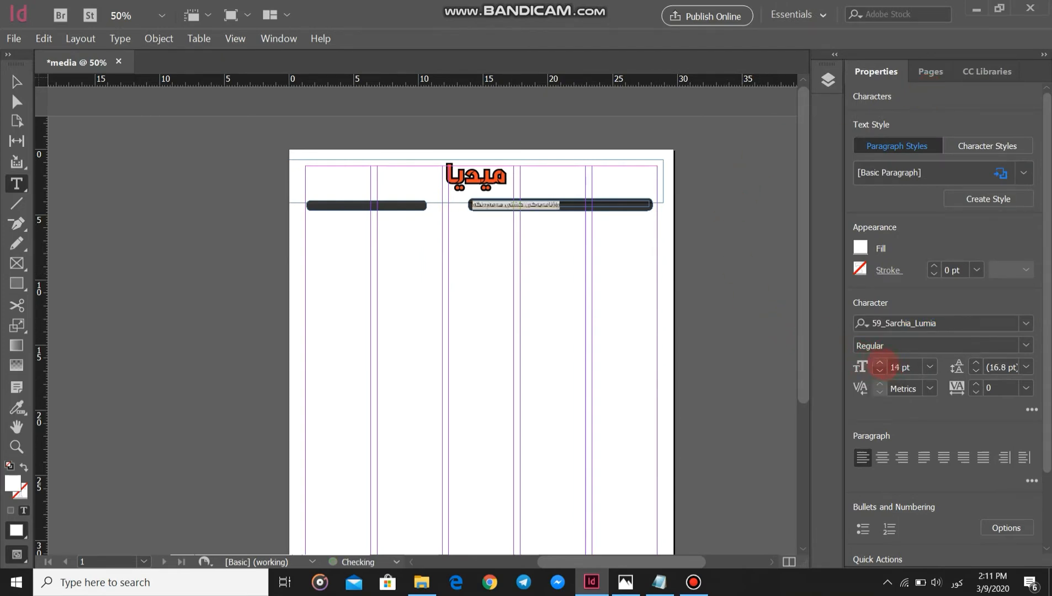
click(880, 362)
click(880, 369)
click(880, 369)
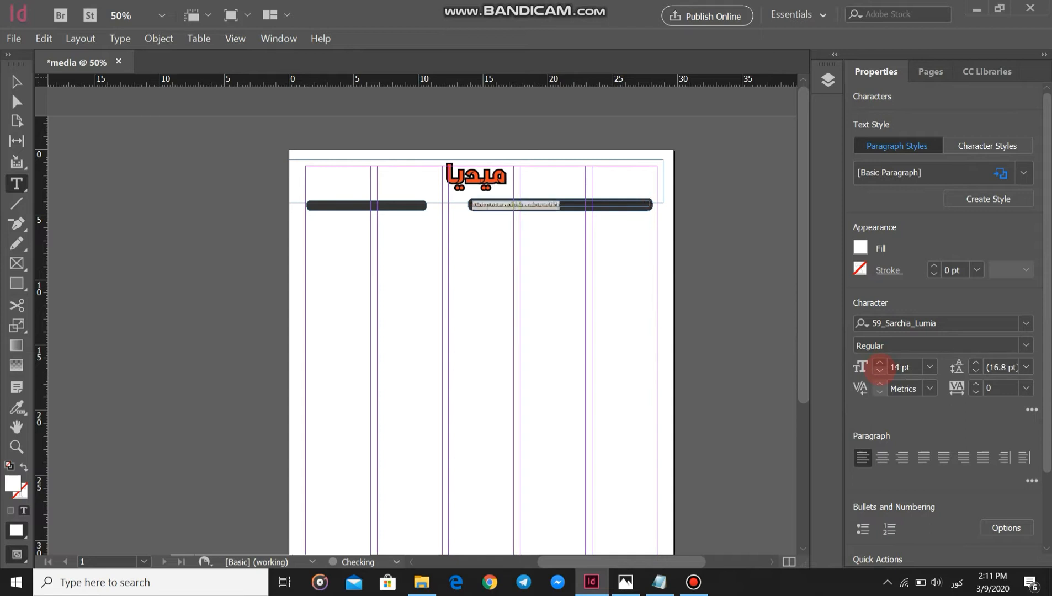
click(882, 457)
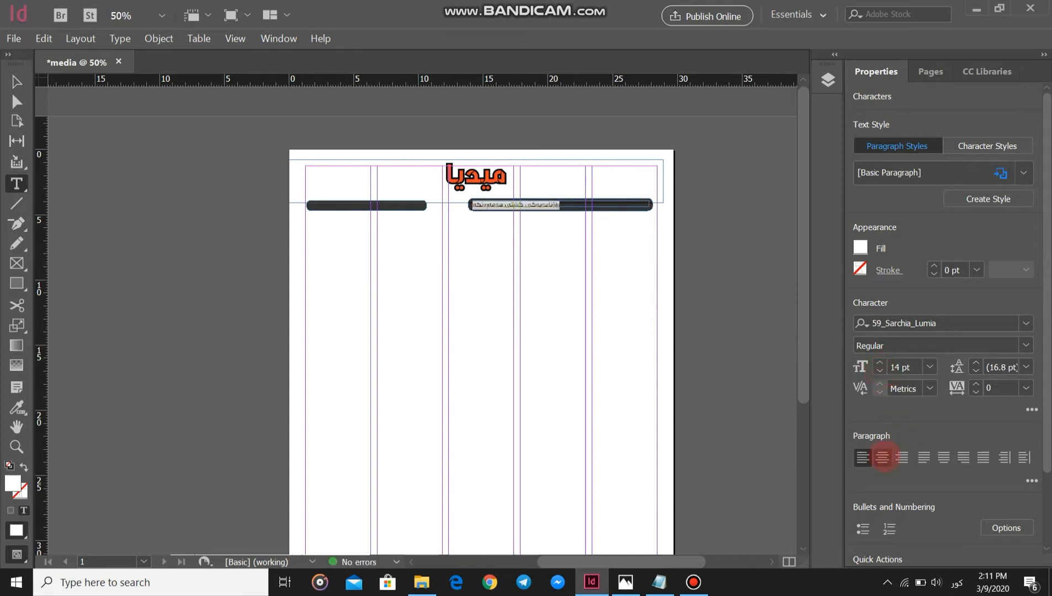
click(883, 458)
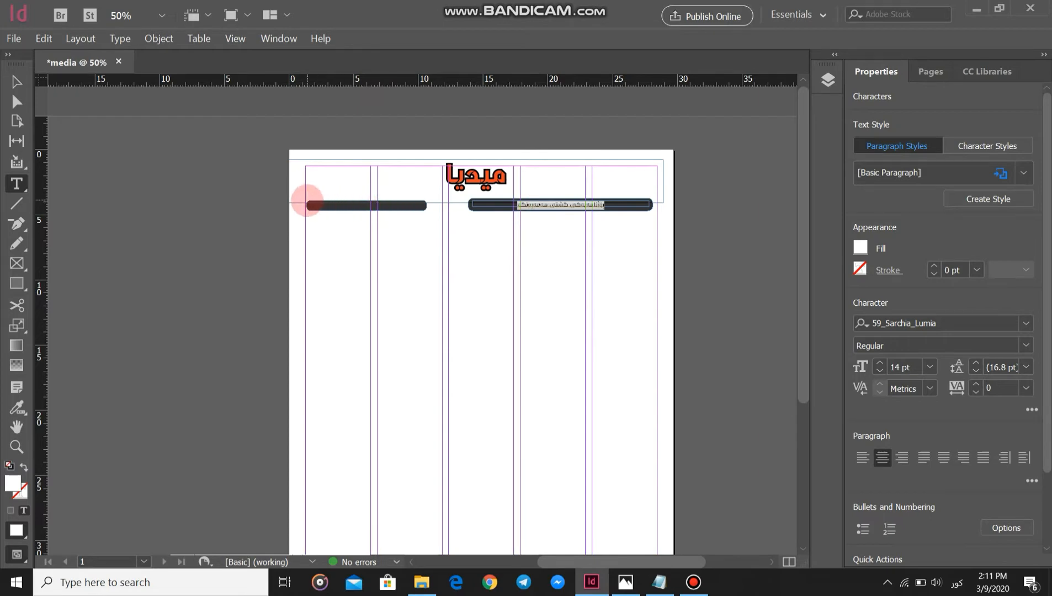
Step: Create a text frame over the shorter bar, enter the Kurdish issue line (ژمارە ١, Wednesday, ١/١/٢٠٢٠), and fill it with the [Paper] swatch
mouse_move(311, 203)
mouse_down()
mouse_move(331, 212)
mouse_move(423, 208)
mouse_up()
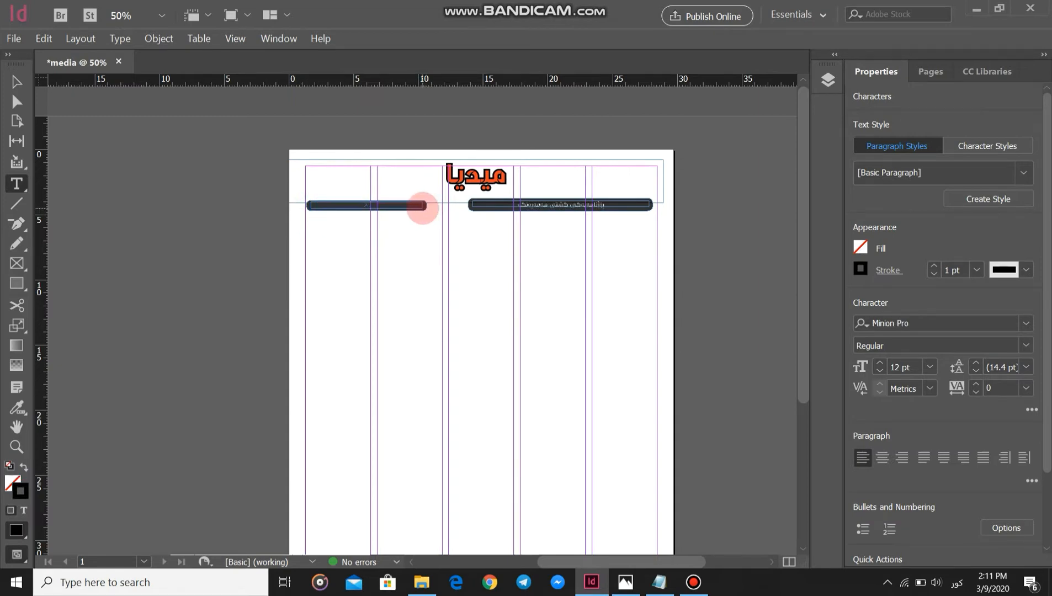
drag(423, 208, 422, 208)
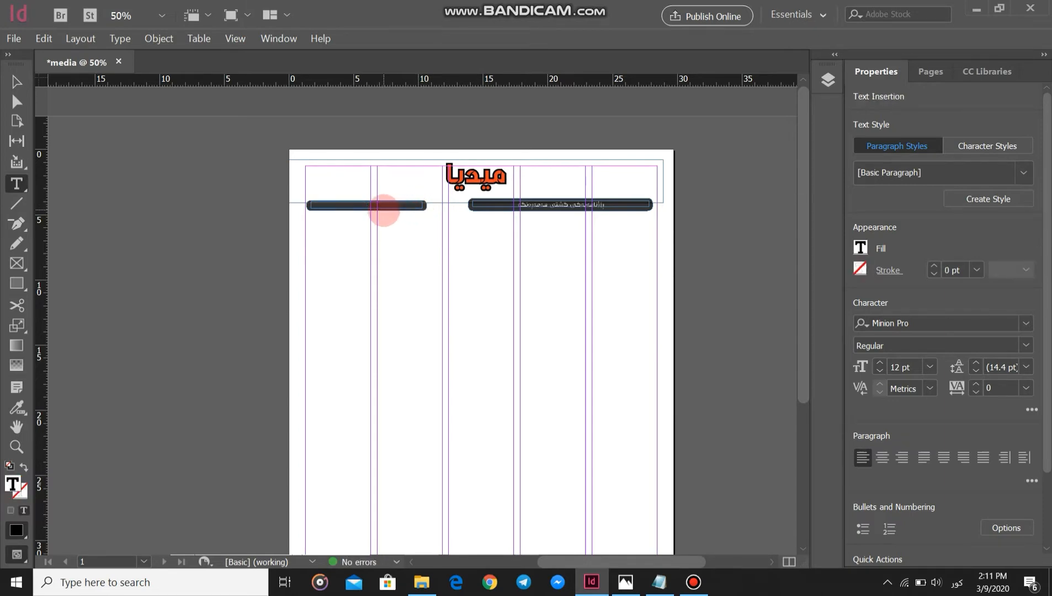
text(ژمارە١)
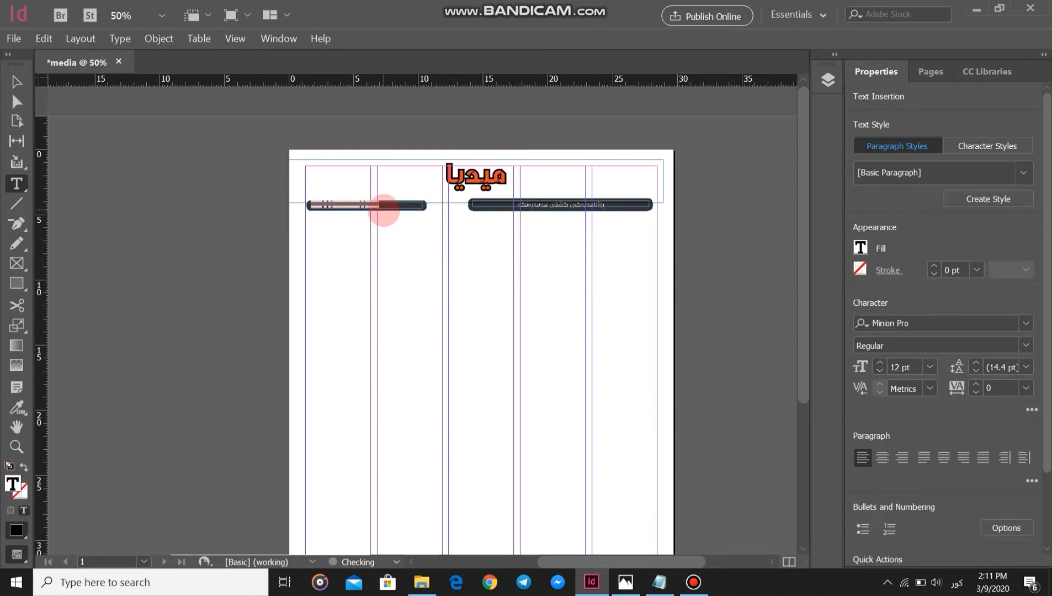
key(ctrl+a)
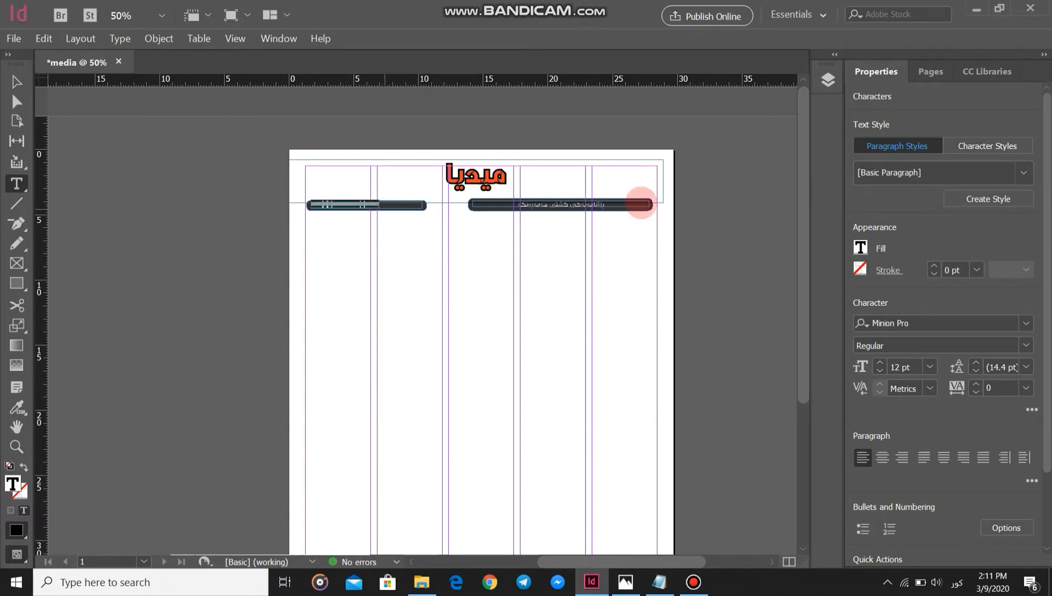
click(860, 247)
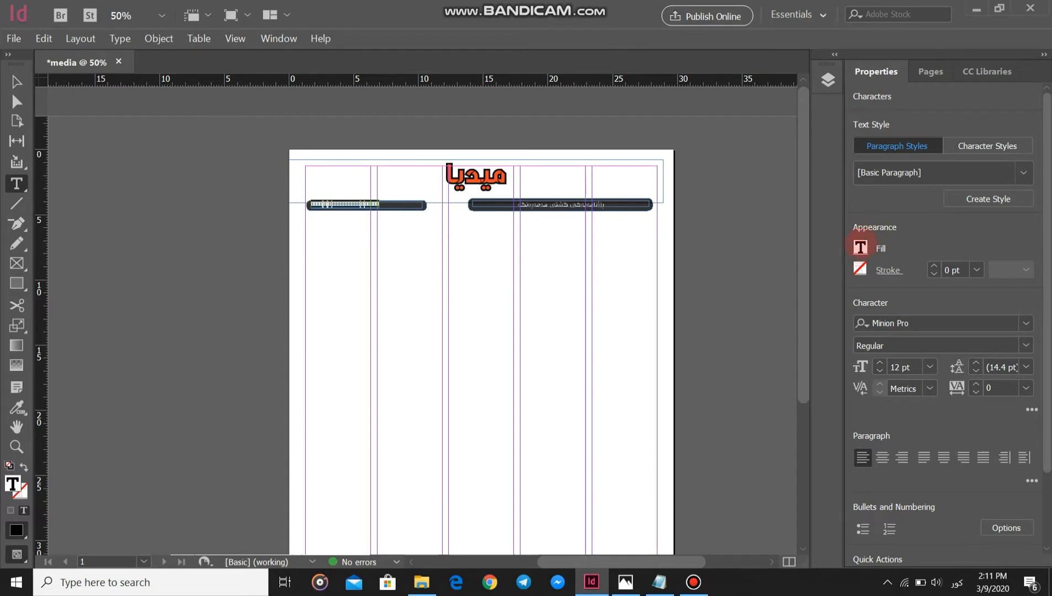
click(692, 391)
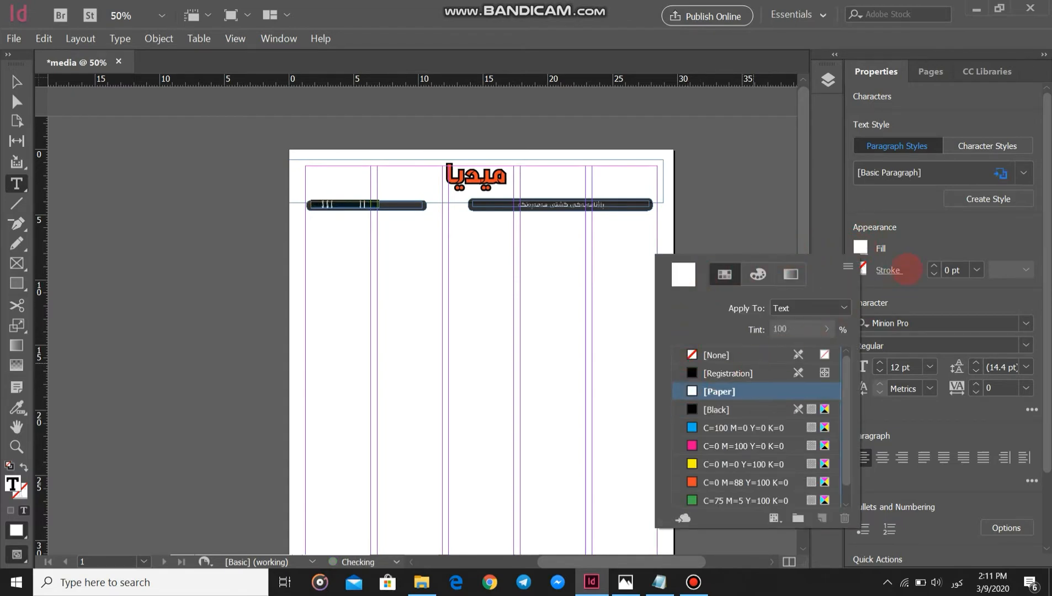
click(900, 247)
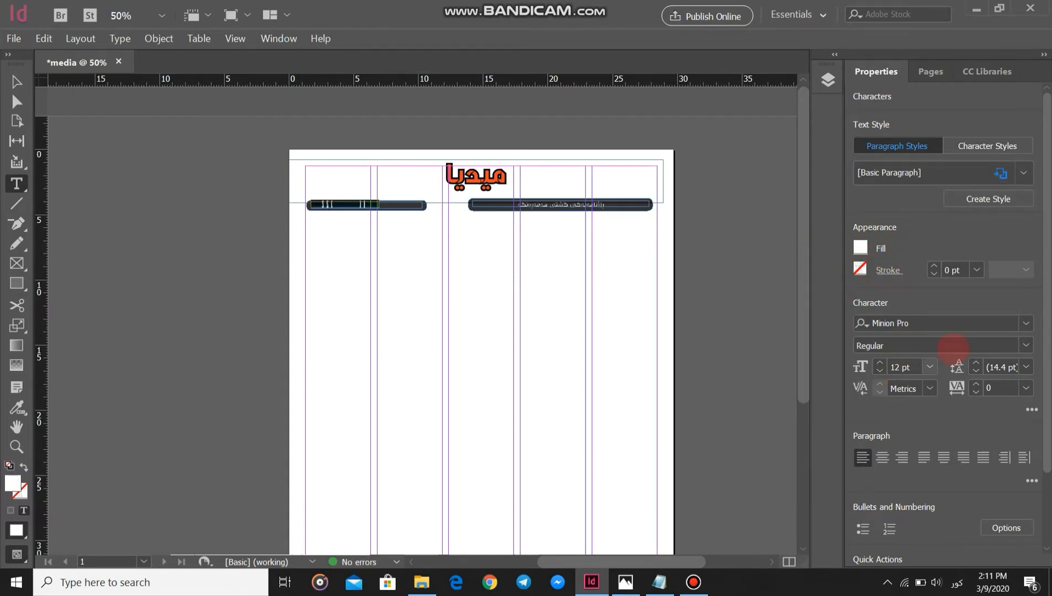
Step: Format the shorter bar's text as 59_Sarchia_Lumia, 14 pt, centred, and deselect it
click(1025, 324)
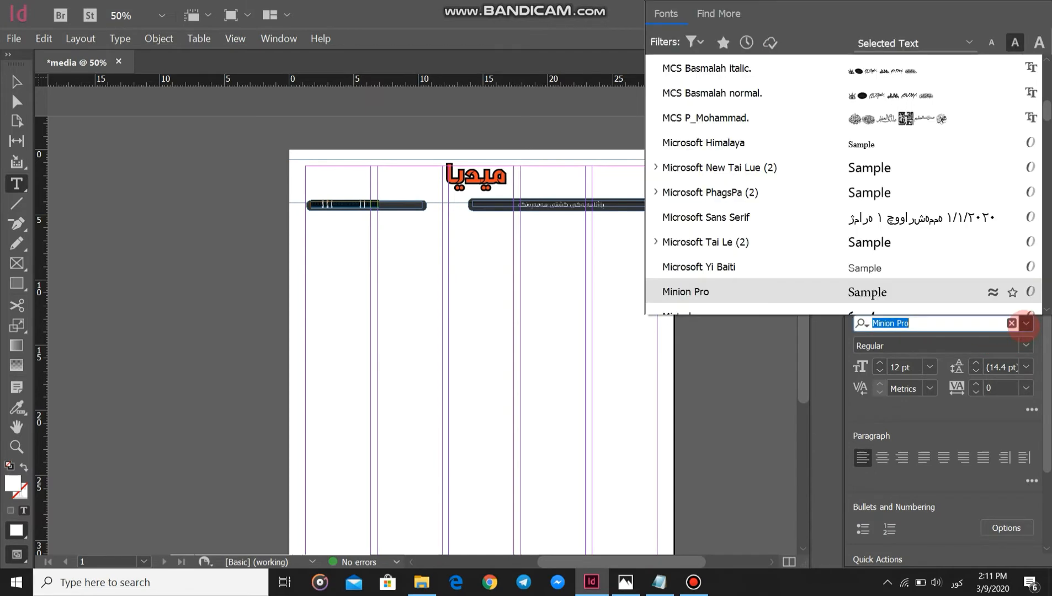
scroll(886, 127, up, 10)
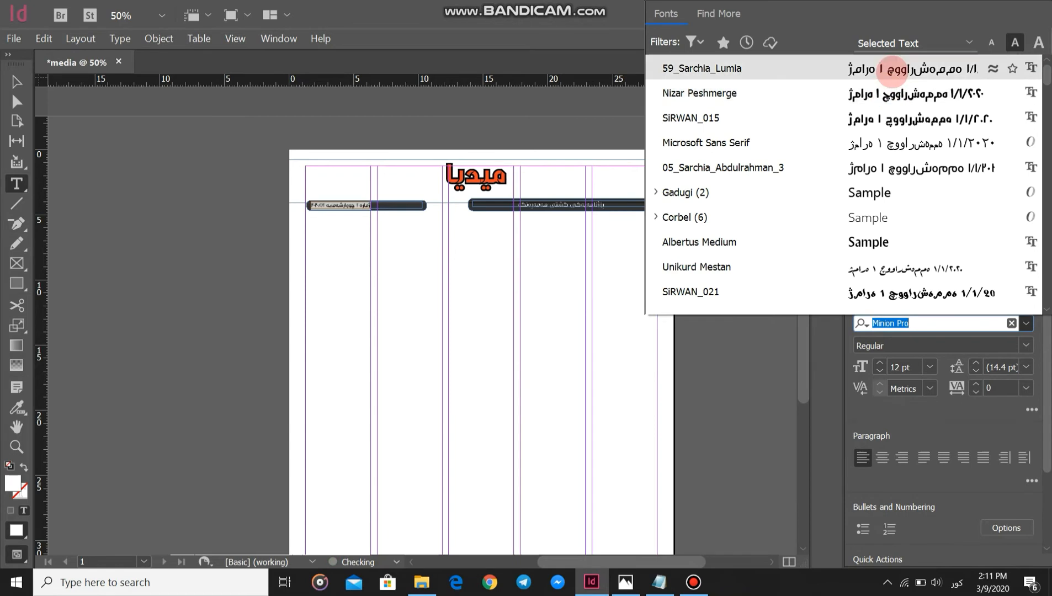
click(895, 69)
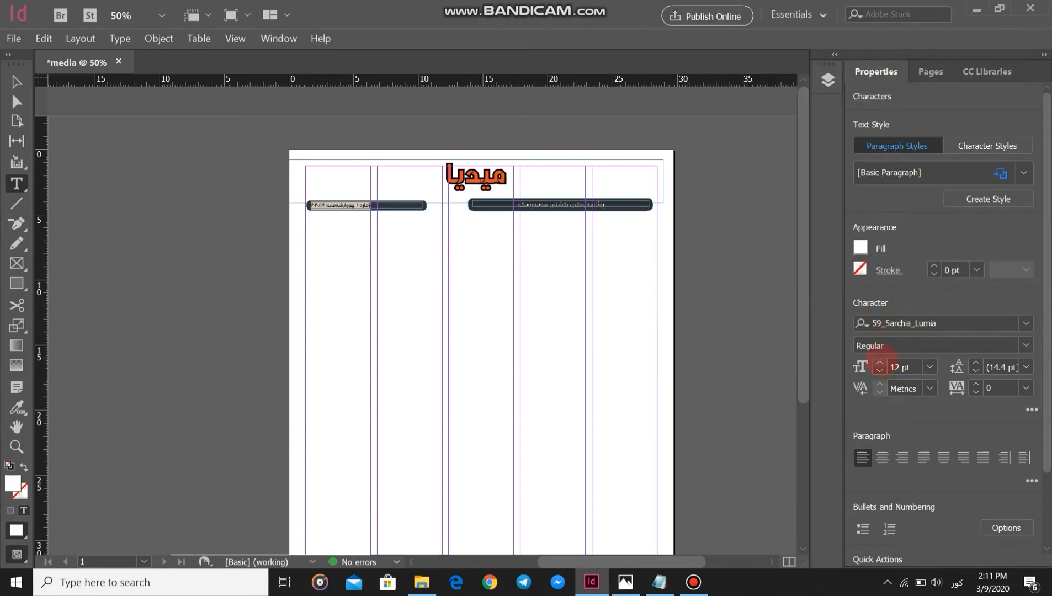
click(880, 362)
click(880, 362)
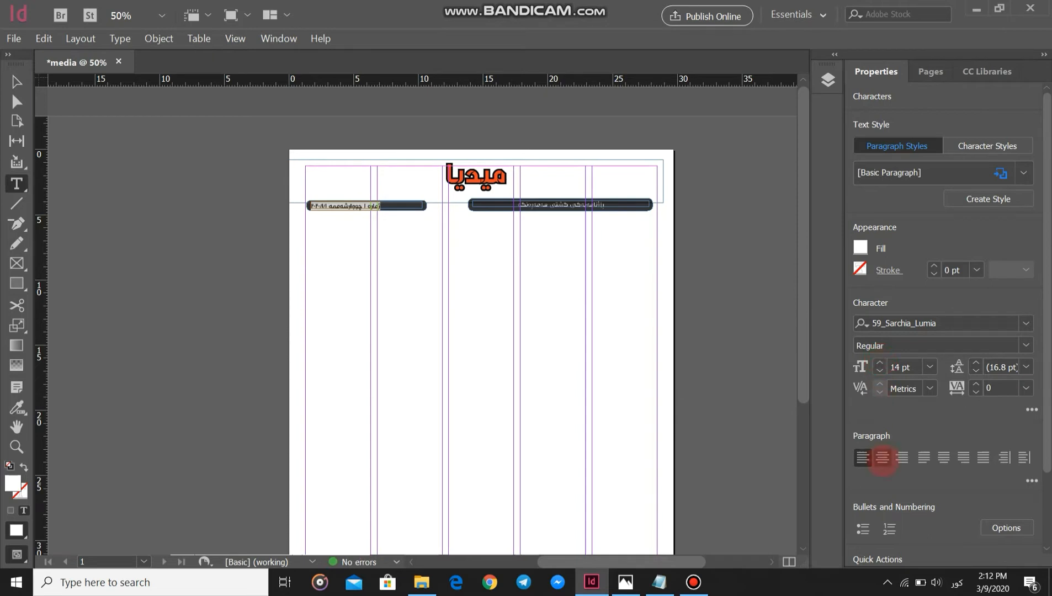
click(883, 457)
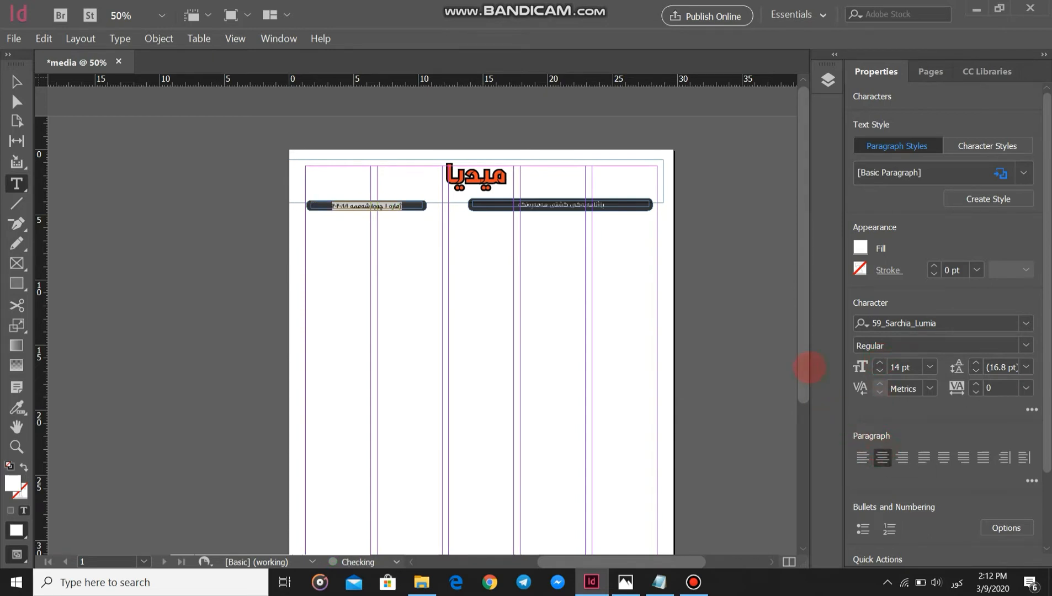
click(17, 84)
click(150, 220)
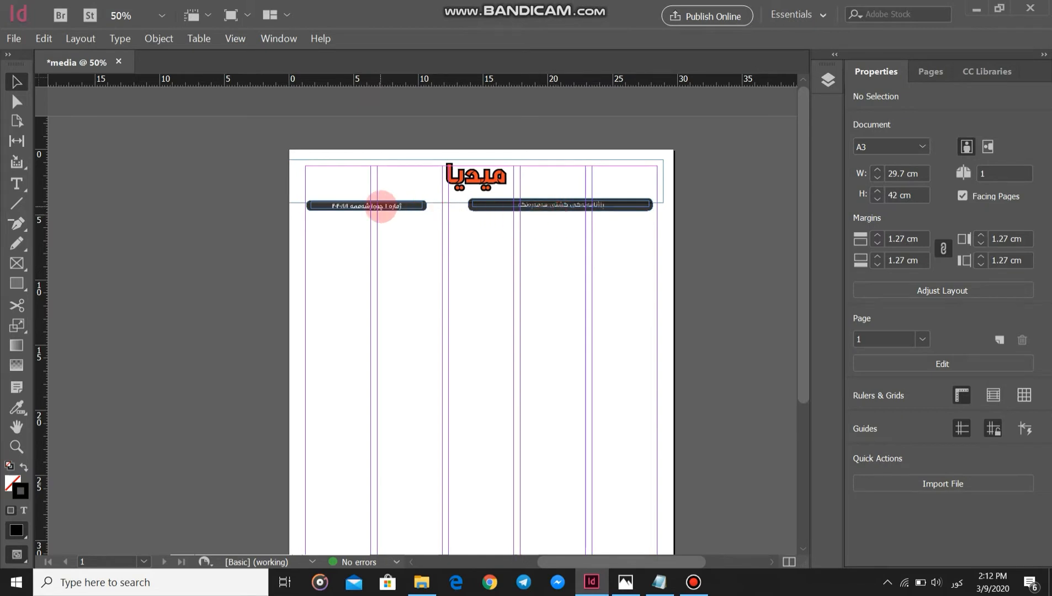
Step: Draw a horizontal line about 27.16 cm long between the page margins, below the two bars at about Y 5.8 cm
scroll(596, 267, down, 3)
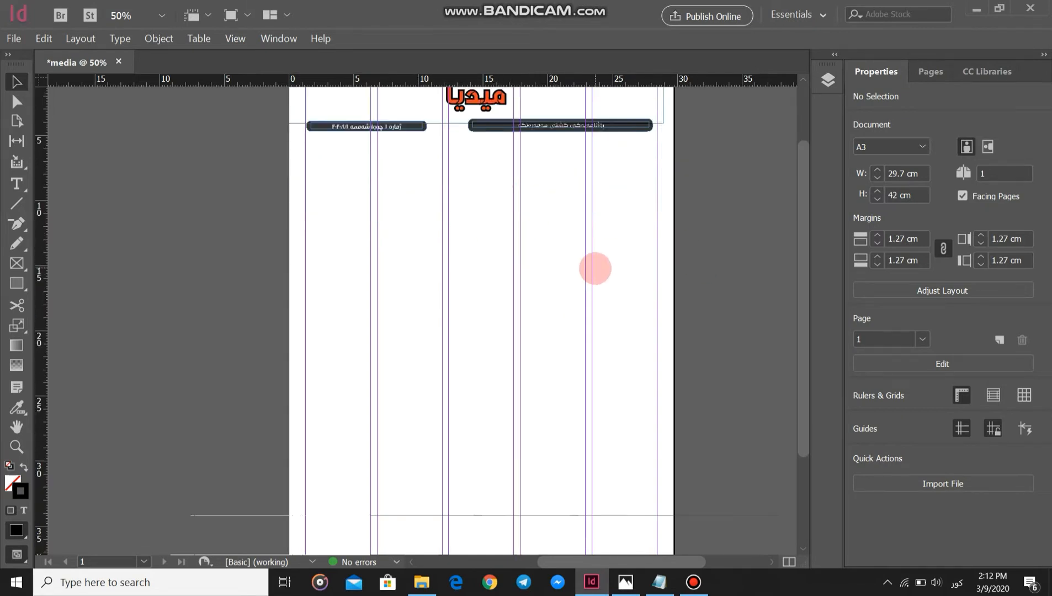
scroll(595, 269, up, 3)
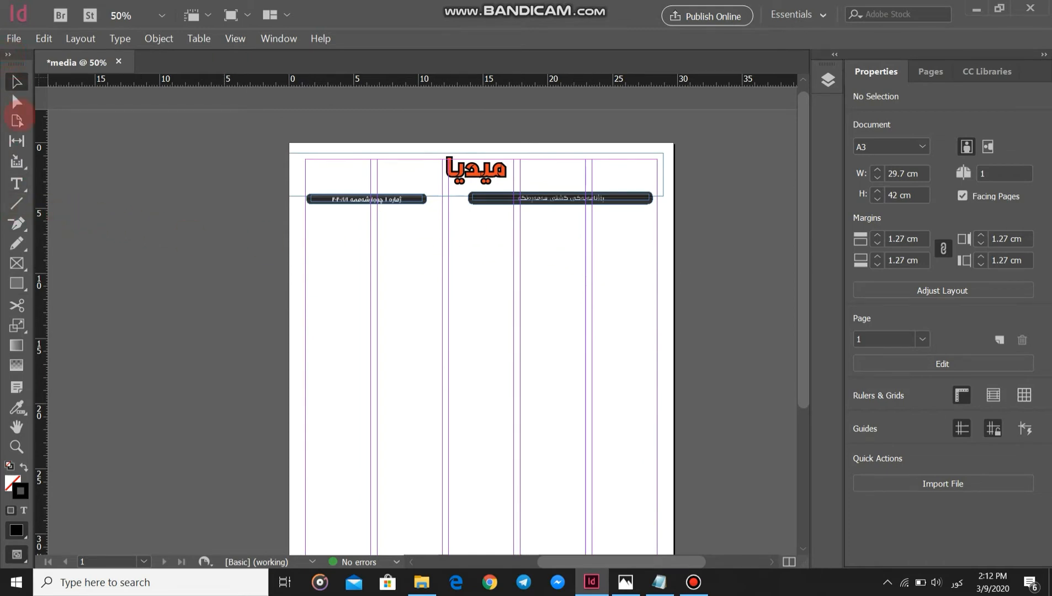
click(16, 204)
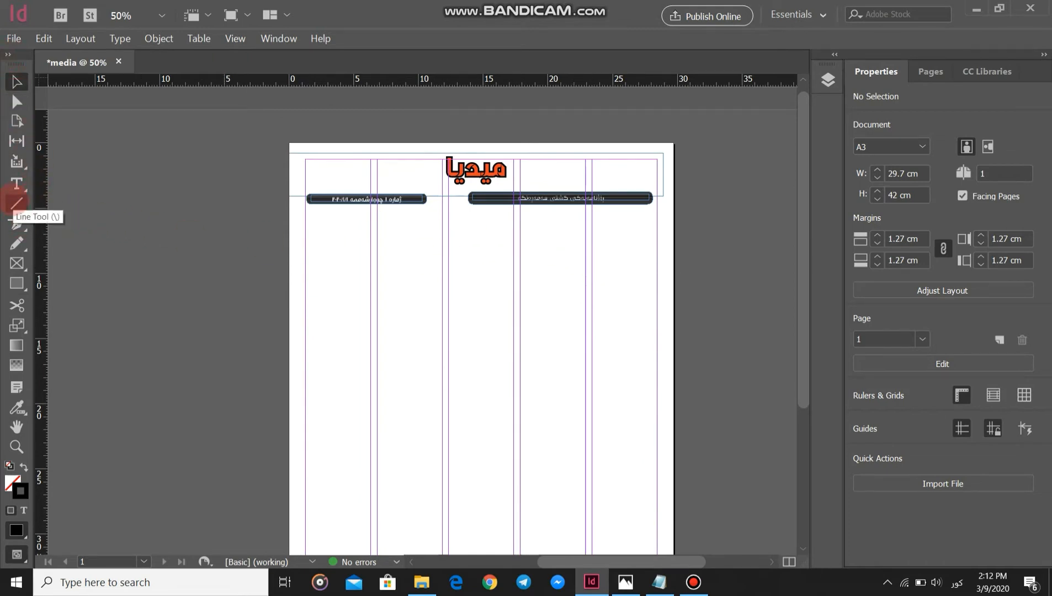
click(17, 204)
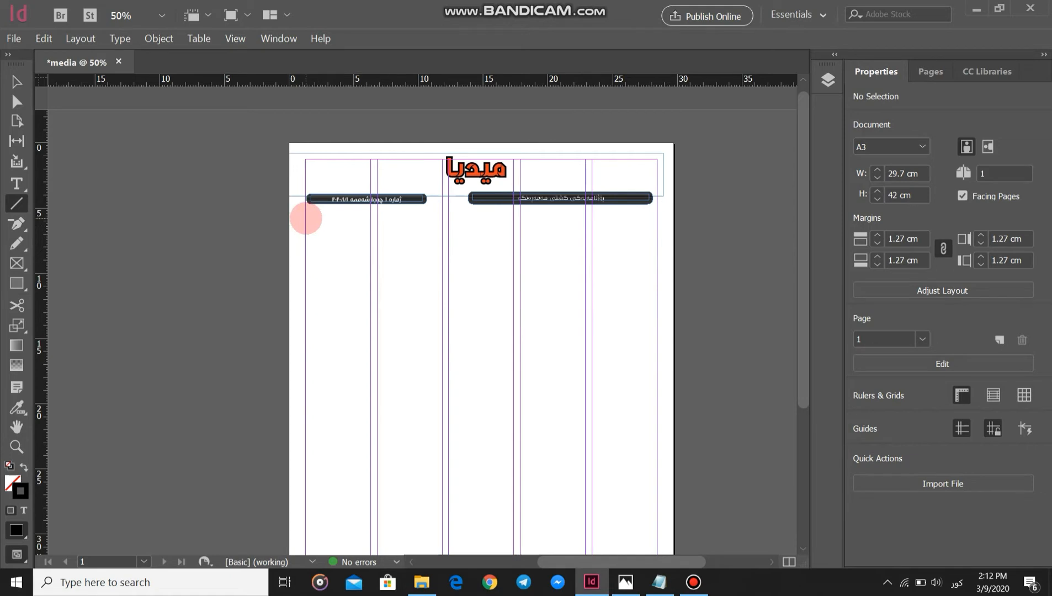
drag(307, 218, 658, 218)
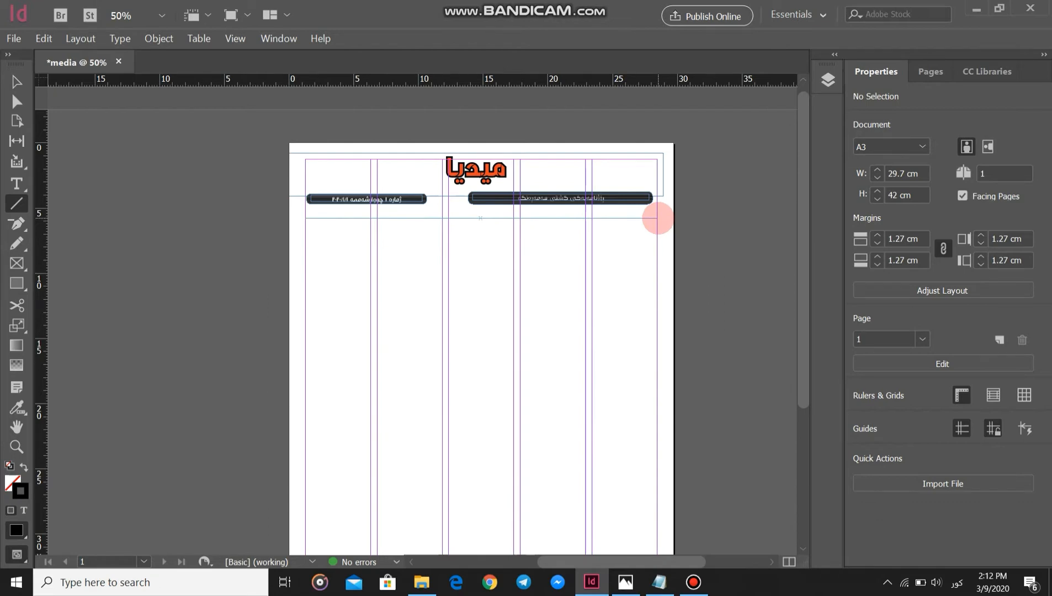
drag(658, 219, 658, 218)
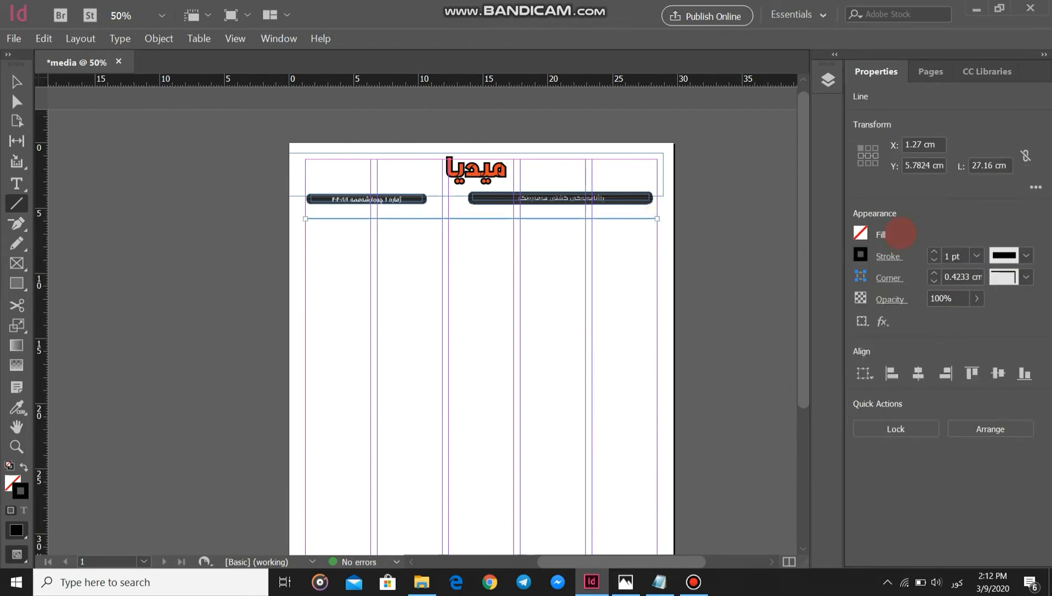
Step: Give the line the dark blue C=100 M=90 fill swatch and set its stroke colour to [None]
click(860, 232)
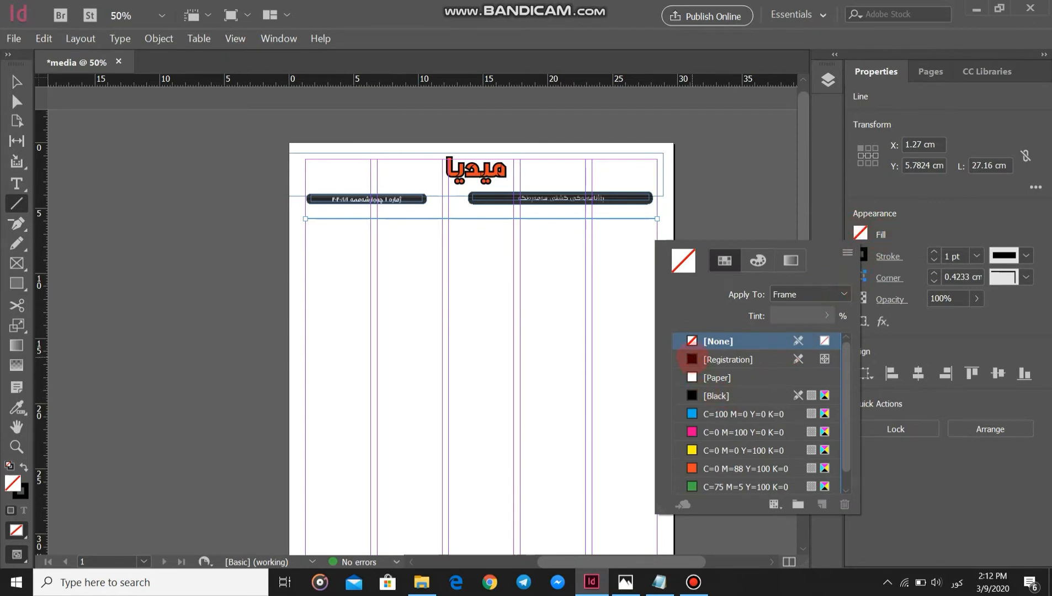
scroll(693, 469, down, 1)
click(692, 488)
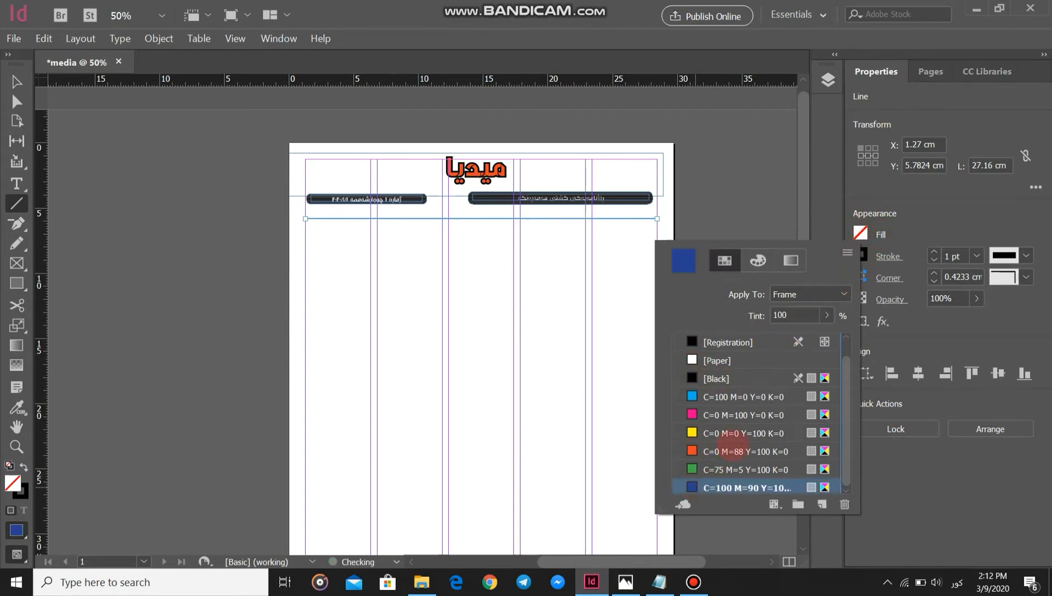
click(860, 254)
click(860, 255)
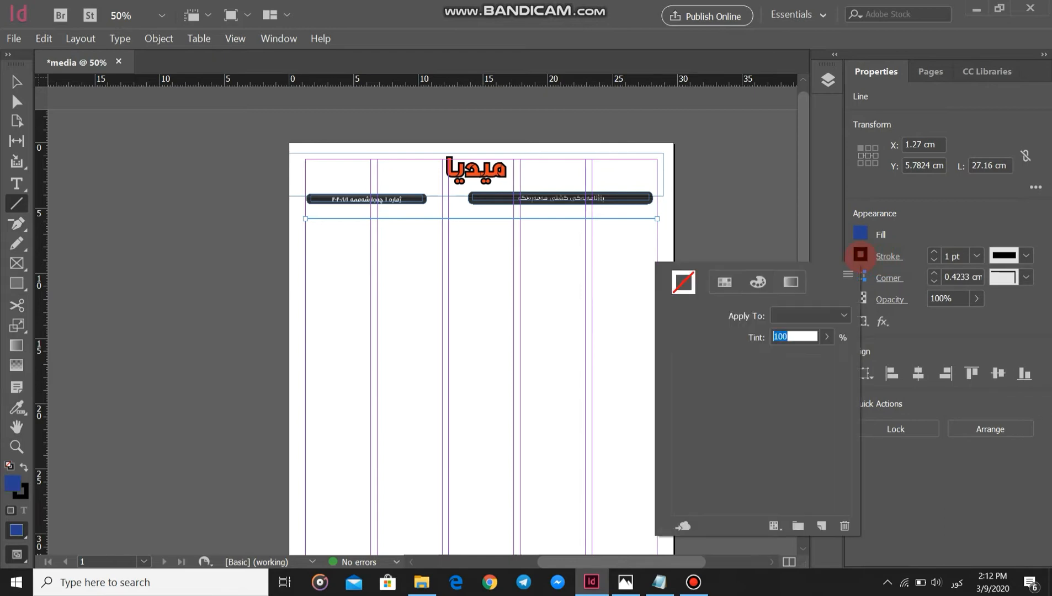
click(692, 362)
click(963, 212)
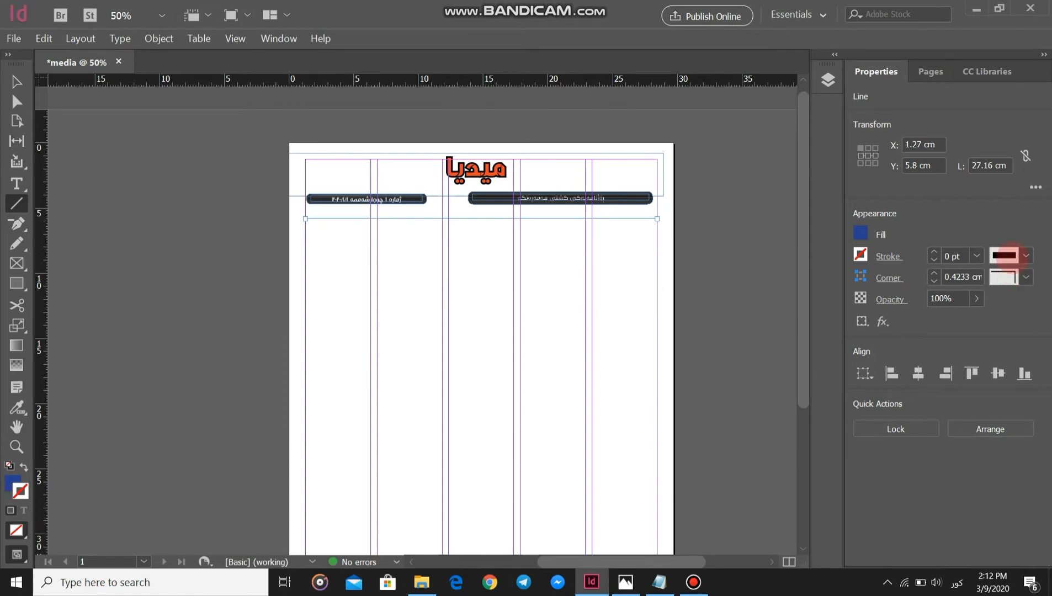
Step: Change the line's stroke type to Japanese Dots and raise its stroke weight to 12 pt
click(1014, 255)
scroll(936, 328, down, 1)
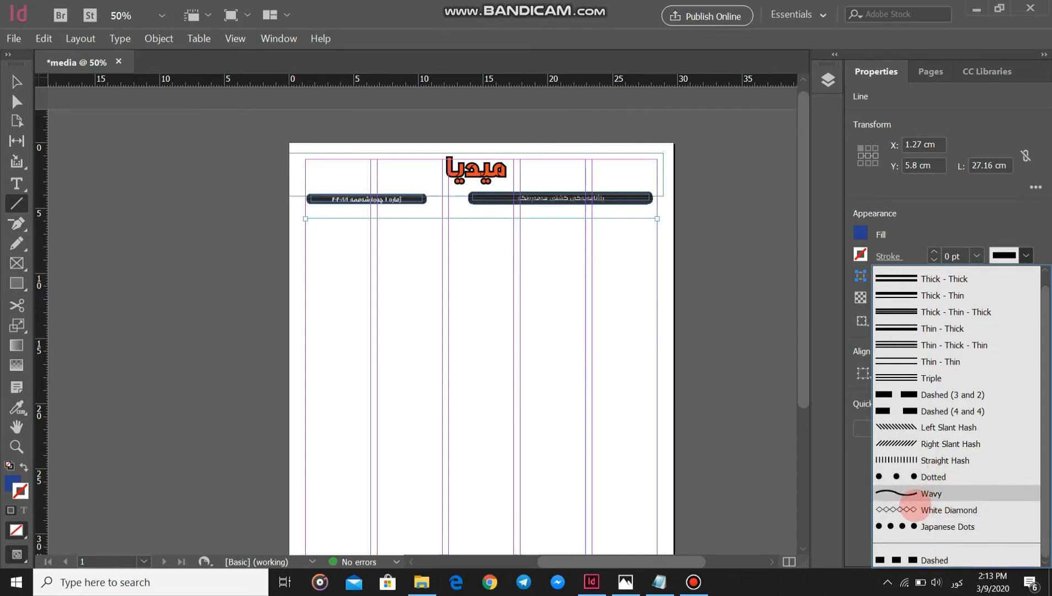
click(912, 526)
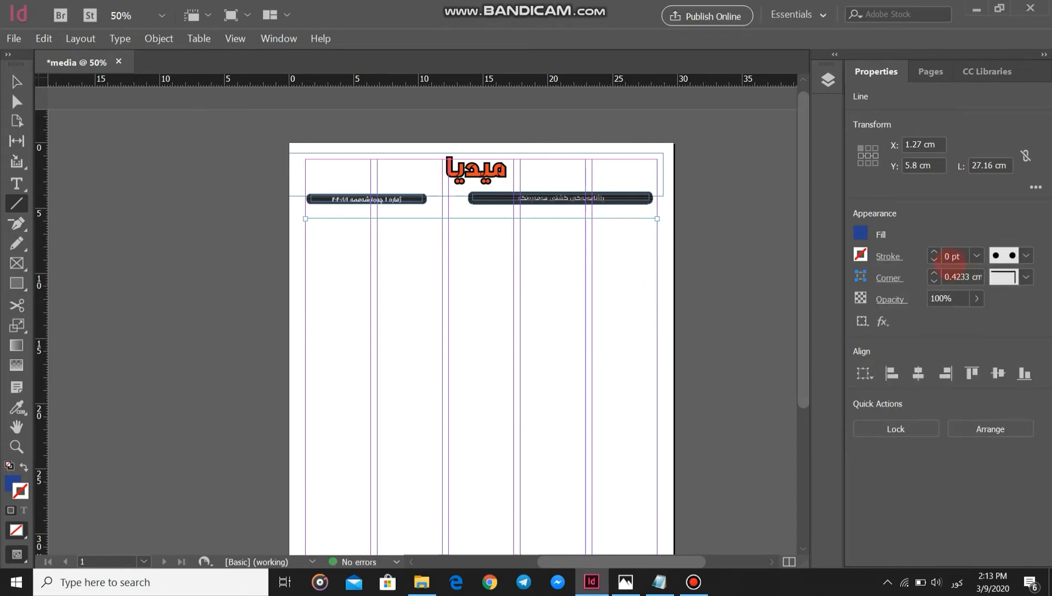
click(934, 251)
click(934, 252)
click(934, 251)
click(934, 251)
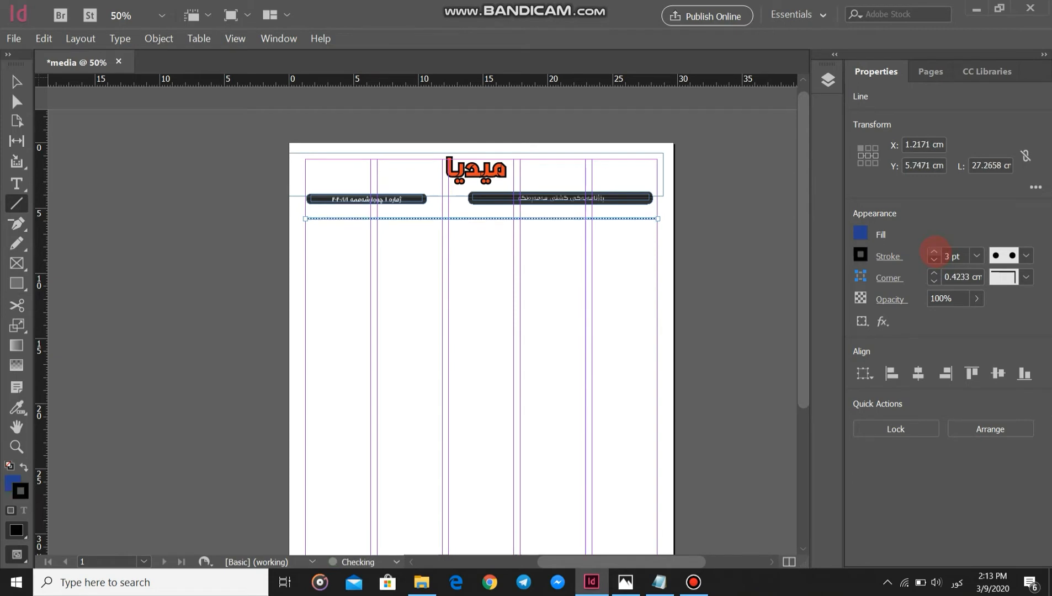
click(934, 251)
click(934, 251)
click(934, 251)
click(934, 251)
click(934, 252)
click(934, 251)
click(934, 251)
click(934, 251)
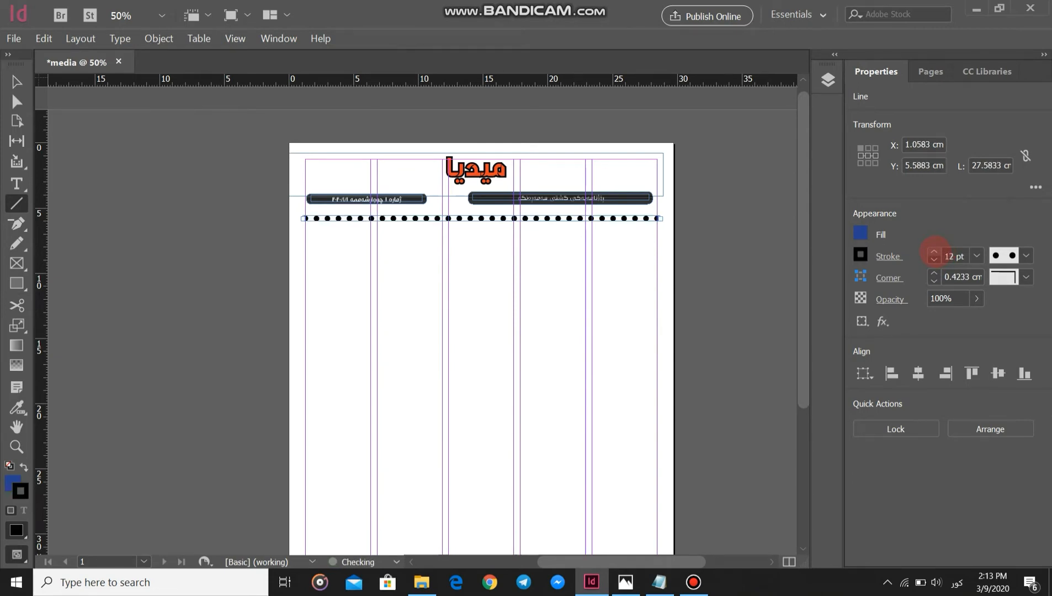
Step: Set the dotted line's stroke colour to [None] and raise its stroke weight to 7 pt
click(861, 255)
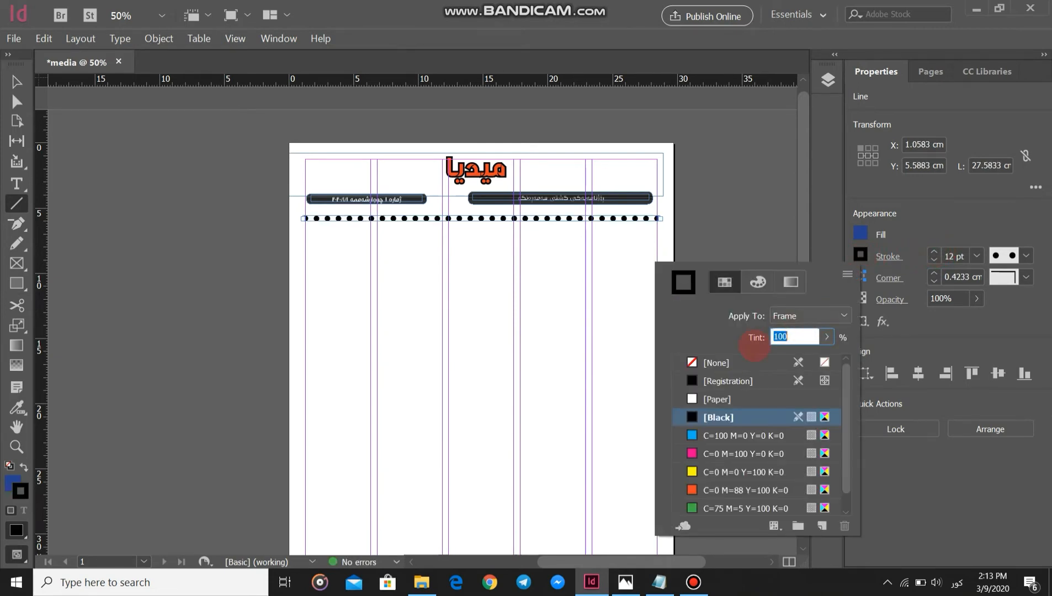
click(716, 360)
click(878, 234)
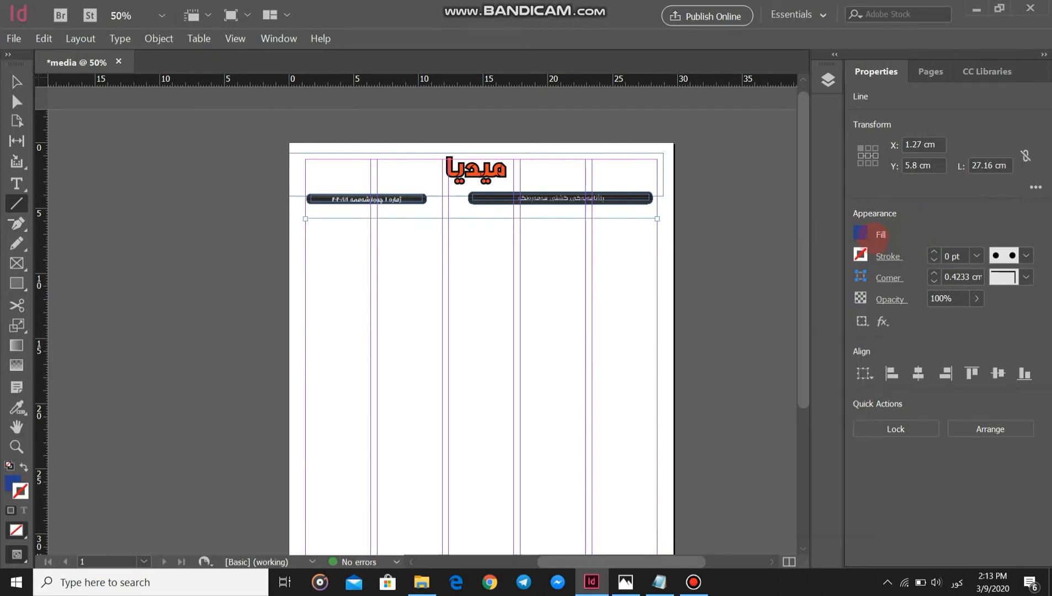
click(934, 241)
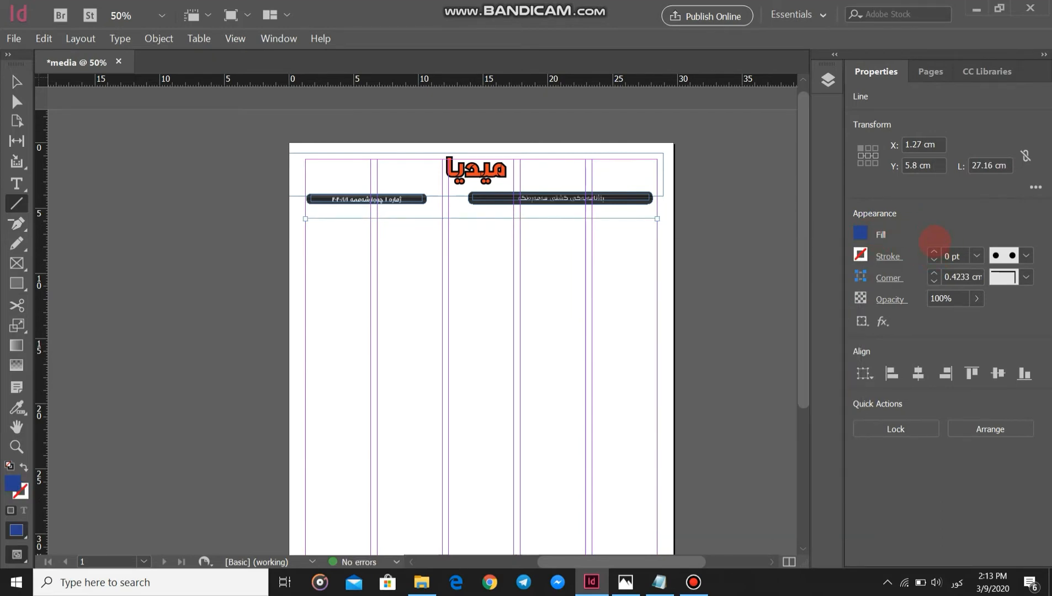
click(934, 252)
click(934, 251)
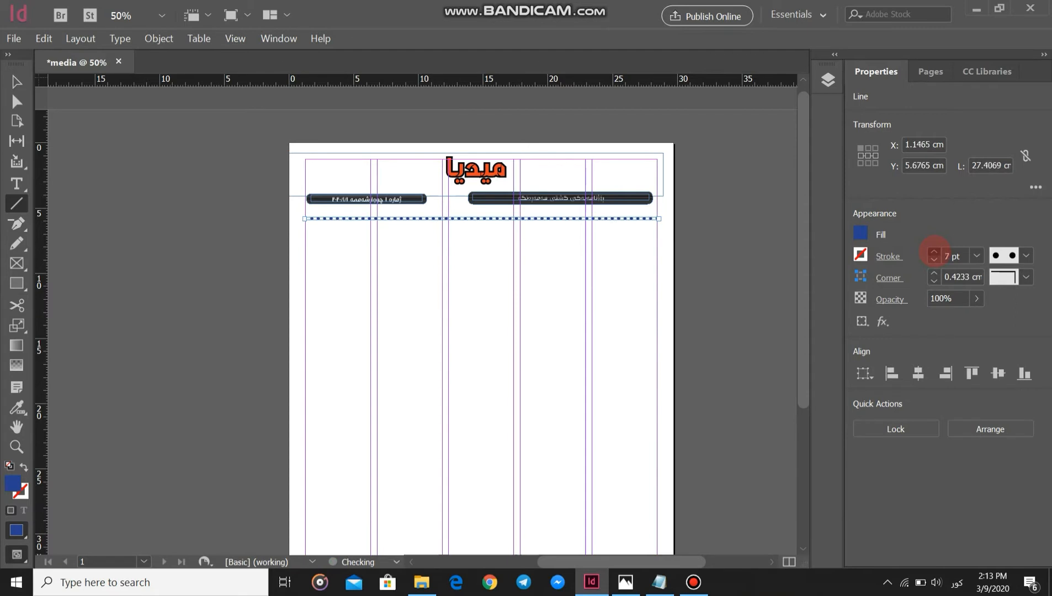
Step: Set the dotted line's stroke weight to 12 pt and its opacity to 94%
click(934, 251)
click(934, 252)
click(934, 251)
click(934, 251)
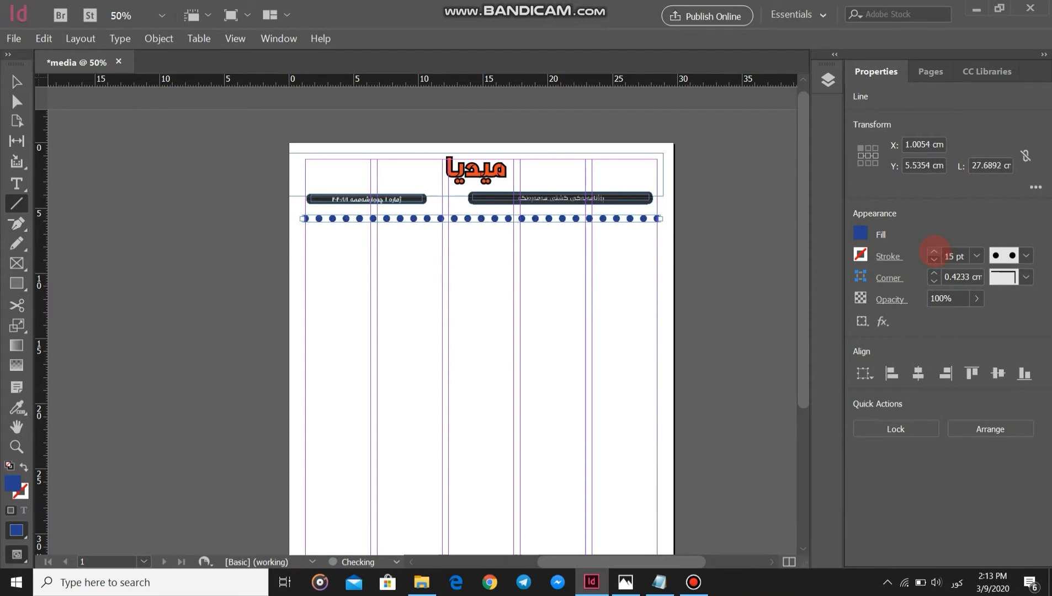
click(934, 259)
click(934, 259)
click(934, 258)
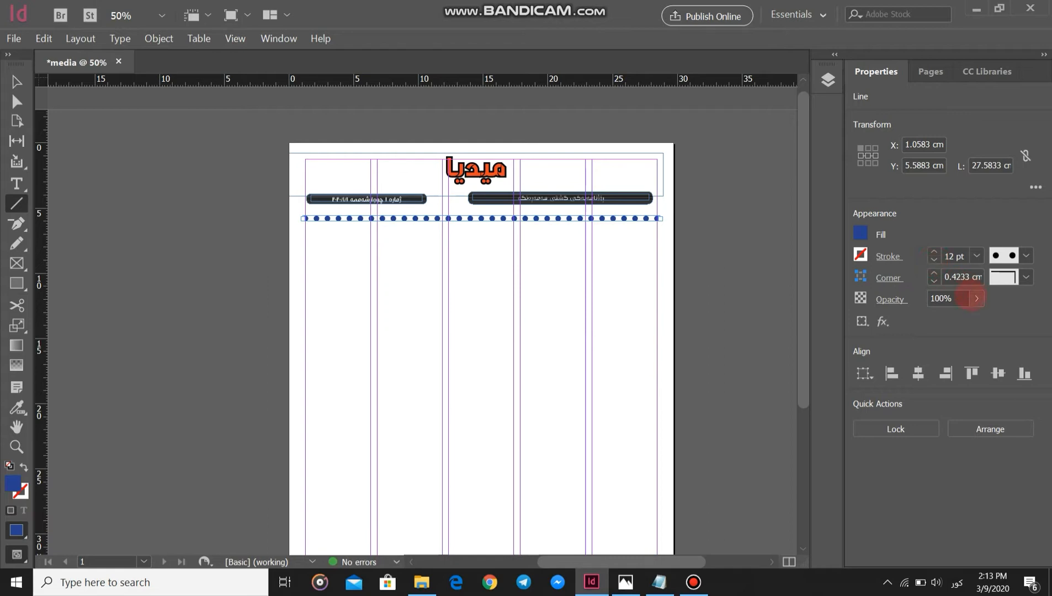
click(976, 299)
mouse_move(978, 320)
mouse_down()
mouse_move(956, 319)
mouse_move(973, 320)
mouse_up()
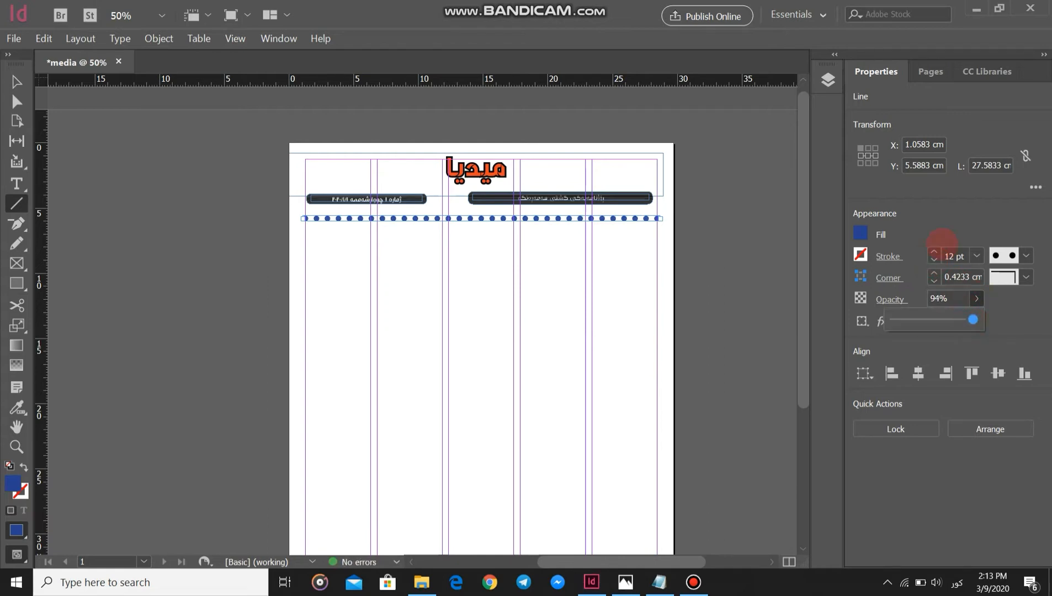
click(939, 217)
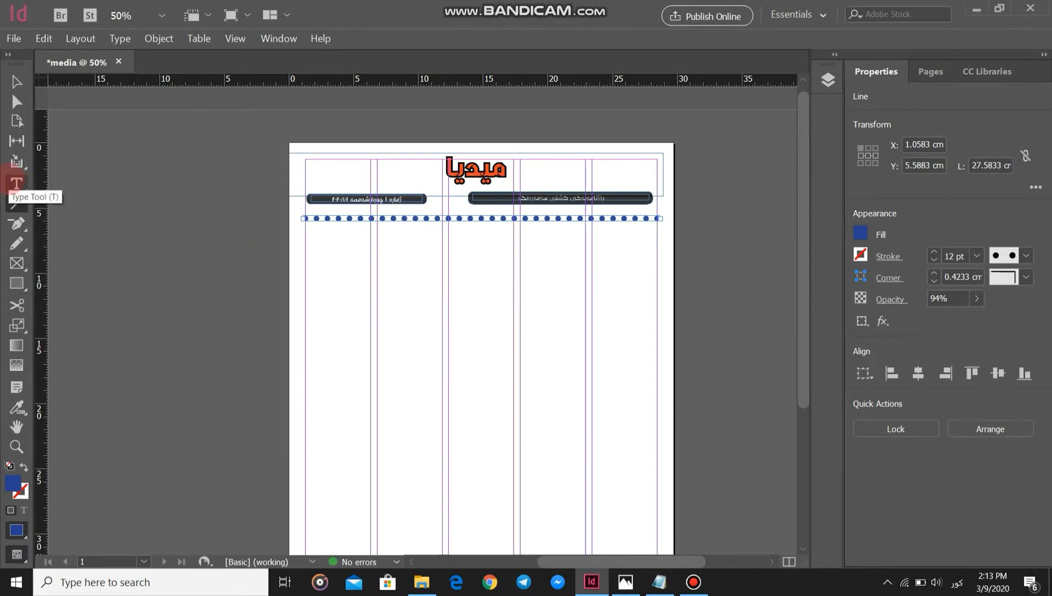
Step: Draw a text frame about 22.8 by 3.1 cm below the dotted line and paste in the Kirk Douglas headline from the Notepad document
click(16, 183)
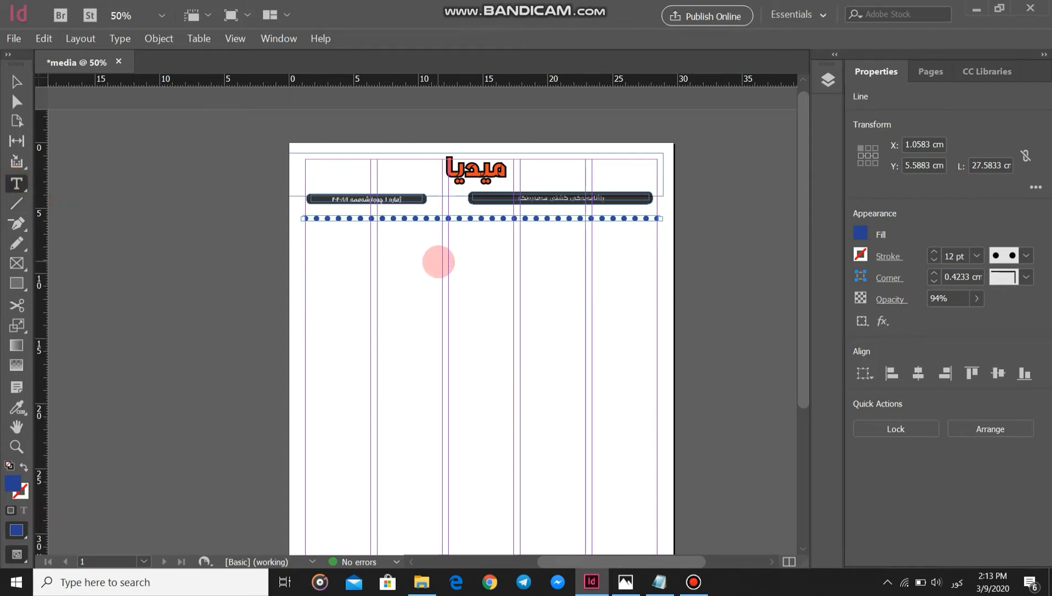
drag(339, 224, 635, 264)
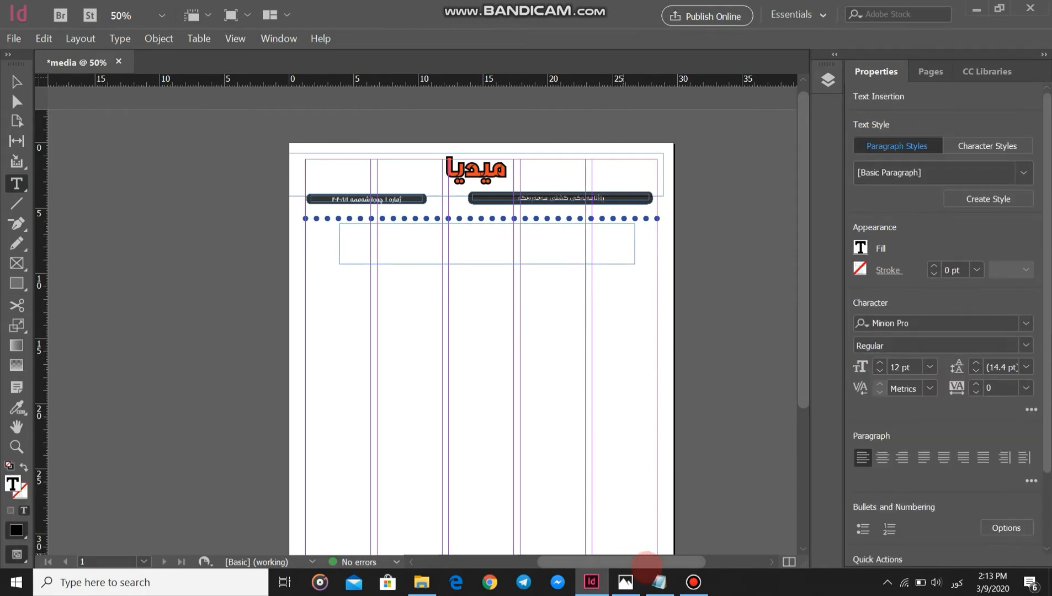
click(658, 581)
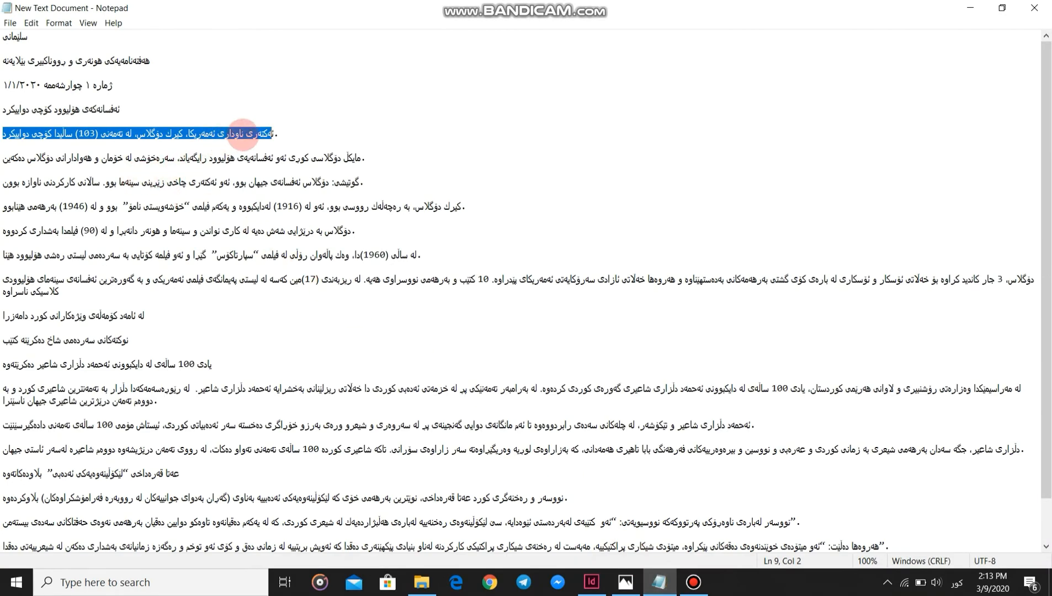
click(245, 134)
drag(275, 133, 273, 133)
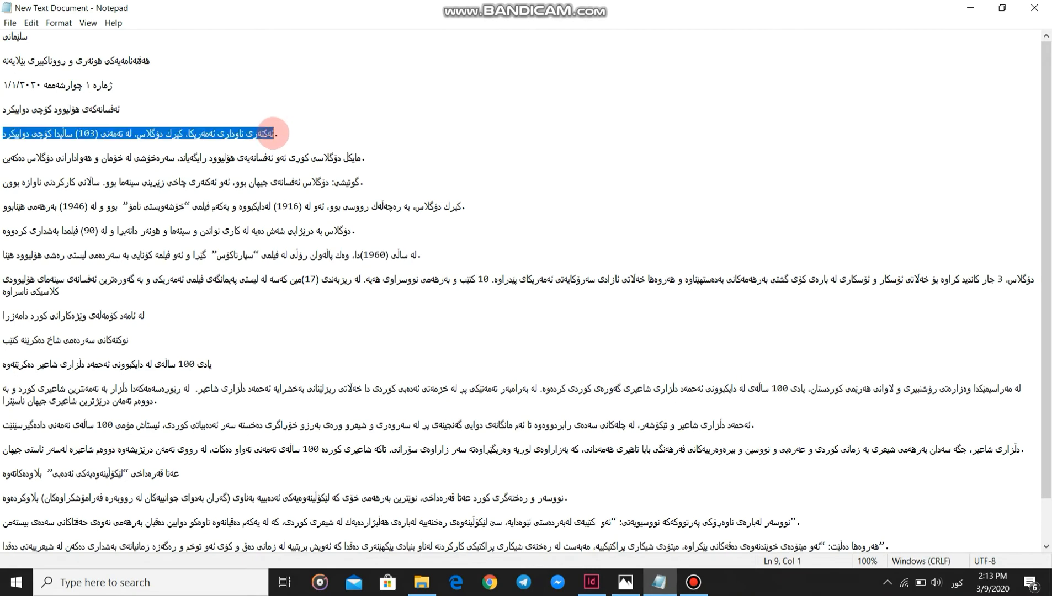
right_click(273, 133)
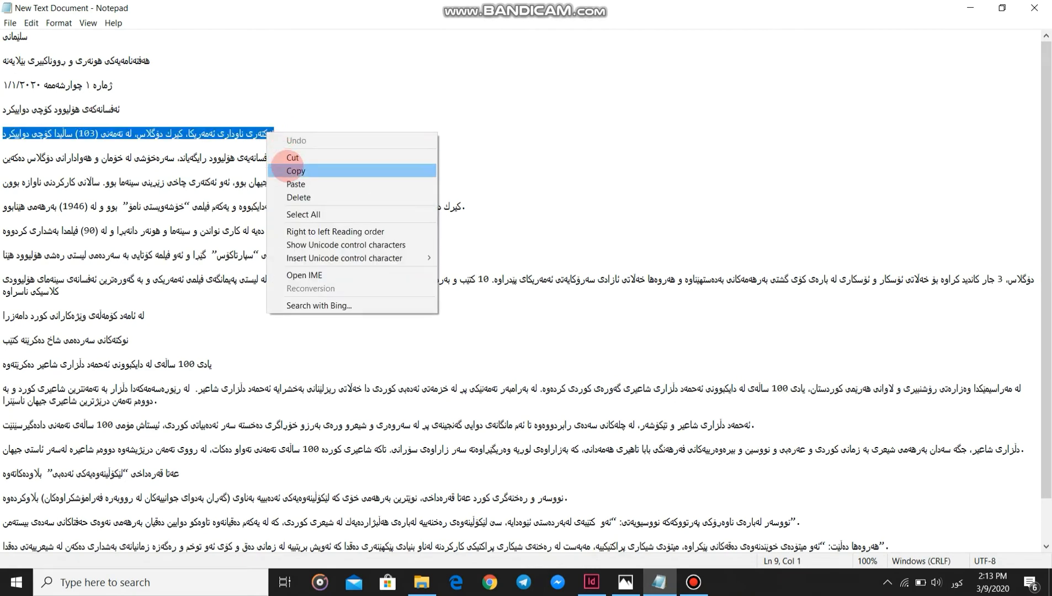
click(299, 170)
click(591, 581)
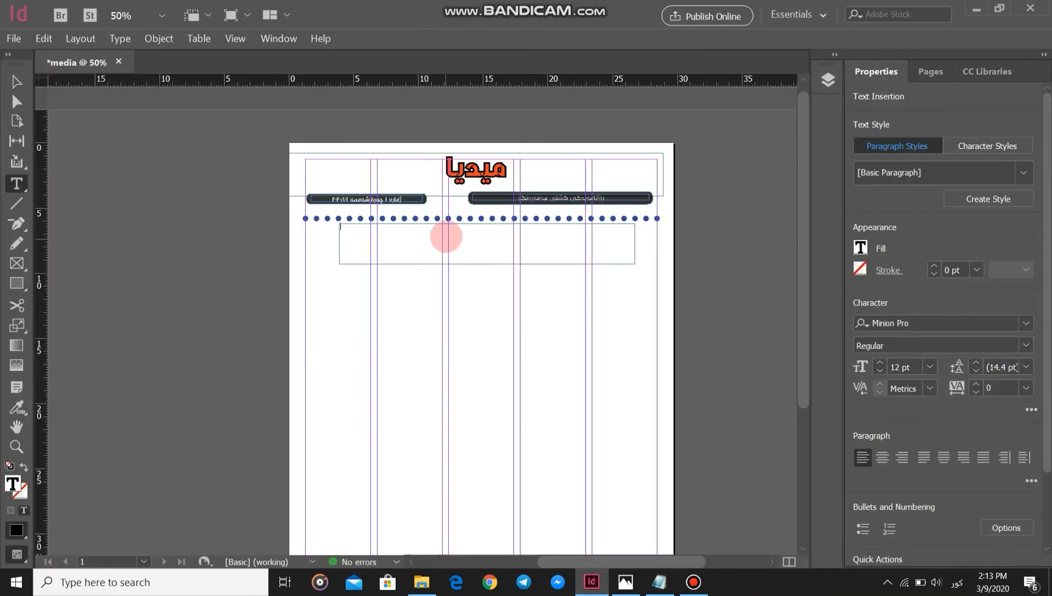
right_click(446, 228)
click(478, 237)
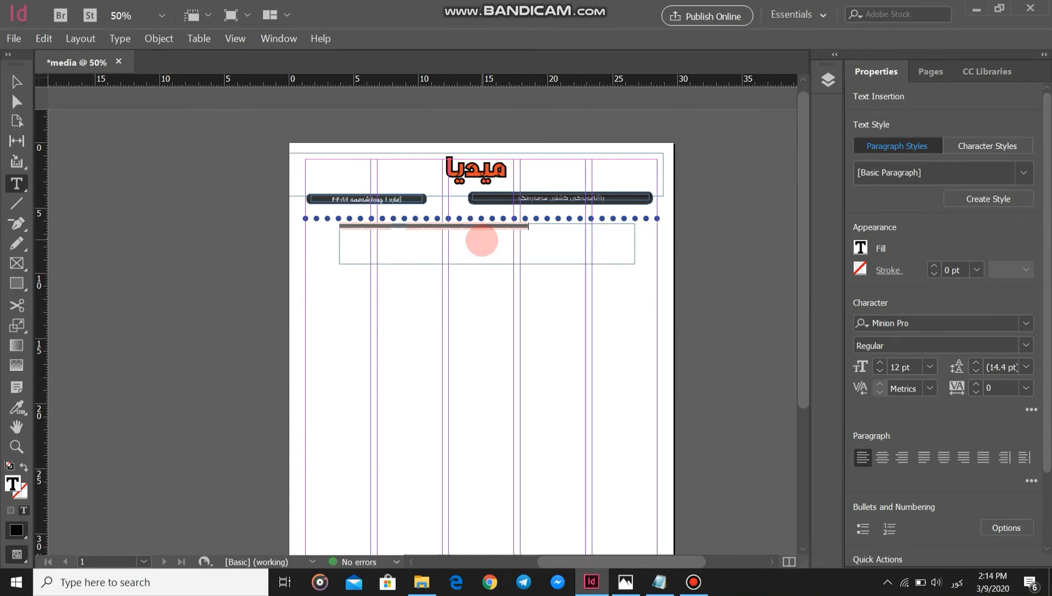
Step: Change the font of the whole pasted headline to SiRWAN_015
key(ctrl+a)
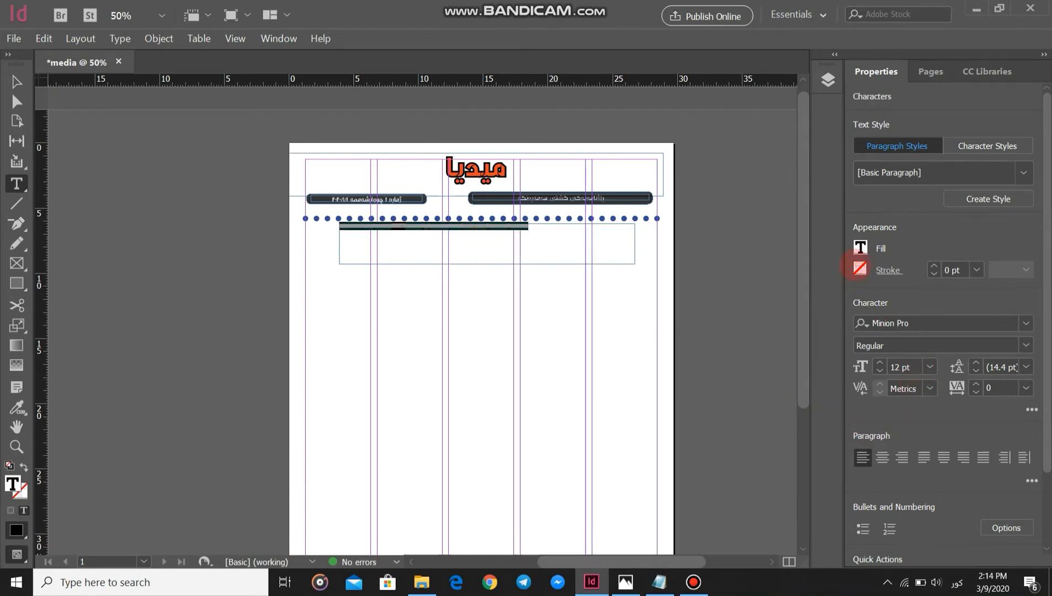
click(860, 248)
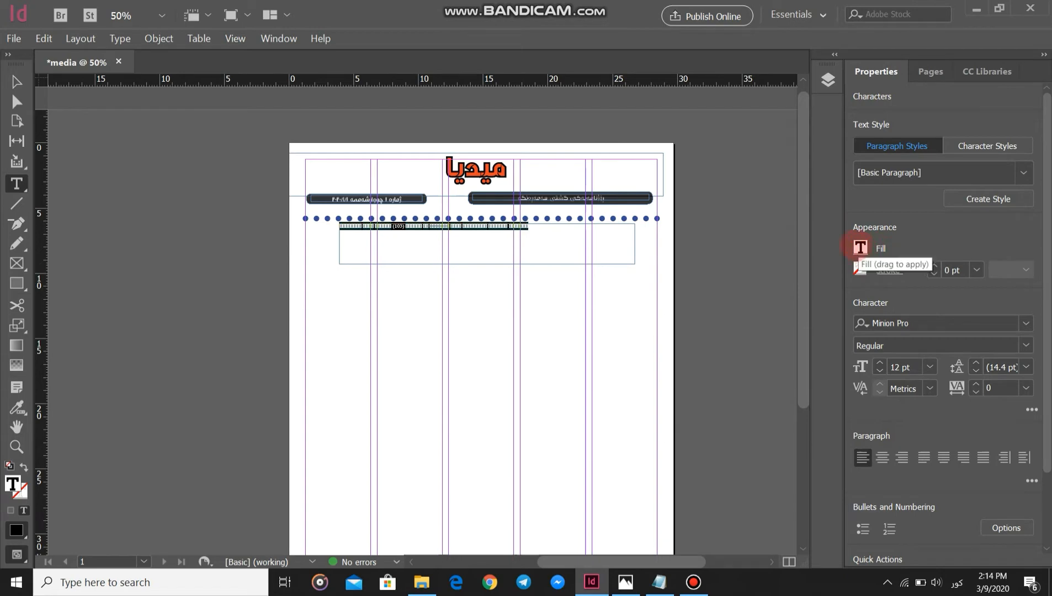
click(1026, 323)
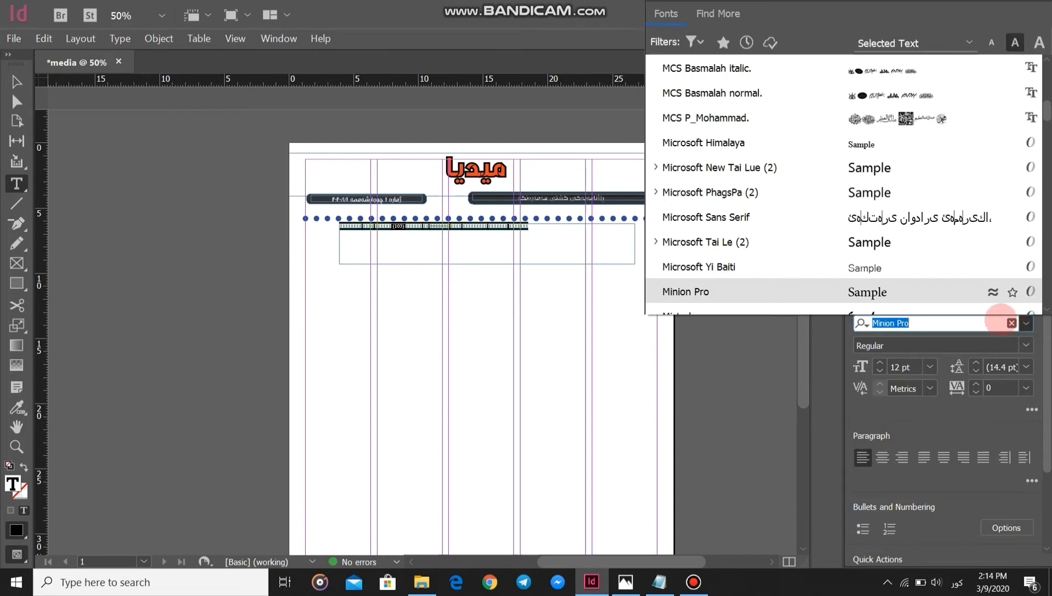
scroll(1032, 118, up, 10)
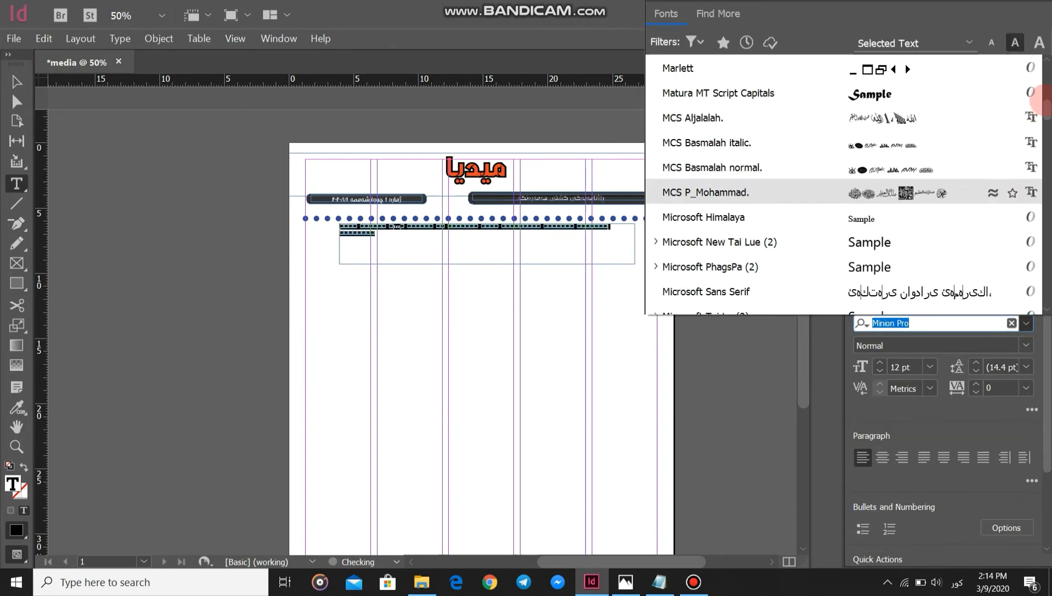
click(928, 113)
click(872, 428)
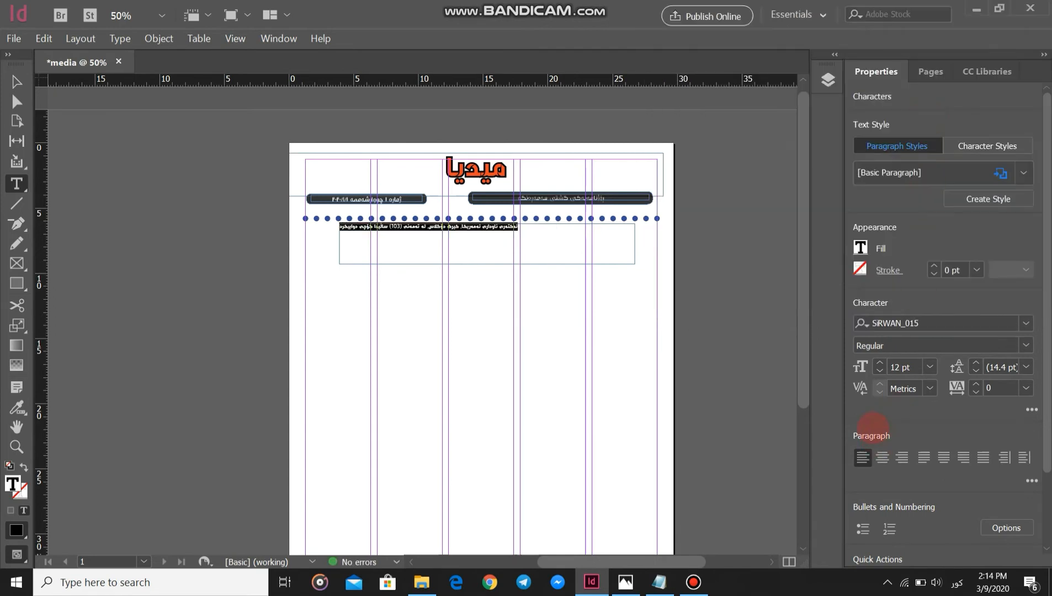
Step: Set the headline's font size to 18 pt and centre the text in its frame
click(880, 363)
click(880, 363)
click(880, 363)
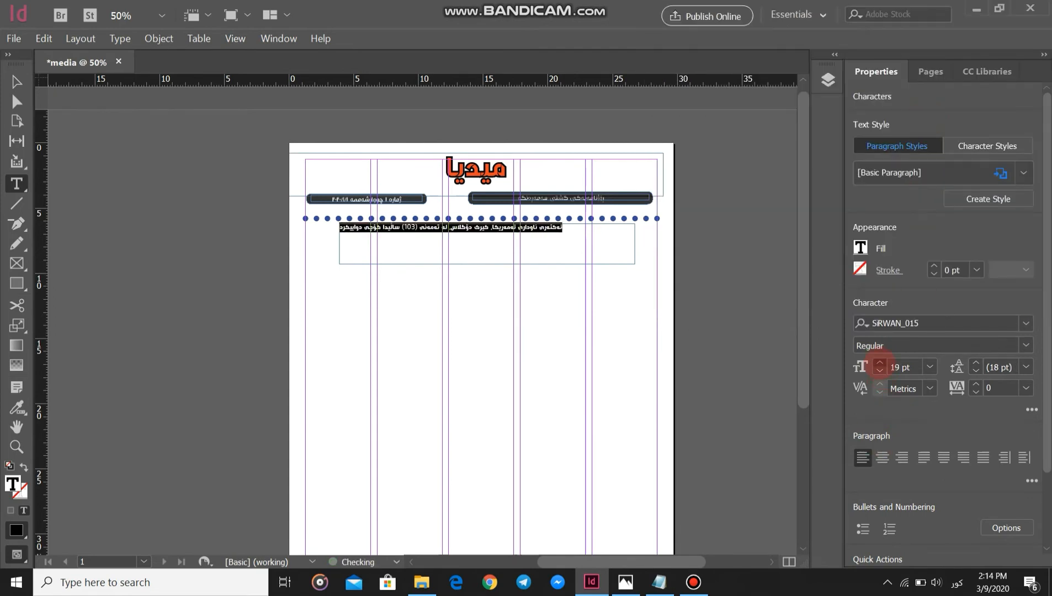
click(880, 362)
click(880, 362)
click(880, 362)
click(880, 362)
click(880, 362)
click(880, 371)
click(880, 370)
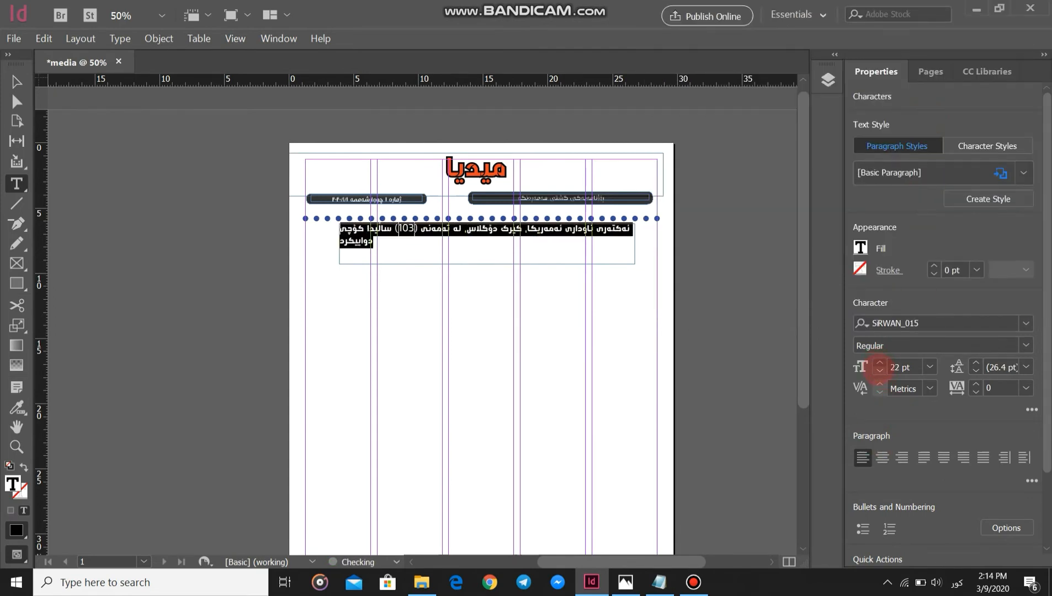
click(880, 371)
click(880, 370)
click(880, 371)
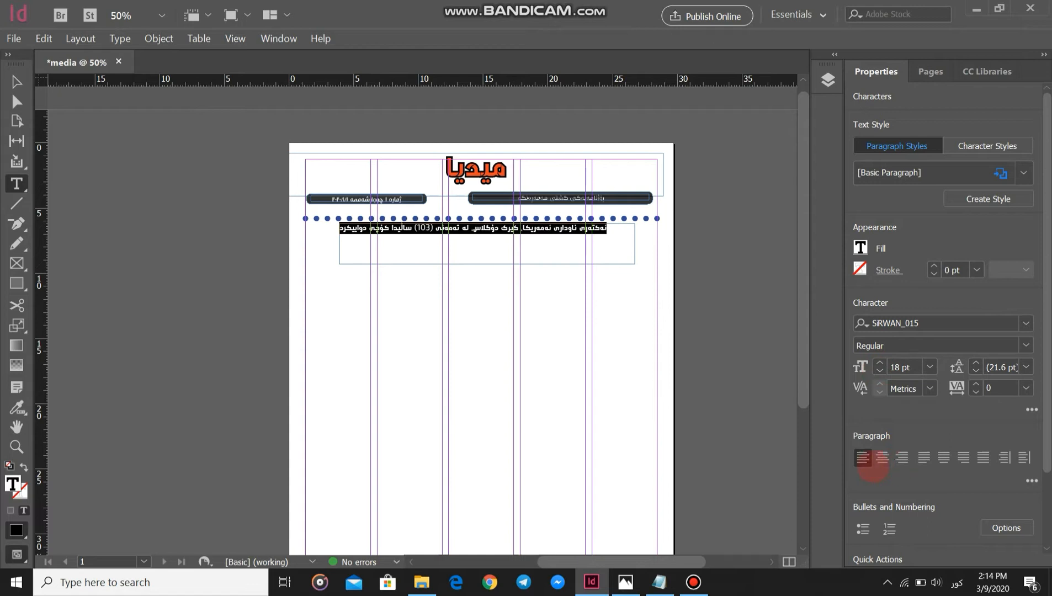
click(883, 457)
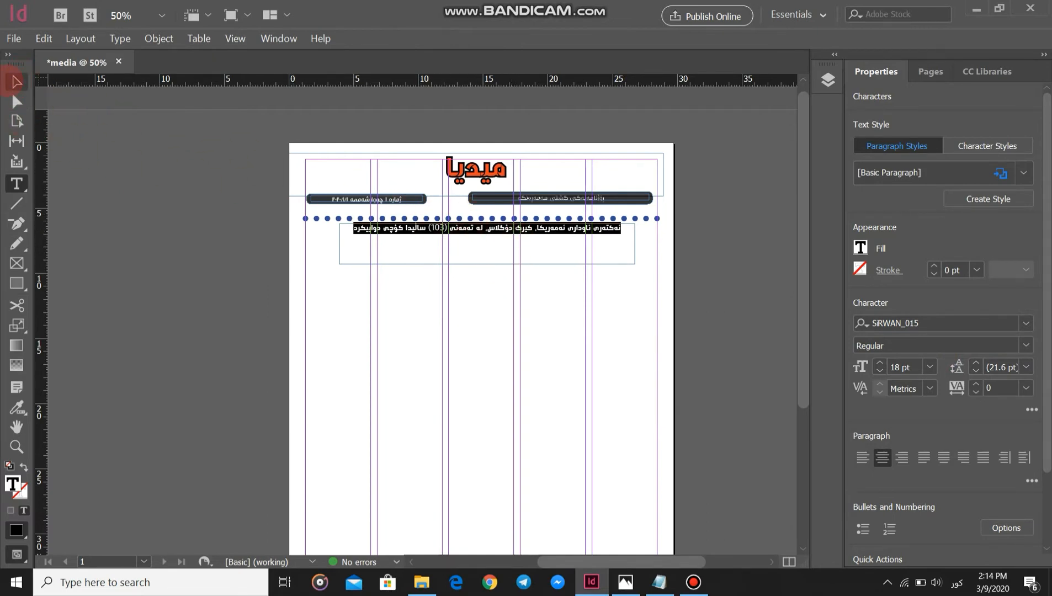
Step: Shorten the headline frame, then scale it with its text to about 29.87 by 1.7 cm, spanning the page width below the dotted line
click(17, 82)
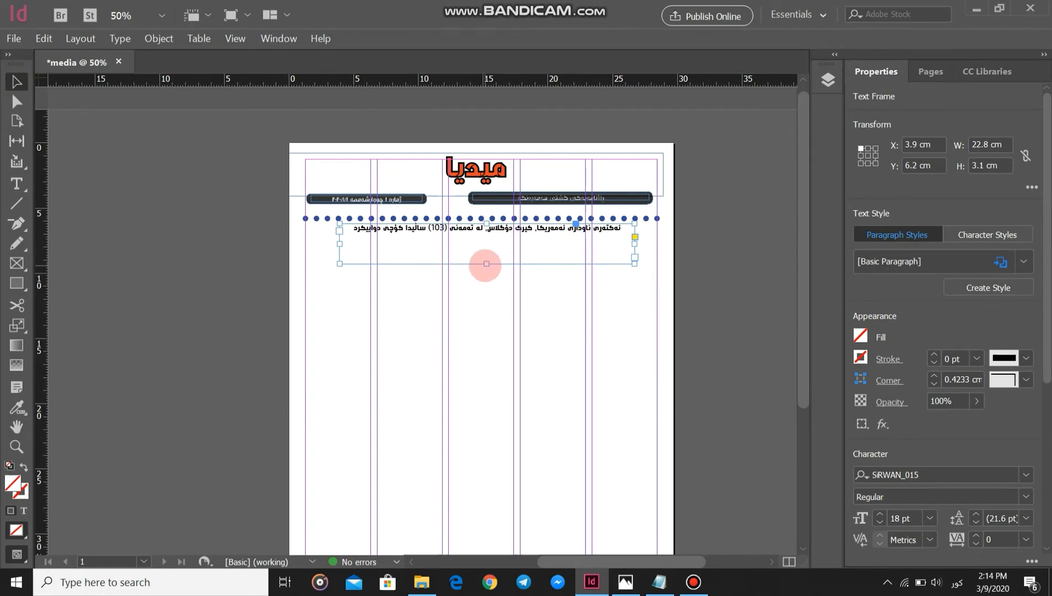
mouse_move(486, 264)
mouse_down()
mouse_move(499, 234)
mouse_move(501, 252)
mouse_up()
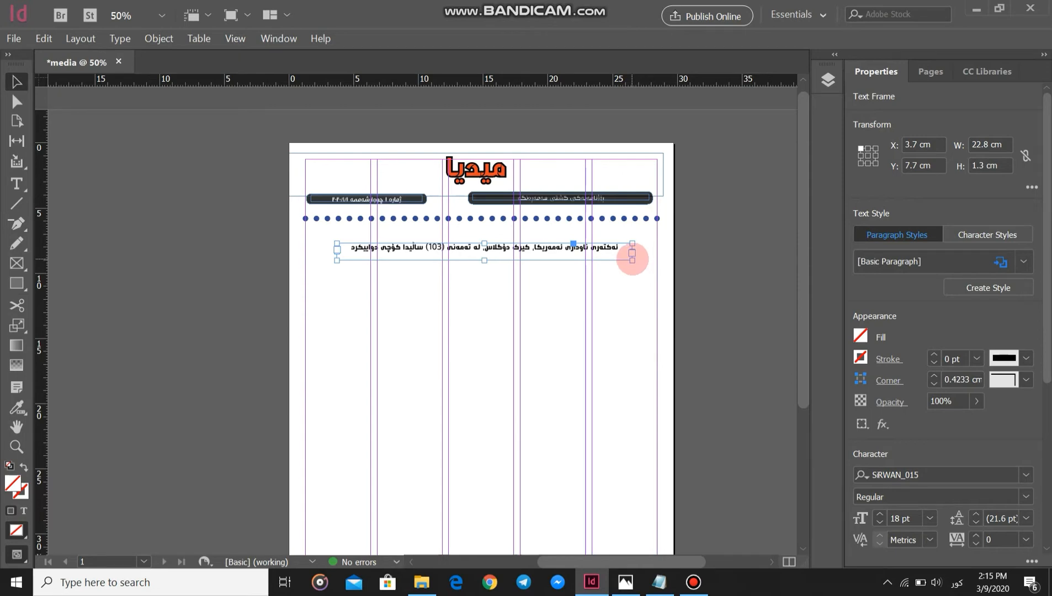
drag(632, 255, 531, 239)
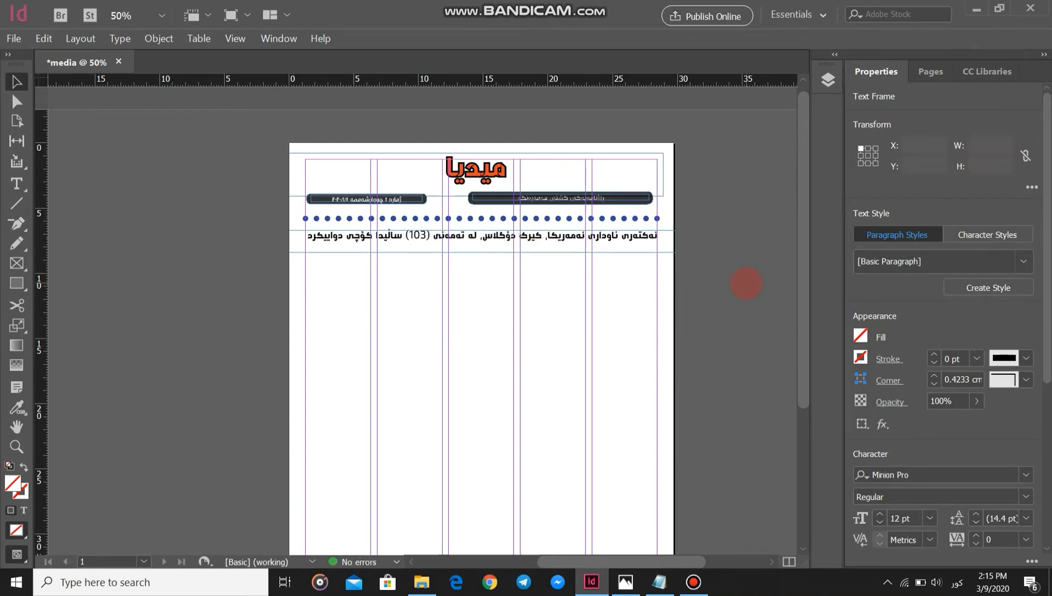
click(746, 283)
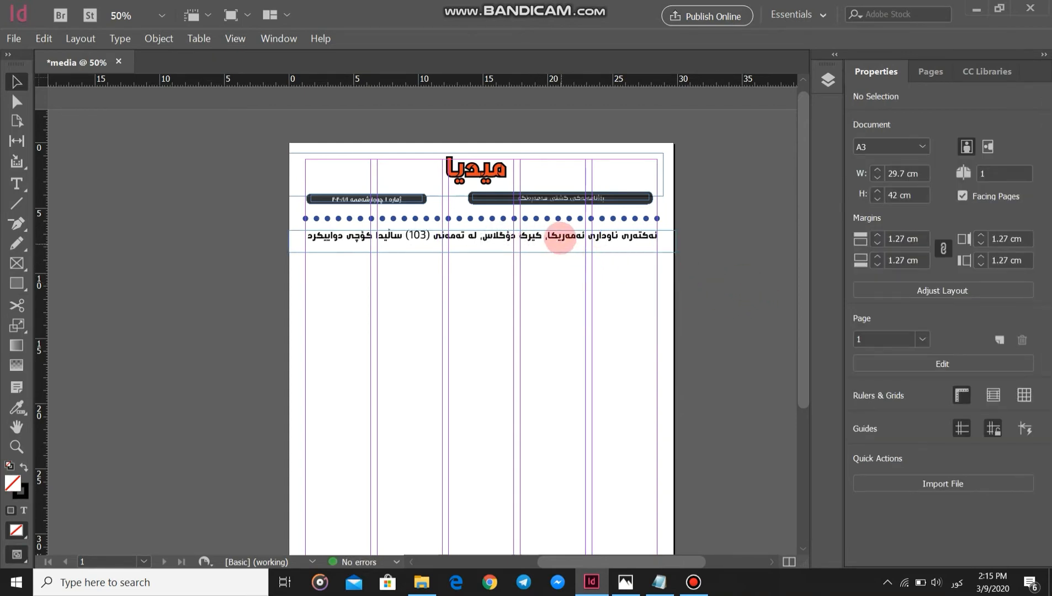
click(559, 239)
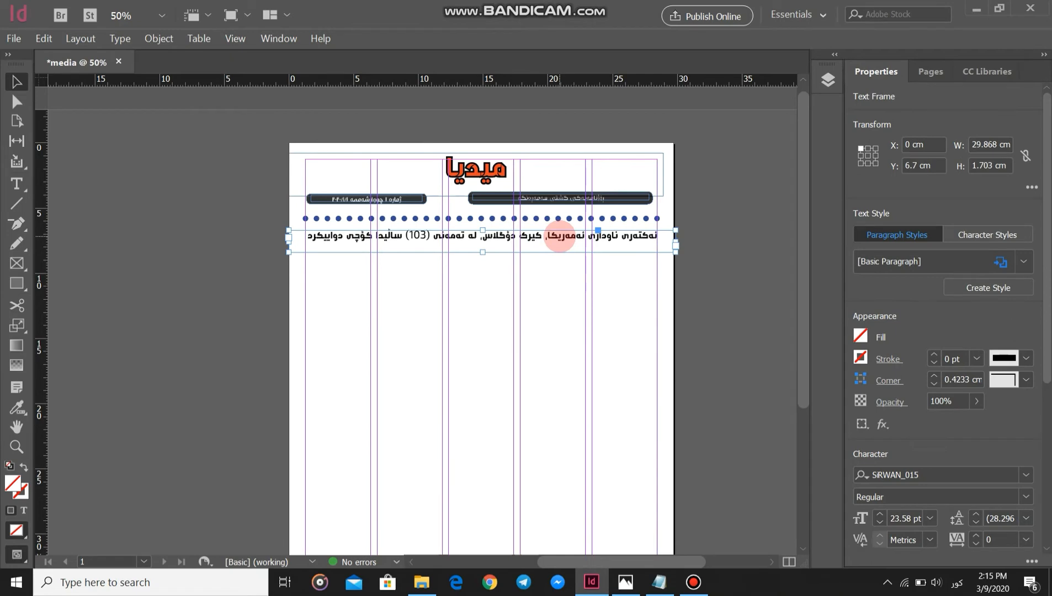
Step: Fine-tune the headline frame's position below the dotted line to X -0.0706 cm and Y 6.6294 cm, then deselect it
drag(559, 235, 558, 238)
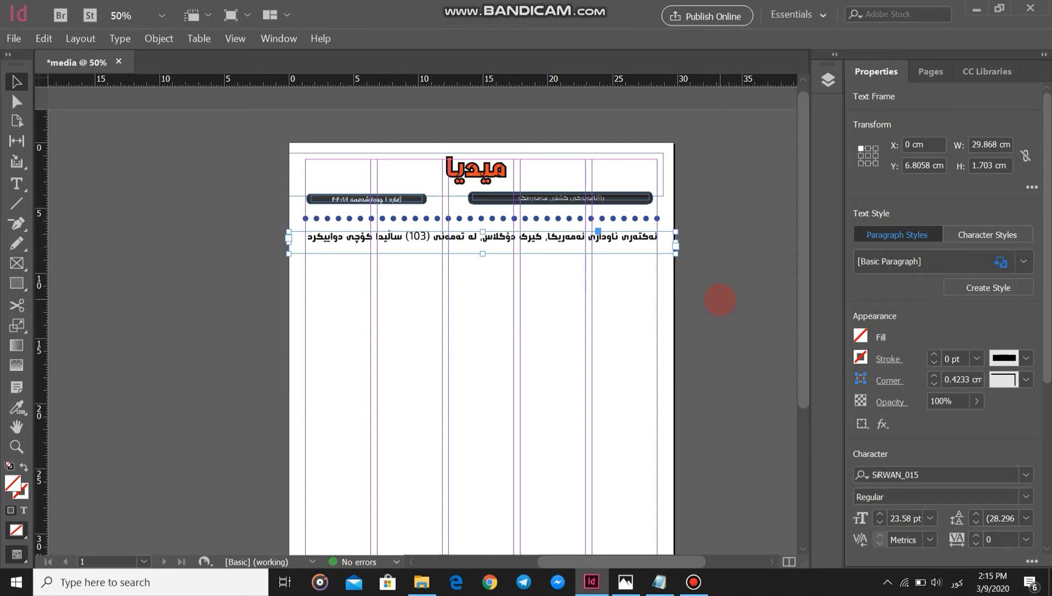
key(Up)
key(Up)
key(Up)
key(Up)
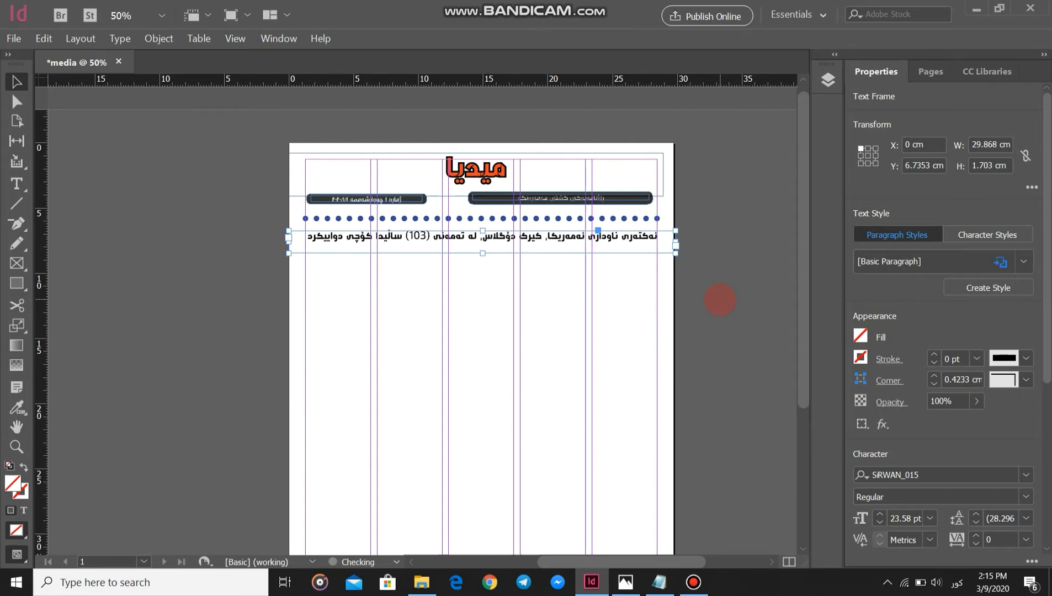
key(Up)
key(Up)
key(Up)
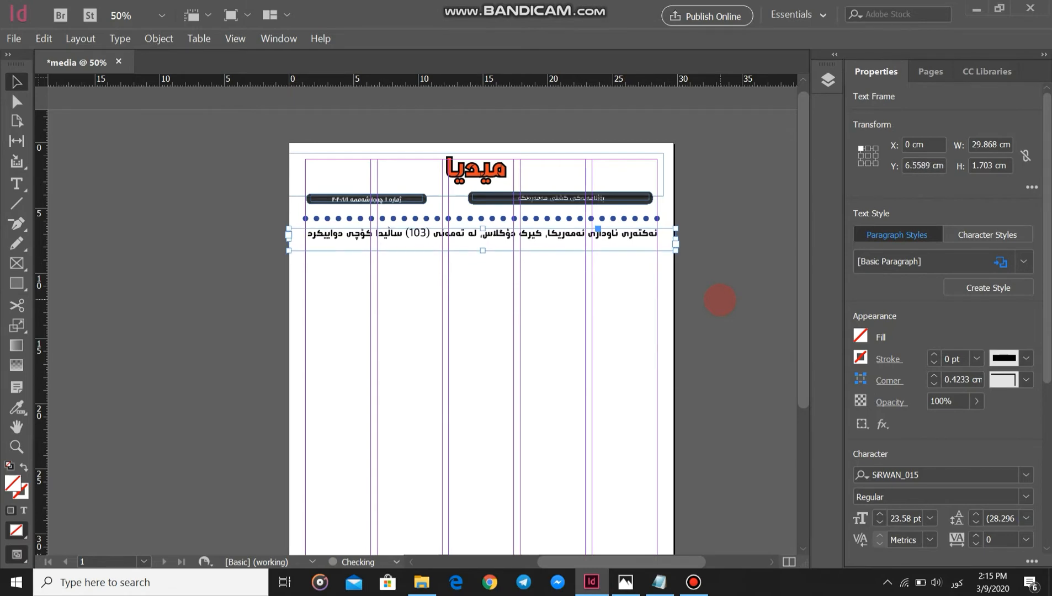
key(Down)
key(Left)
key(Left)
key(Left)
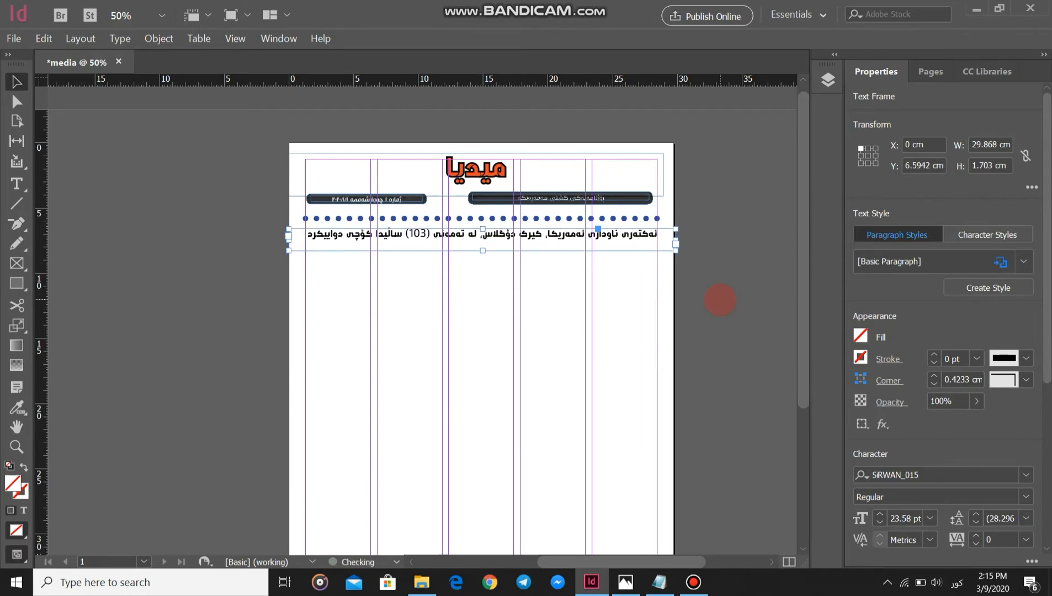
key(Right)
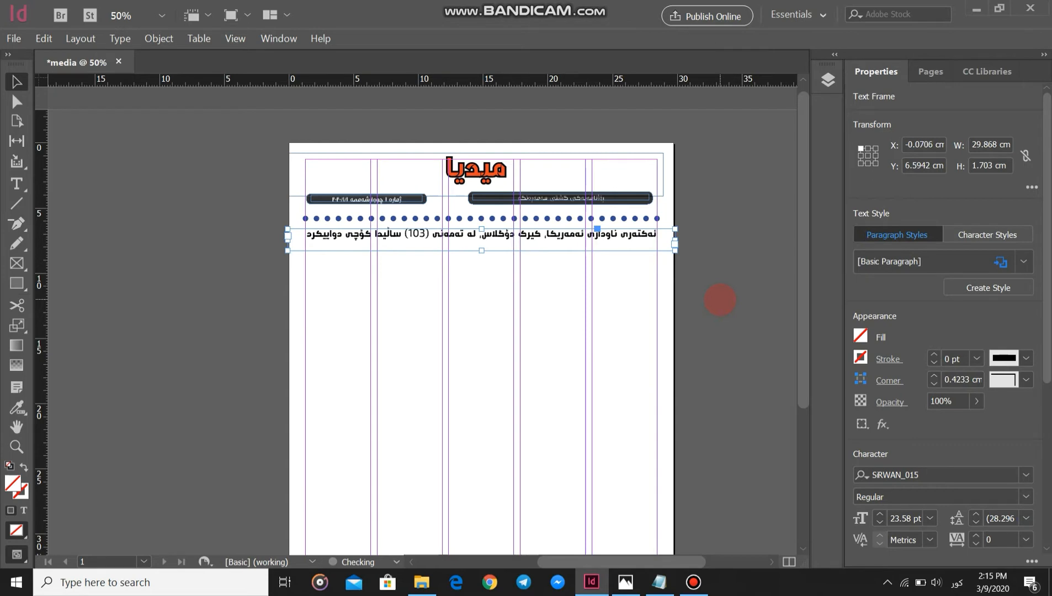
key(Down)
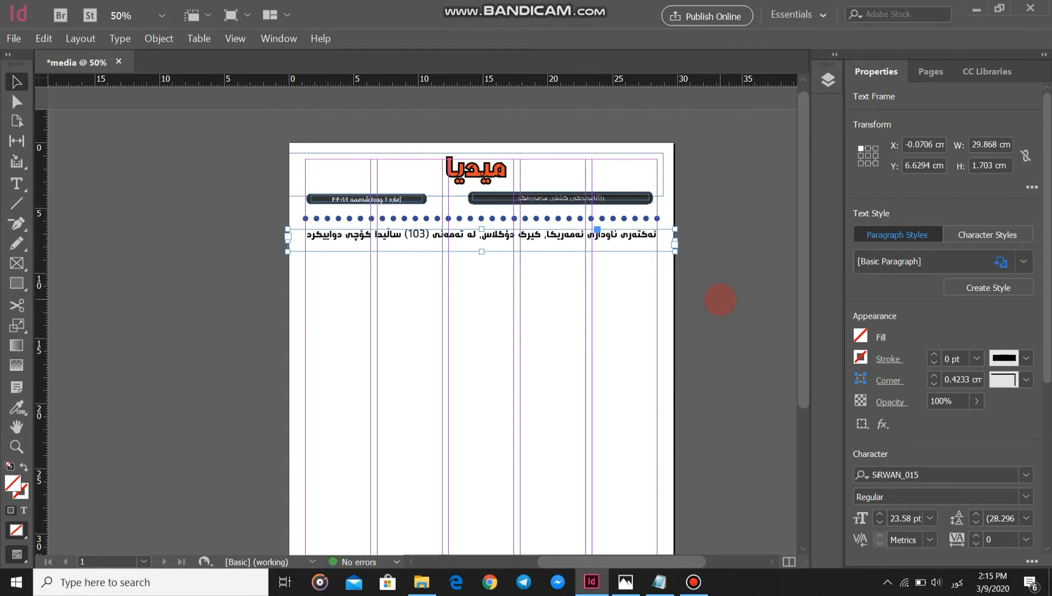
click(711, 237)
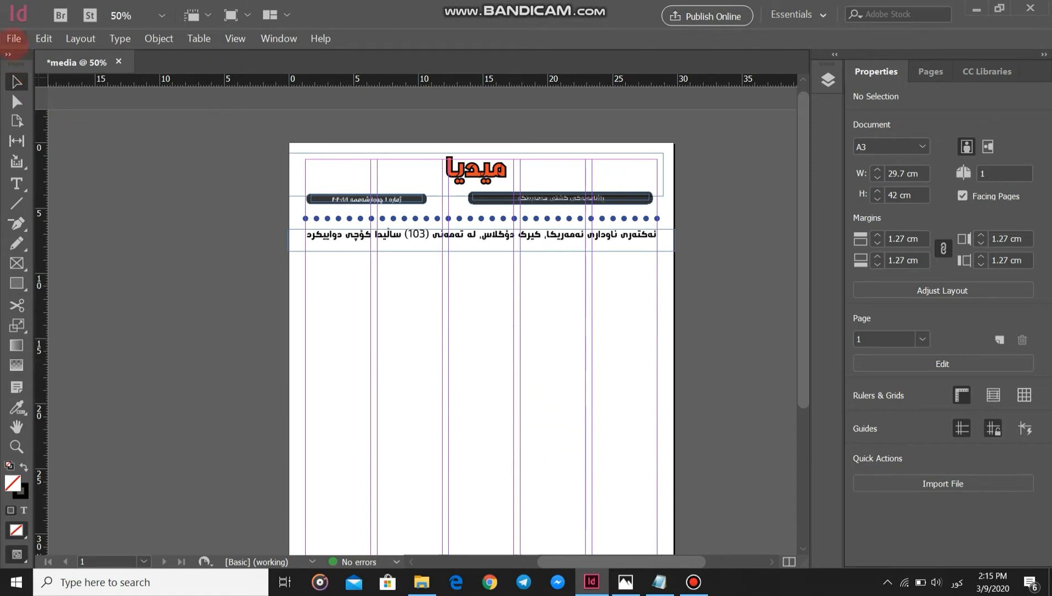
click(14, 39)
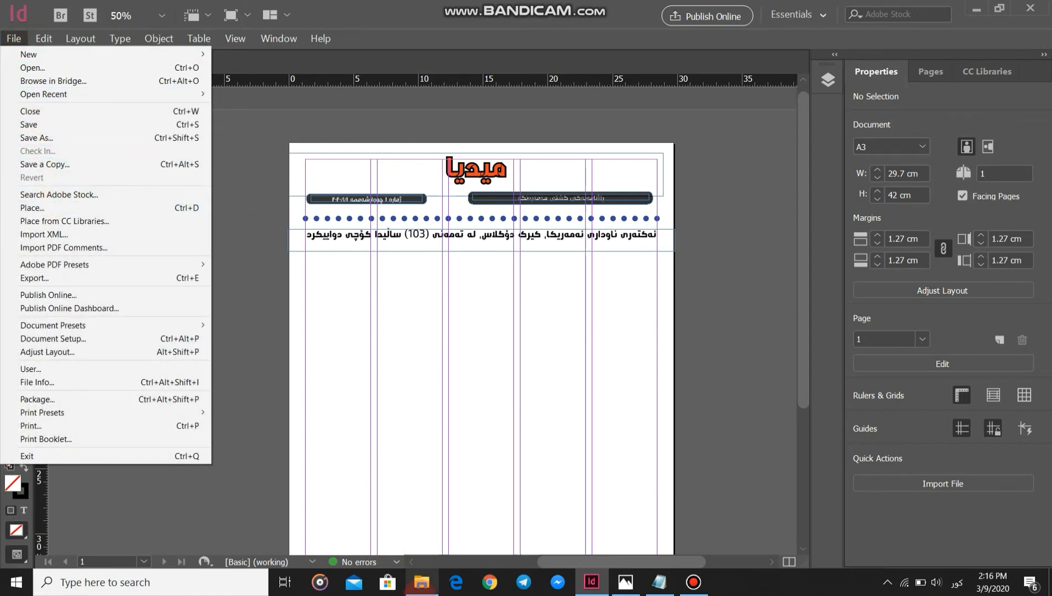
click(422, 582)
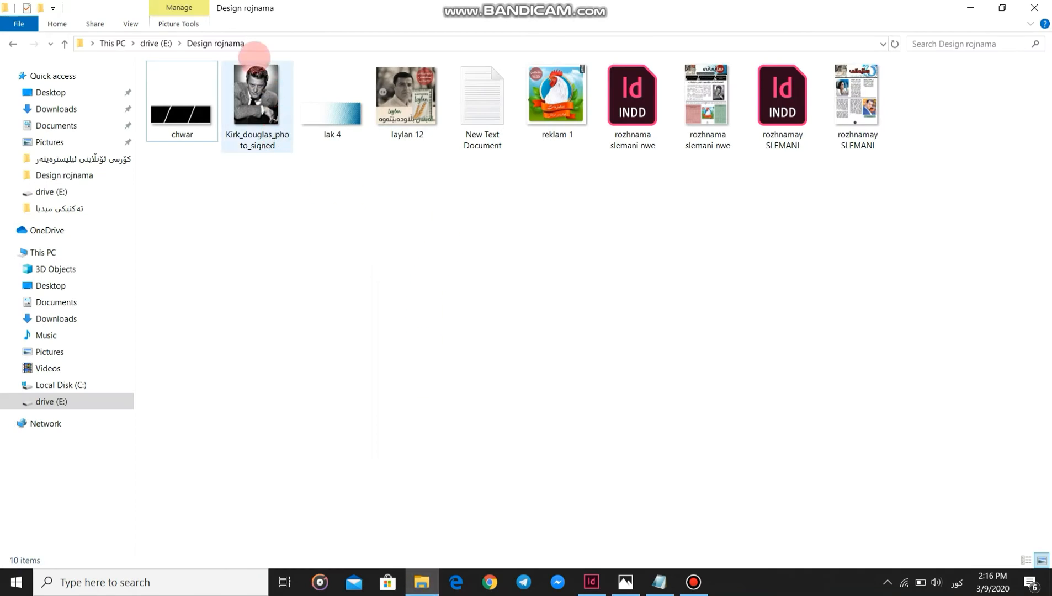
drag(250, 83, 516, 308)
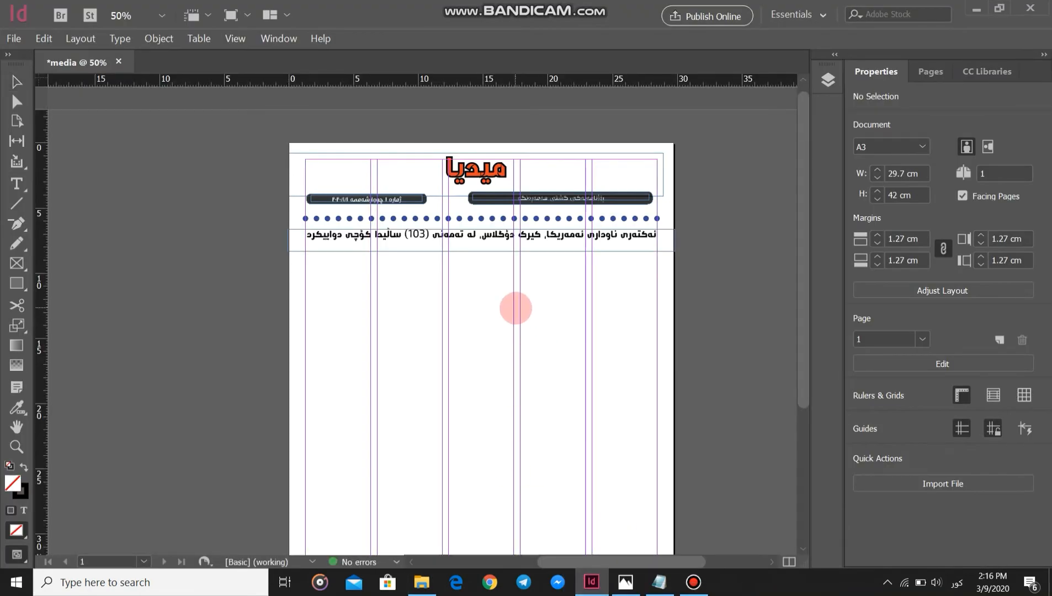
key(Escape)
Step: Place the image Kirk_douglas_photo_signed on the page below the headline at X 17 cm and Y 12 cm
click(14, 38)
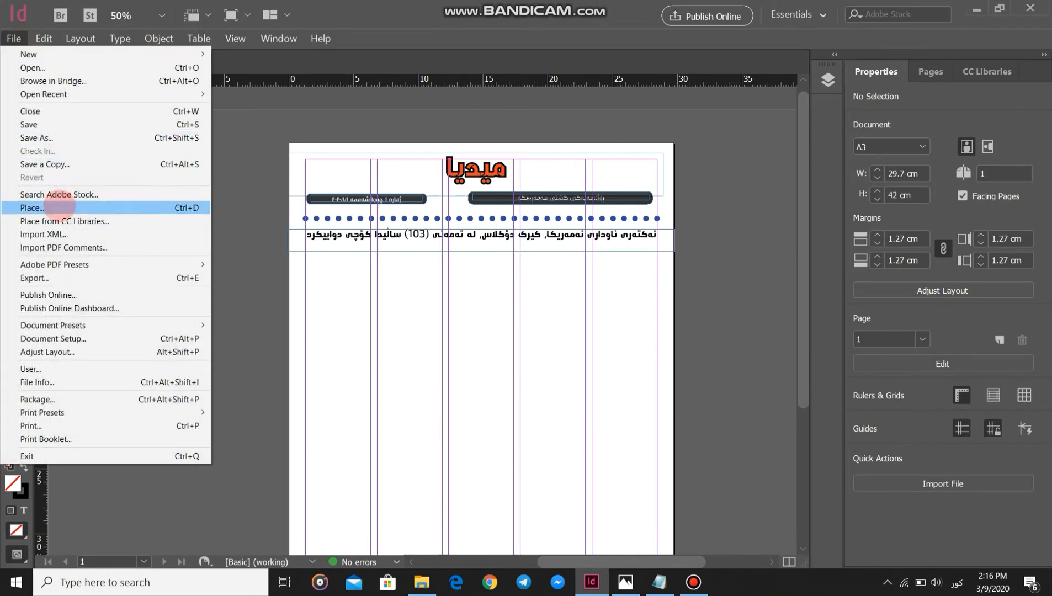
click(59, 208)
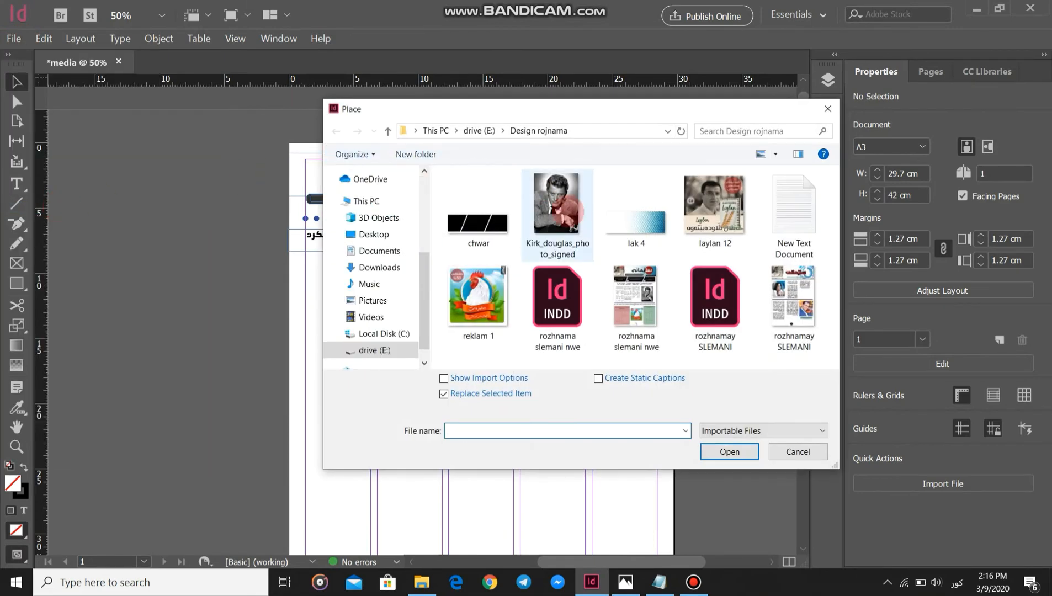
click(569, 211)
click(730, 452)
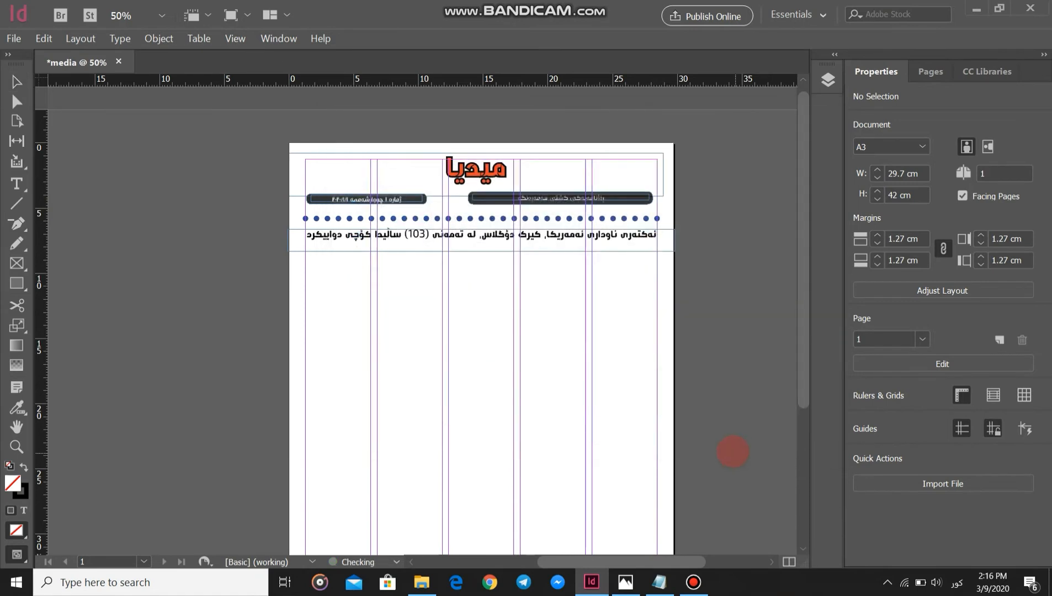
click(508, 299)
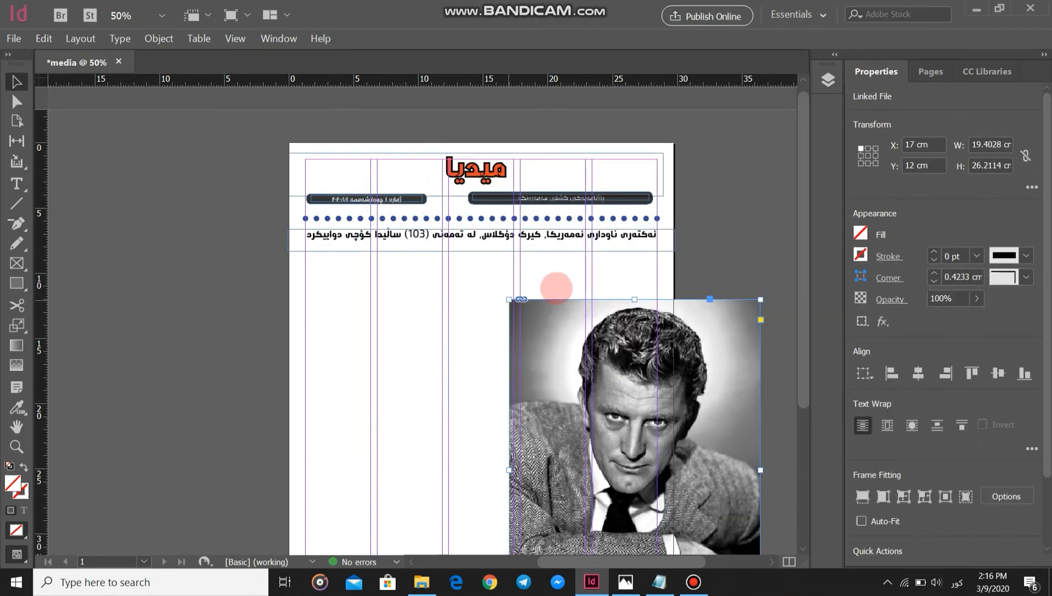
Step: Try resizing only the photo's frame to 9.7 by 14.6 cm, then undo that resize
scroll(746, 213, down, 3)
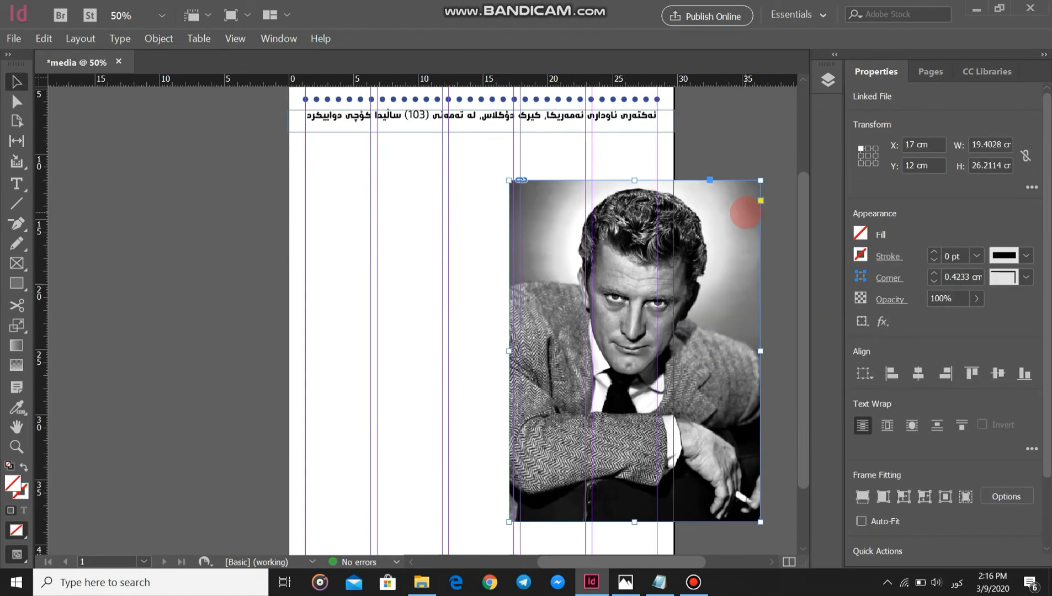
scroll(762, 146, up, 1)
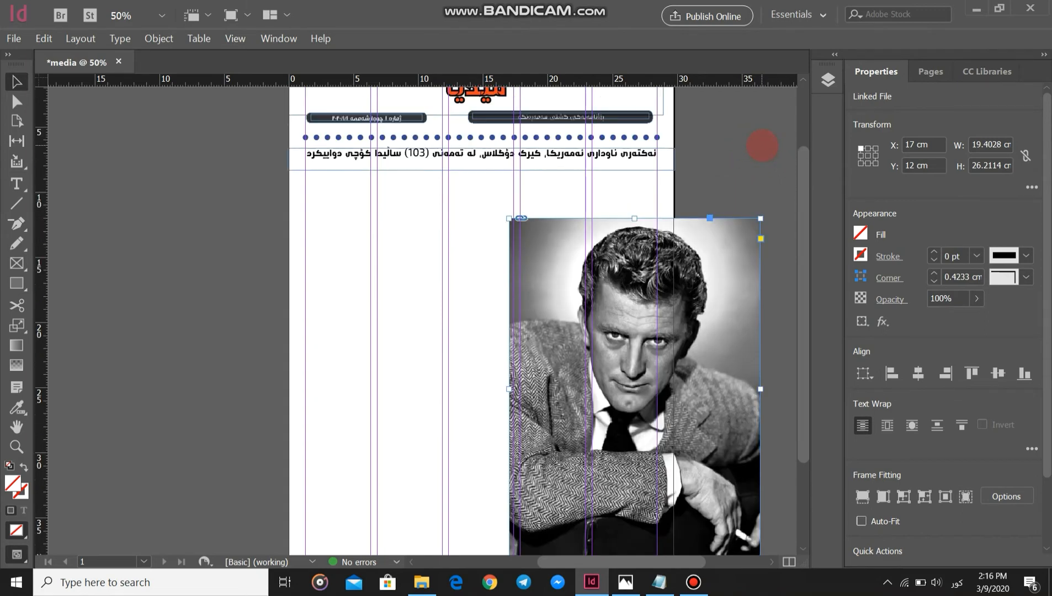
scroll(757, 171, down, 1)
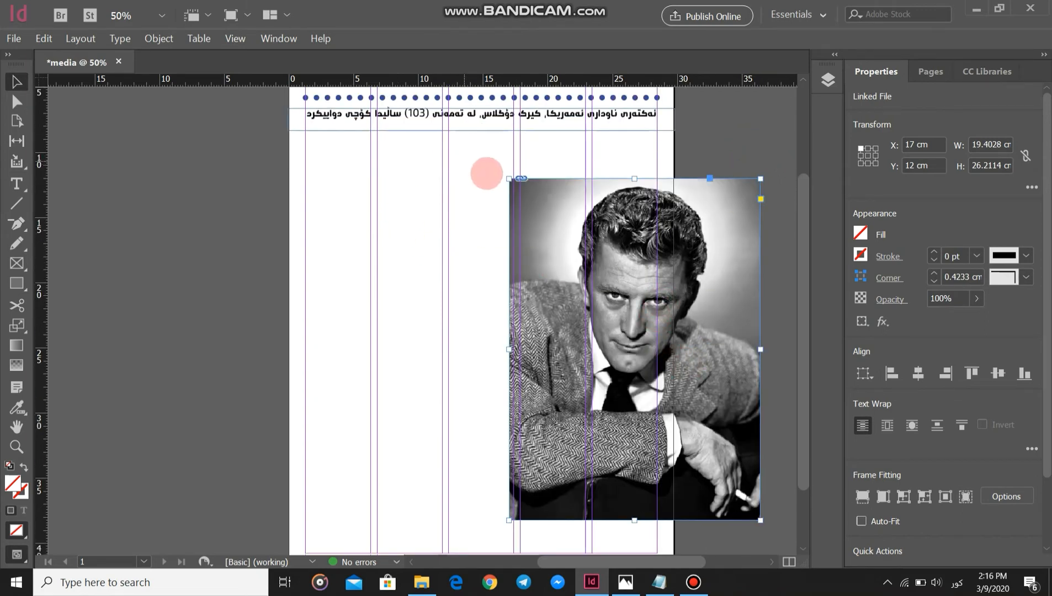
scroll(552, 181, up, 1)
scroll(606, 234, down, 1)
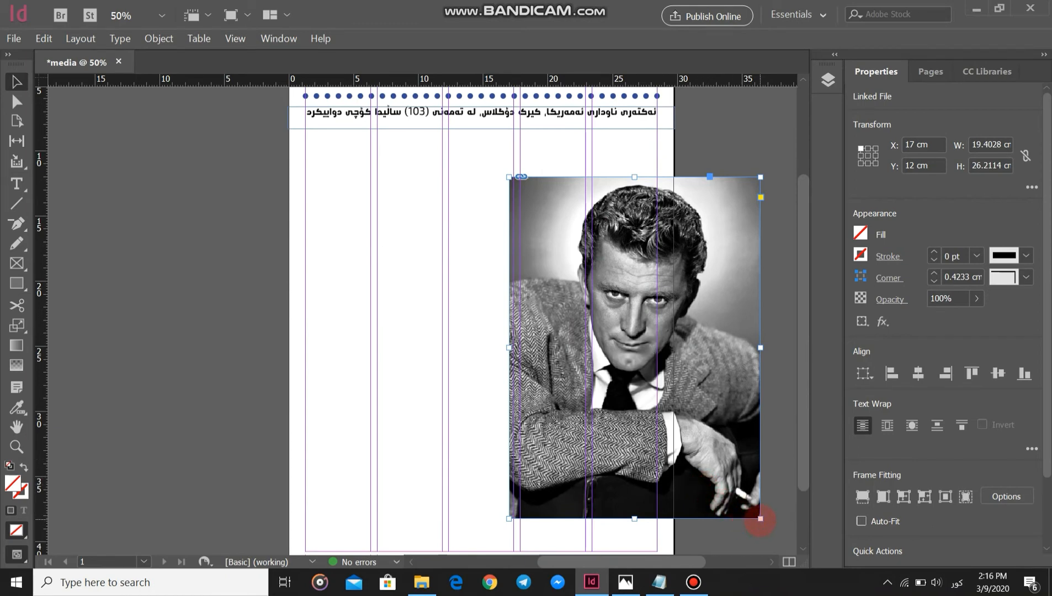
drag(761, 519, 634, 367)
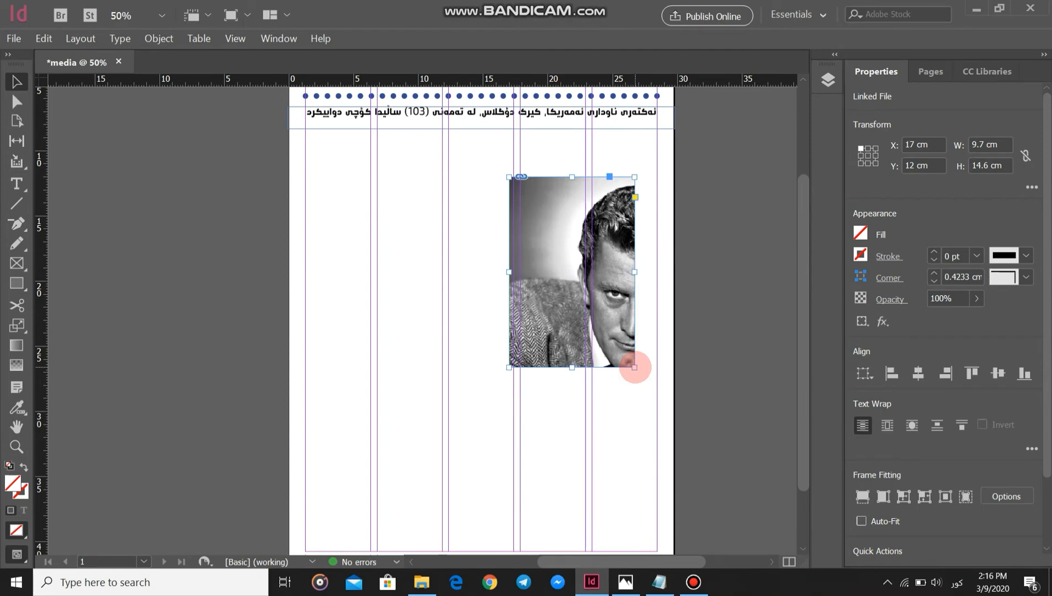
key(ctrl+z)
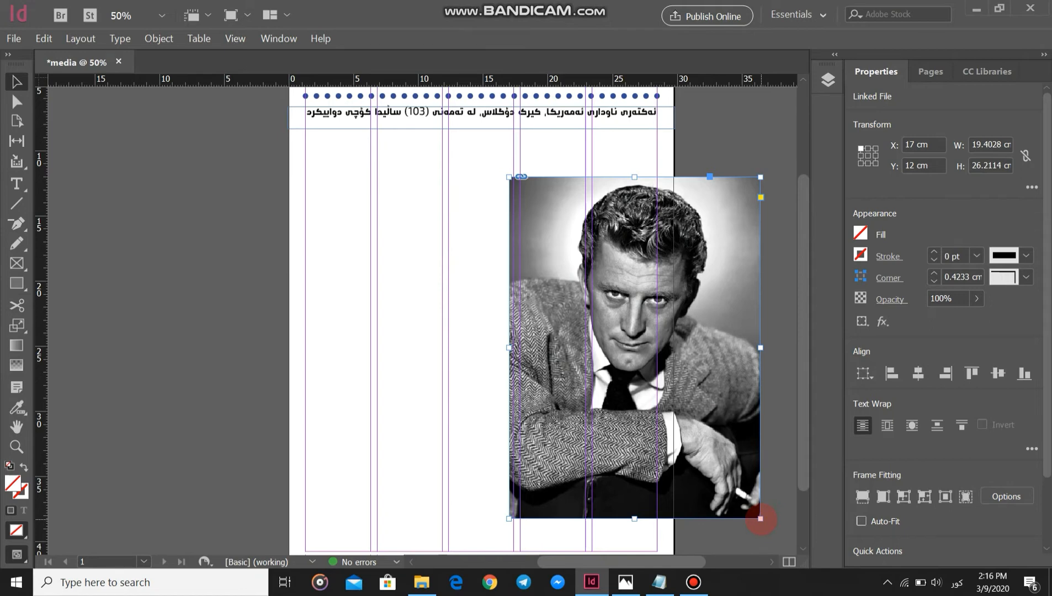
Step: Scale the photo with its frame to about 11.43 by 15.44 cm and move it under the headline at Y 8.5764 cm
drag(761, 519, 657, 378)
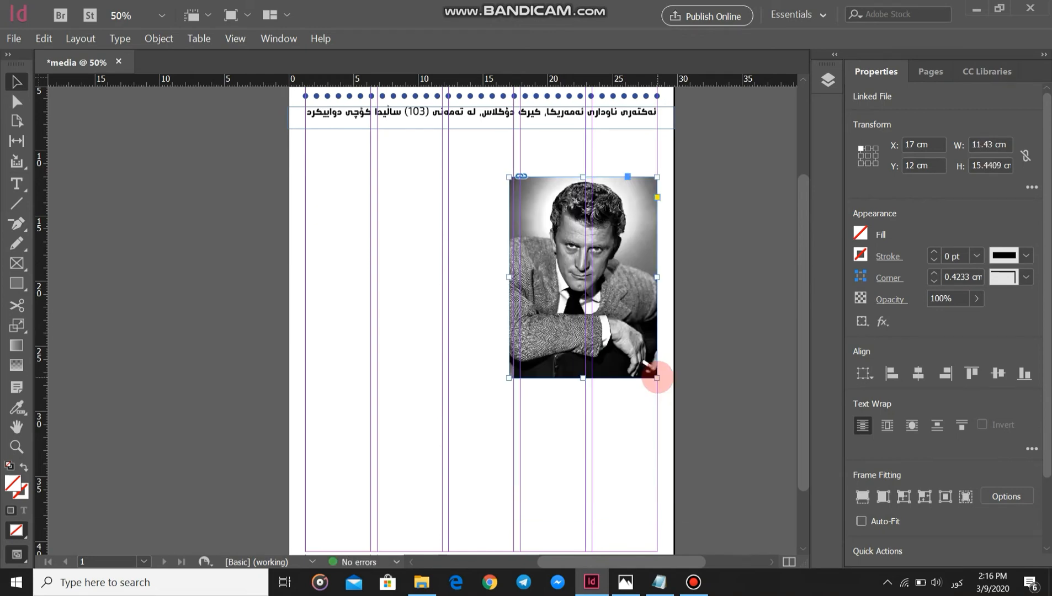
drag(627, 274, 626, 230)
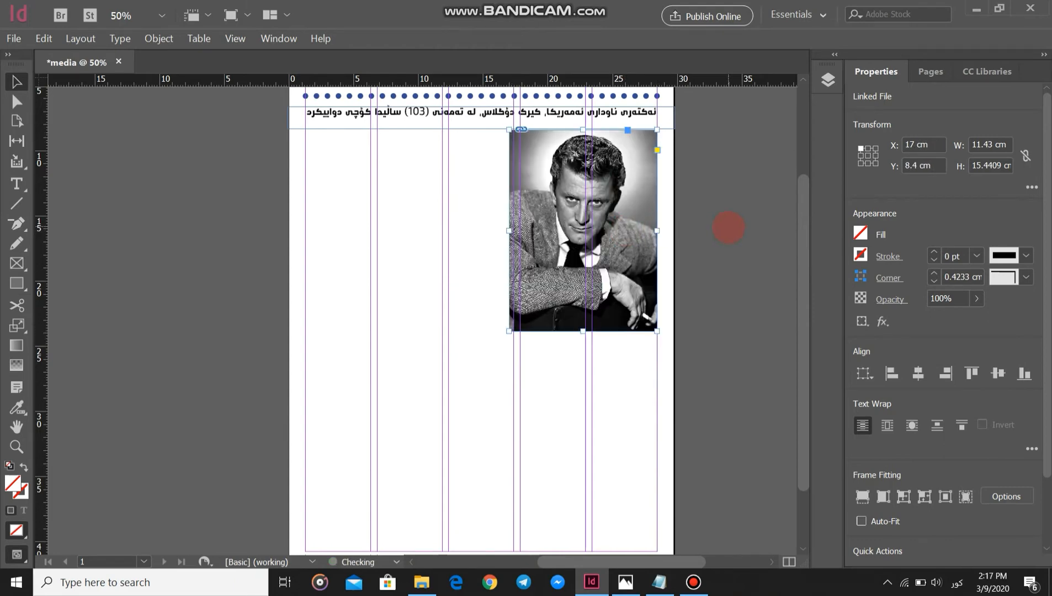
click(729, 227)
scroll(729, 227, up, 3)
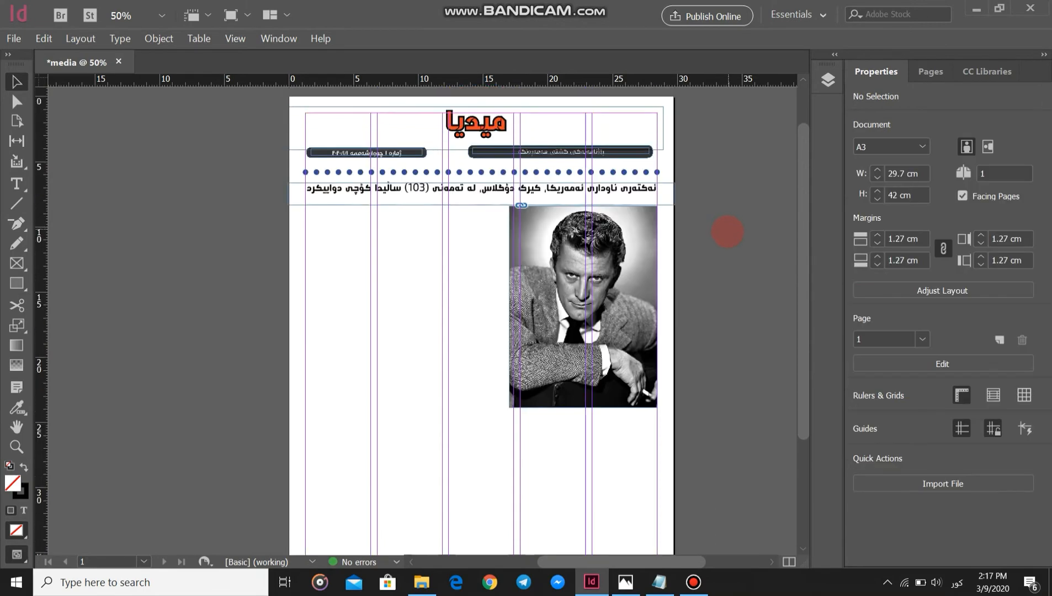
drag(626, 245, 625, 248)
click(718, 239)
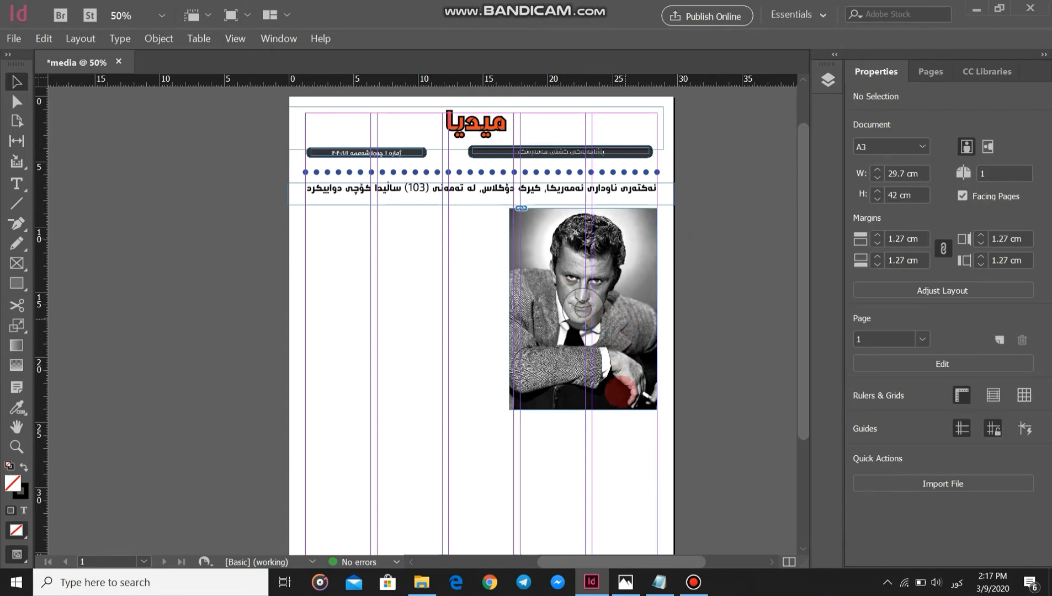
Step: Scale the photo down to about 9.72 by 13.12 cm and align it to the page's right margin at Y 8.4 cm, directly under the headline
scroll(659, 412, down, 3)
scroll(659, 411, up, 5)
scroll(622, 324, down, 5)
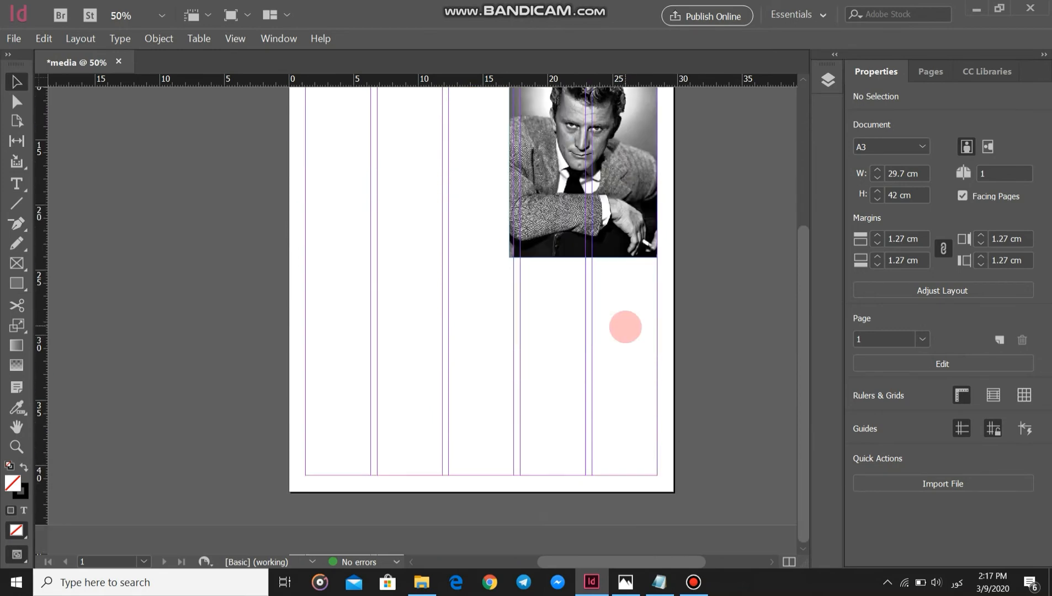
click(619, 232)
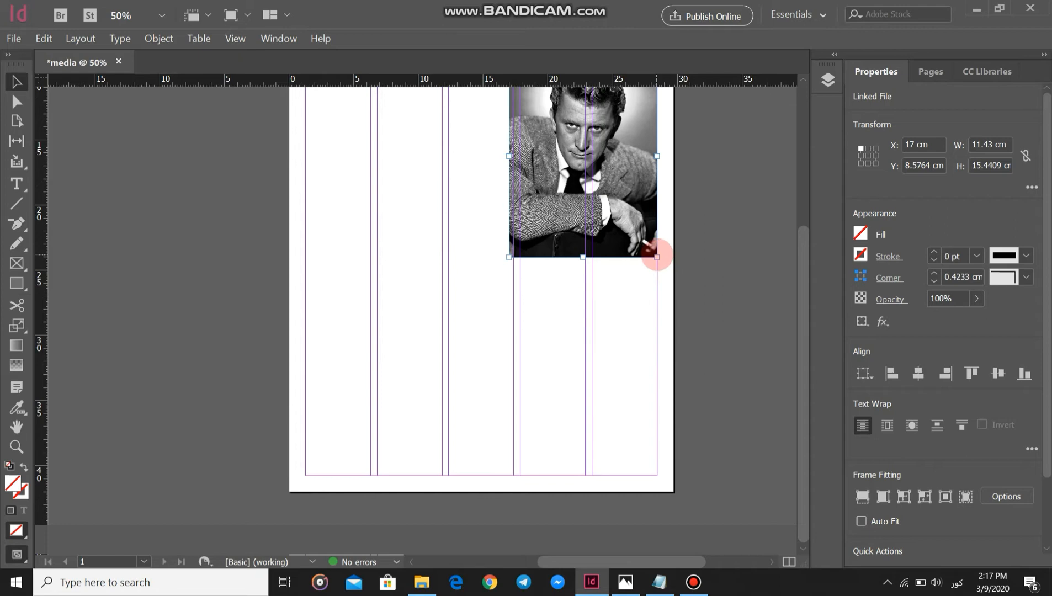
drag(656, 257, 640, 212)
scroll(633, 190, up, 3)
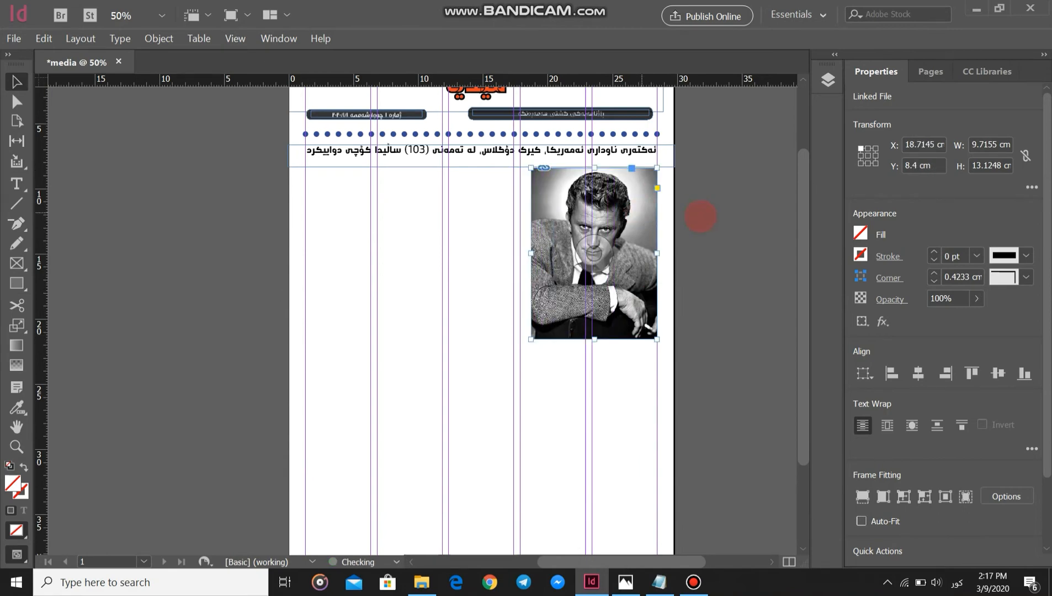
click(723, 223)
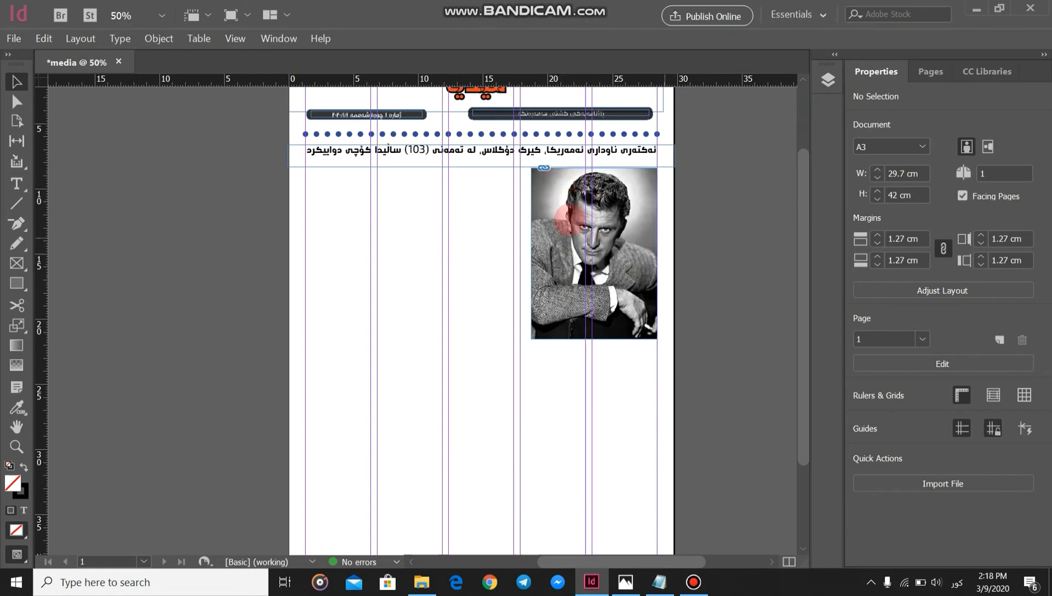
Step: Check the reference page in Photos, then switch to Notepad and copy the five article paragraphs from "گوتیشی" to "ناسراوە"
click(627, 581)
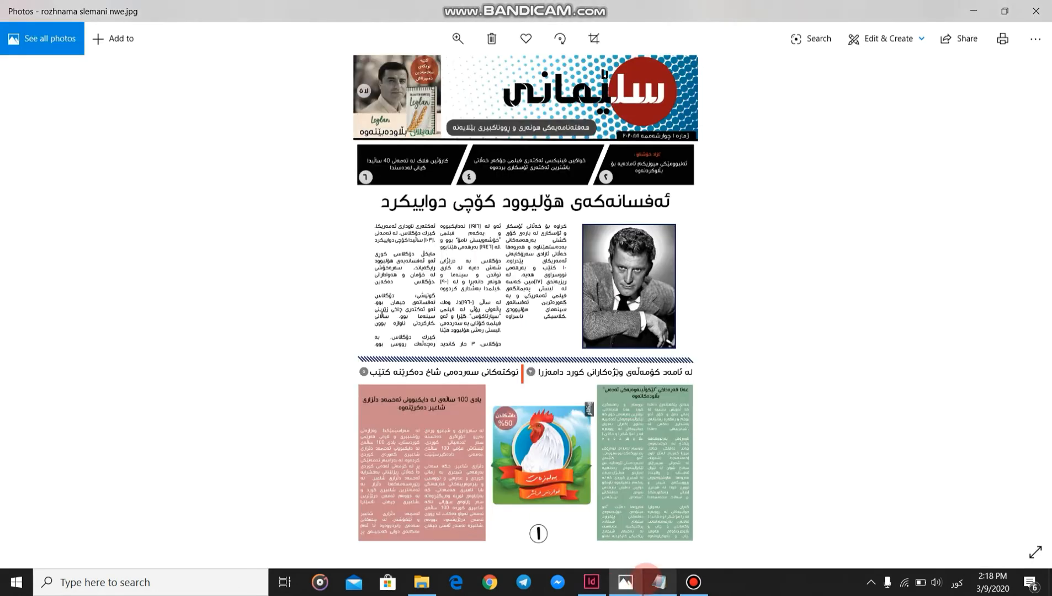
click(661, 582)
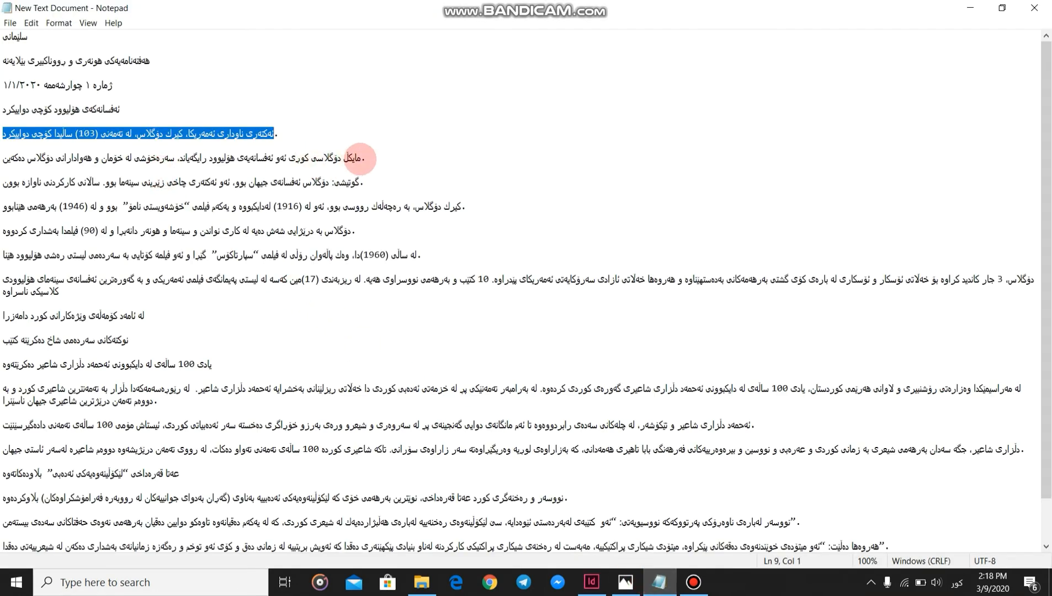
drag(366, 157, 141, 291)
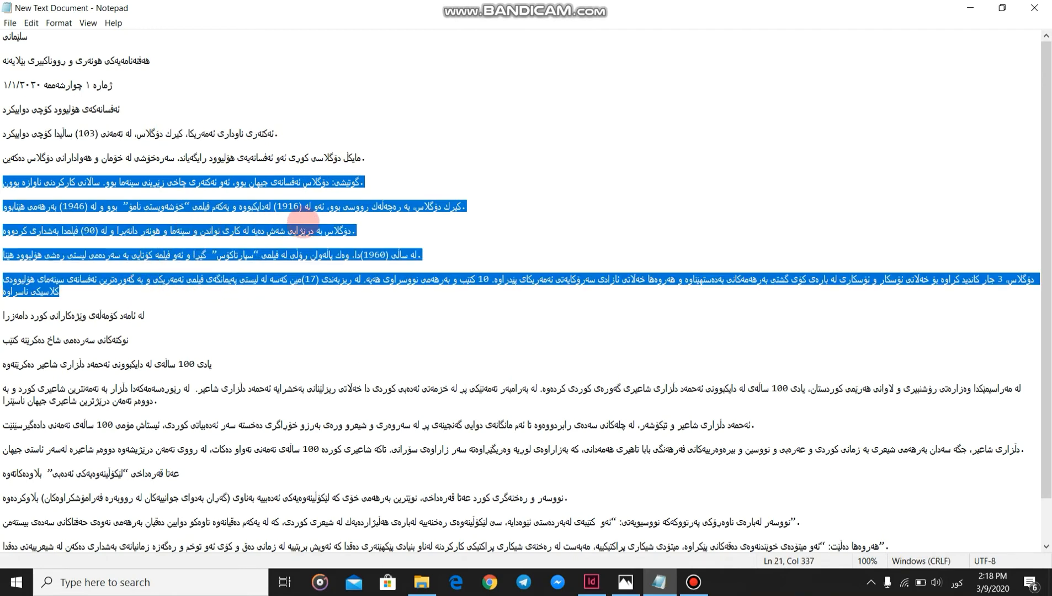
right_click(122, 230)
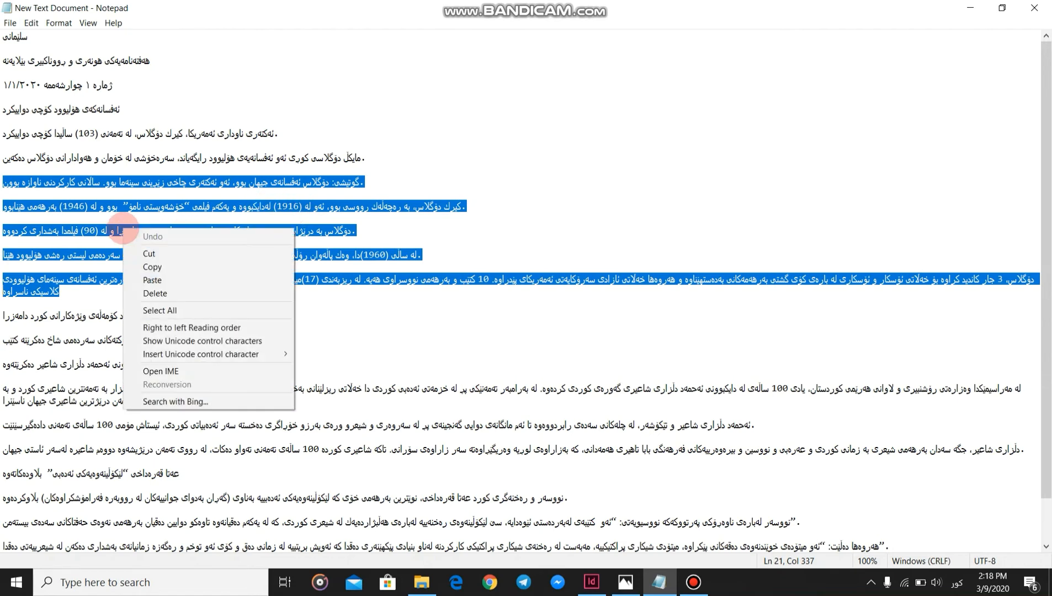
click(215, 267)
Step: Back in InDesign, draw a text frame across the three left columns, down to the photo's lower edge, and paste the copied article
click(592, 579)
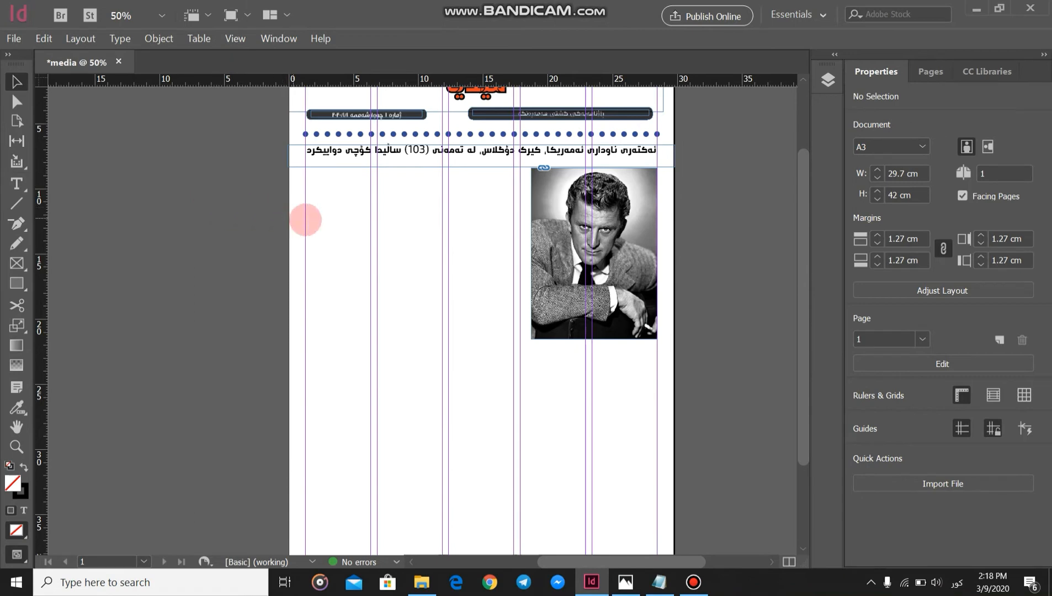
key(t)
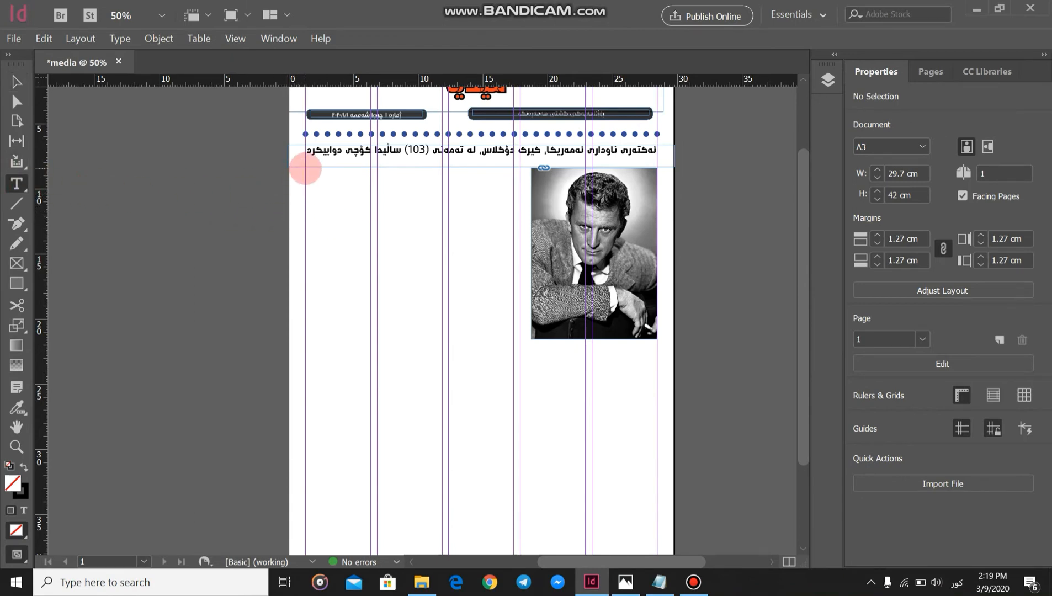
click(312, 169)
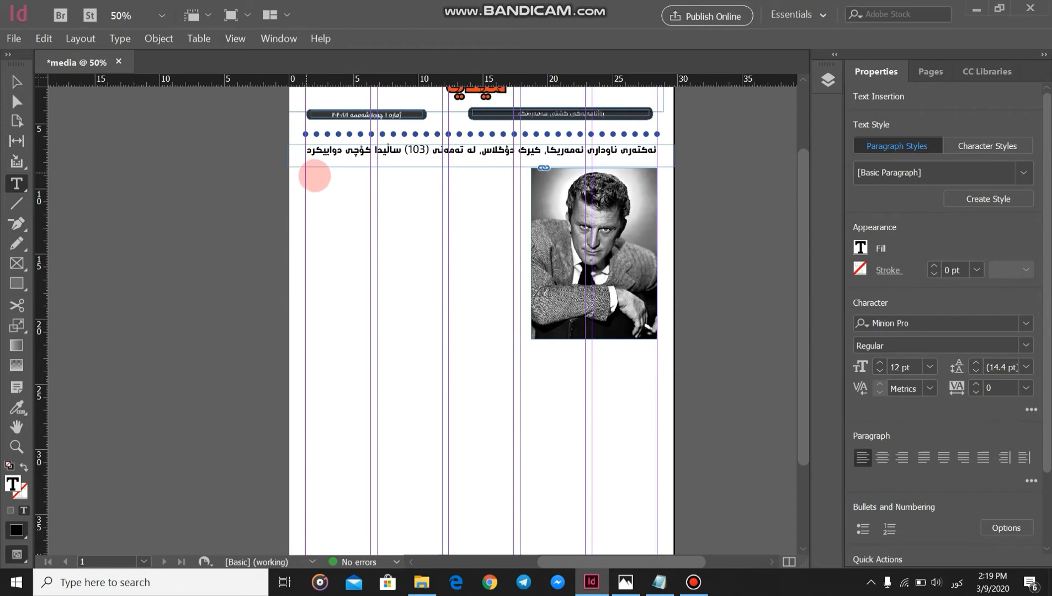
mouse_move(314, 175)
mouse_down()
mouse_move(489, 270)
mouse_move(522, 338)
mouse_up()
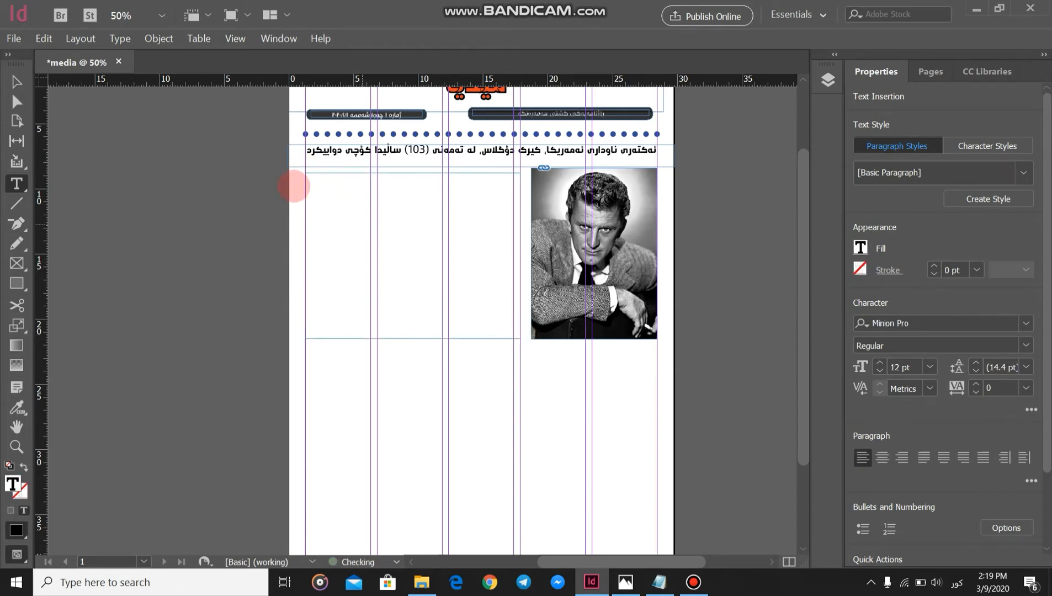
right_click(310, 184)
click(373, 198)
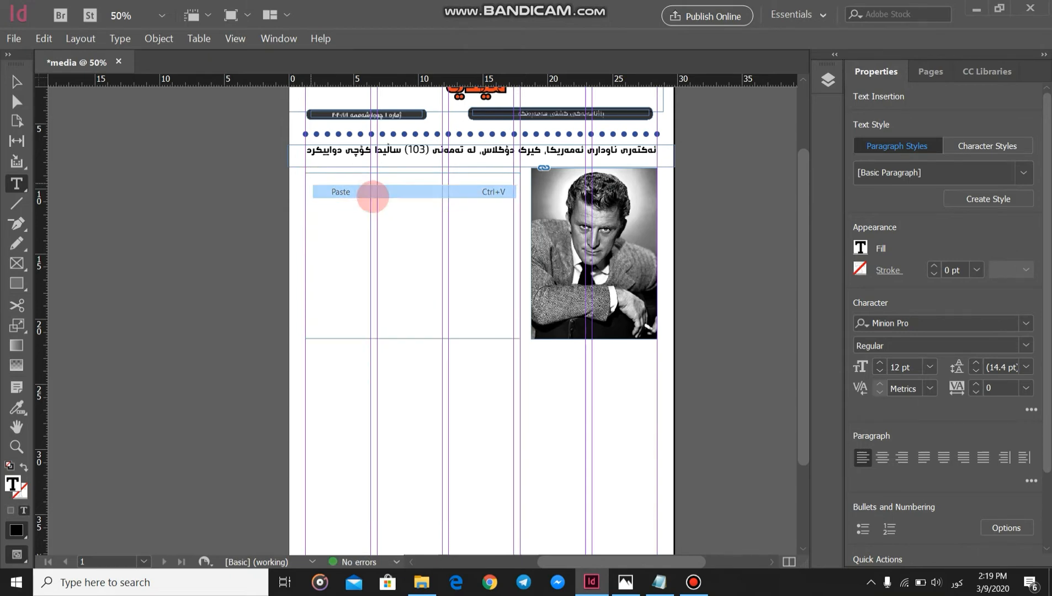
Step: Change the font of the whole pasted article to 59_Sarchia_Lumia
key(ctrl+a)
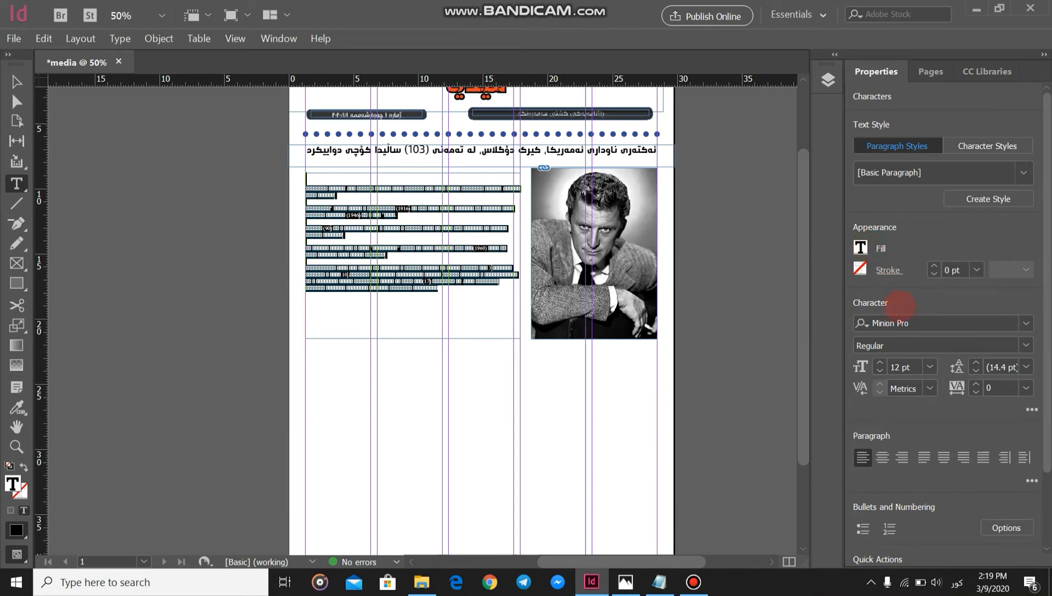
click(1025, 323)
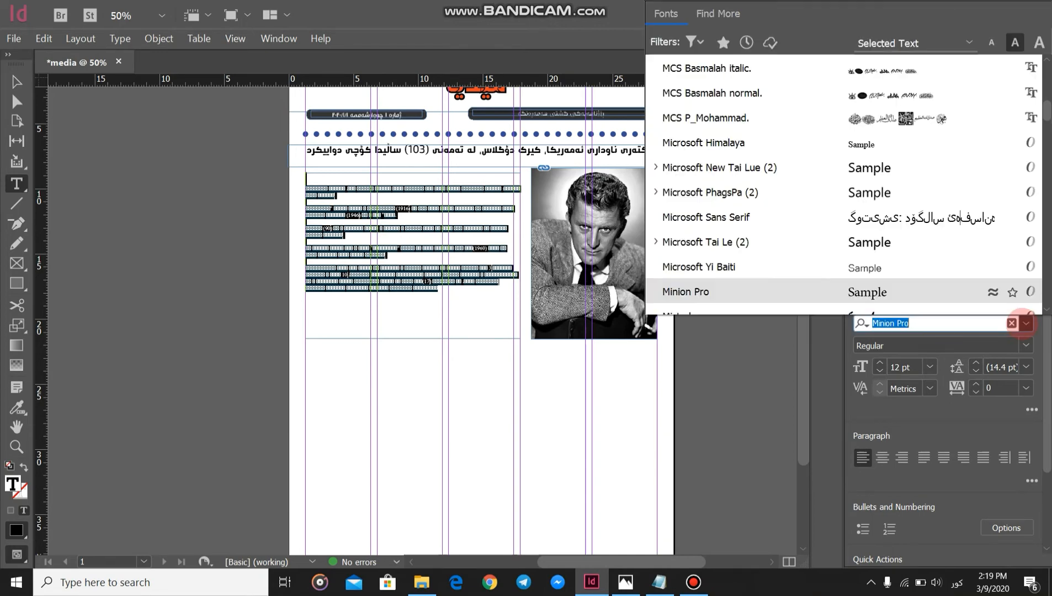
scroll(951, 144, up, 4)
scroll(850, 130, up, 10)
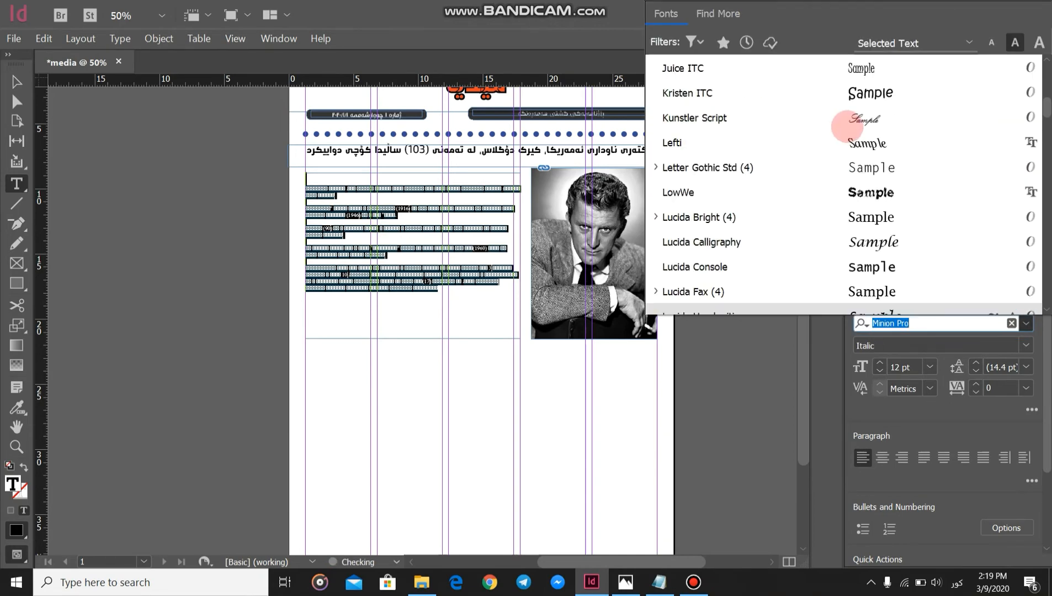
scroll(1043, 88, up, 15)
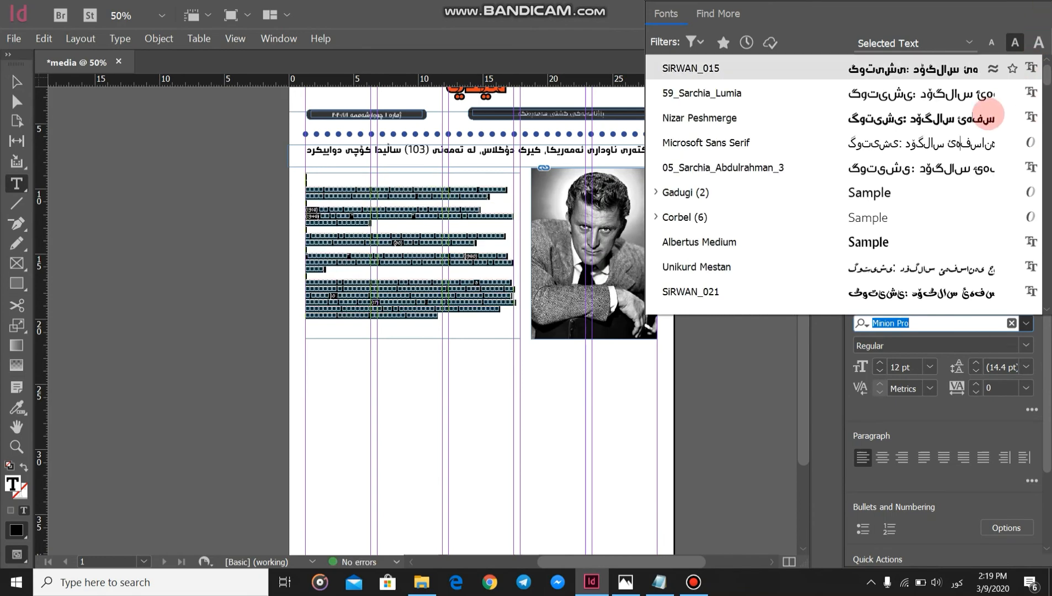
click(931, 92)
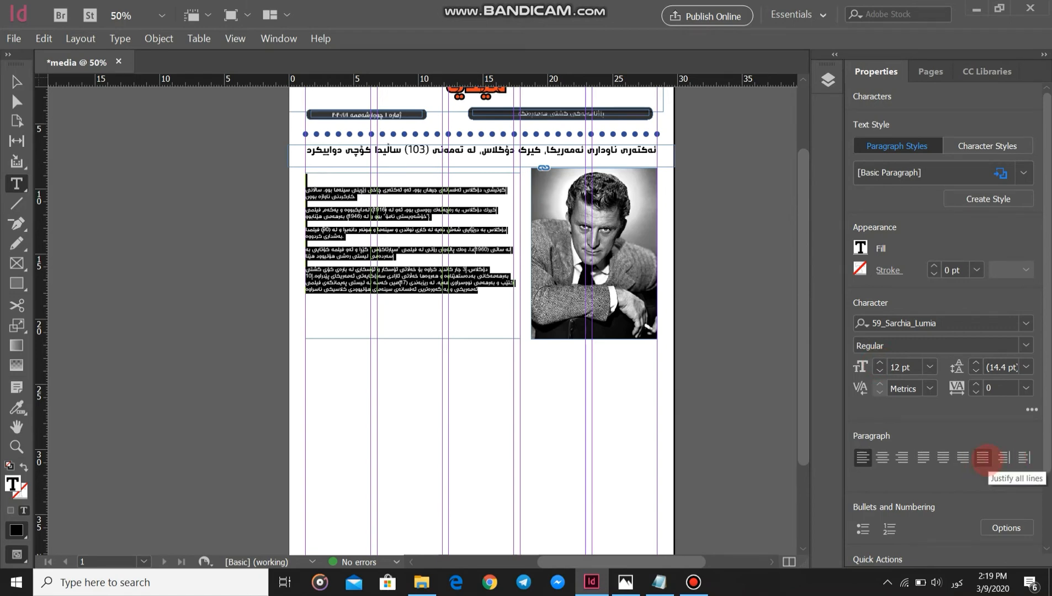
Step: Justify all lines of the article text in the three-column frame
click(983, 458)
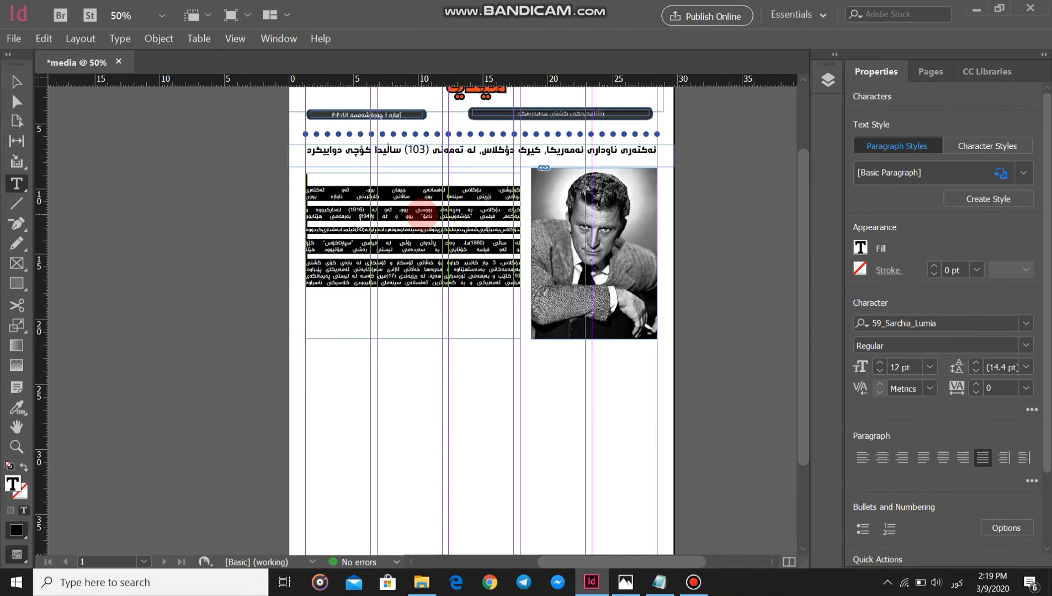
right_click(422, 211)
click(397, 210)
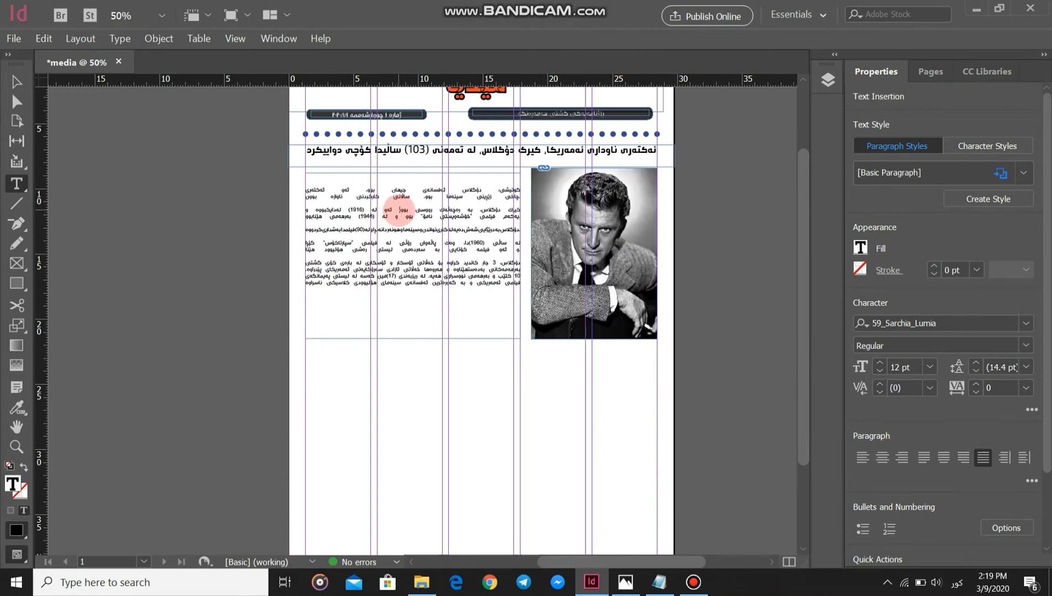
Step: Select the whole article and split its text frame into 3 columns with a 1 cm gutter
key(ctrl+a)
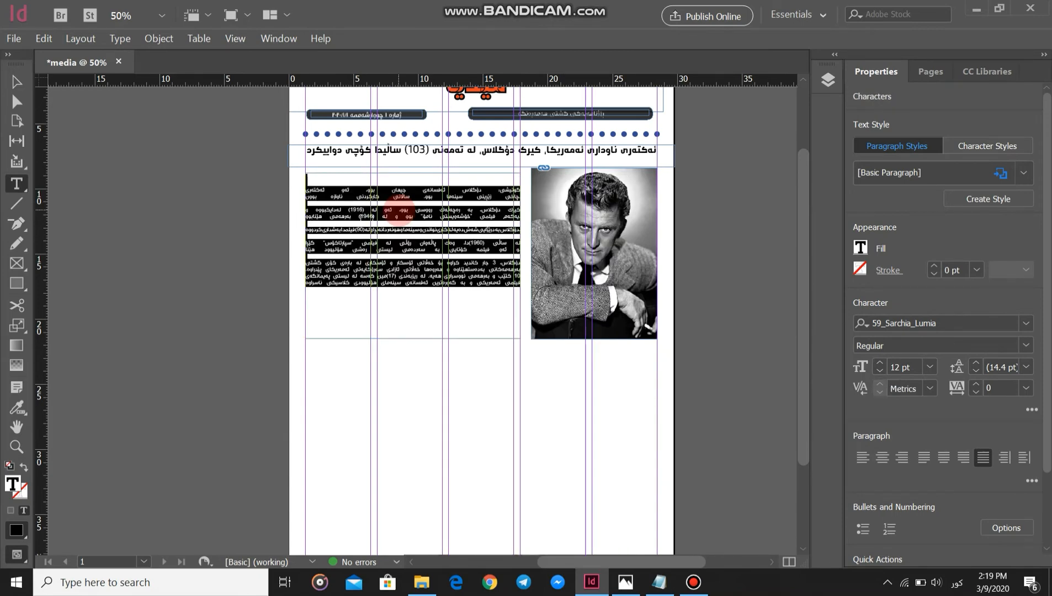
right_click(410, 211)
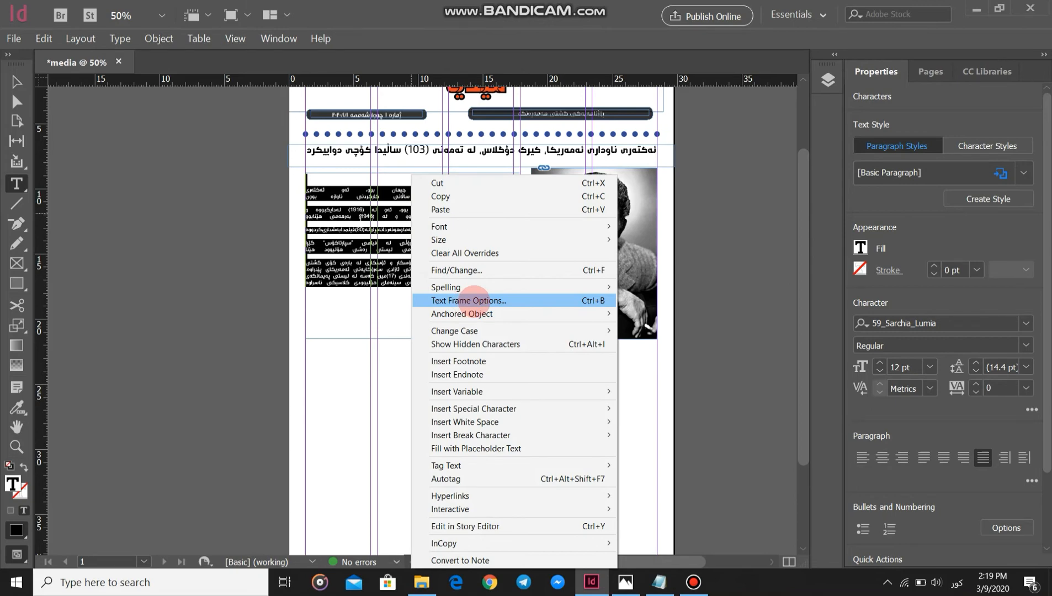
click(474, 300)
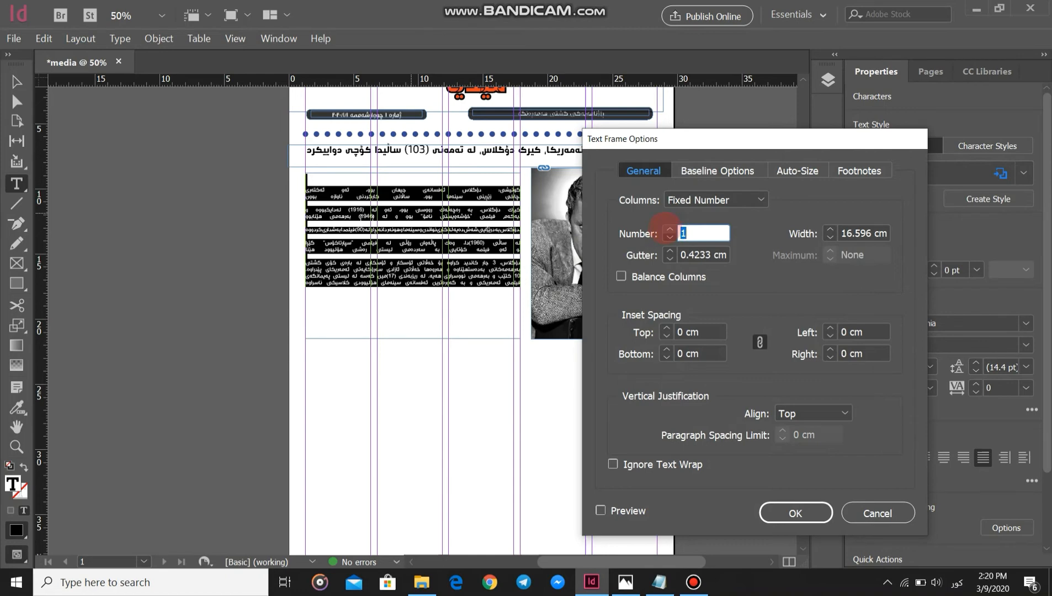
text(3)
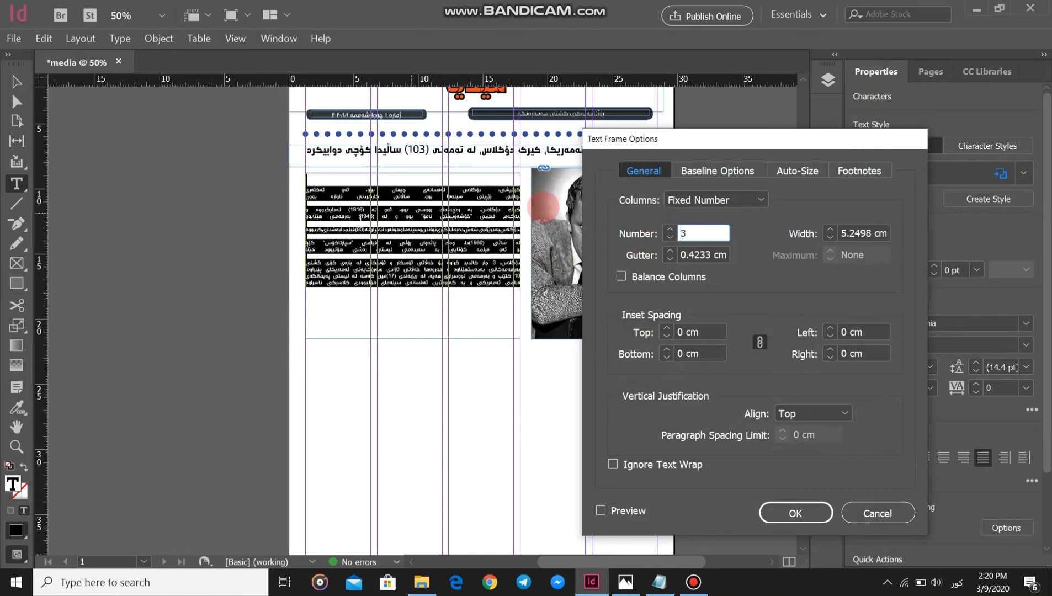
click(670, 251)
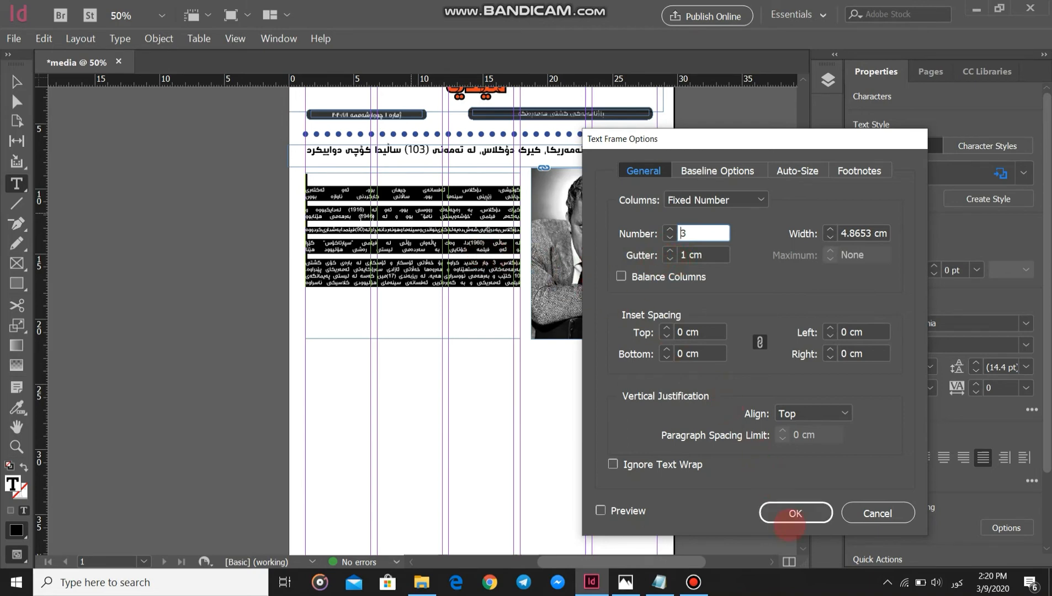
click(792, 513)
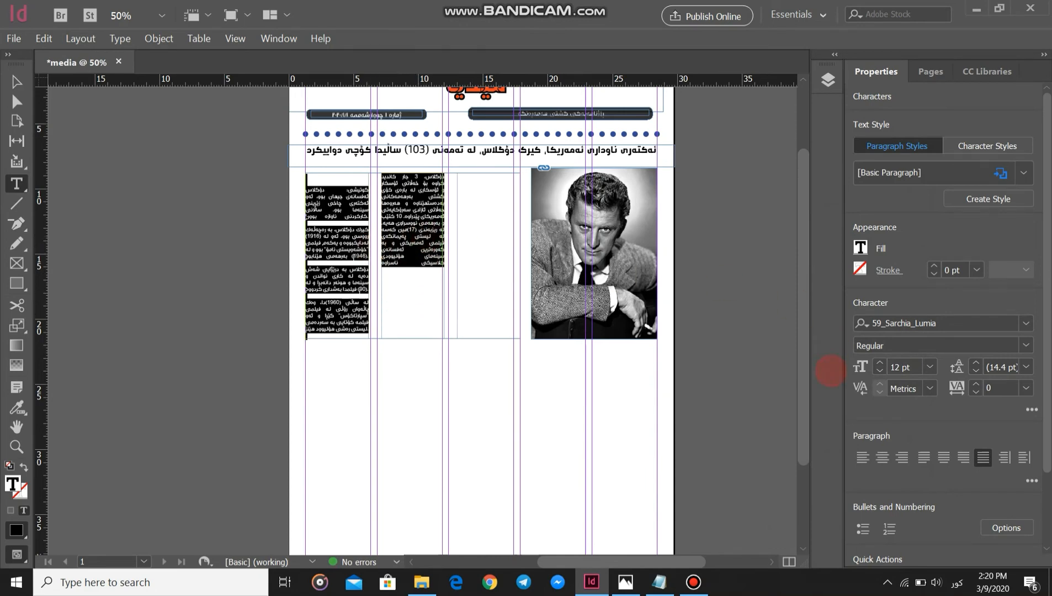
Step: Set the size of the whole article text to 16 pt
click(880, 363)
click(880, 363)
click(880, 362)
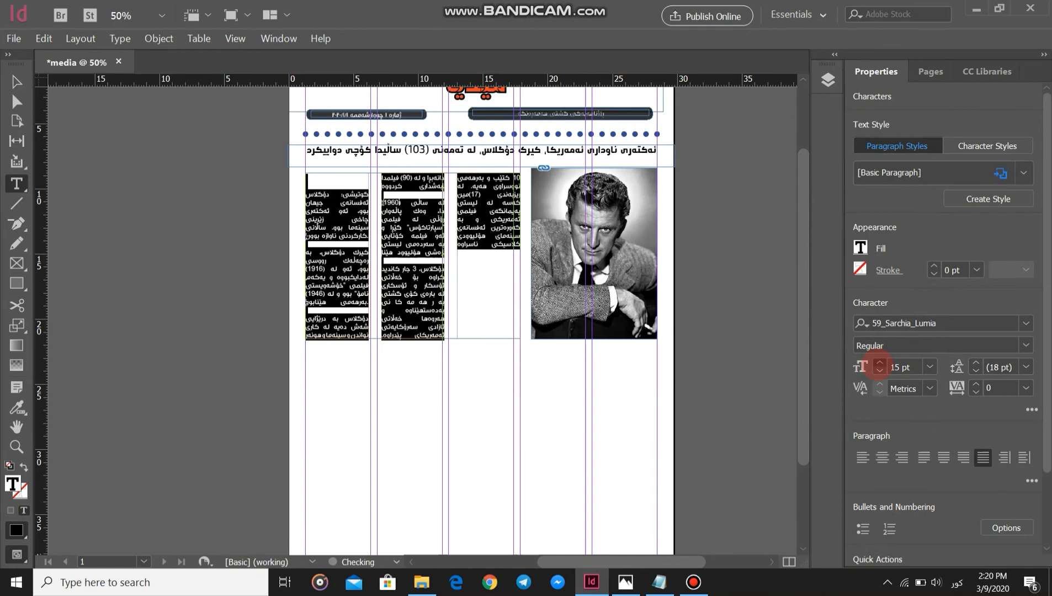
click(880, 362)
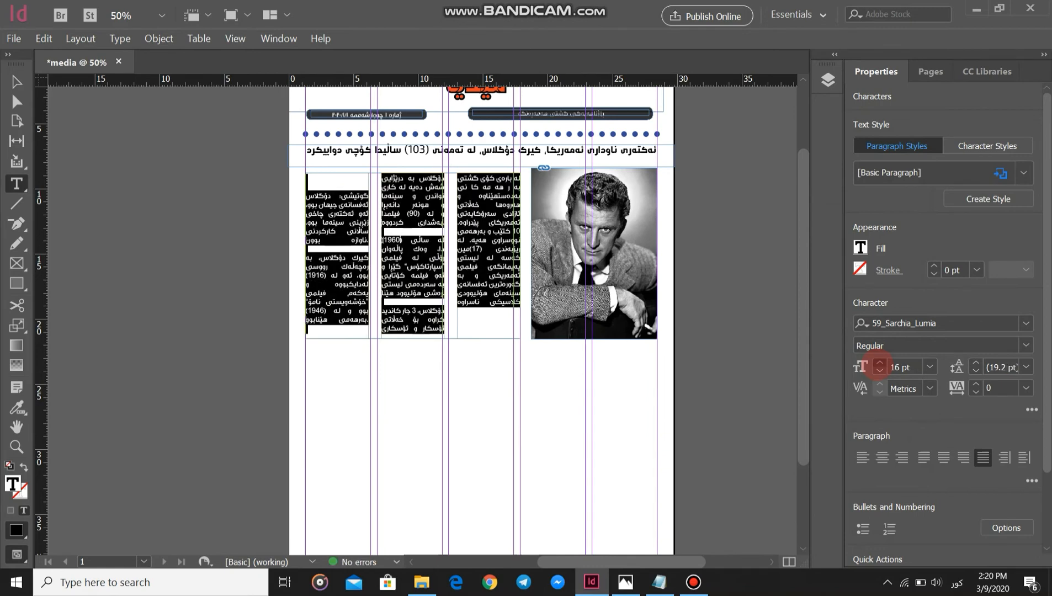
click(880, 363)
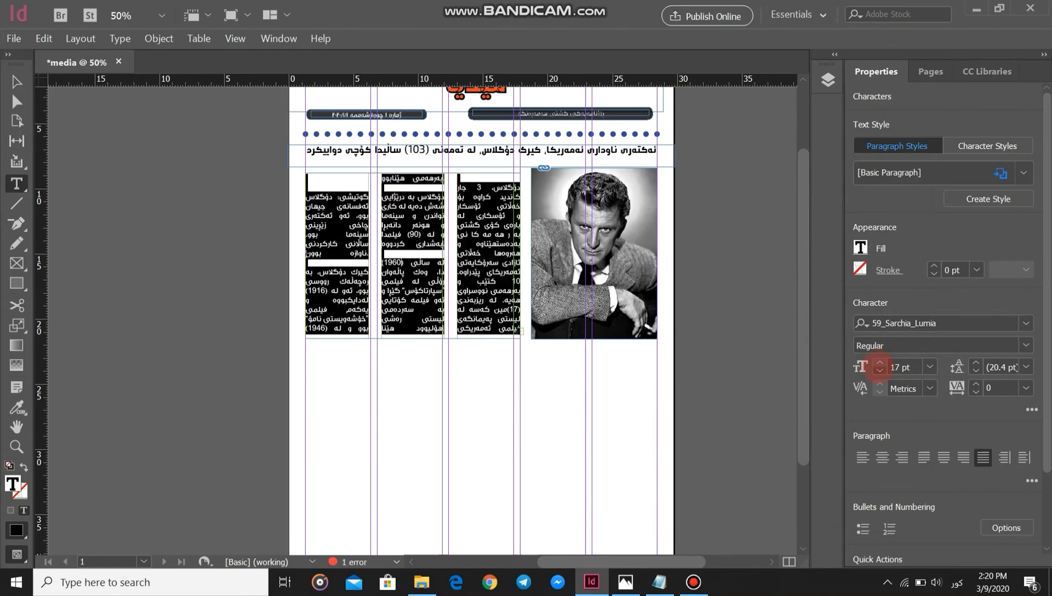
click(880, 369)
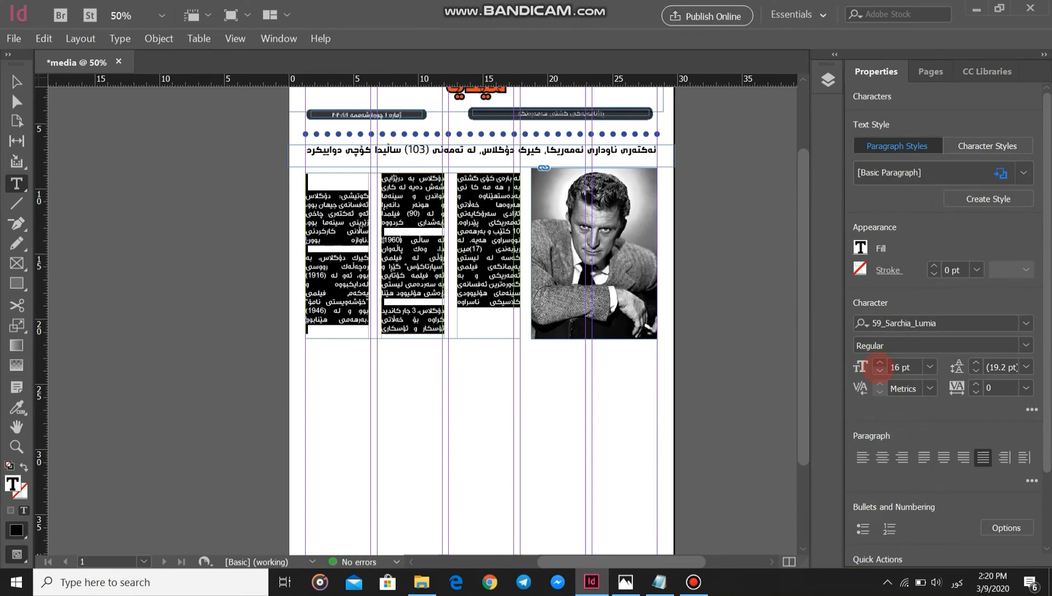
Step: Shorten the article frame to about 11.9 cm high and shift it slightly away from the photo, to about X 1.06 cm and Y 8.7 cm
click(17, 81)
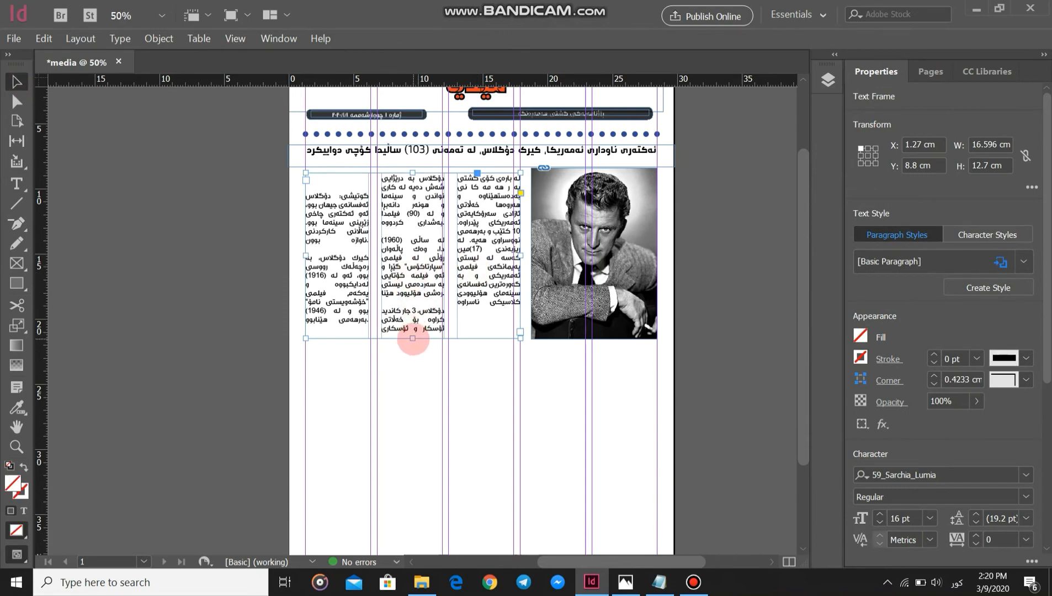
mouse_move(413, 339)
mouse_down()
mouse_move(414, 363)
mouse_move(417, 331)
mouse_up()
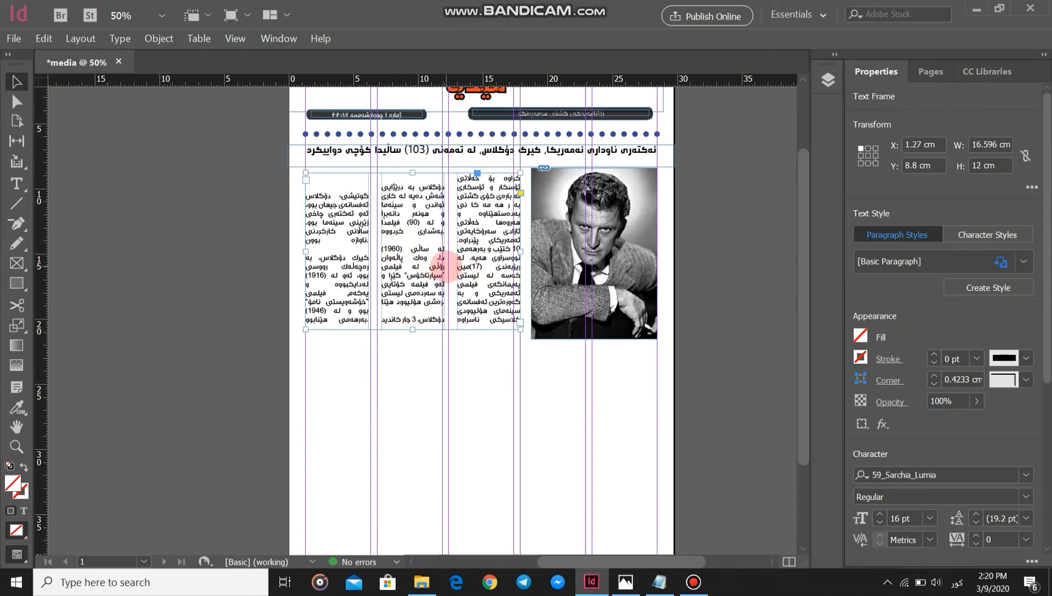
drag(430, 259, 436, 261)
key(Left)
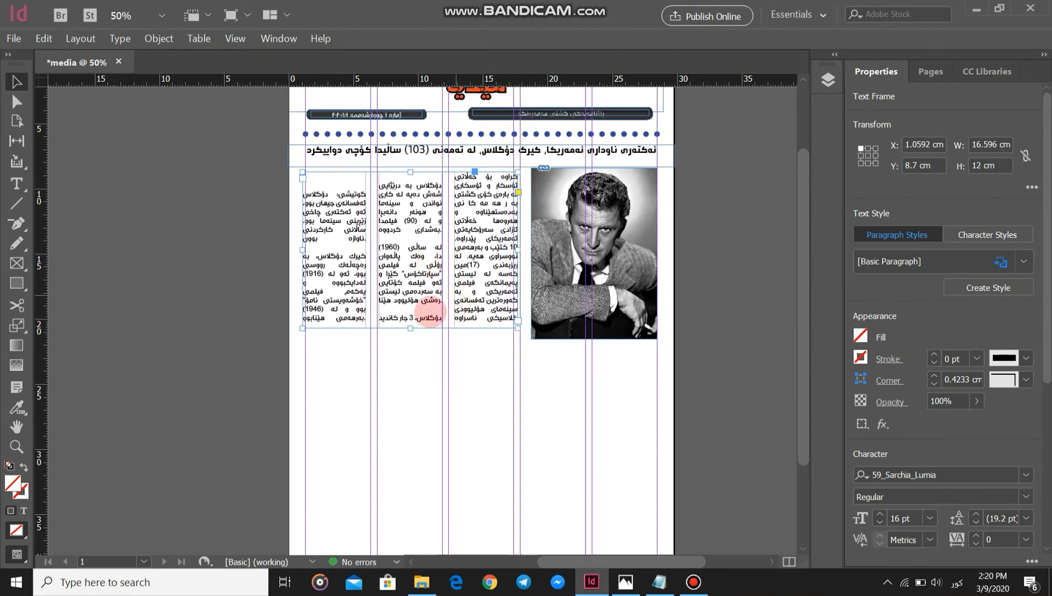
drag(411, 329, 414, 310)
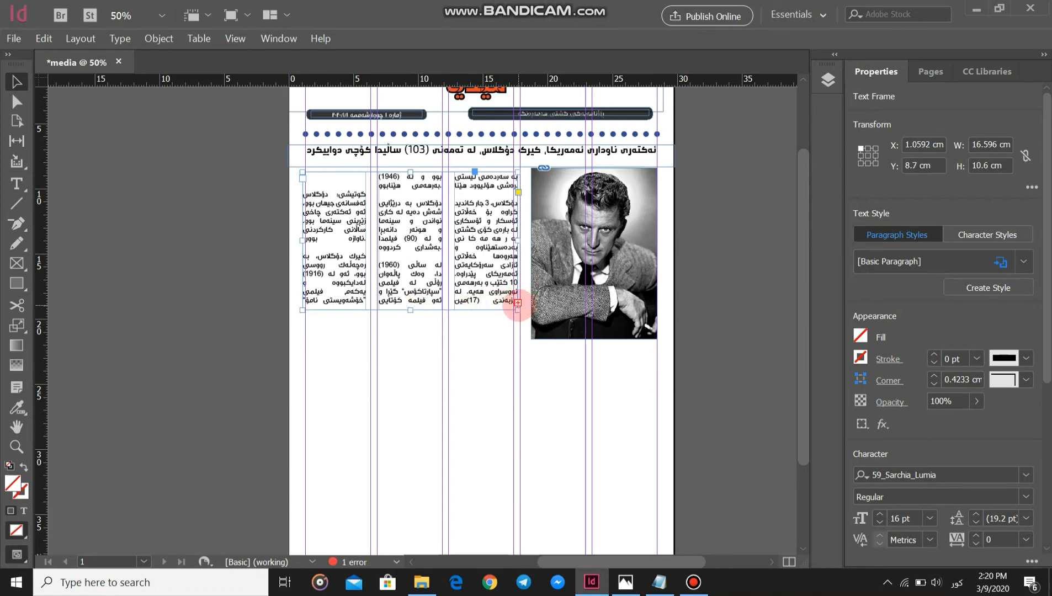
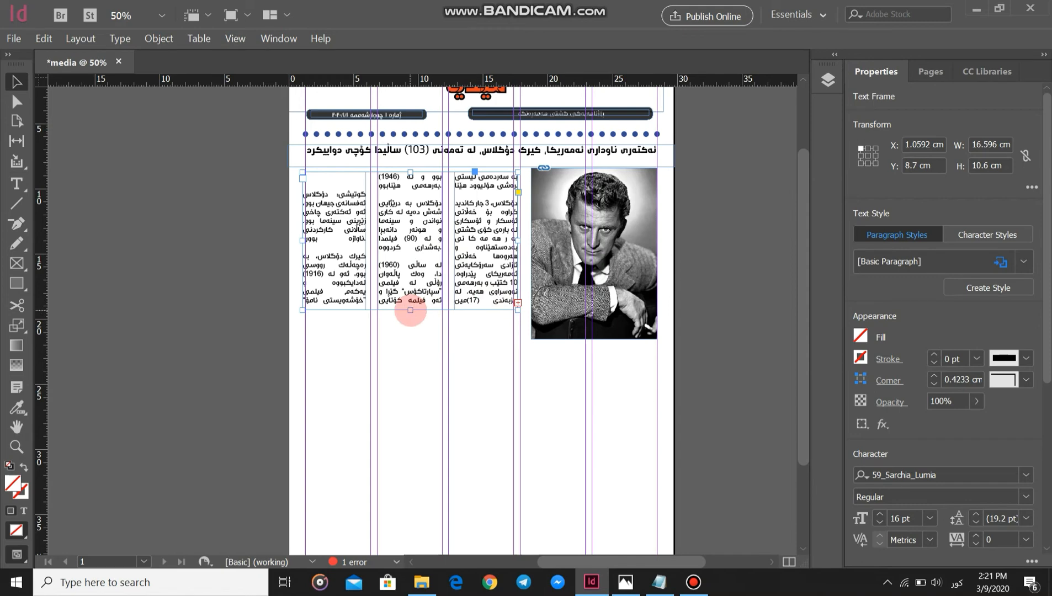
drag(410, 310, 410, 327)
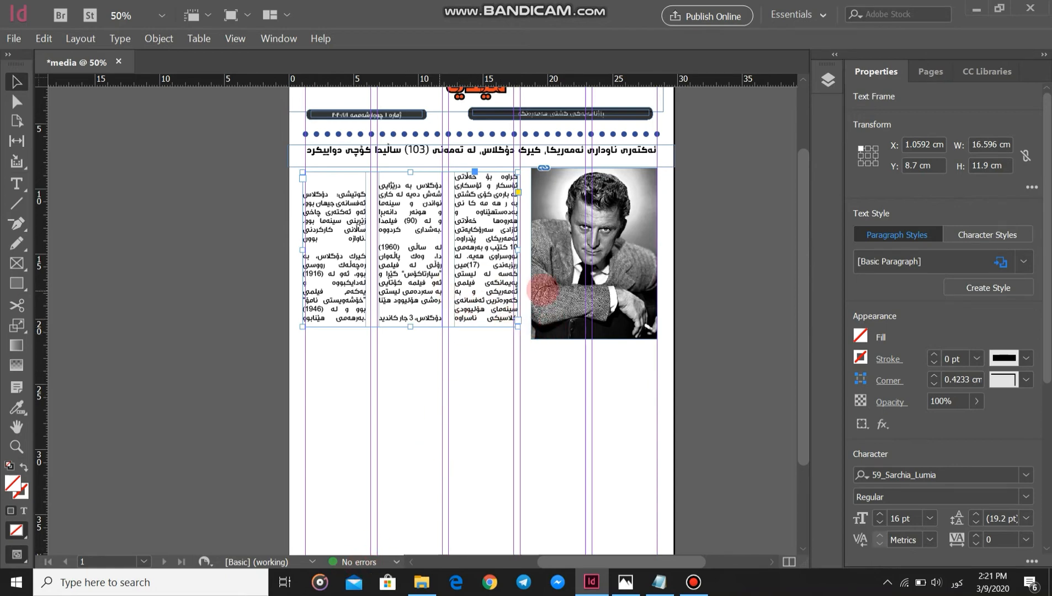
click(757, 254)
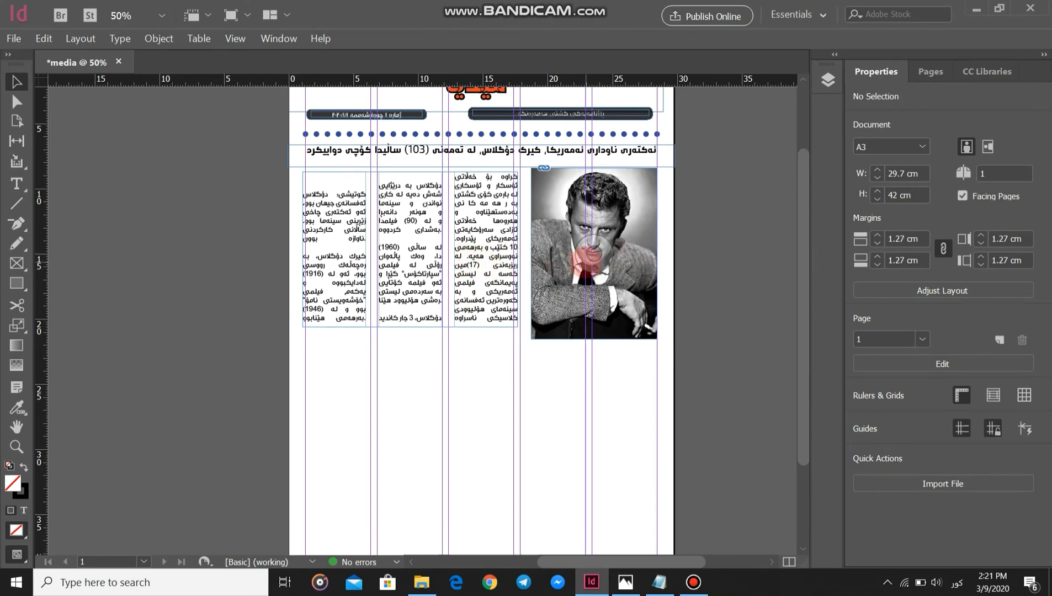
Step: Switch to Photos and examine the lower half of the reference page, from the divider line below the lead article to the page number
scroll(747, 291, down, 3)
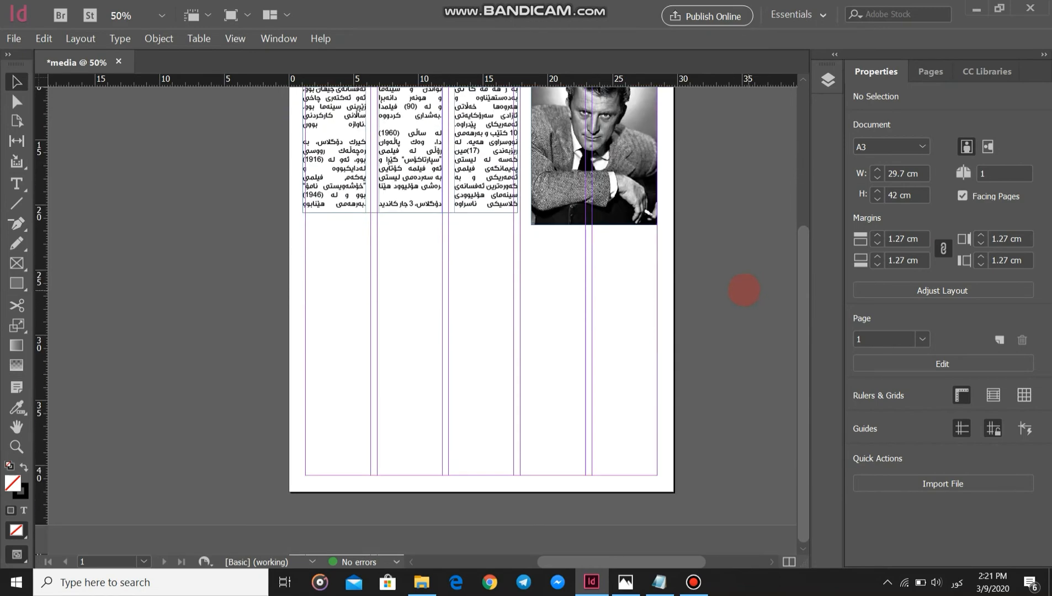
click(626, 582)
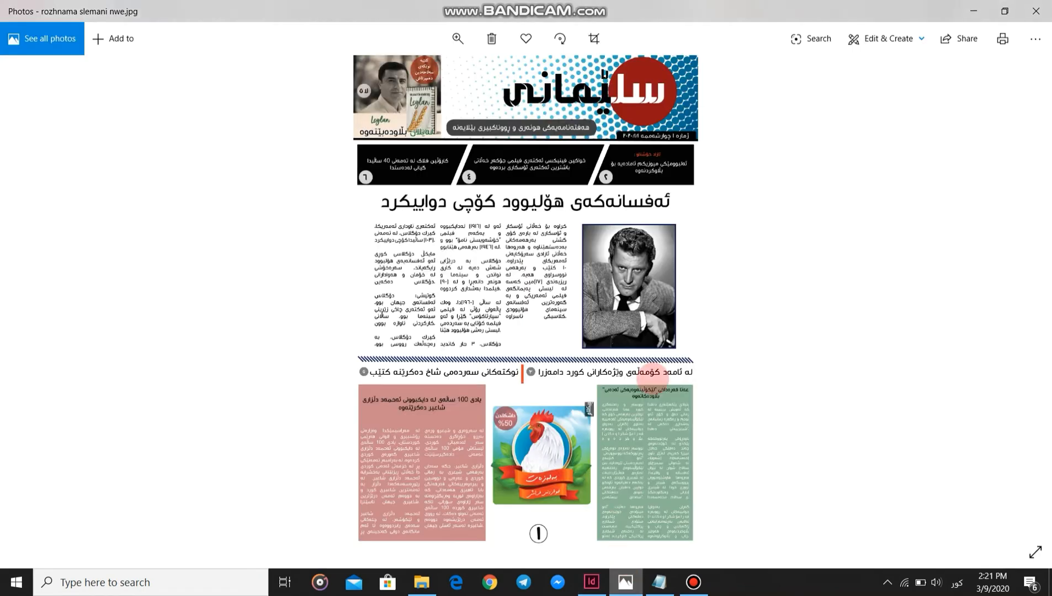
scroll(756, 324, down, 1)
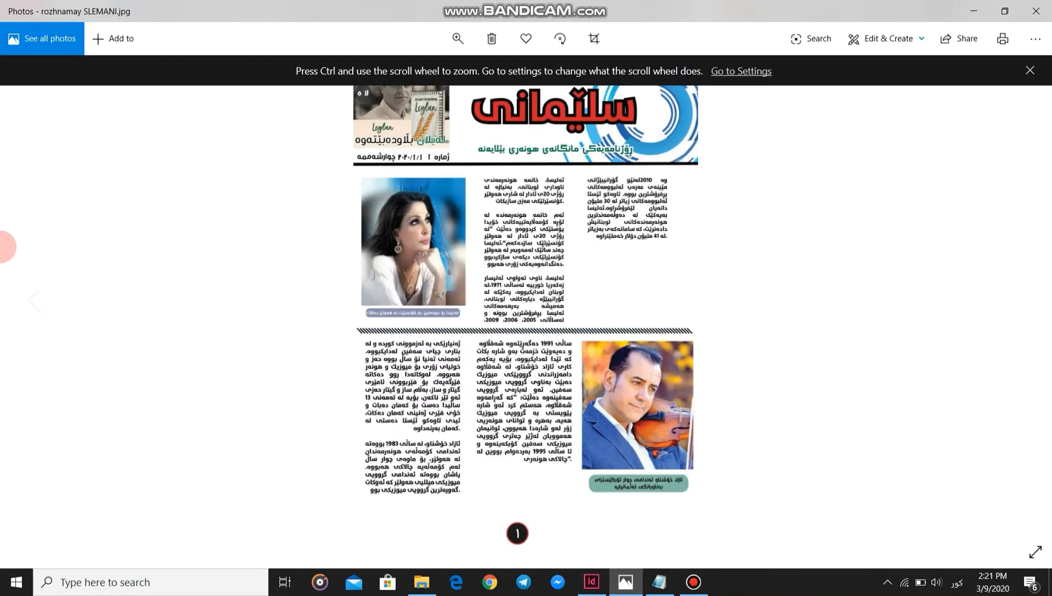
click(28, 298)
scroll(475, 326, up, 3)
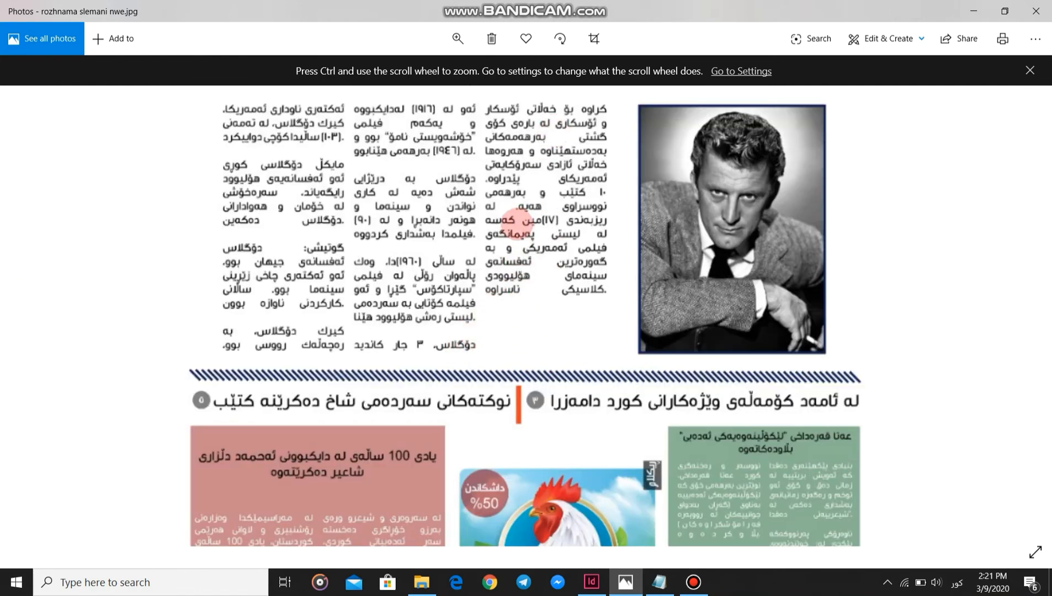
drag(513, 262, 508, 42)
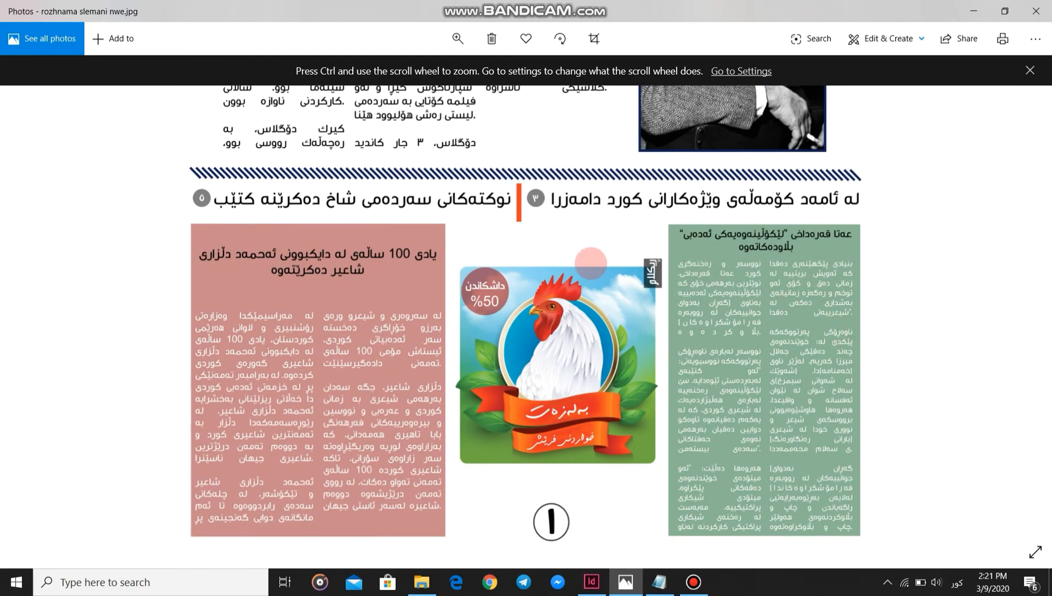
double_click(540, 181)
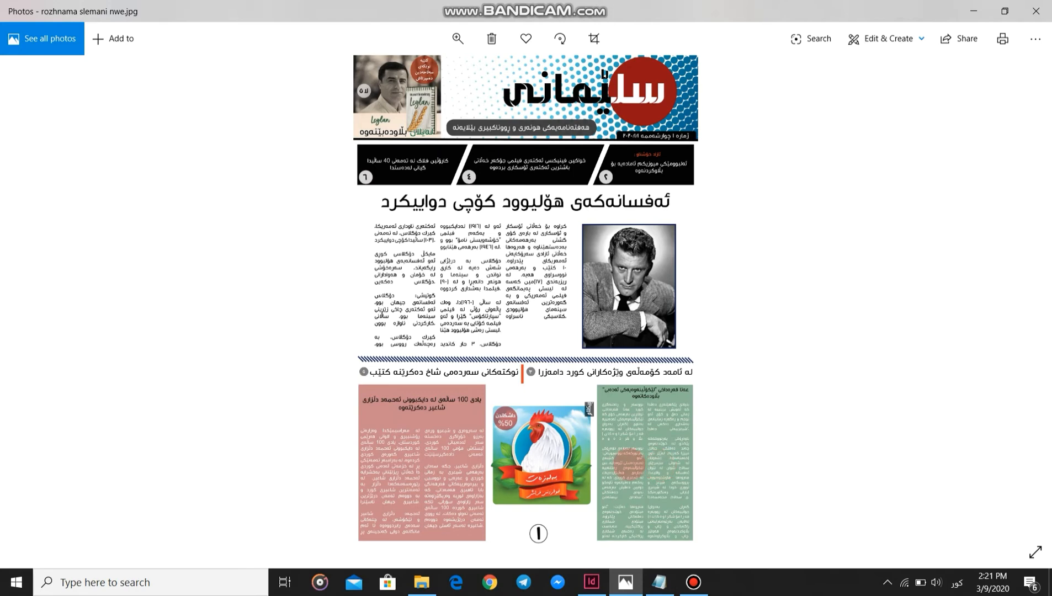
Step: Back in InDesign, draw a horizontal line about 27.16 cm long from margin to margin, below the article and photo at about Y 23.2 cm
click(591, 580)
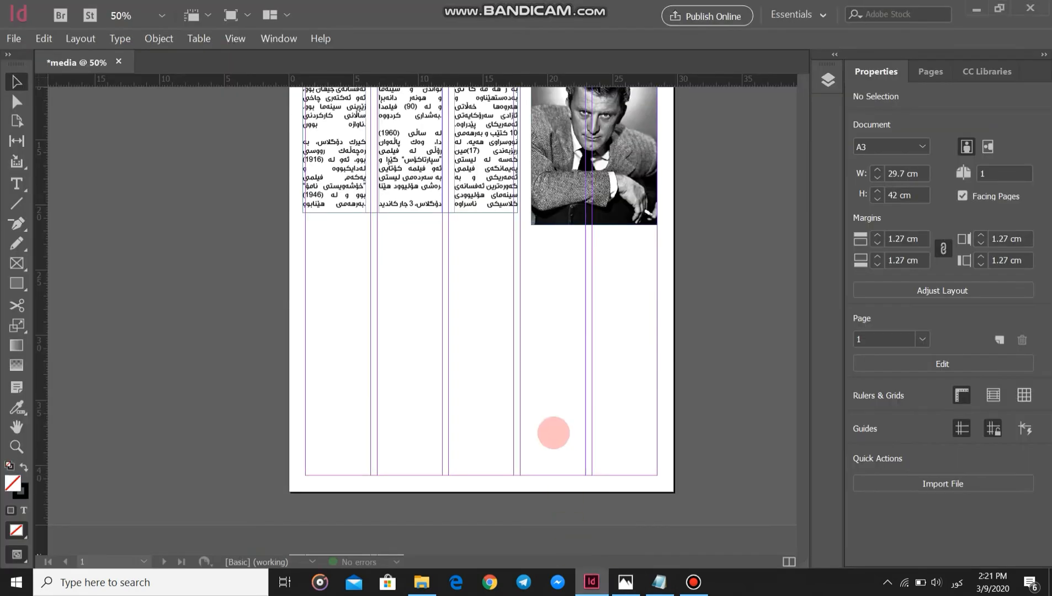
click(17, 82)
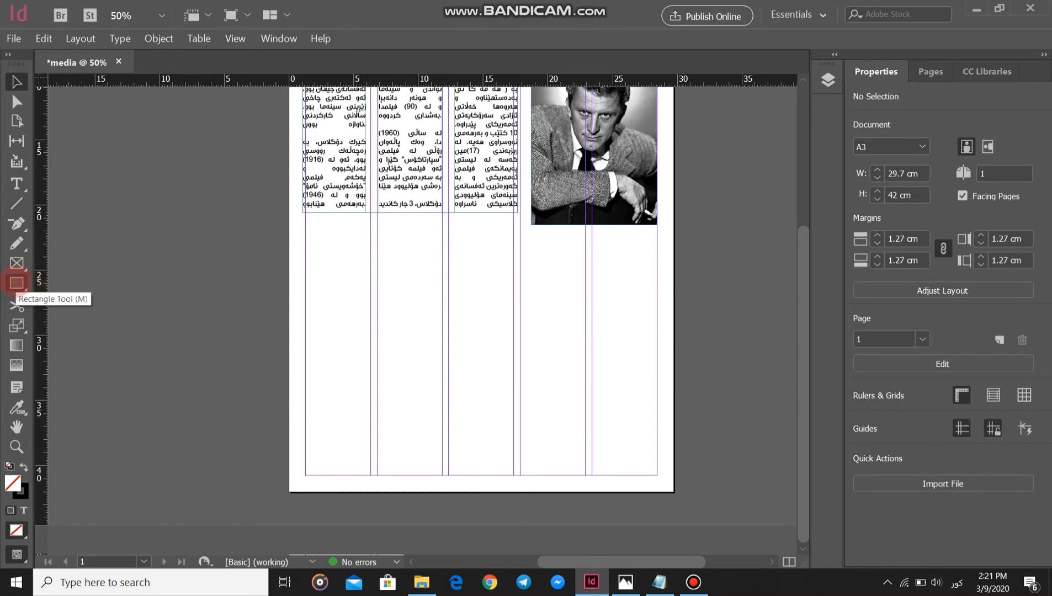
click(16, 283)
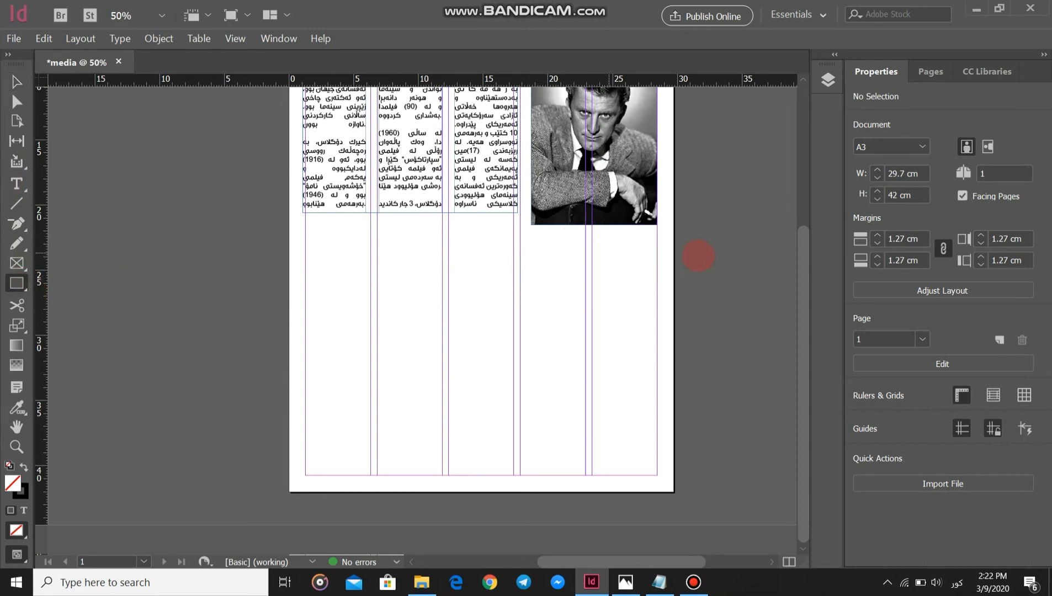
scroll(697, 247, up, 3)
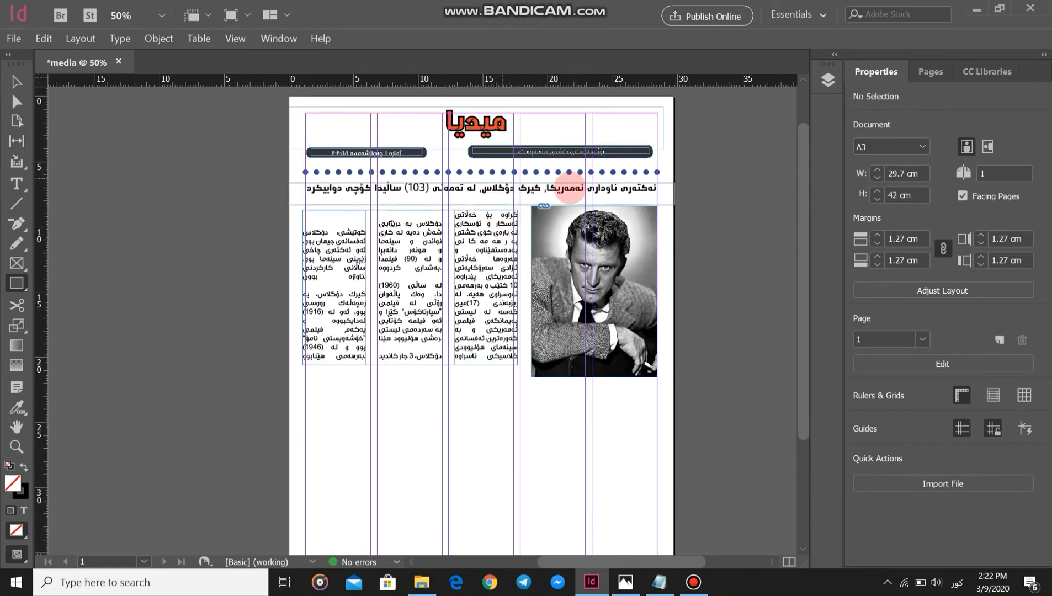
scroll(582, 308, down, 3)
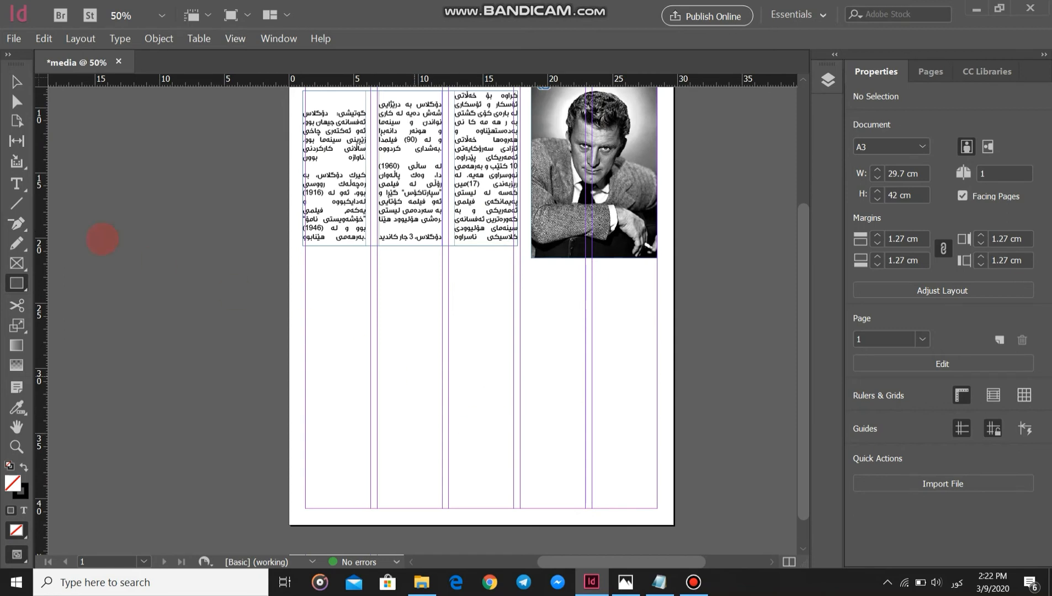
click(16, 202)
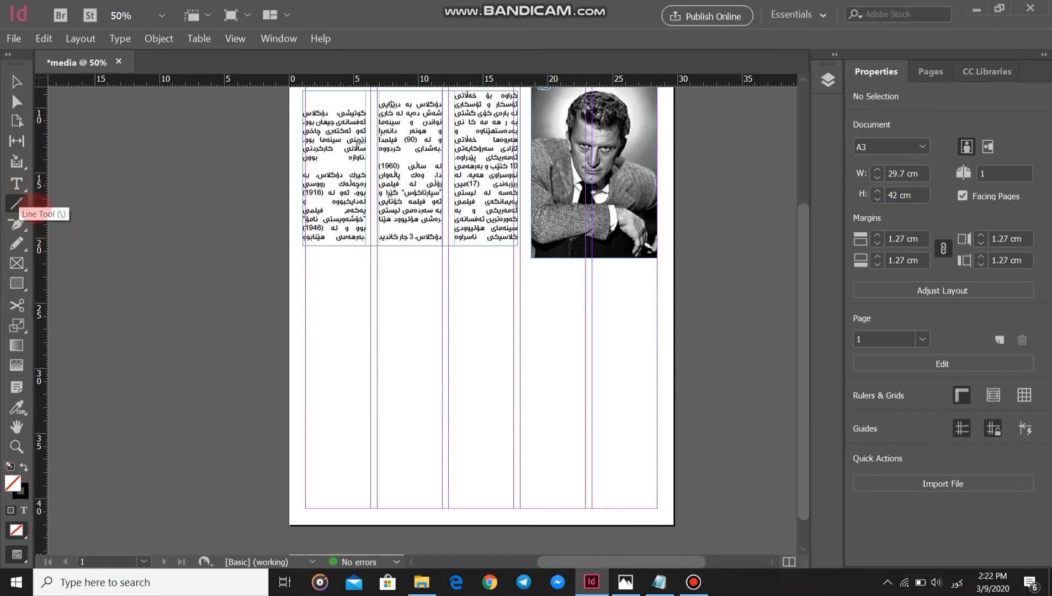
drag(304, 281, 657, 280)
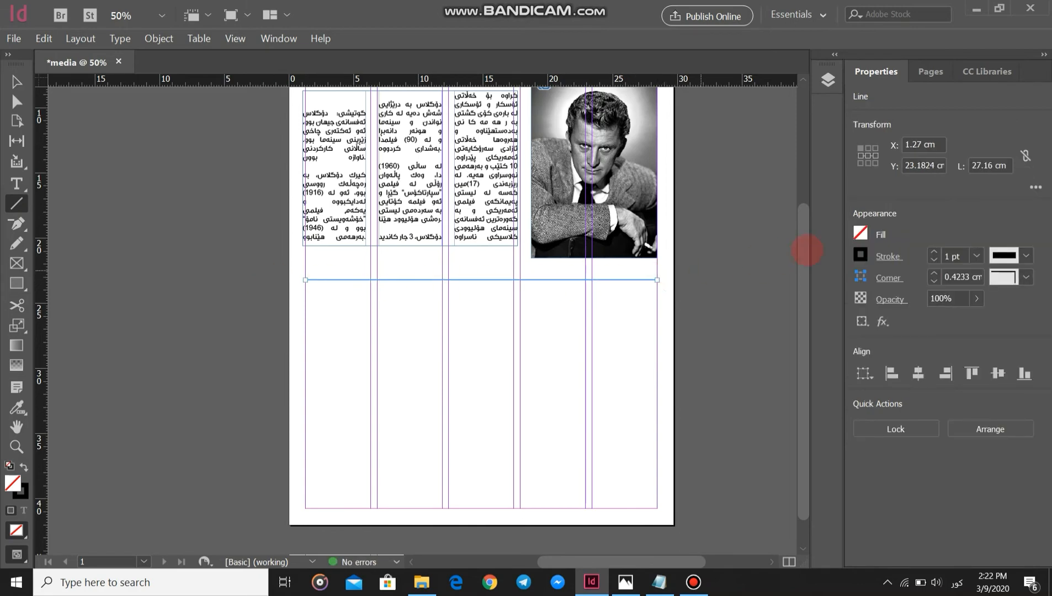
Step: Remove the divider line's black stroke colour and give it the green C=75 M=5 Y=100 K=0 fill
click(861, 255)
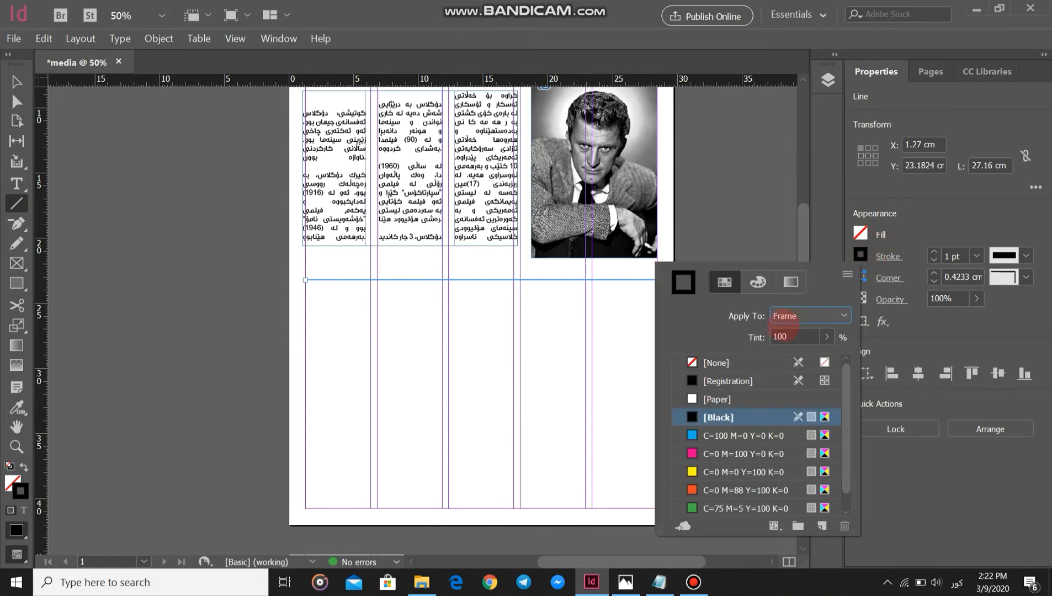
click(708, 362)
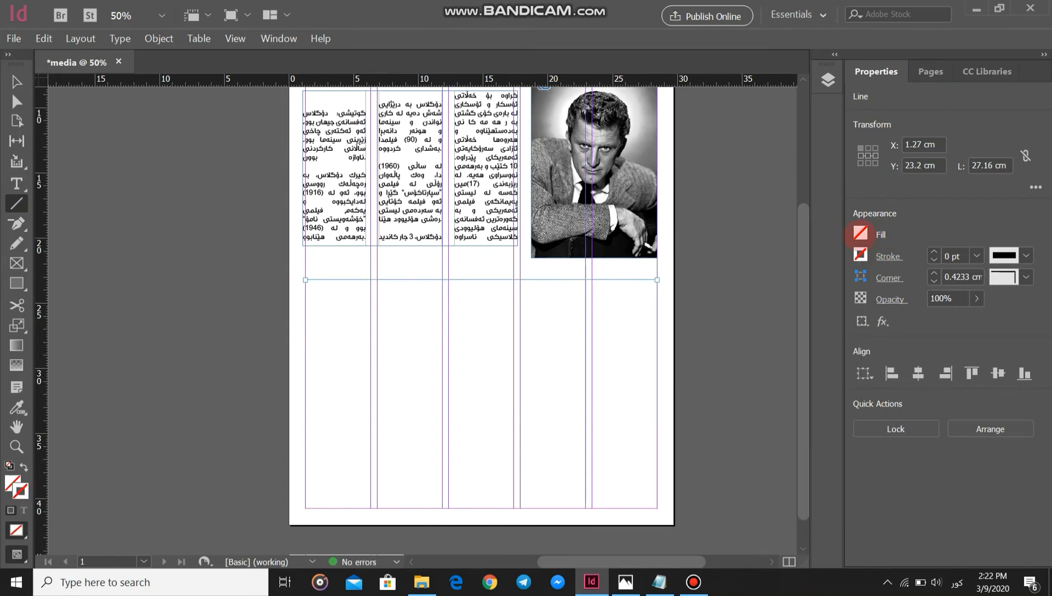
click(861, 233)
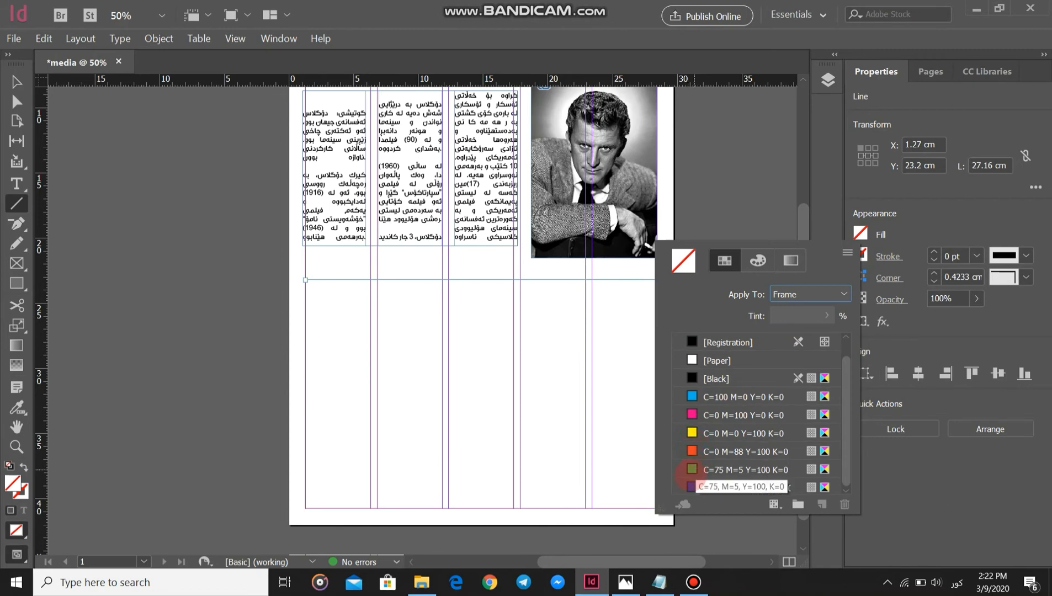
click(692, 469)
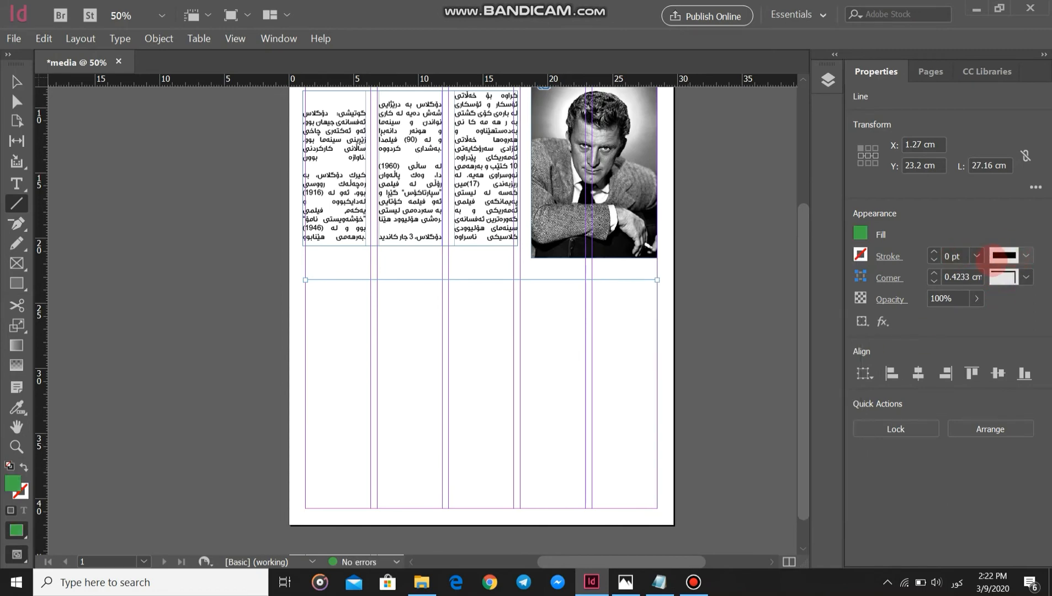
Step: Set the divider line's stroke type to Right Slant Hash and its weight to 16 pt
click(1027, 255)
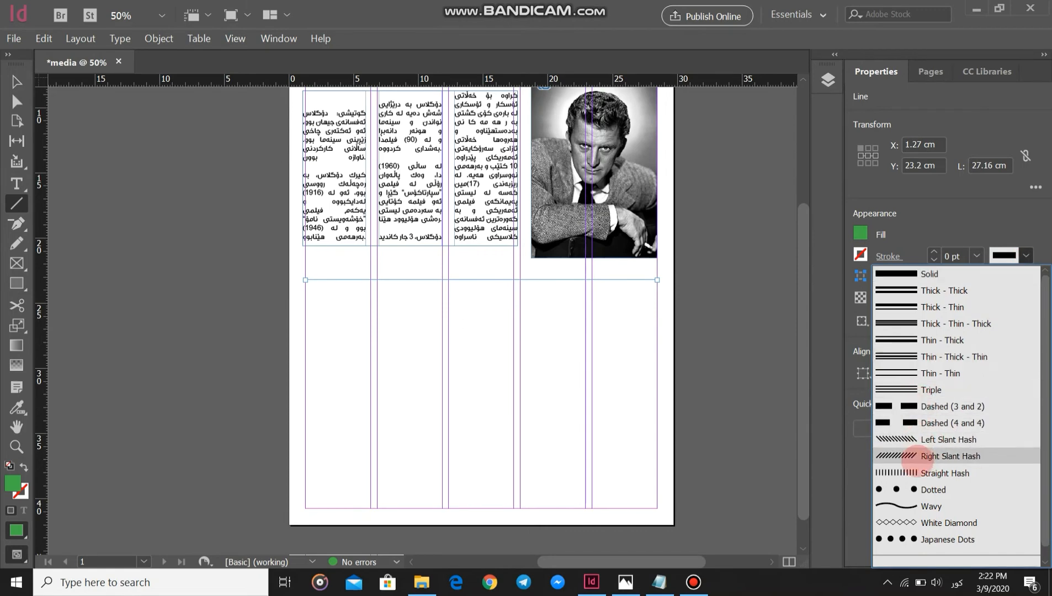
click(915, 452)
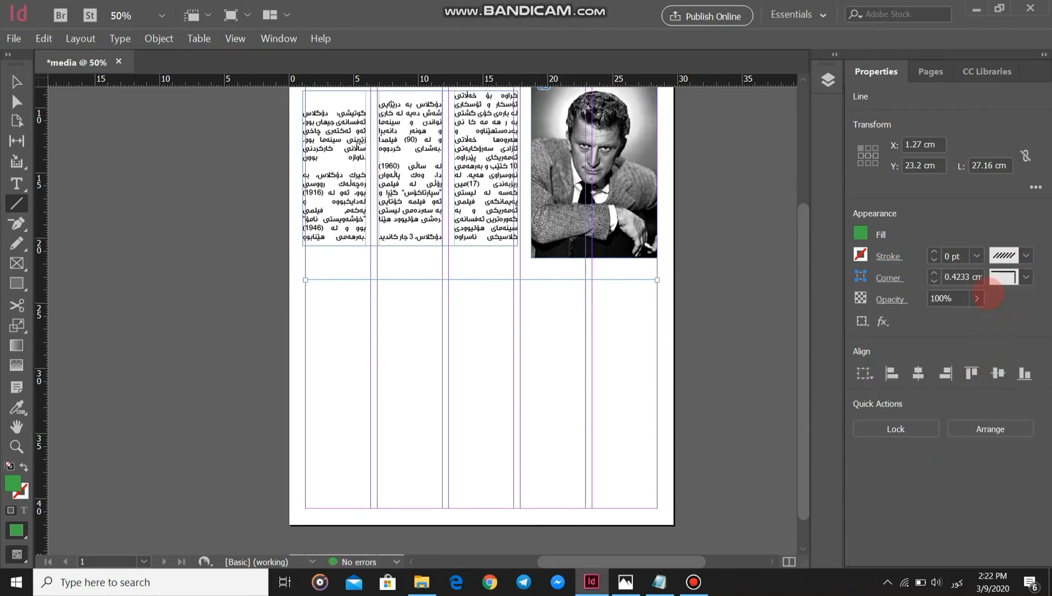
click(933, 252)
click(934, 251)
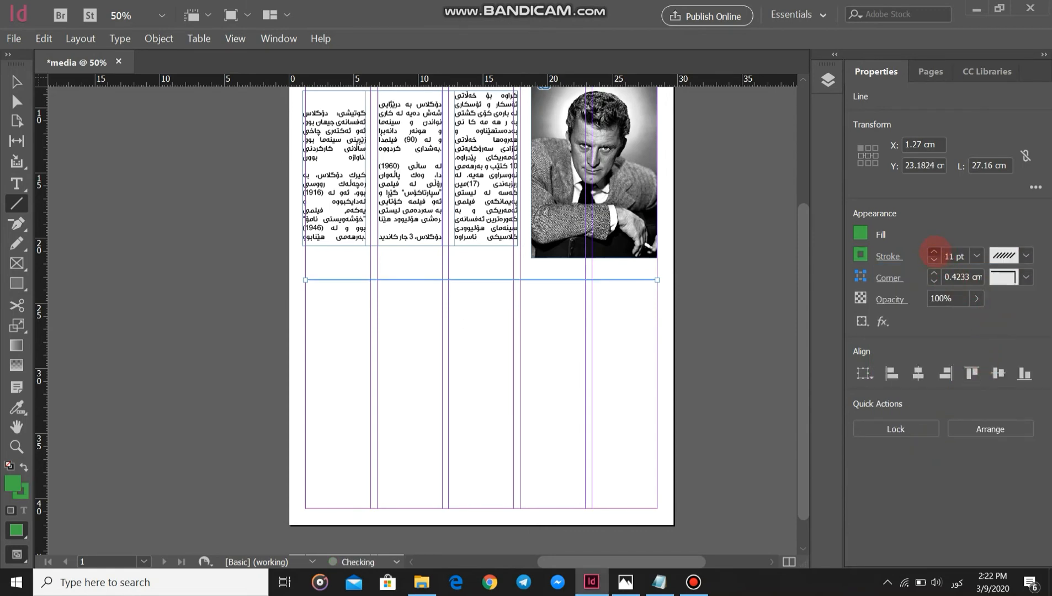
click(934, 251)
click(934, 251)
click(934, 251)
click(934, 251)
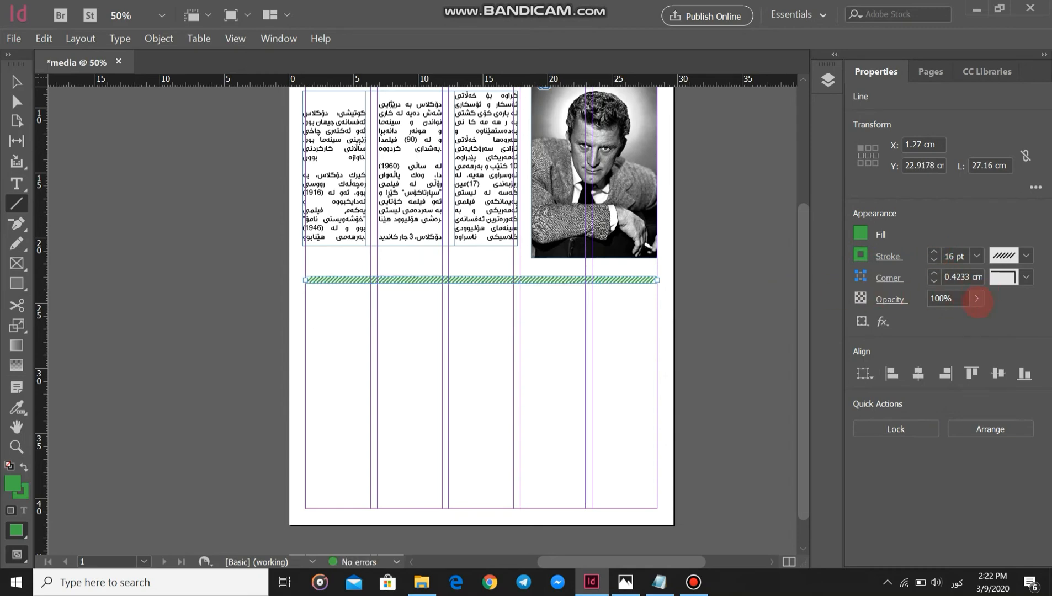
click(977, 299)
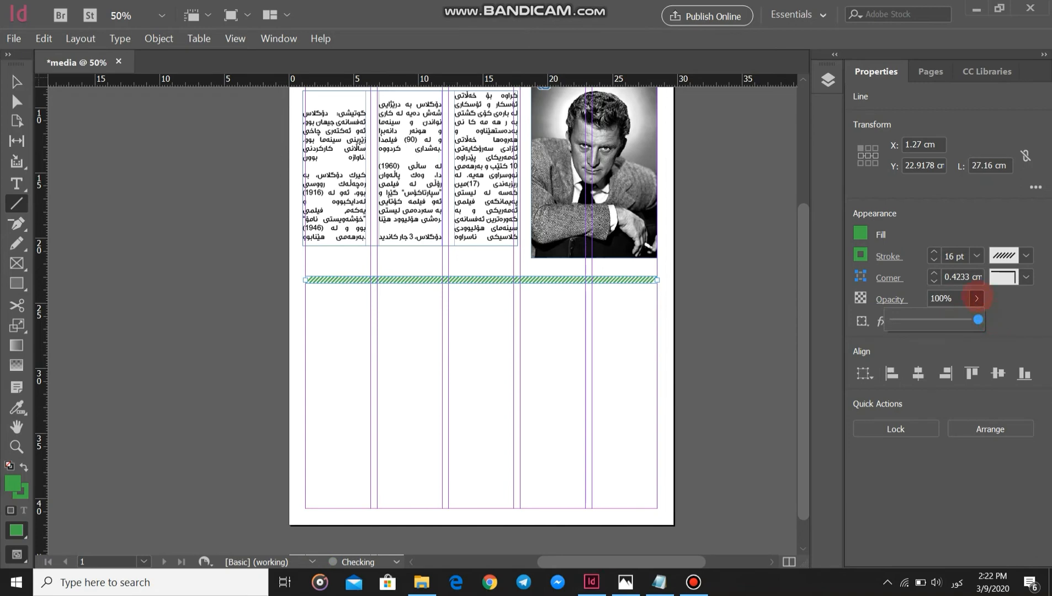
click(383, 298)
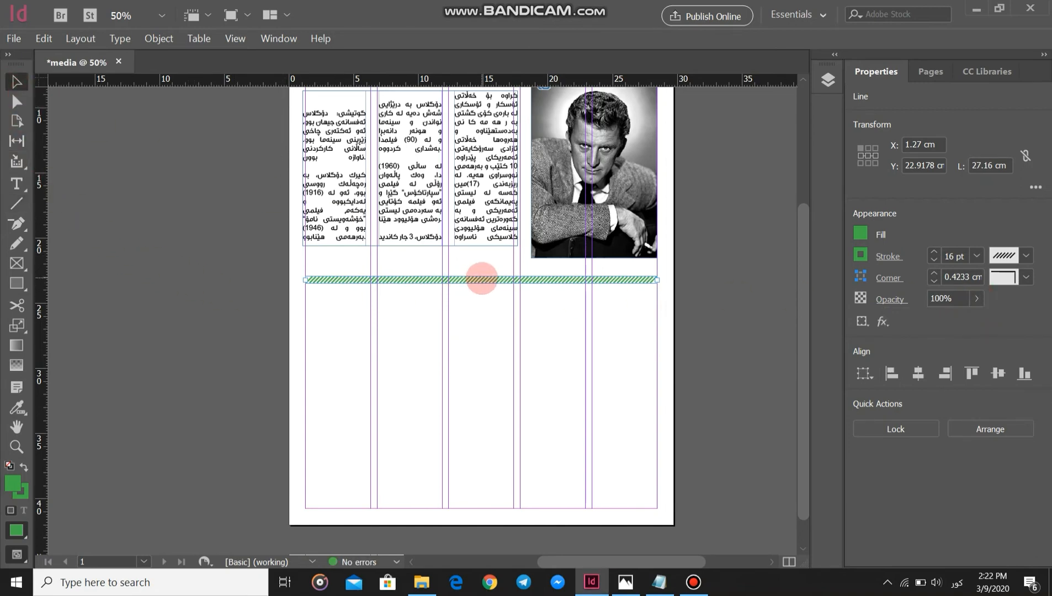
Step: Move the green divider line up to just below the photo, at about Y 21.9 cm
key(Up)
key(Up)
key(Up)
key(Up)
key(Up)
key(Up)
key(Up)
key(Up)
key(Up)
key(Up)
key(Up)
key(Up)
key(Up)
key(Up)
key(Up)
key(Up)
key(Up)
key(Up)
key(Up)
key(Up)
key(Up)
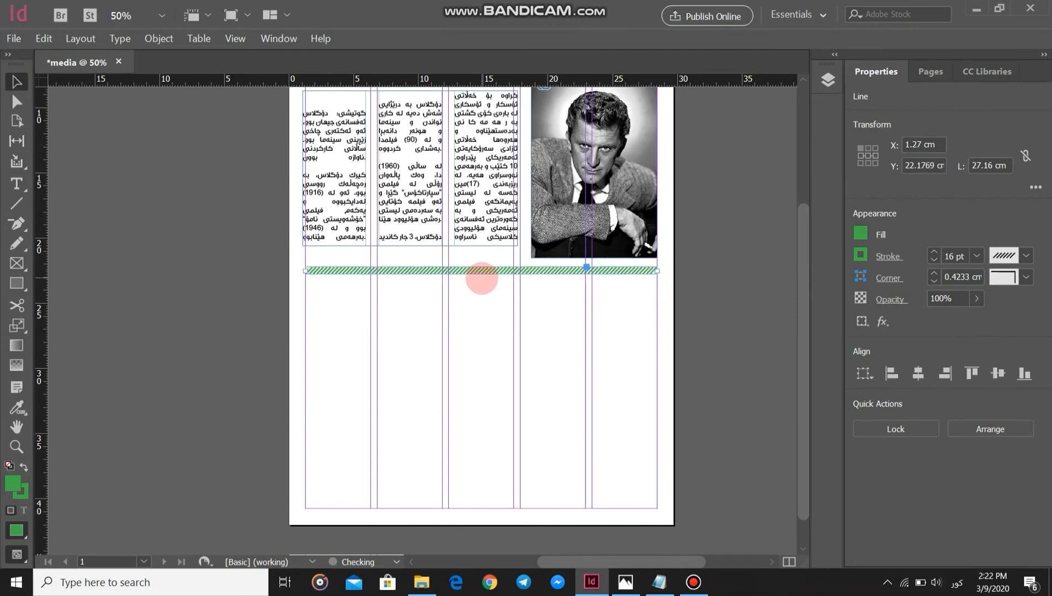
mouse_move(486, 269)
mouse_down()
mouse_move(486, 292)
mouse_move(488, 267)
mouse_up()
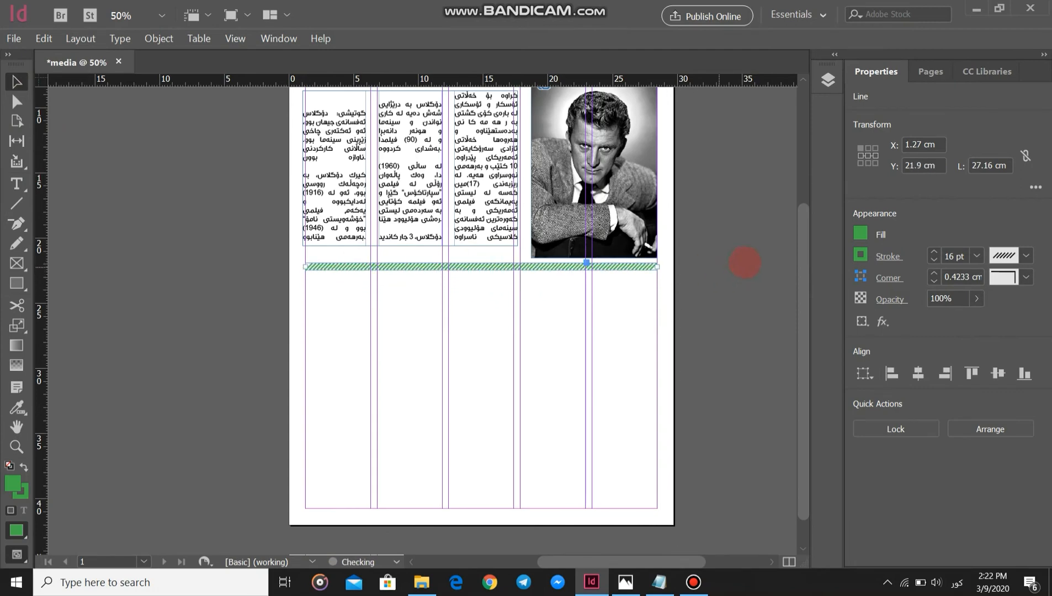
click(743, 260)
Step: Draw a rectangle about 11.06 cm wide and 18.03 cm high below the divider, spanning the two leftmost columns down to the bottom margin
scroll(712, 237, up, 4)
scroll(704, 224, down, 3)
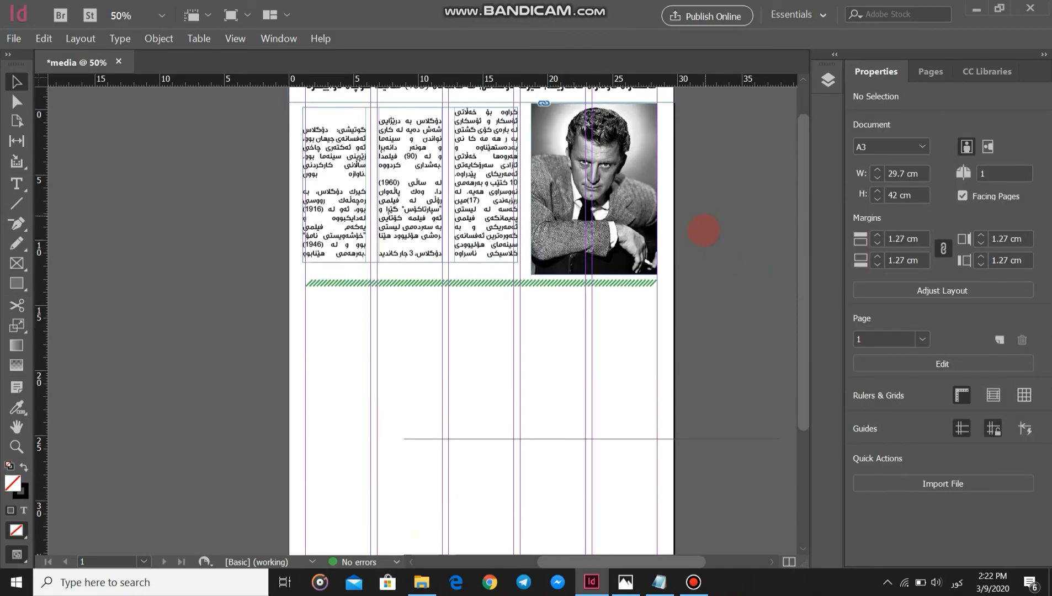
scroll(702, 228, up, 3)
scroll(703, 228, down, 3)
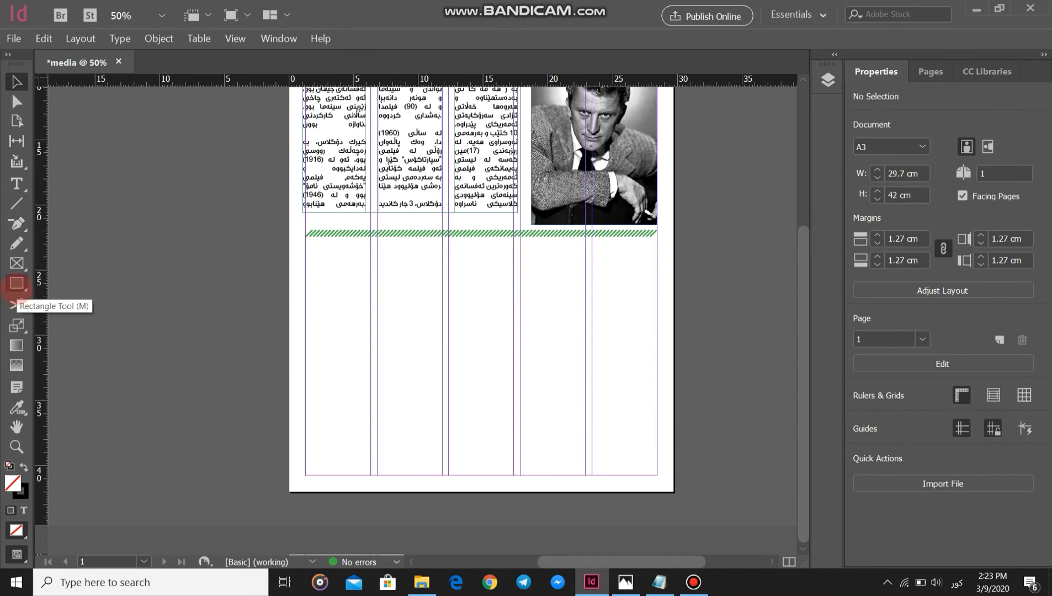
click(16, 284)
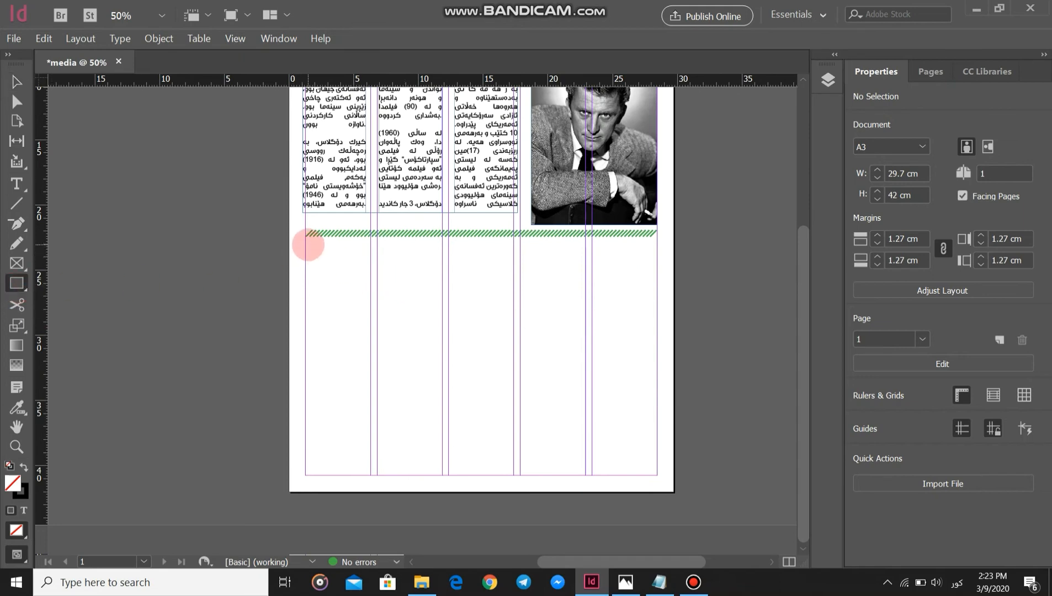
drag(306, 240, 447, 476)
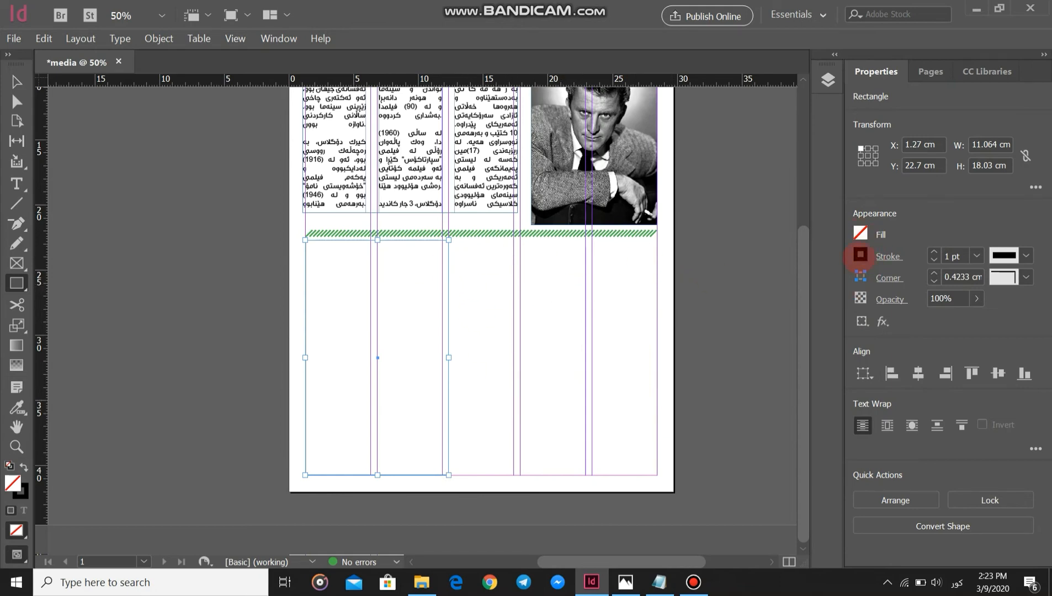
Step: Remove the rectangle's stroke and fill it with the orange swatch C=0 M=88 Y=100 K=0
click(860, 254)
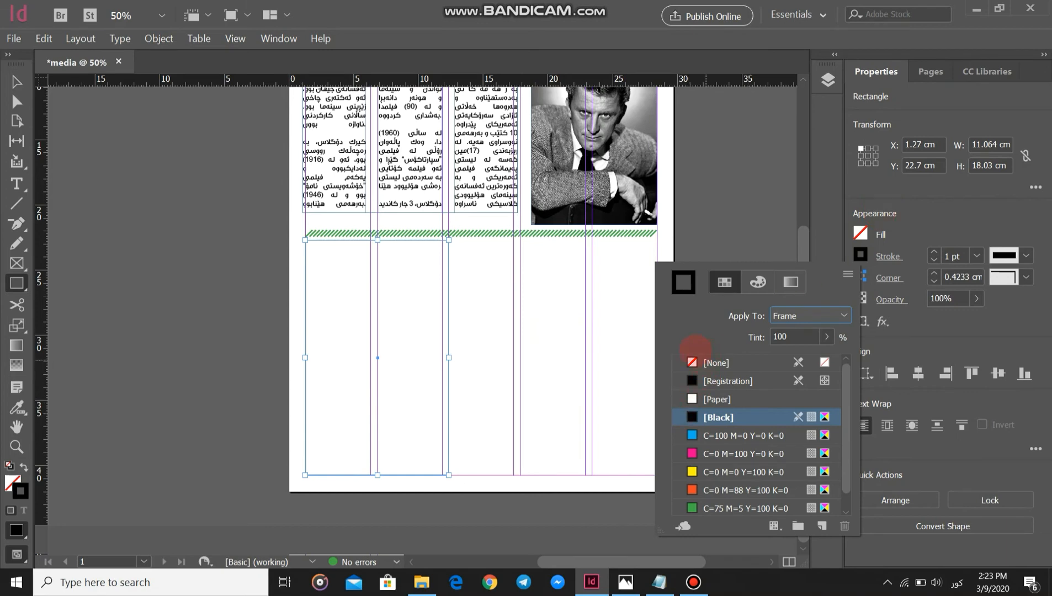
click(691, 362)
click(860, 233)
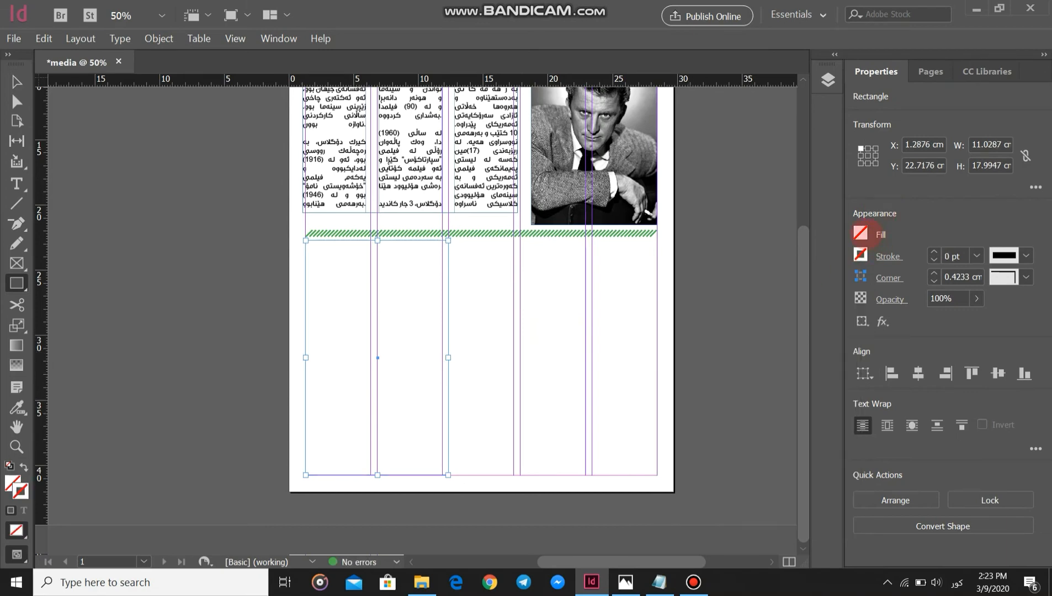
click(860, 233)
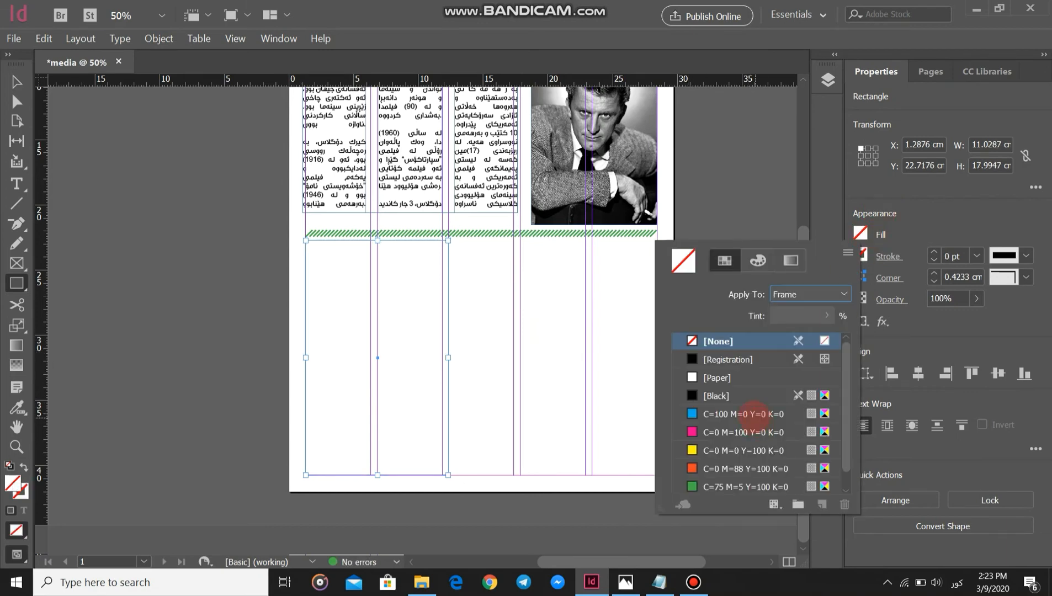
scroll(751, 422, down, 1)
click(692, 451)
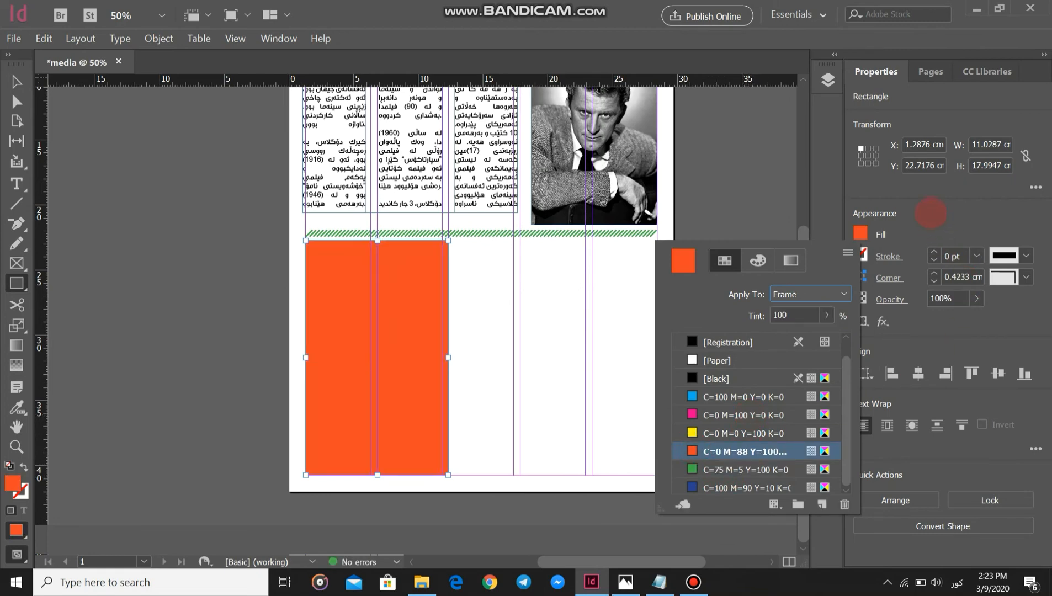
click(931, 213)
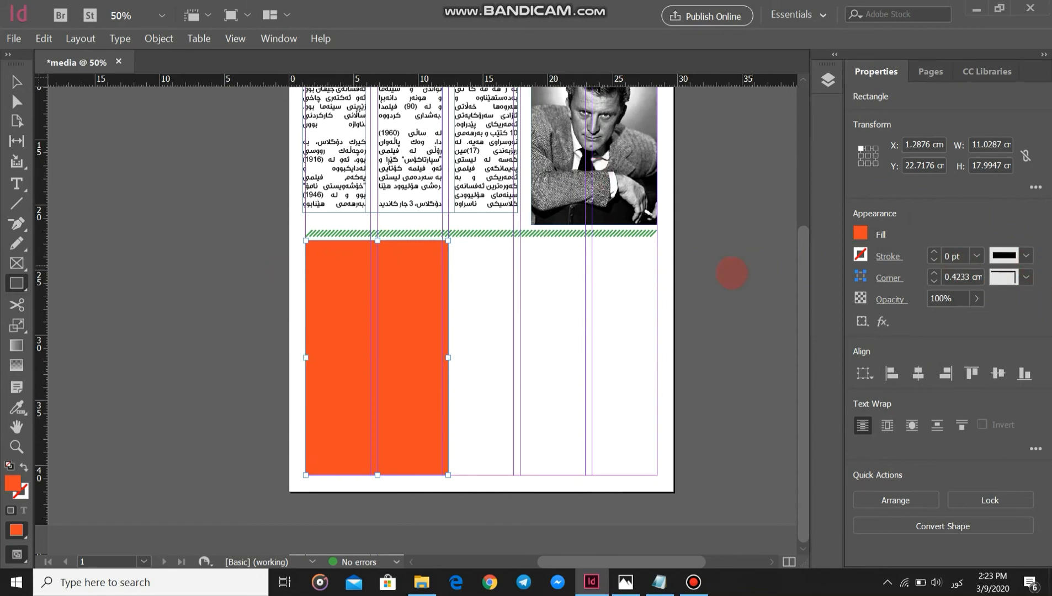
Step: Lower the orange rectangle's opacity to 60%
scroll(649, 197, up, 7)
scroll(657, 193, down, 6)
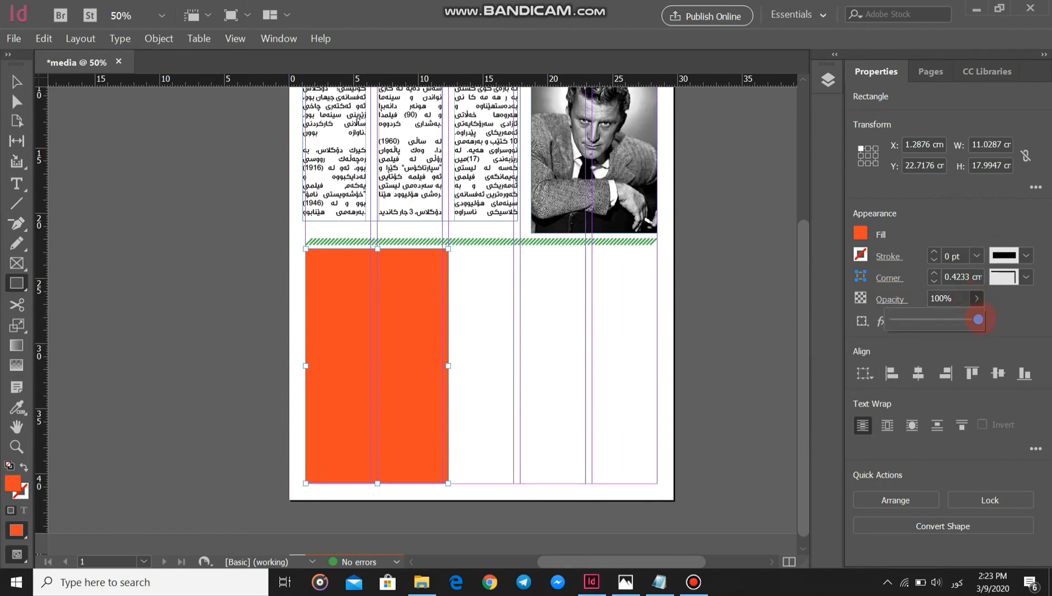
drag(936, 319, 932, 320)
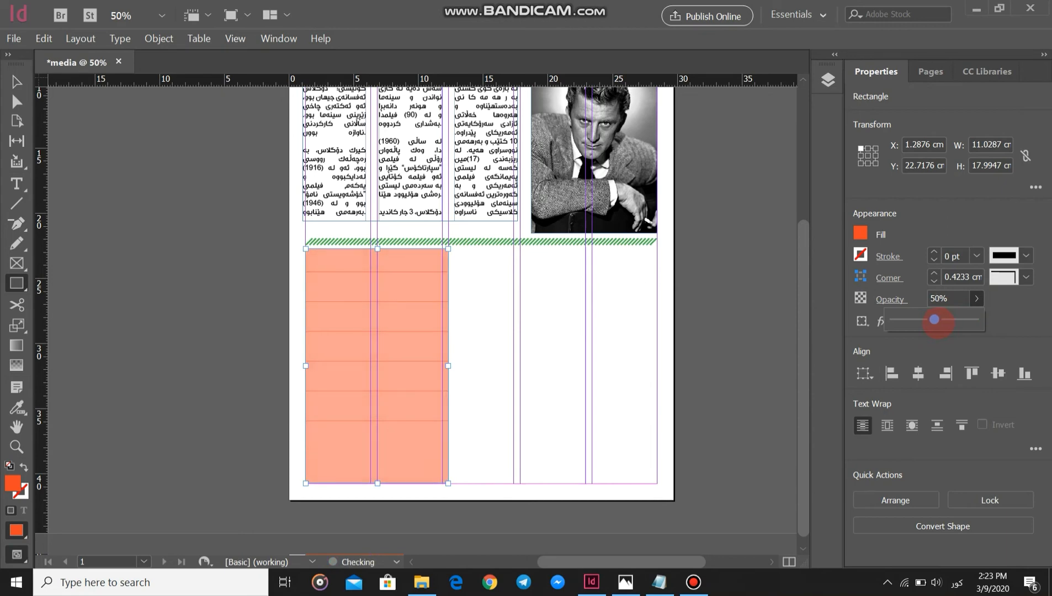
drag(935, 320, 942, 320)
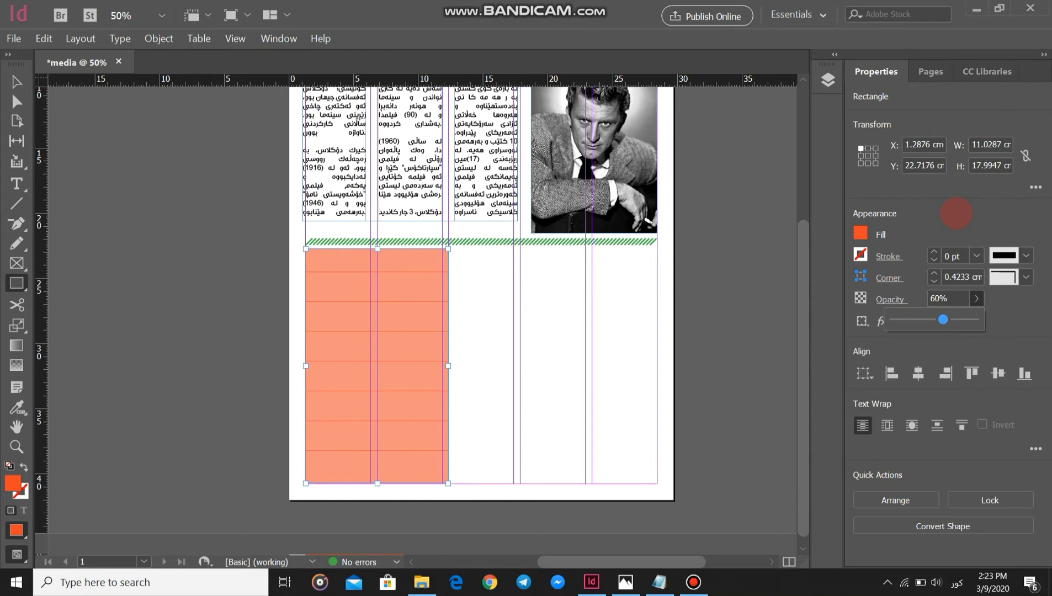
click(956, 213)
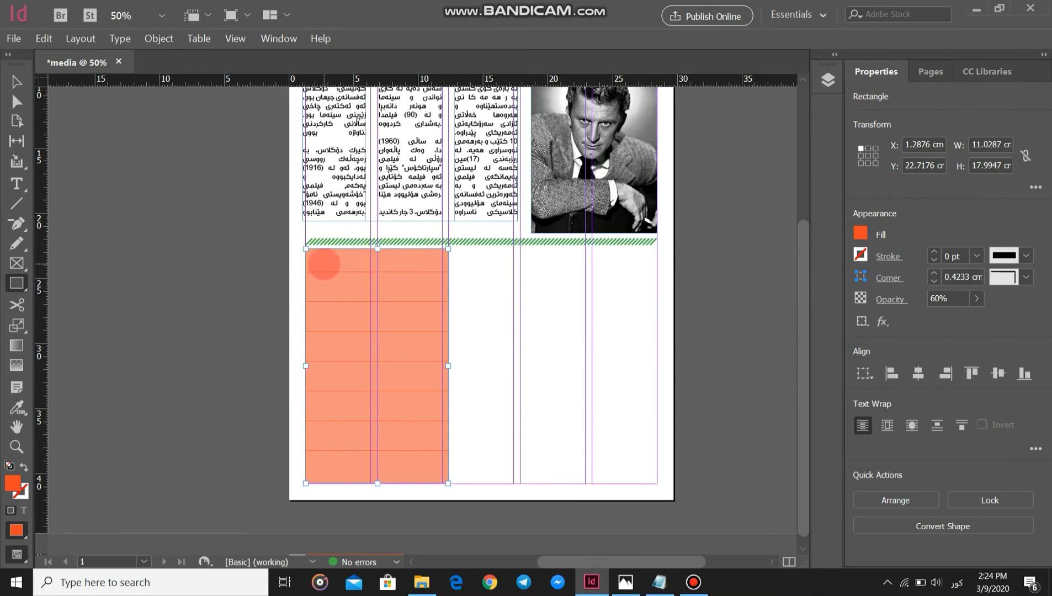
Step: Draw a text frame about 10.2 cm wide and 1.7 cm high across the top of the orange rectangle
key(t)
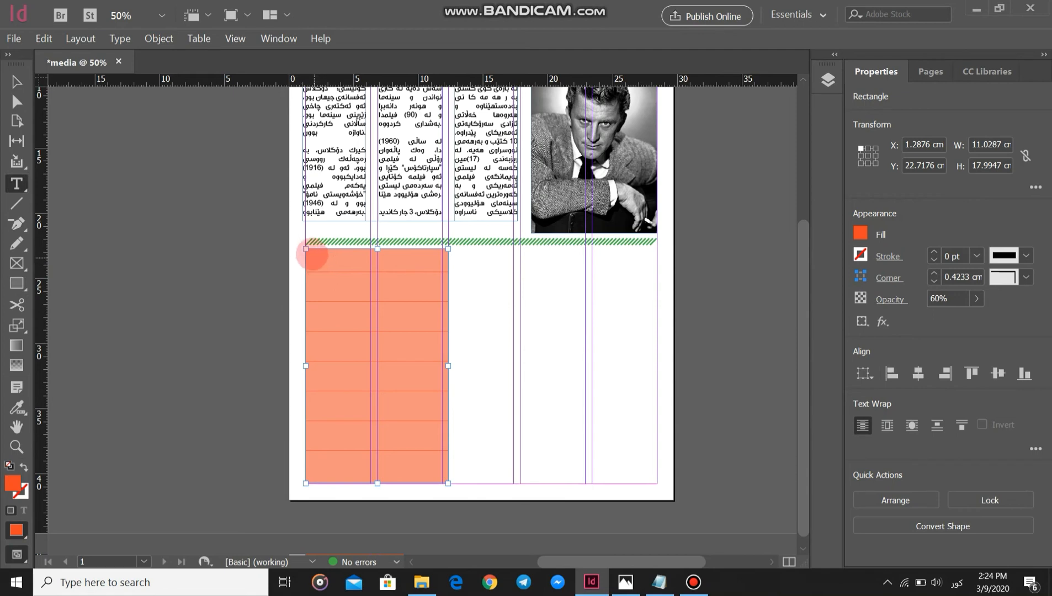
drag(311, 253, 445, 273)
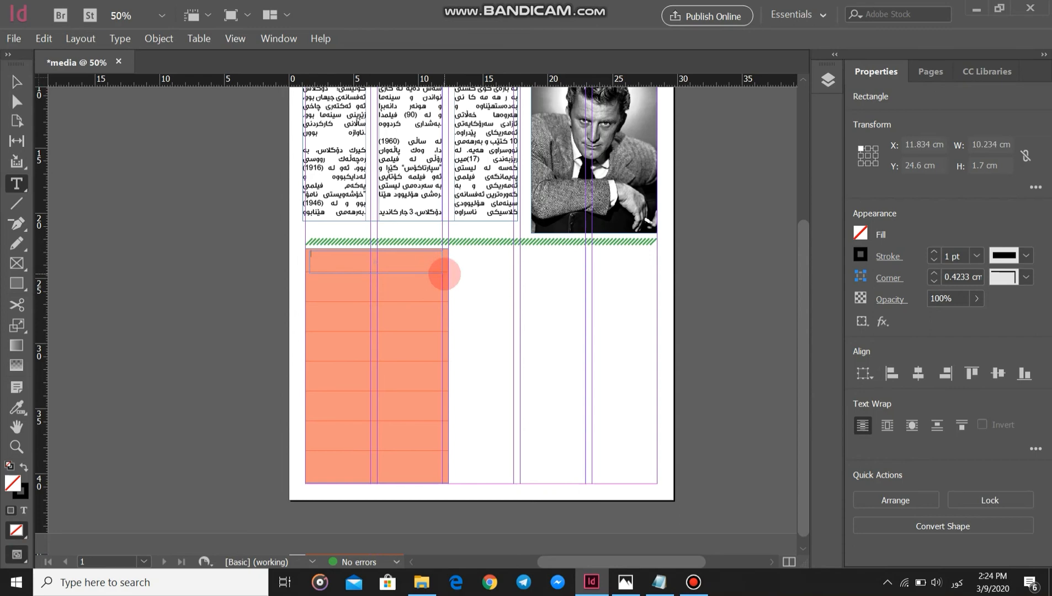
drag(444, 273, 444, 274)
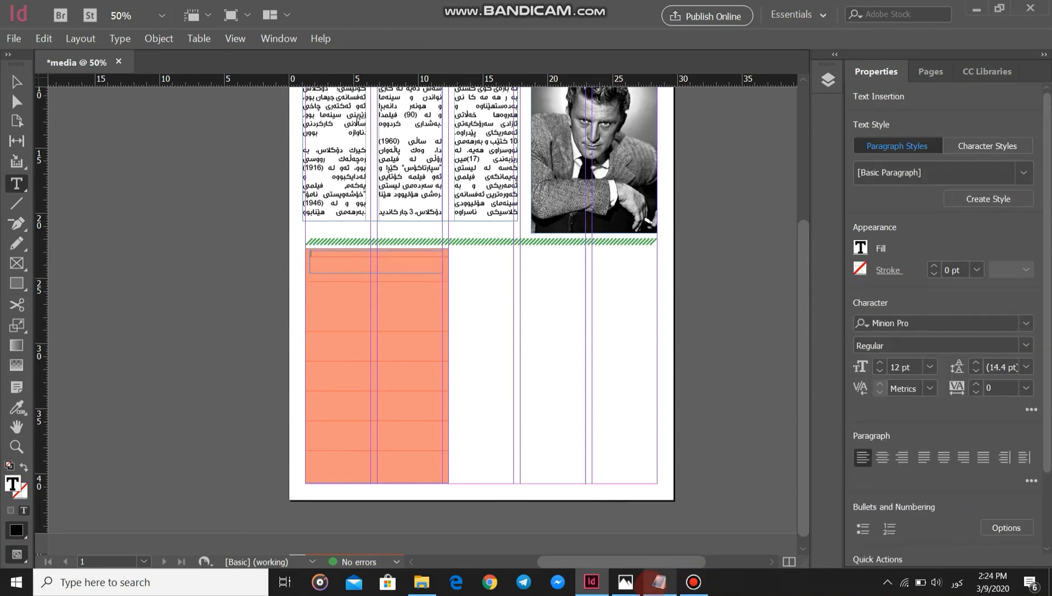
Step: Switch to Notepad and copy the headline line about the poet's 100th birthday
click(659, 583)
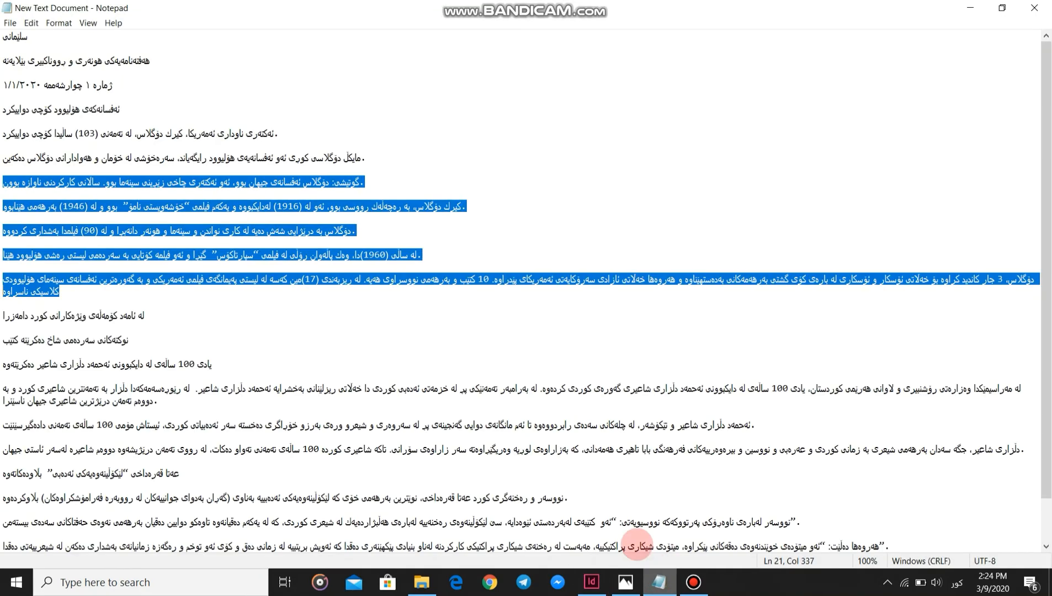
click(160, 303)
scroll(228, 331, down, 1)
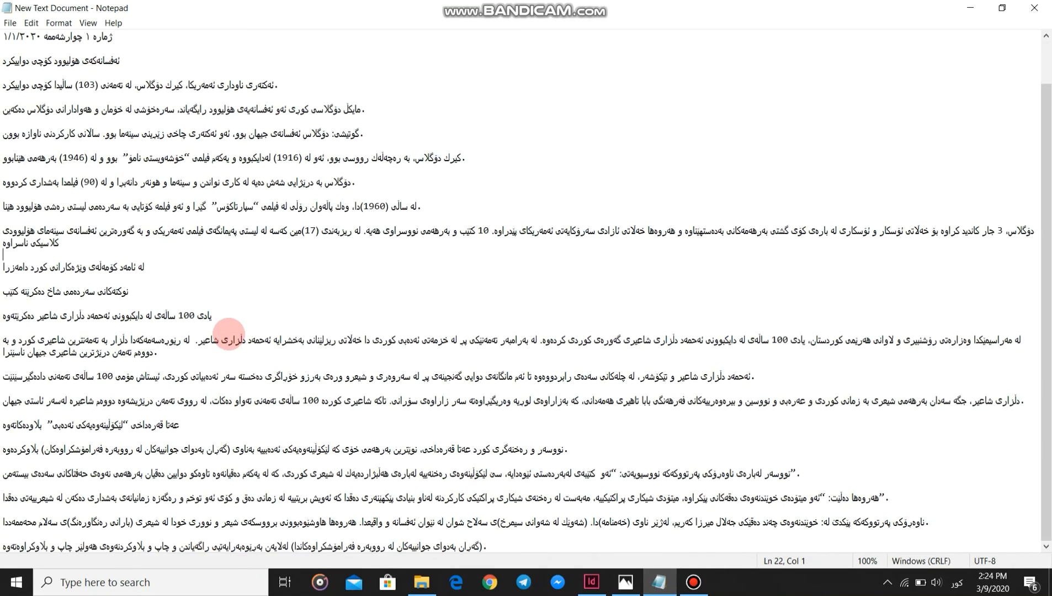
mouse_move(209, 316)
mouse_down()
mouse_move(192, 310)
mouse_move(217, 316)
mouse_up()
drag(6, 308, 46, 328)
right_click(48, 316)
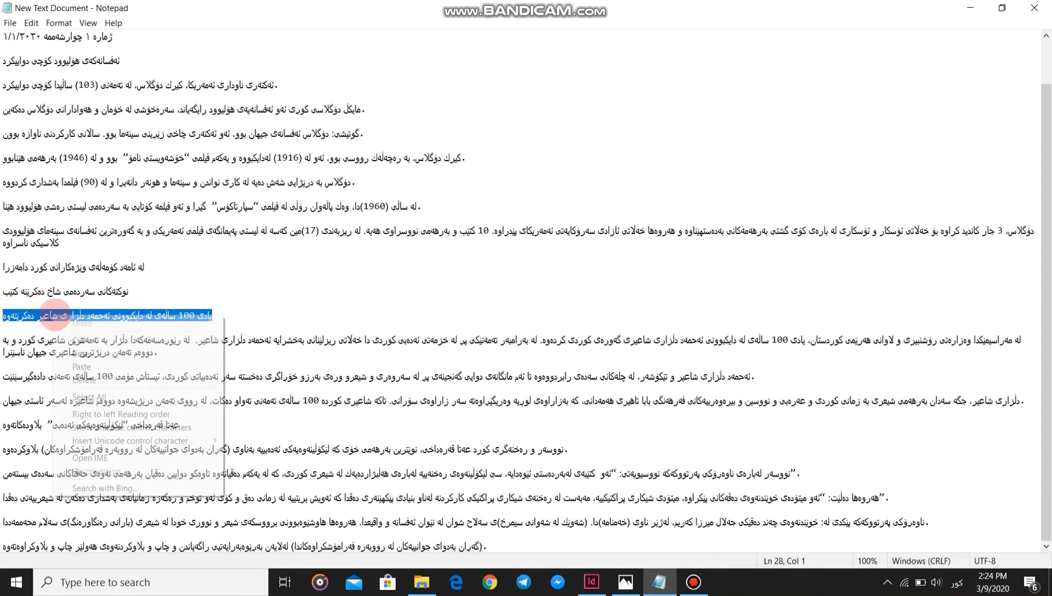
click(72, 353)
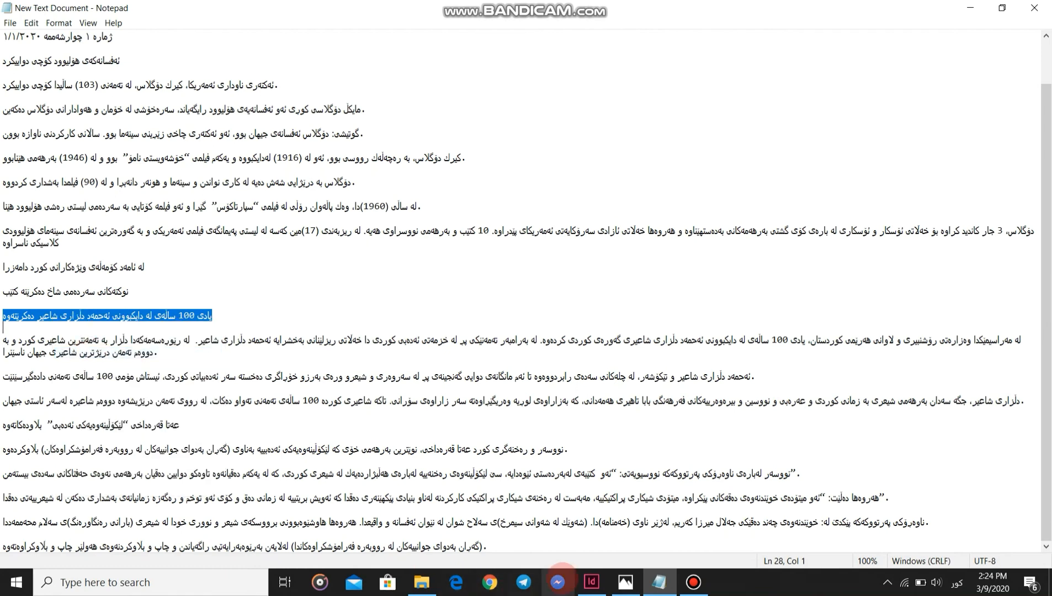
Step: Back in InDesign, paste the copied headline into the text frame on the orange rectangle
click(592, 582)
right_click(345, 268)
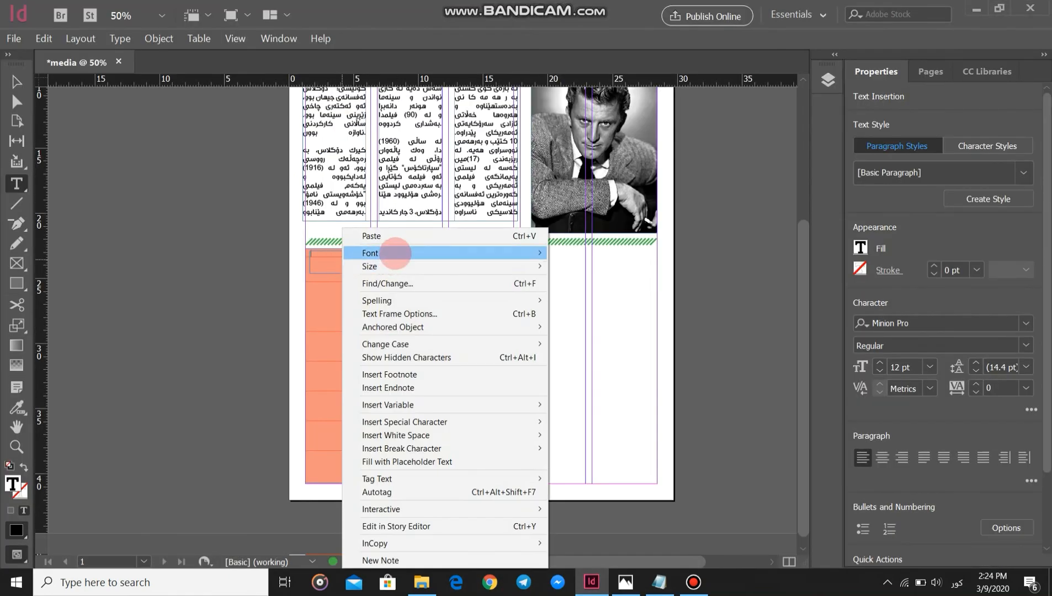
click(381, 235)
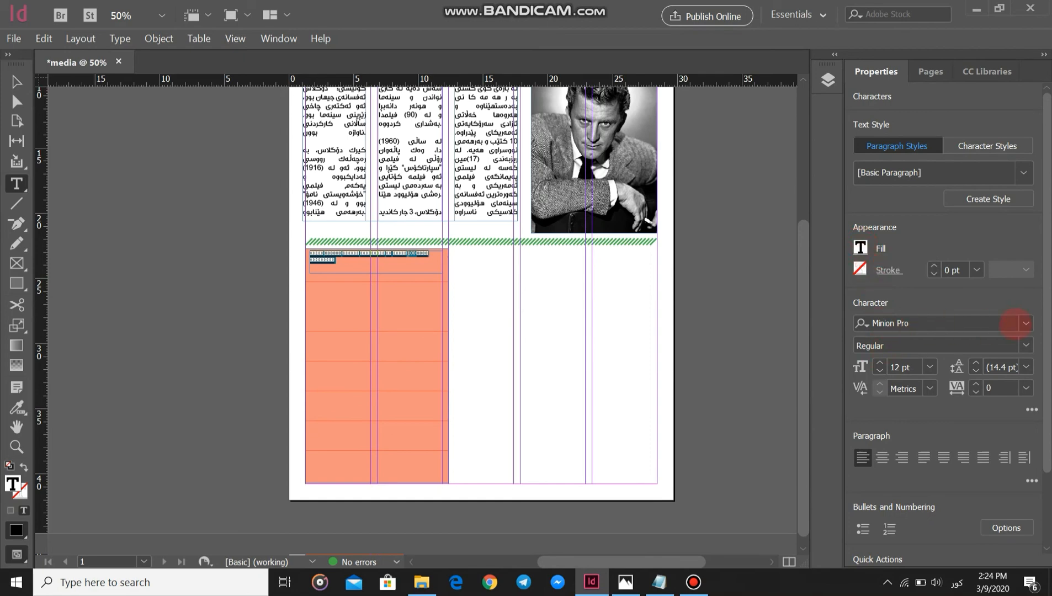
Step: Set the headline on the orange rectangle in the 59_Sarchia_Lumia font
click(1026, 323)
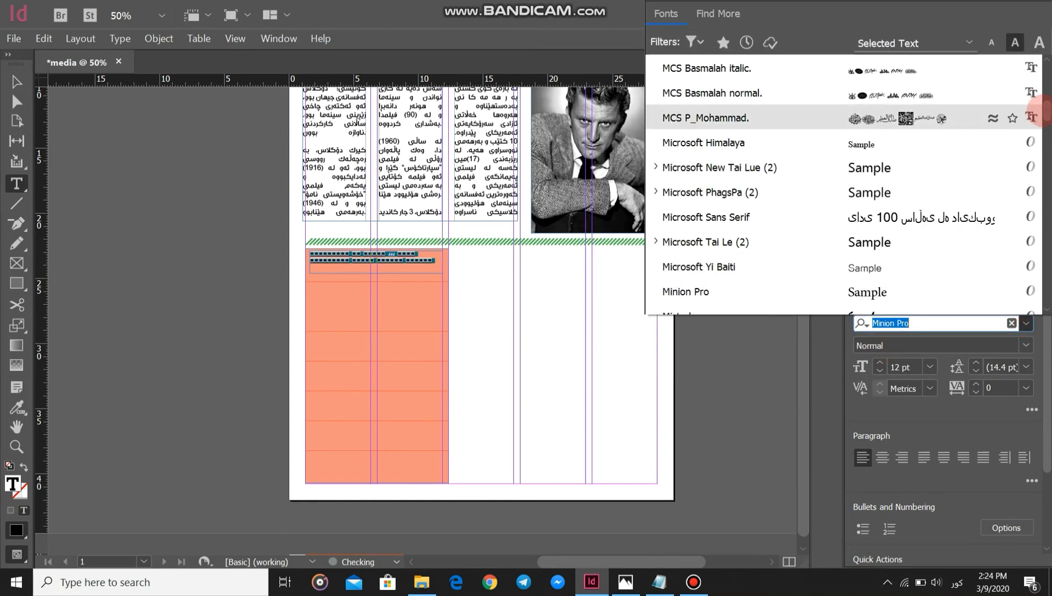
scroll(1026, 111, up, 3)
scroll(845, 182, up, 15)
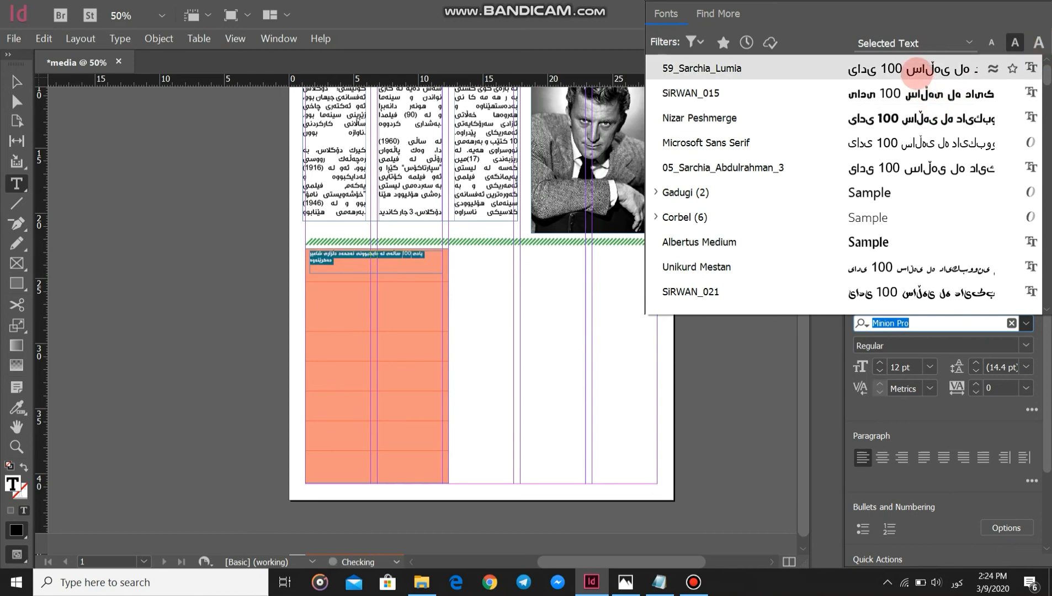
click(919, 68)
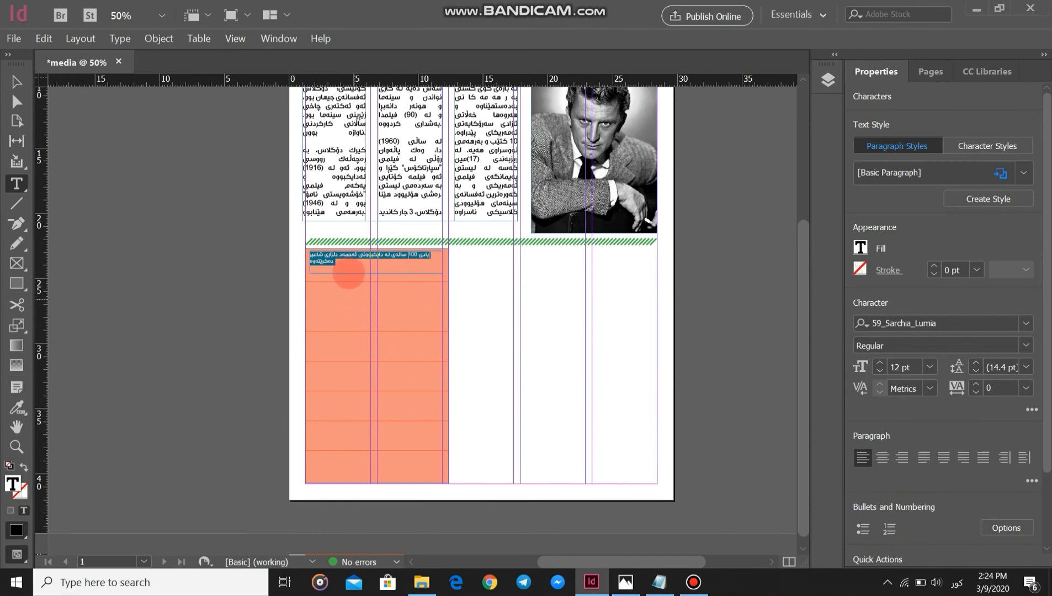
Step: Center the headline in its frame and set its font size to 13 pt
click(882, 457)
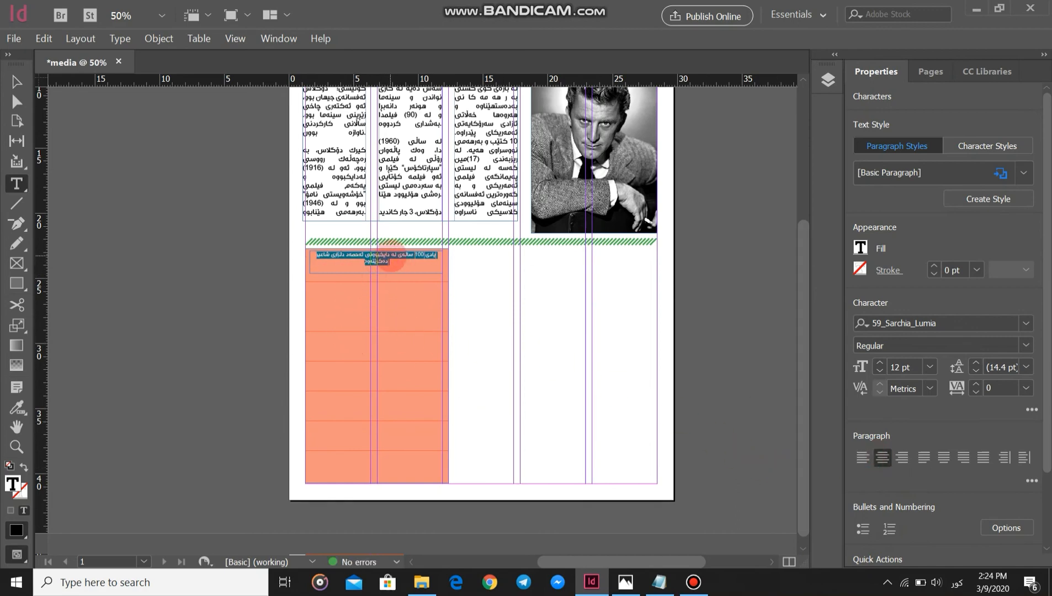
click(880, 363)
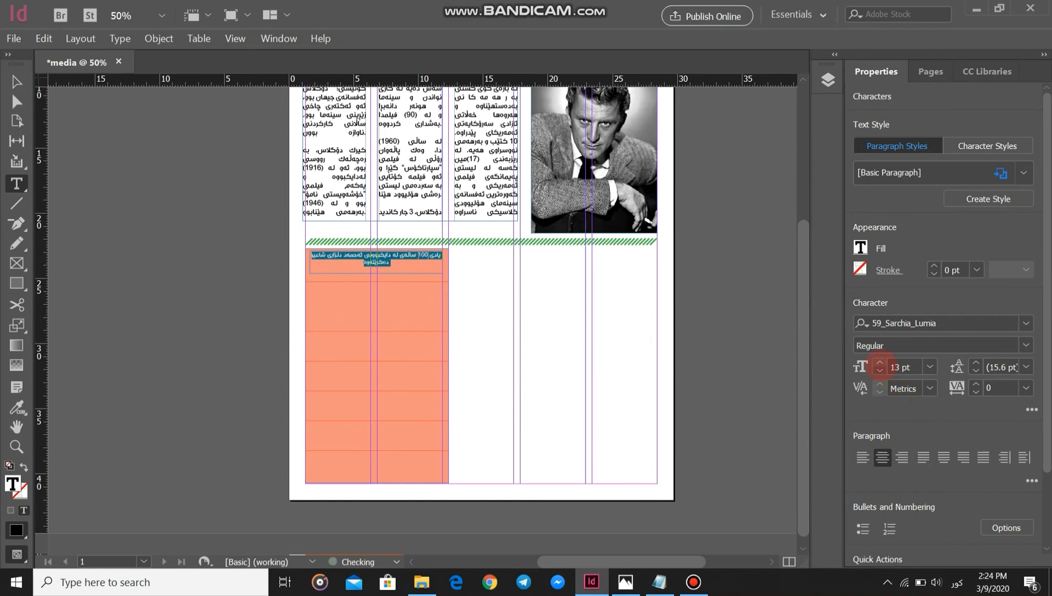
click(880, 362)
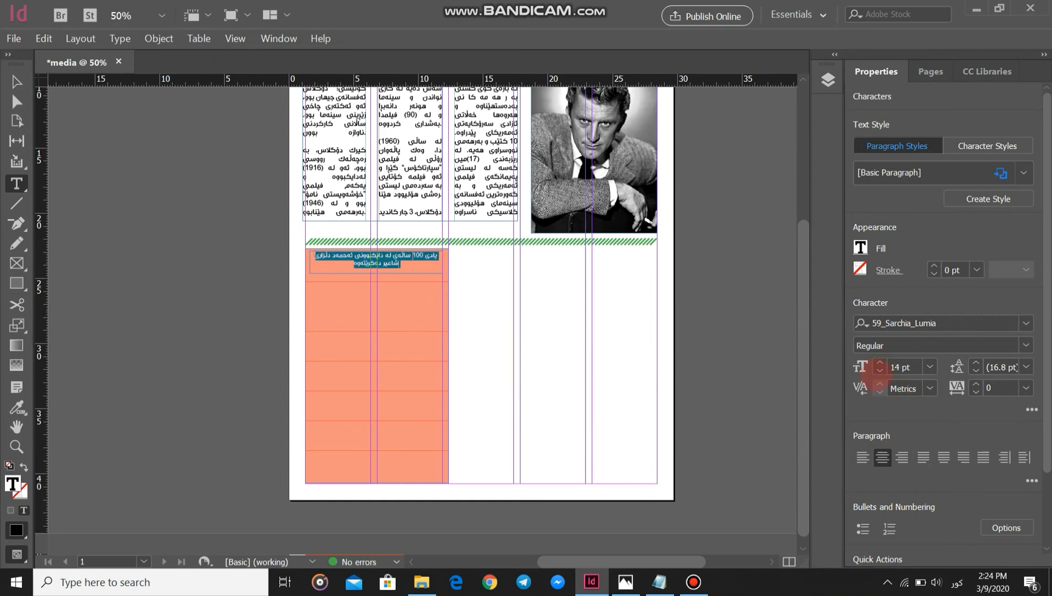
click(880, 370)
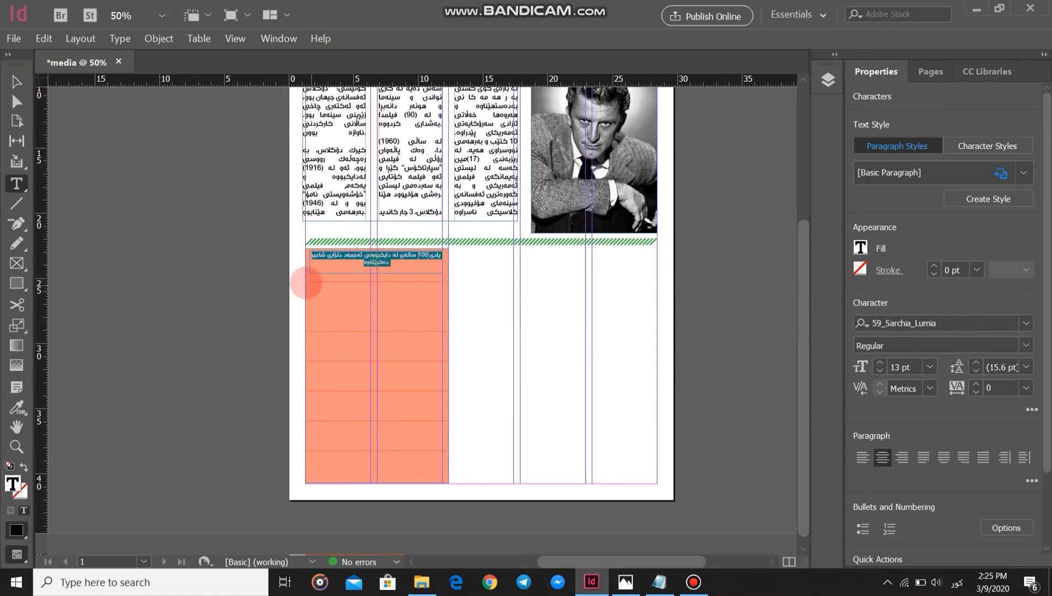
Step: Draw a text frame about 10.2 cm wide and 15.3 cm high below the headline, and copy the poet article's body text from Notepad
drag(310, 281, 442, 479)
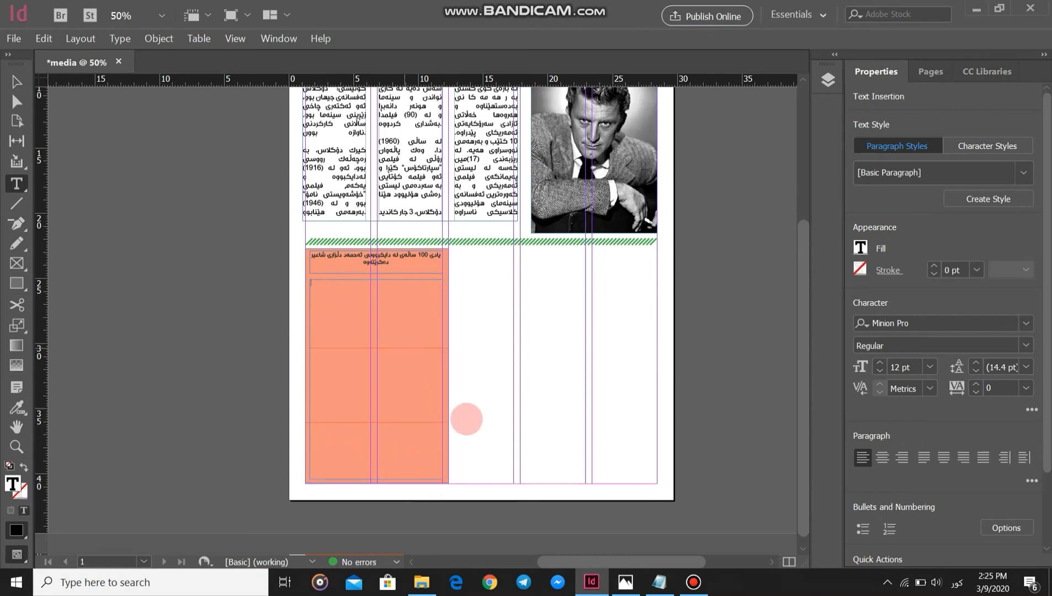
click(659, 582)
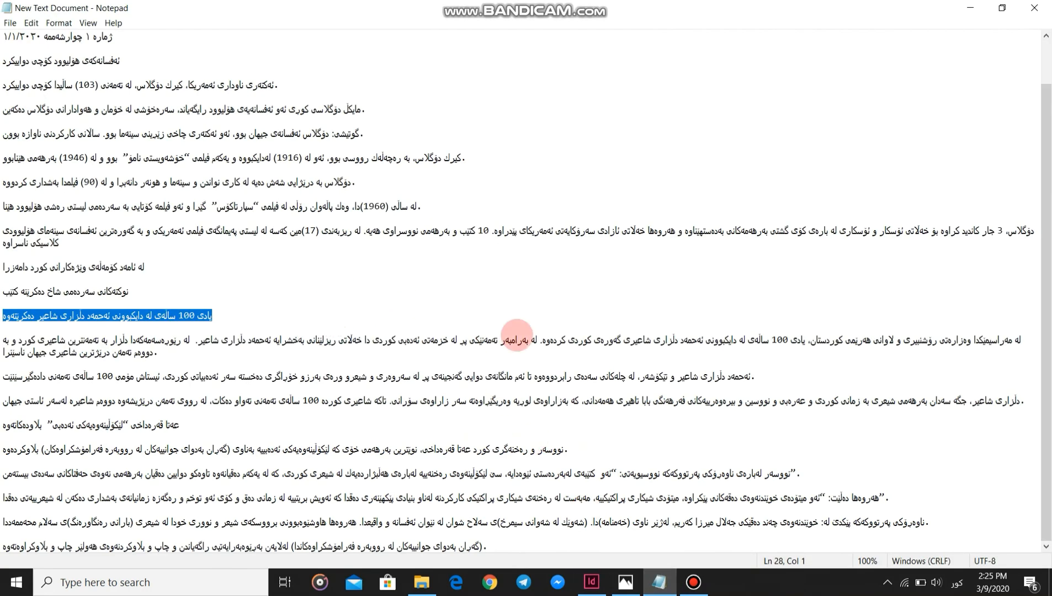
drag(1024, 345, 11, 402)
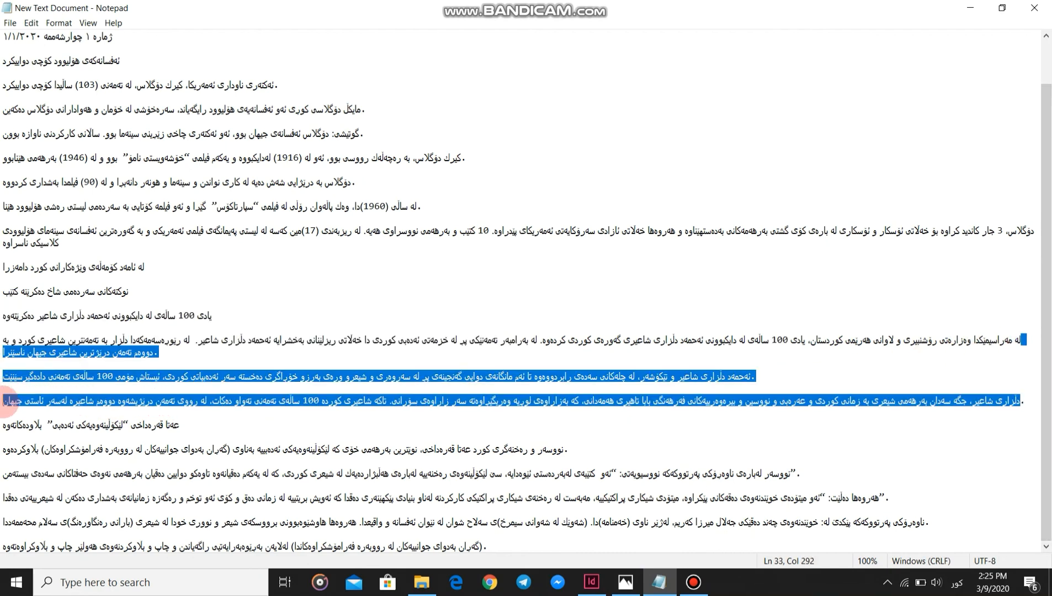
right_click(86, 375)
click(459, 549)
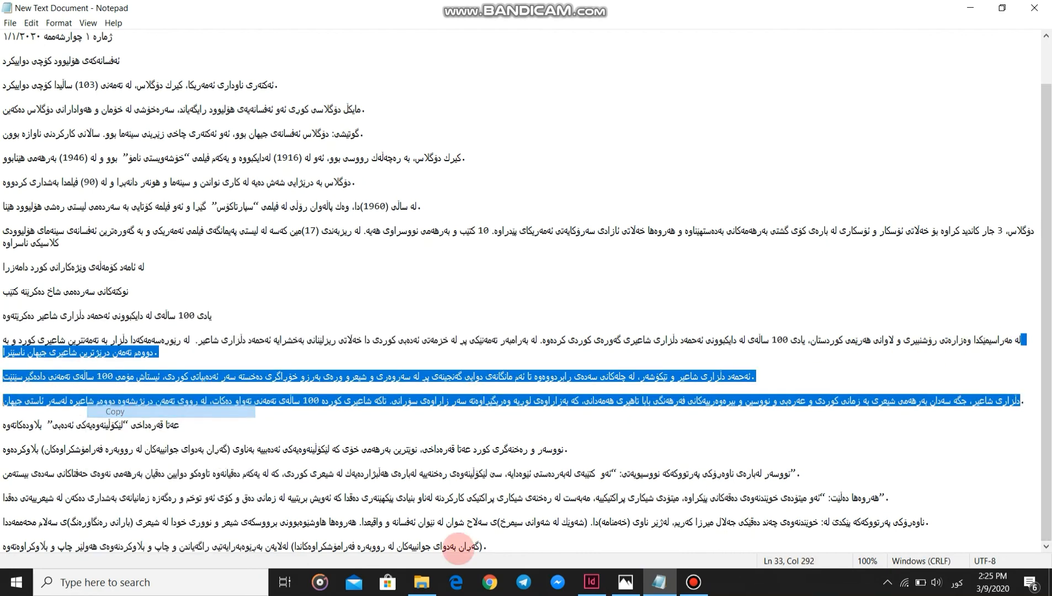
Step: Back in InDesign, paste the copied article text into the body frame below the headline
click(590, 577)
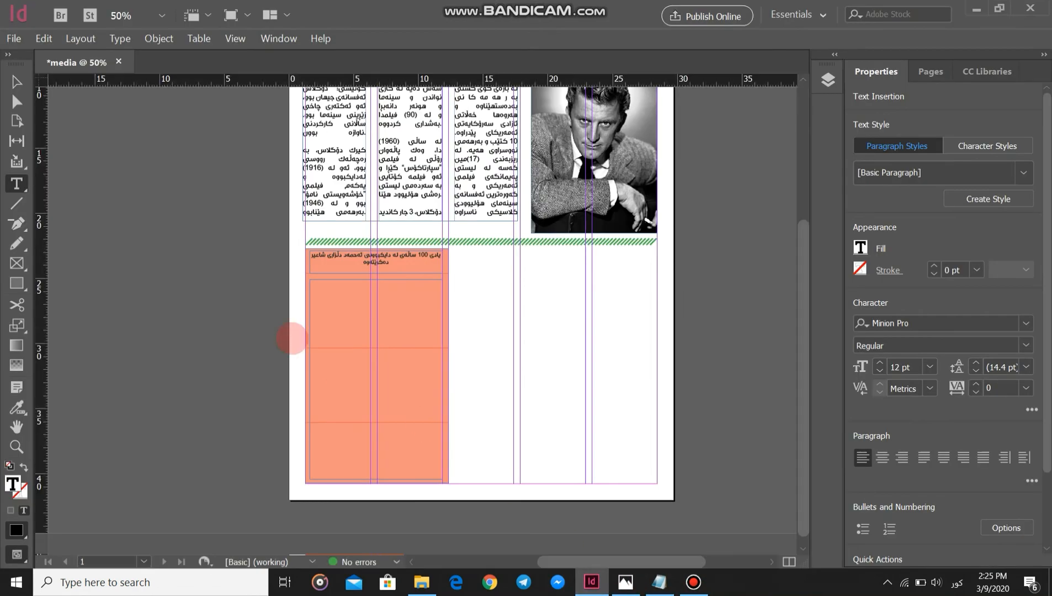
right_click(339, 290)
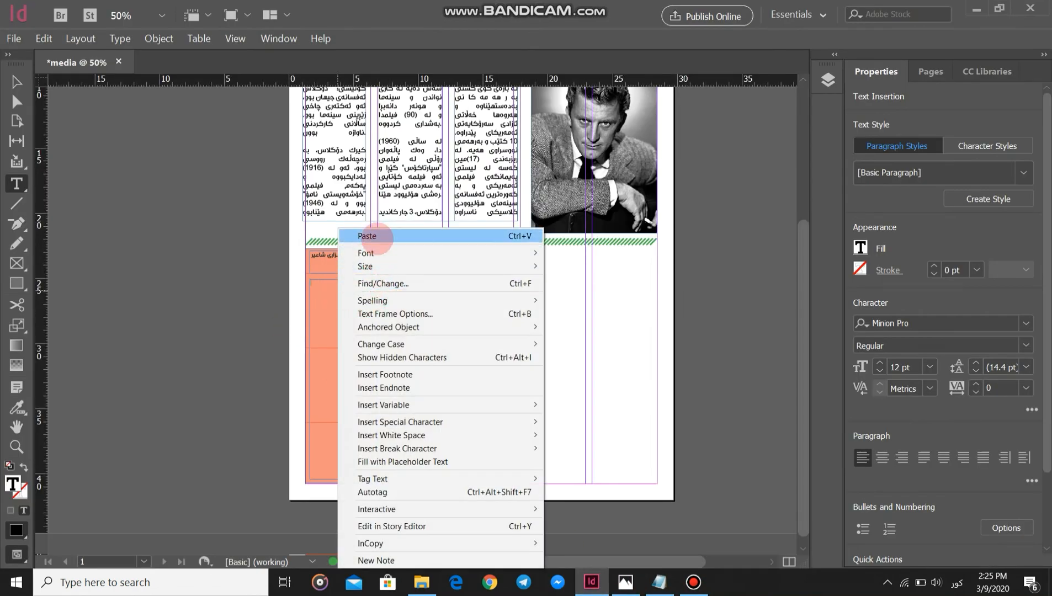
click(367, 236)
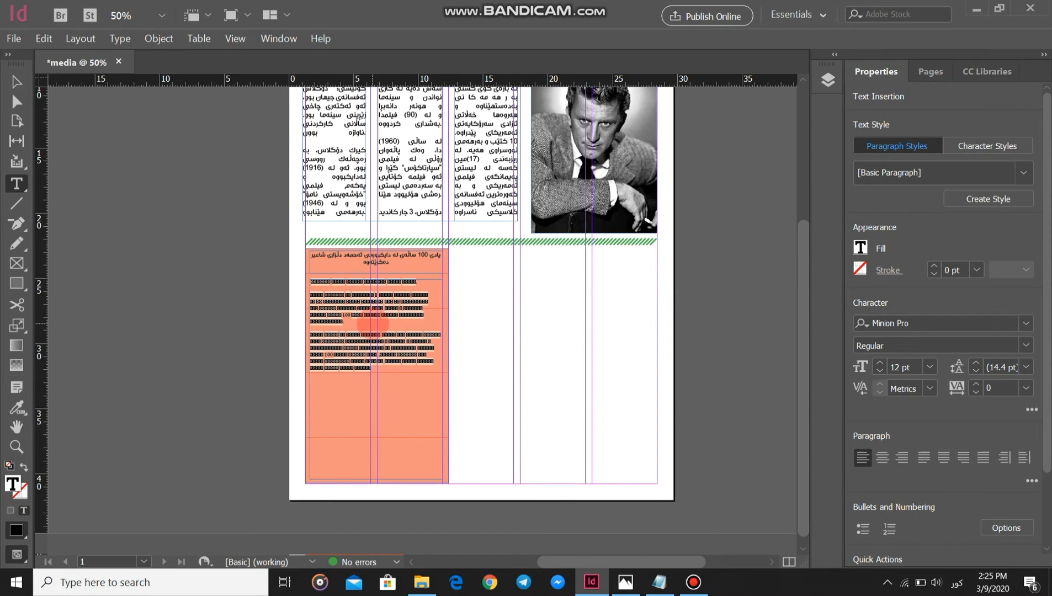
Step: Select all of the article's body text and set its fill color to [Paper]
key(ctrl+a)
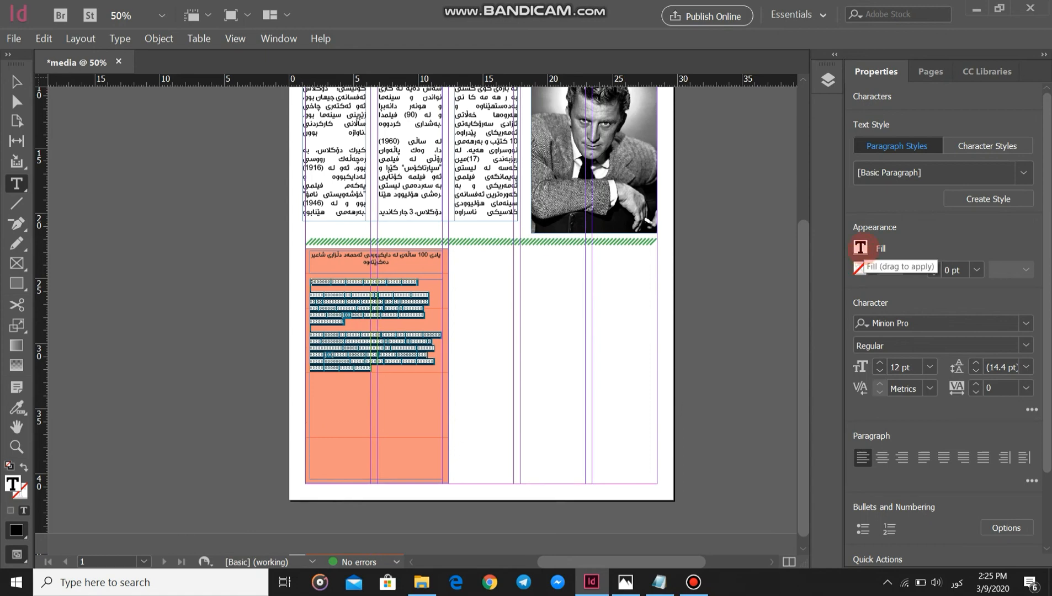
click(860, 248)
click(715, 391)
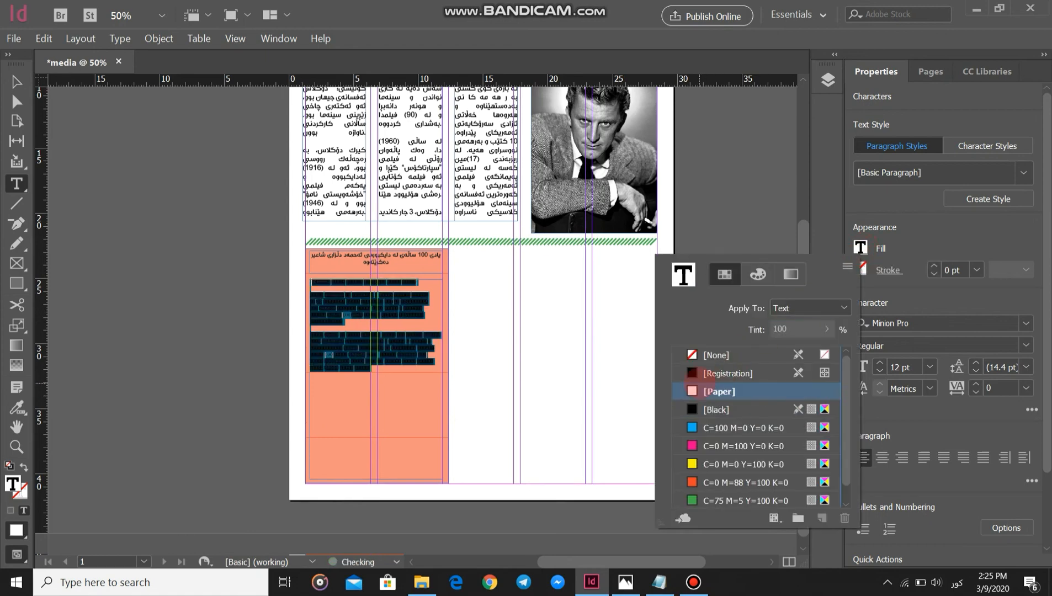
click(957, 298)
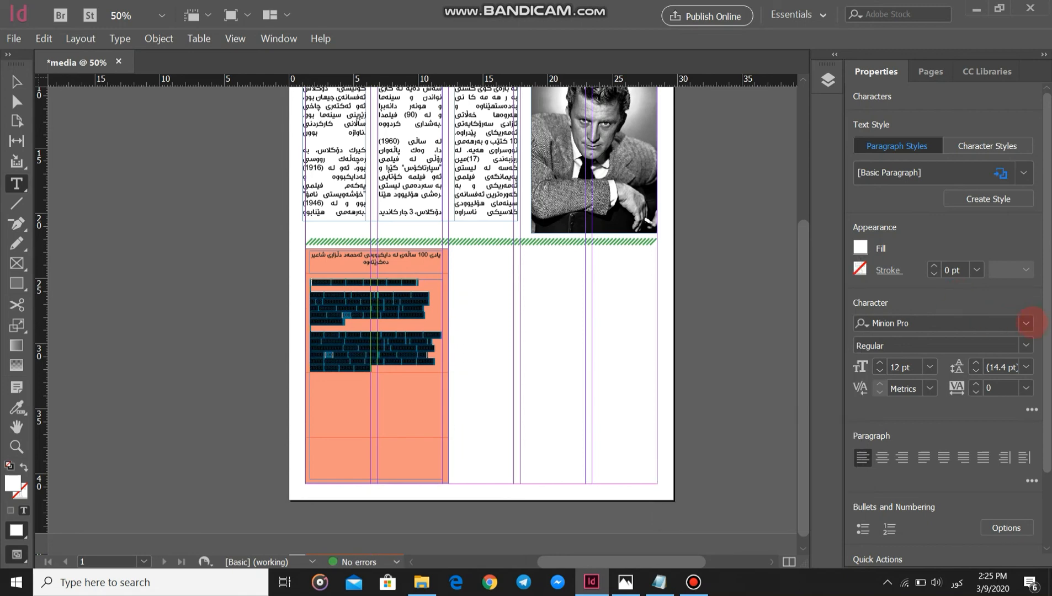
Step: Set the selected body text in Microsoft Sans Serif and justify all its lines
click(1026, 323)
click(937, 221)
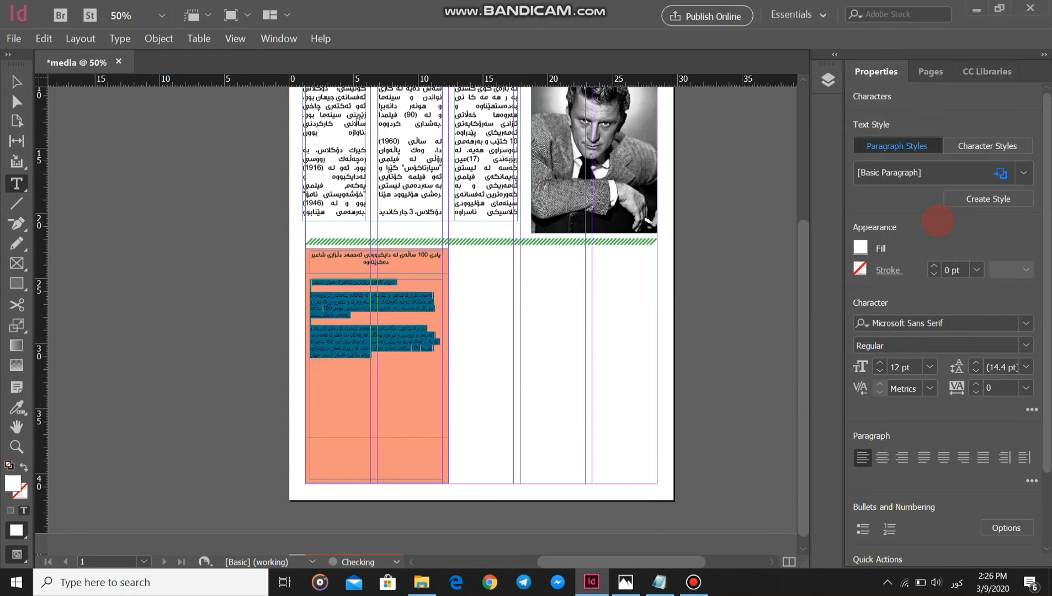
click(883, 457)
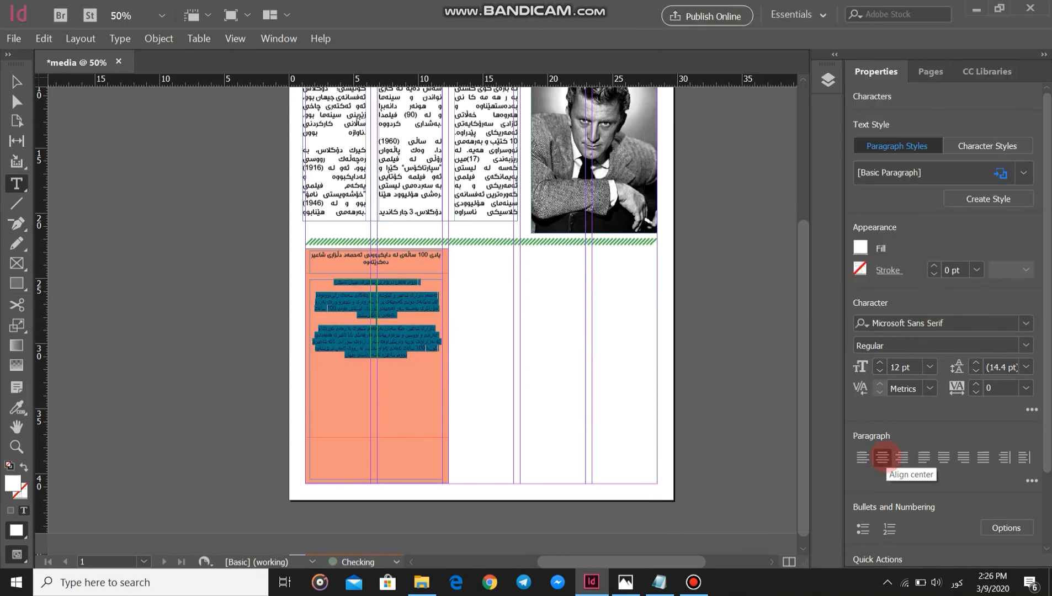
click(982, 457)
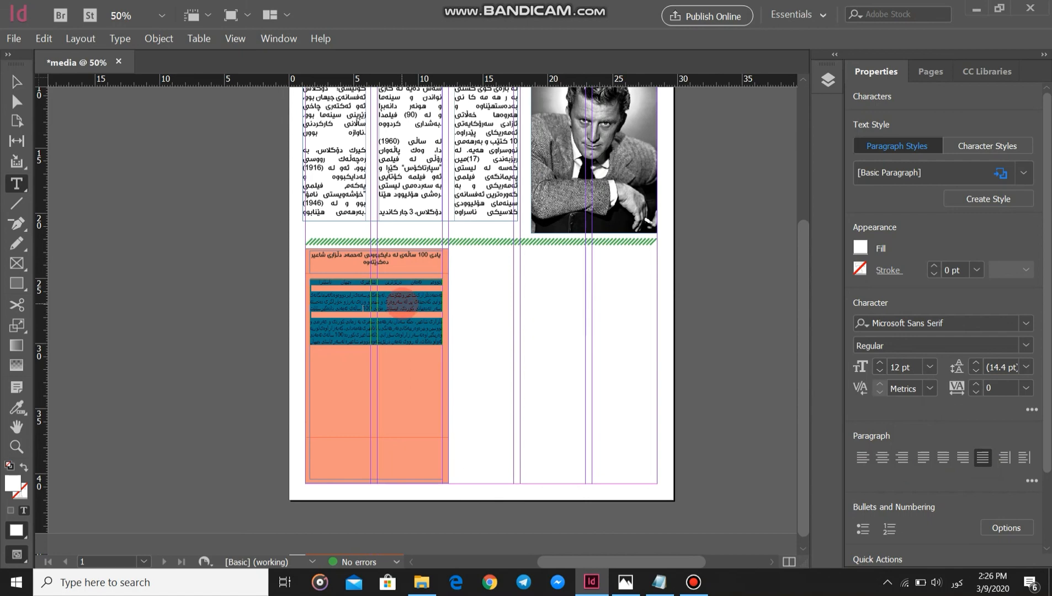
Step: Divide the body text frame into 2 columns with a 1 cm gutter
right_click(402, 301)
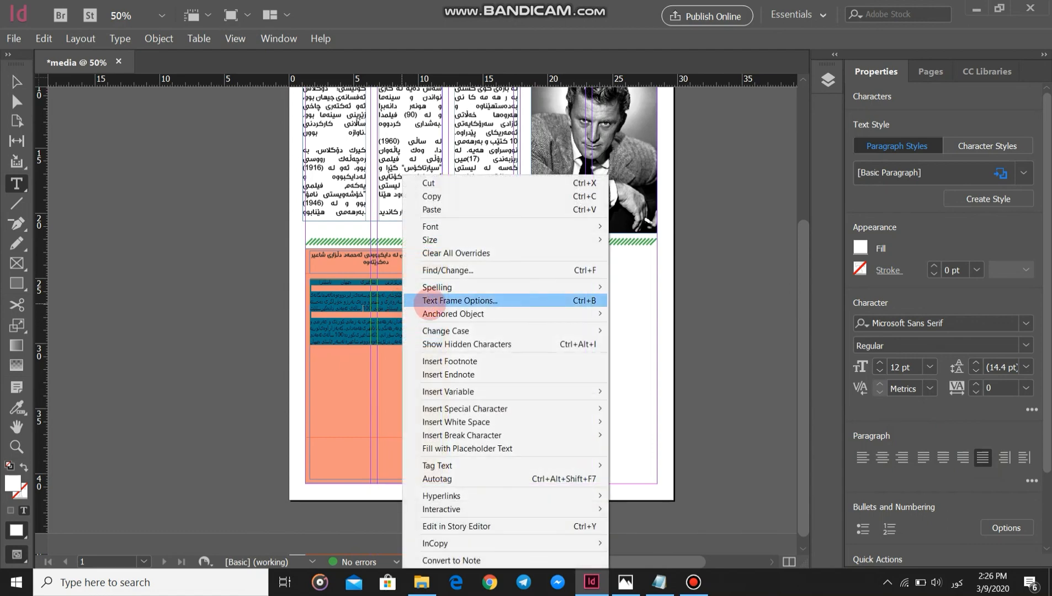
click(434, 302)
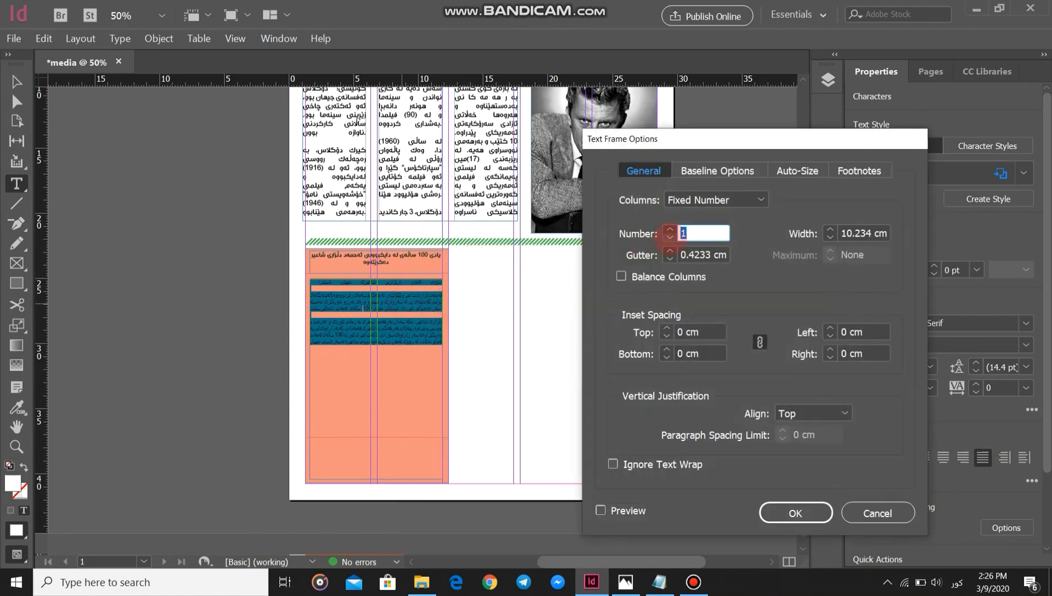
click(670, 230)
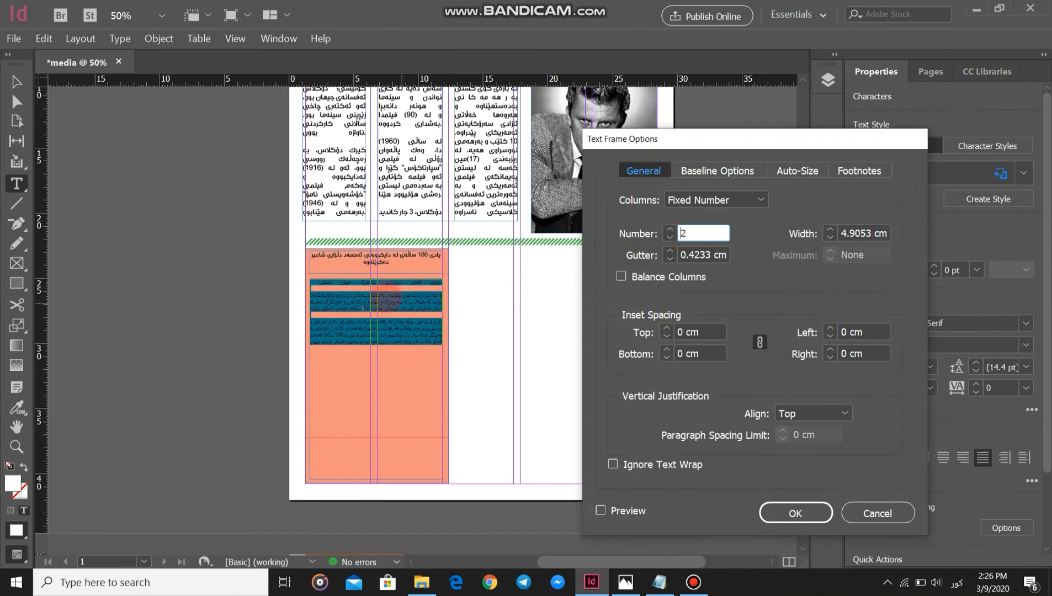
click(670, 251)
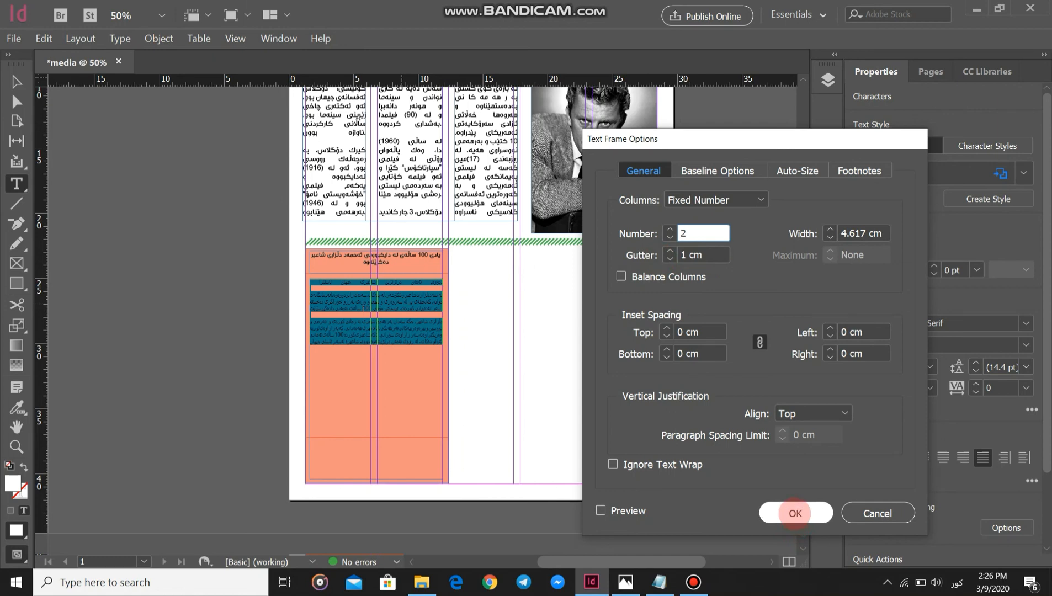
click(795, 513)
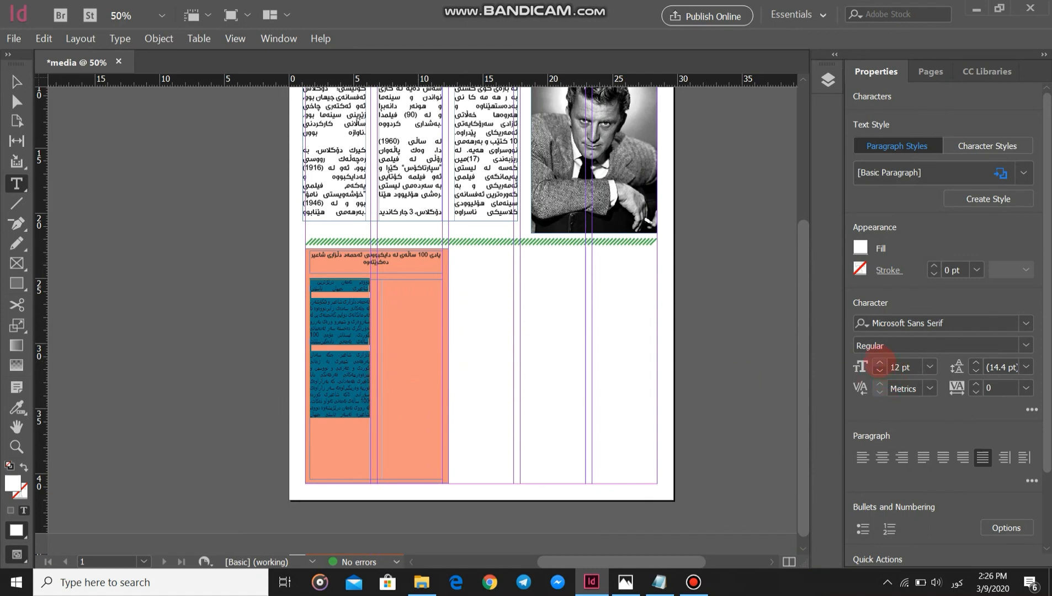
Step: Set the body text size to 18 pt and shorten its frame from below to about 12.9 cm high
click(880, 363)
click(880, 363)
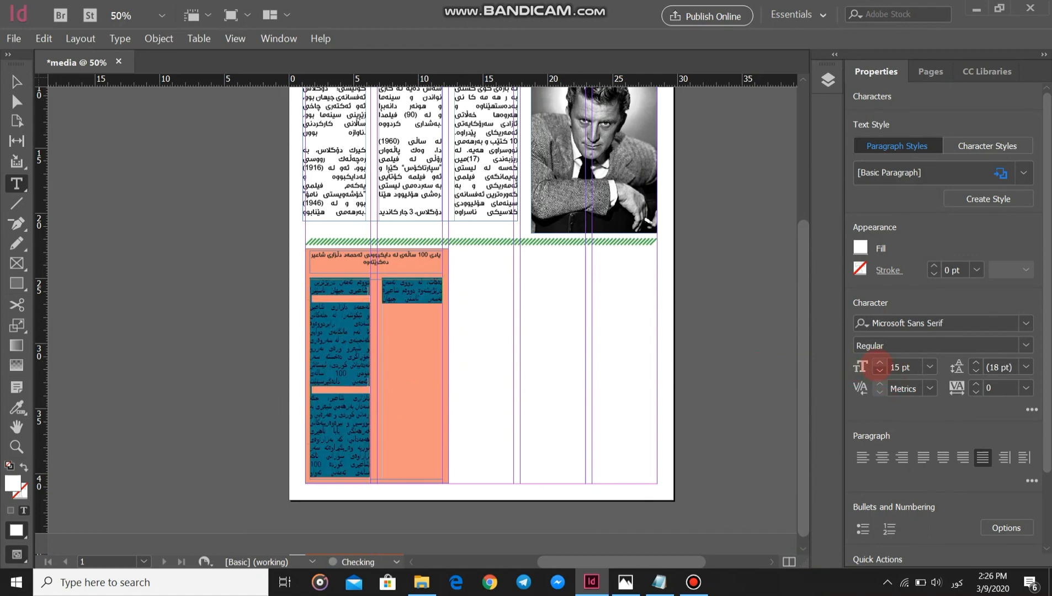
click(880, 364)
click(880, 363)
click(880, 363)
click(880, 363)
click(880, 364)
click(880, 363)
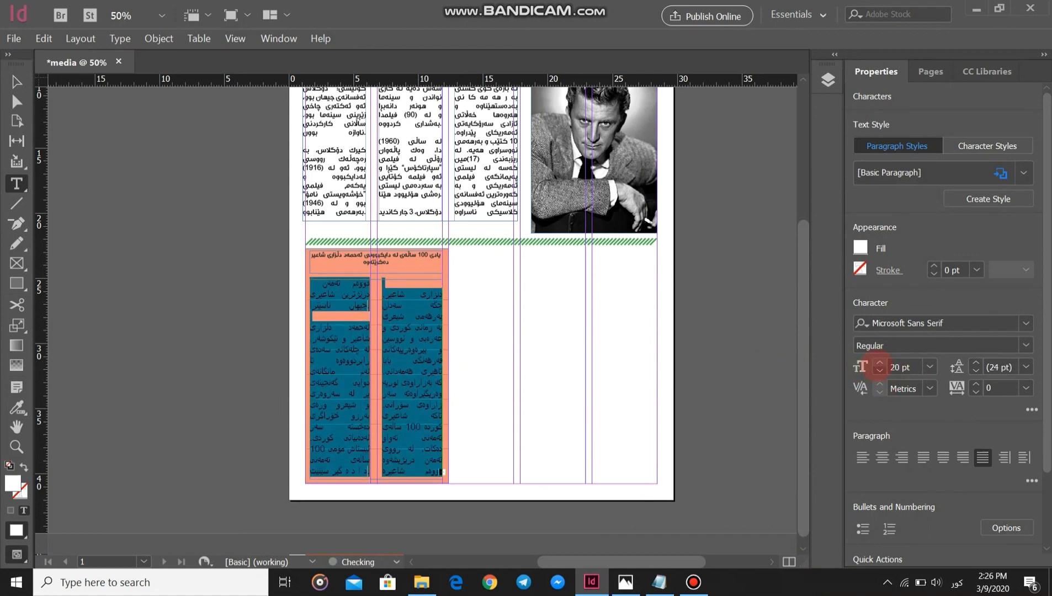
click(880, 370)
click(880, 371)
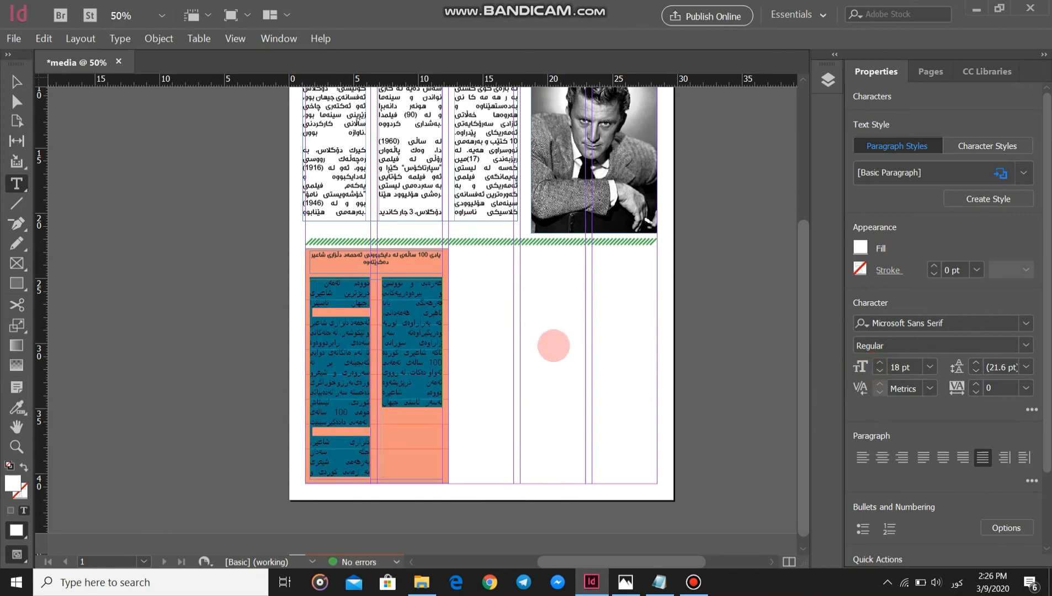
click(16, 82)
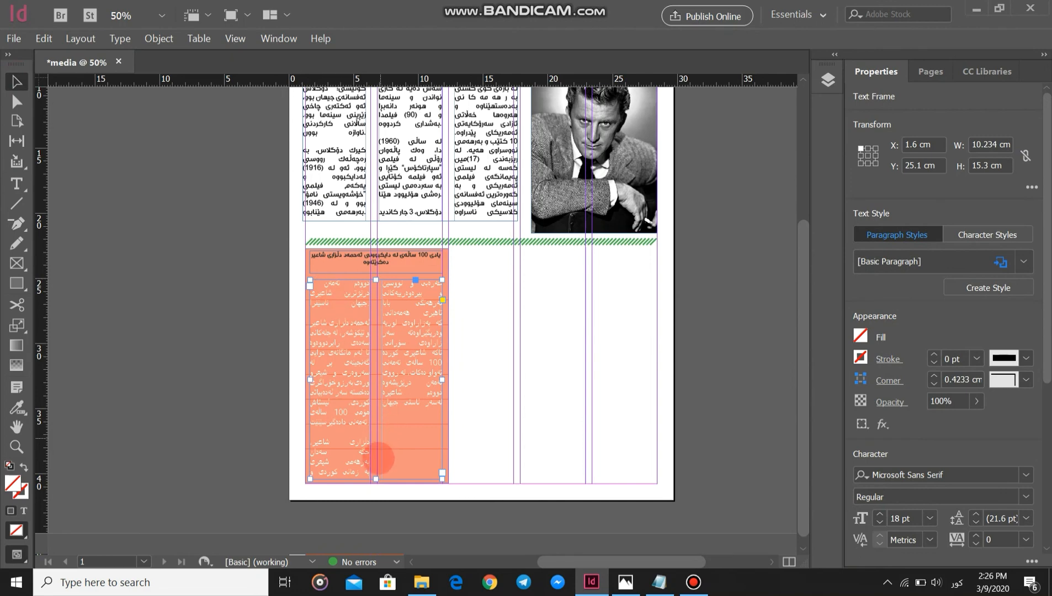
drag(376, 479, 376, 447)
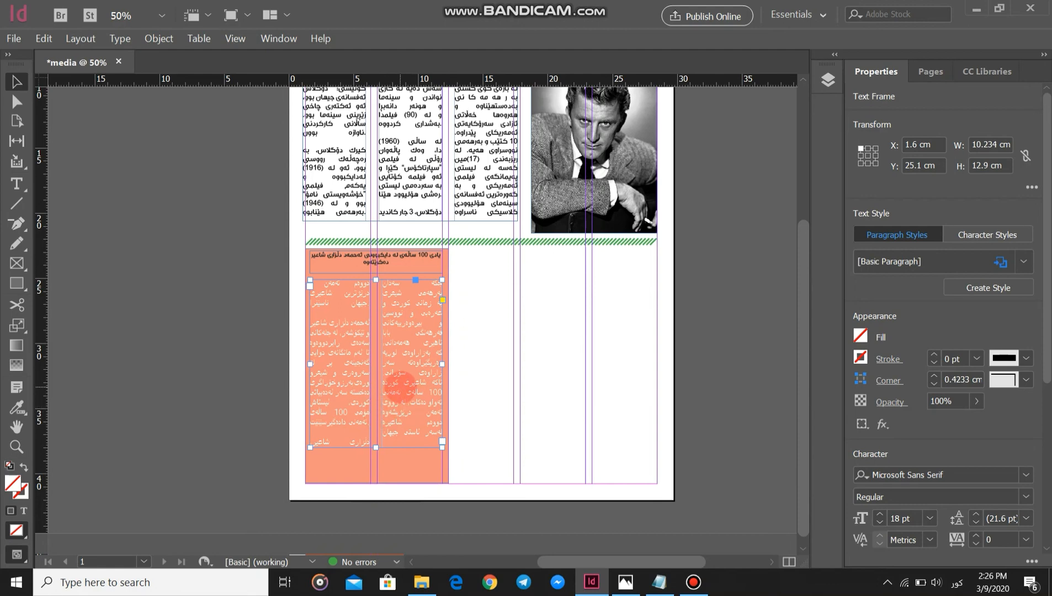
Step: Select all of the two-column body text and set its fill to the blue swatch C=100 M=90 Y=10 K=0
key(t)
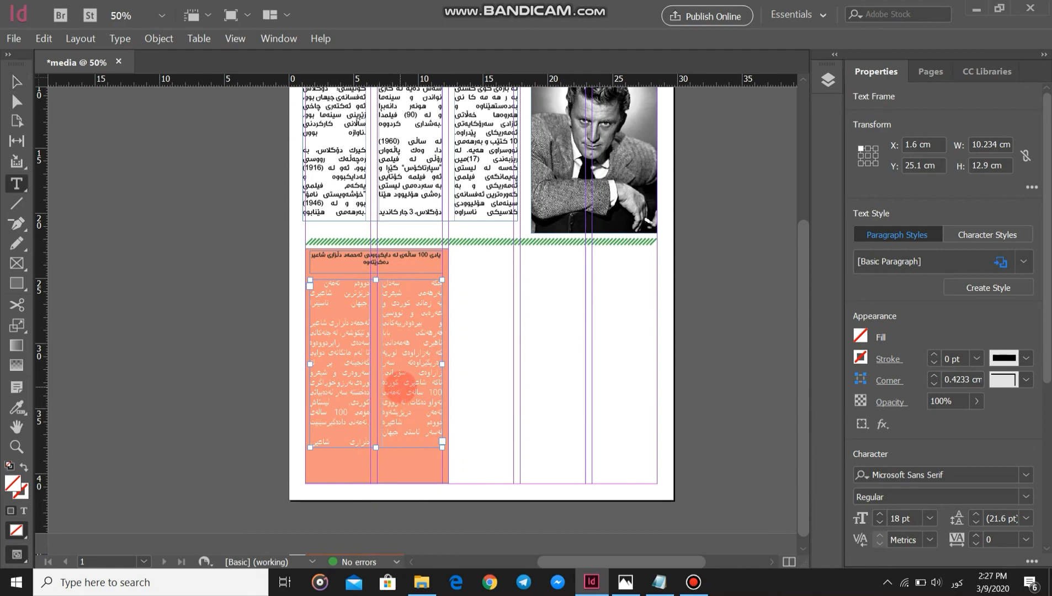
click(399, 381)
key(ctrl+a)
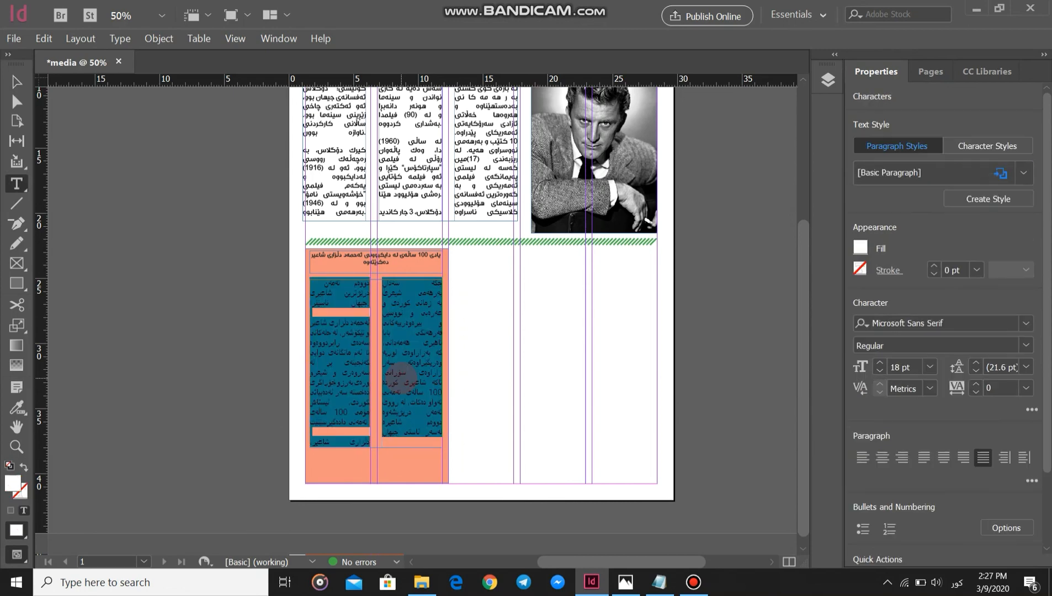
click(860, 248)
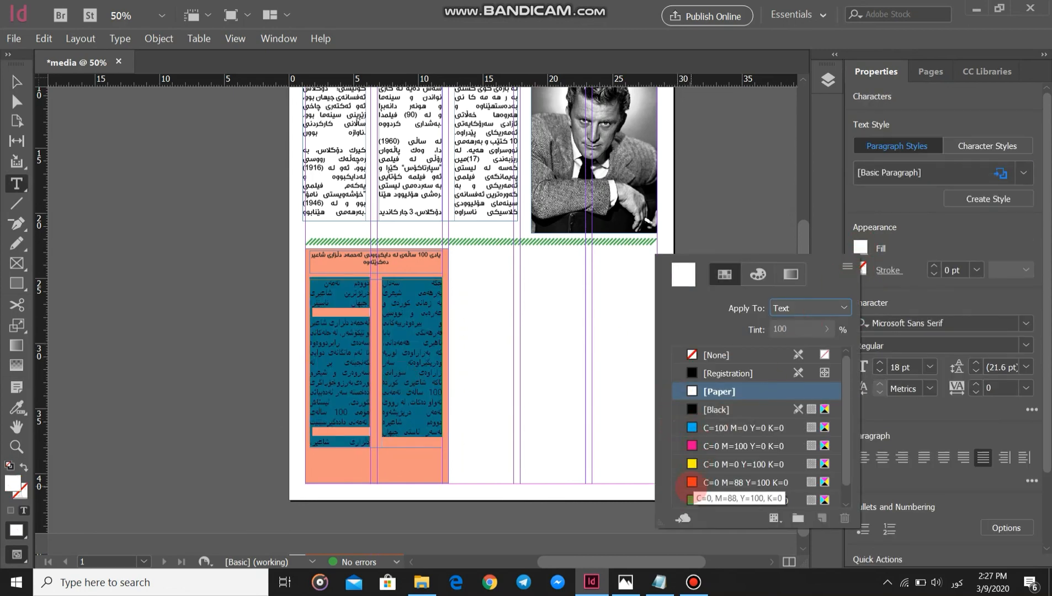
scroll(694, 497, down, 1)
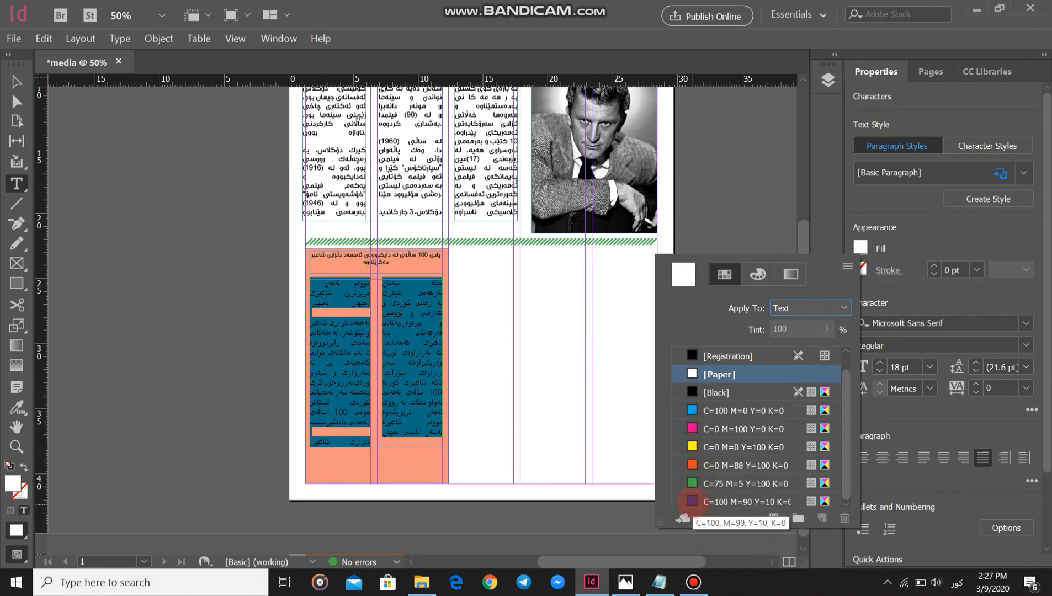
click(685, 502)
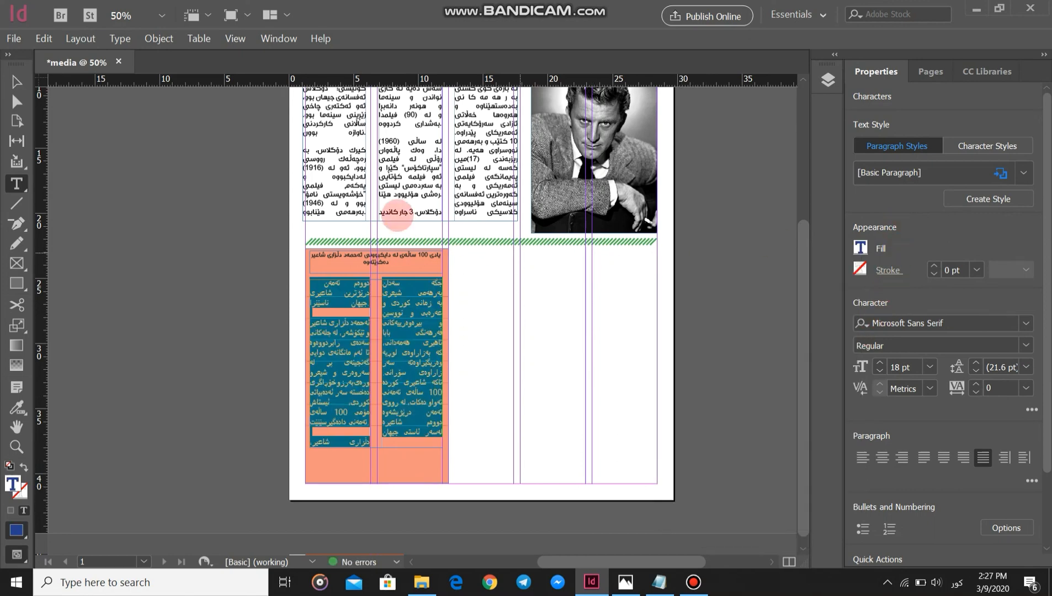
Step: Deselect the body text and review the page layout from the masthead and photo article down to the orange-backed article
click(15, 83)
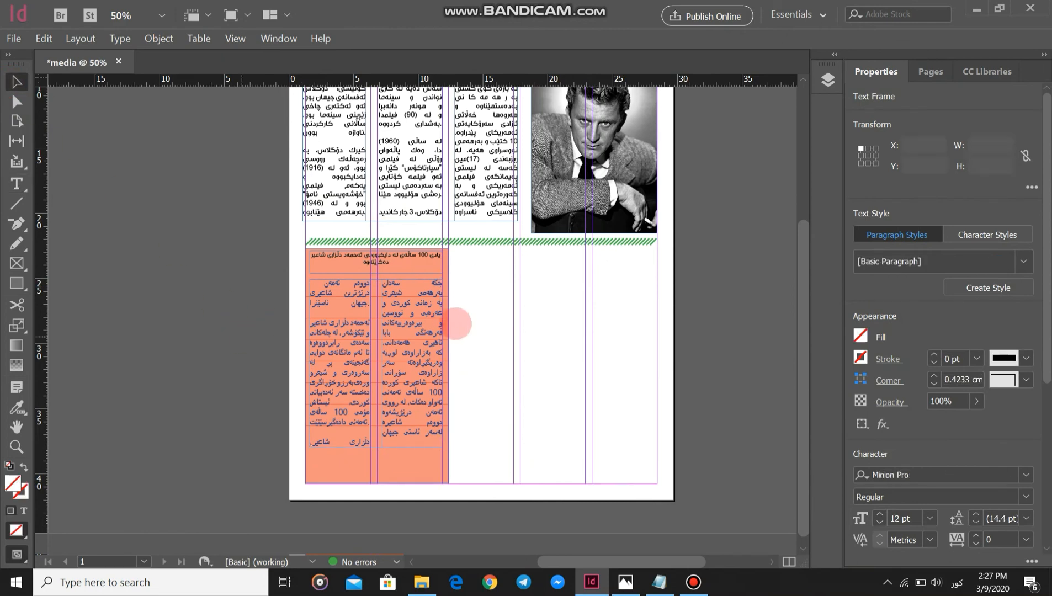
click(458, 324)
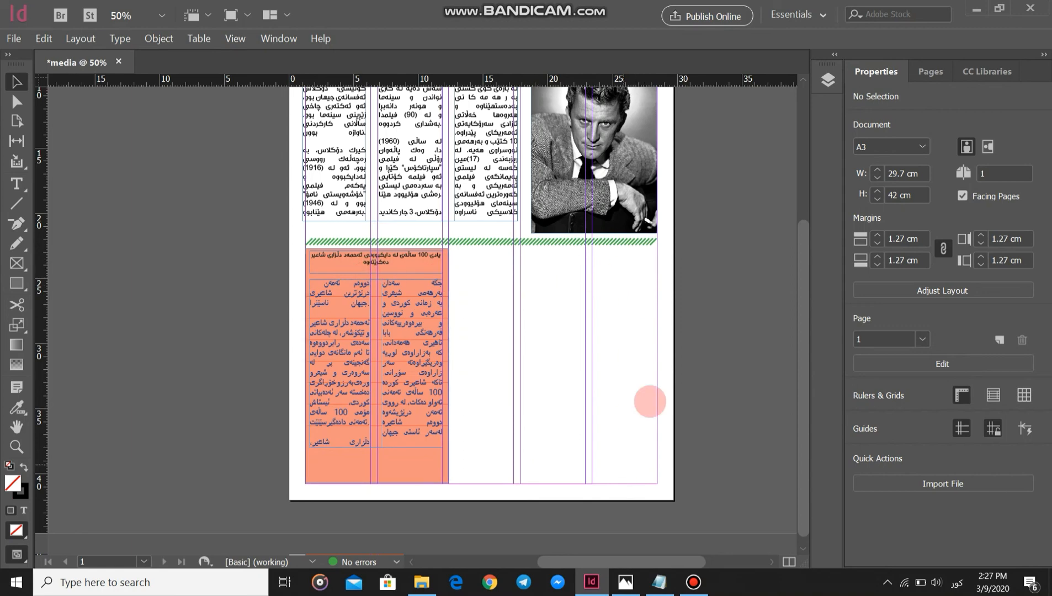
scroll(650, 401, up, 5)
scroll(651, 250, down, 2)
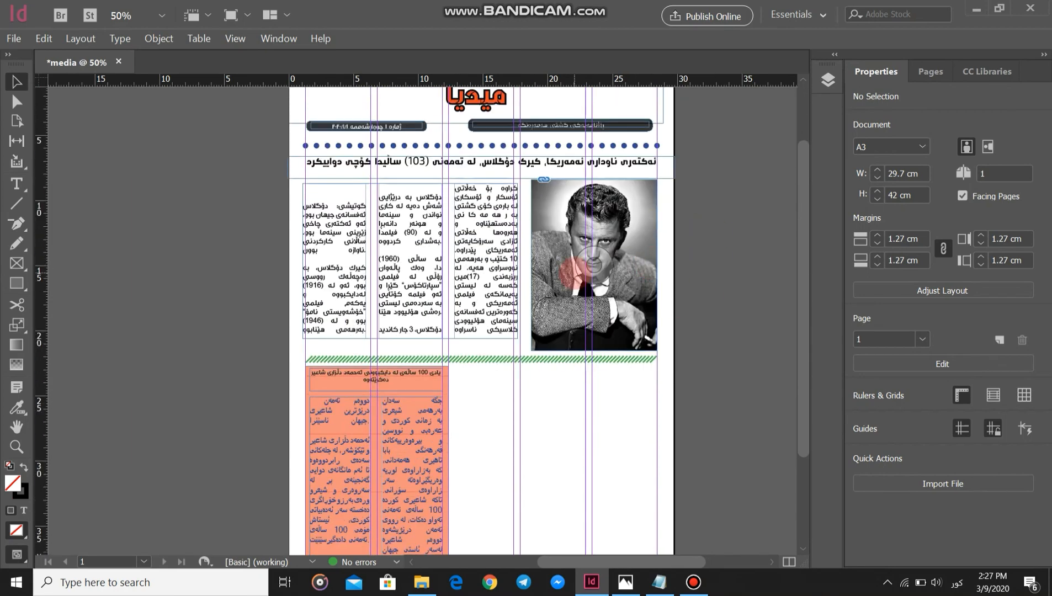
key(z)
alt+click(523, 258)
alt+click(524, 258)
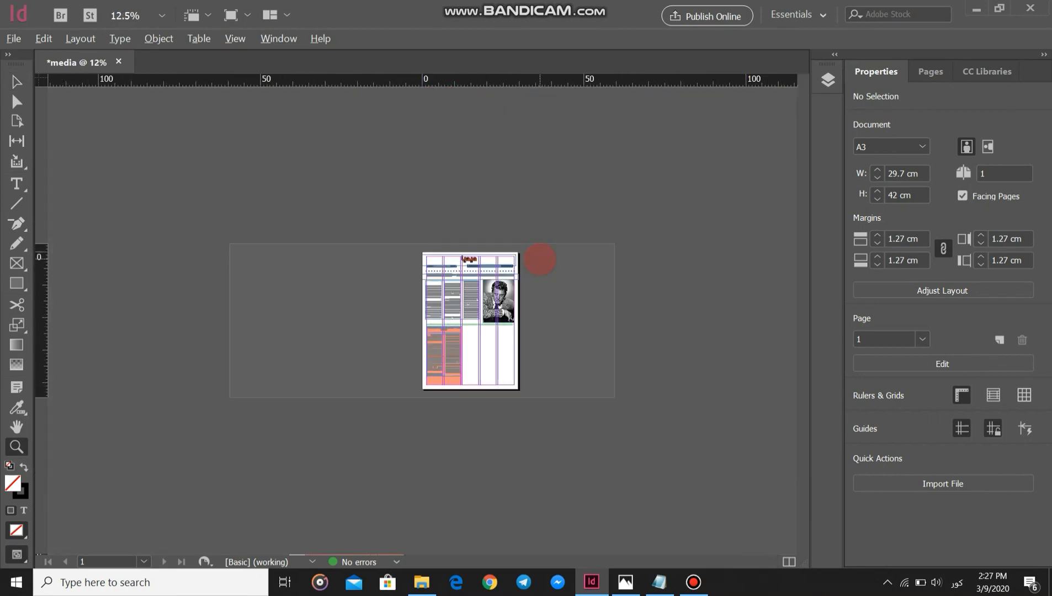
scroll(540, 260, up, 1)
scroll(571, 257, up, 2)
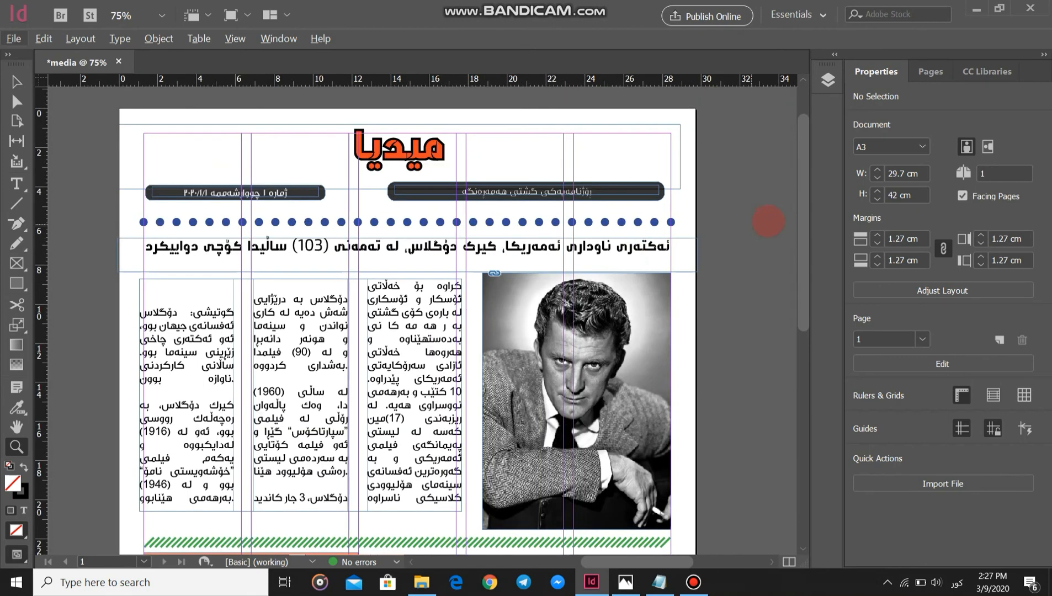
scroll(623, 221, down, 1)
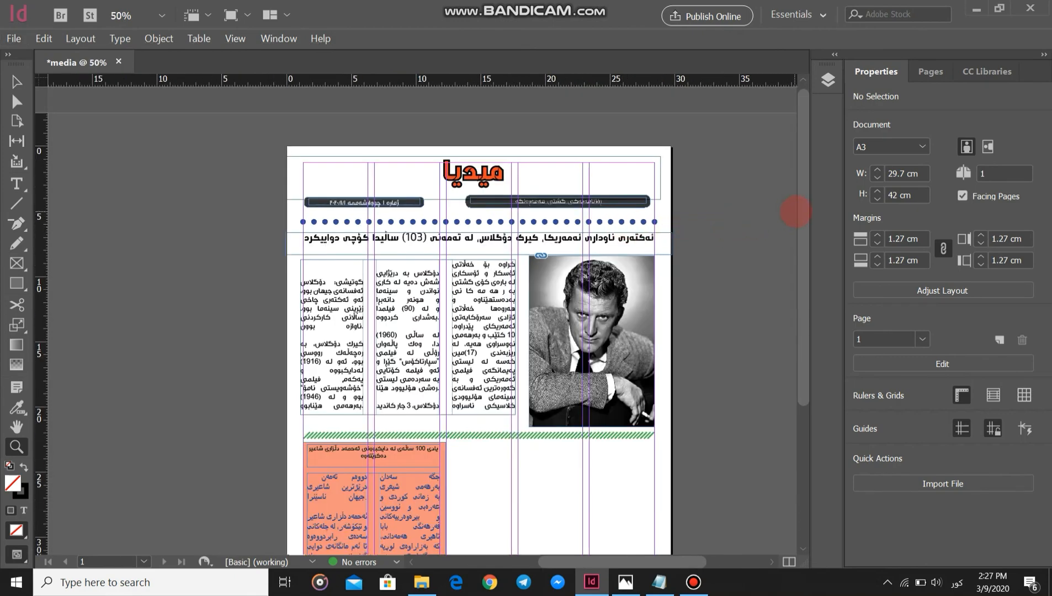
drag(804, 203, 806, 215)
drag(799, 243, 798, 216)
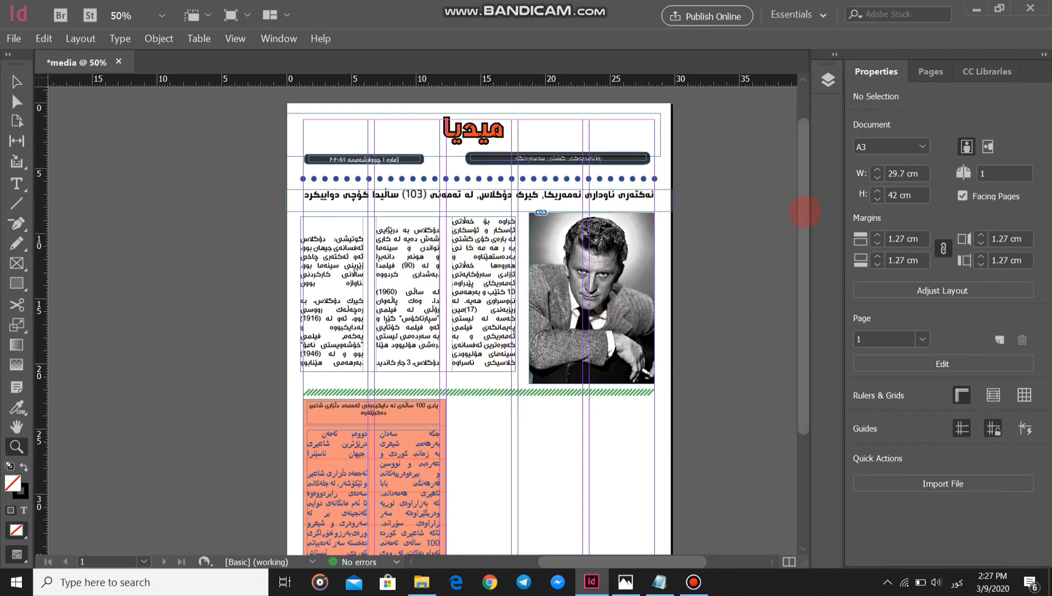
scroll(798, 222, down, 3)
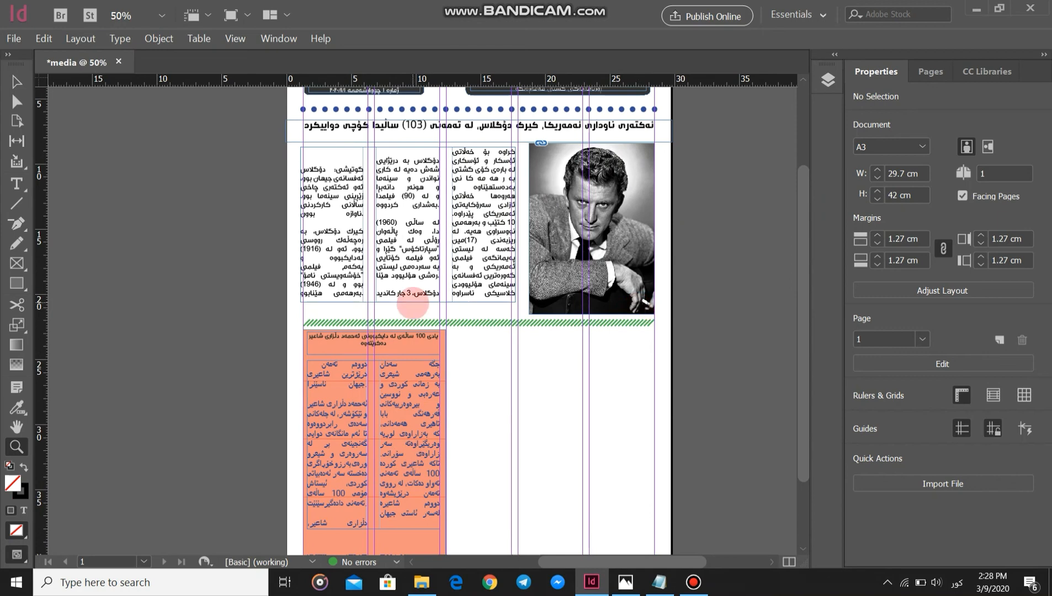
drag(806, 240, 805, 184)
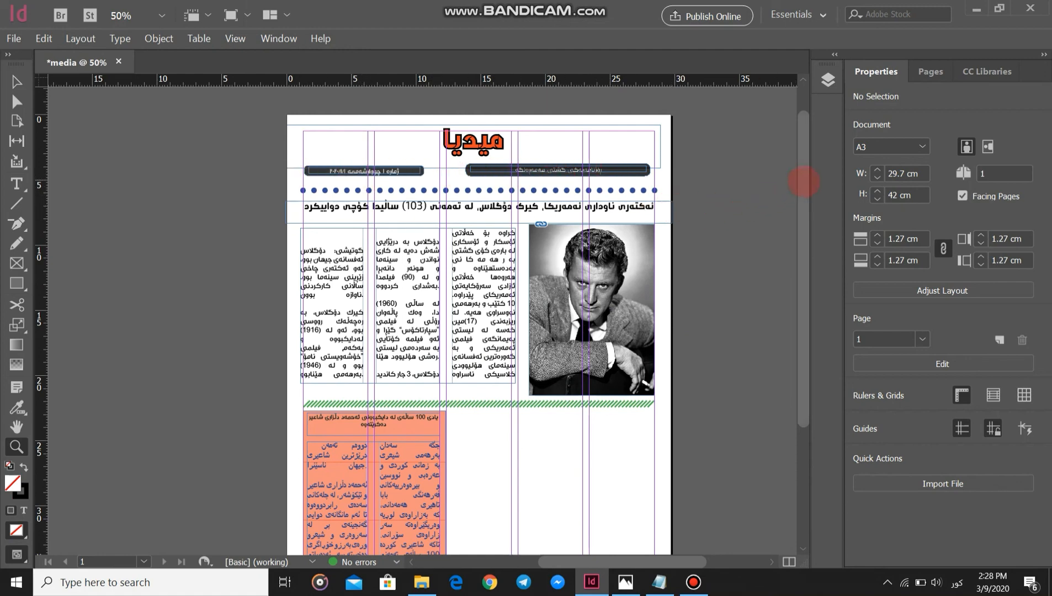
drag(804, 182, 801, 258)
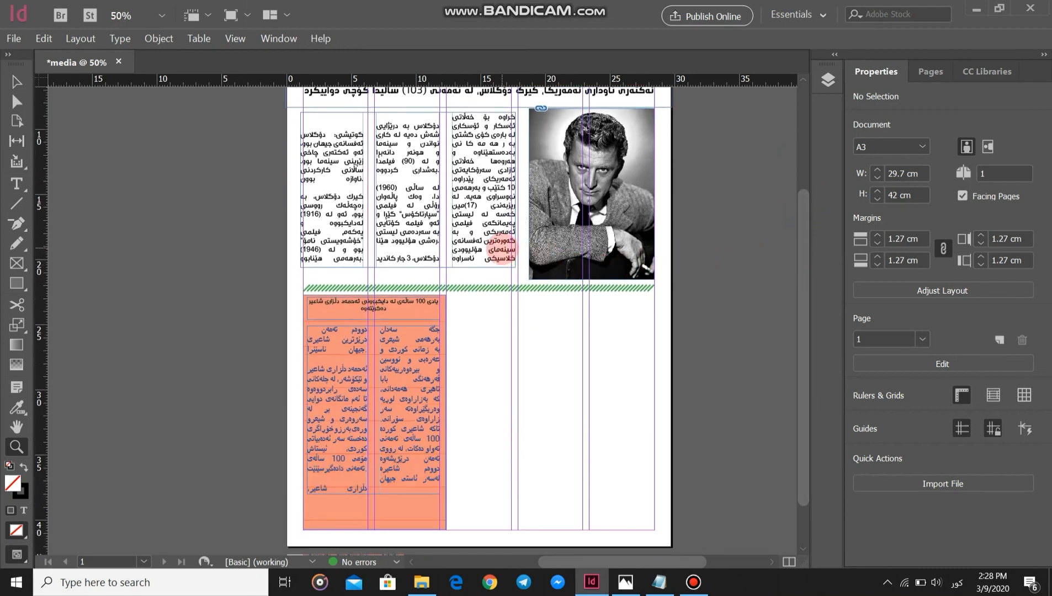
alt+click(503, 255)
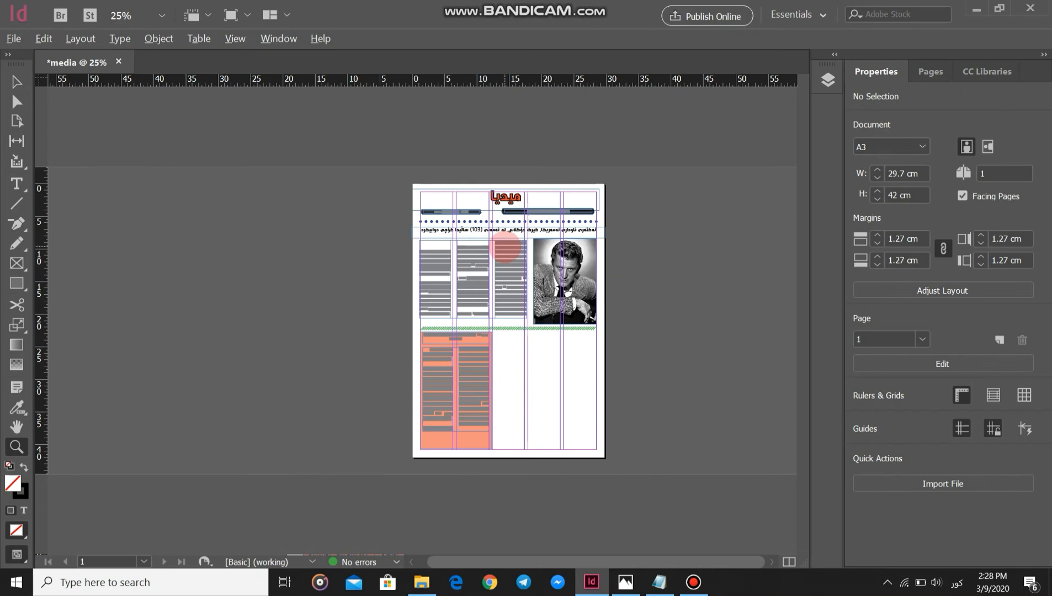
click(505, 247)
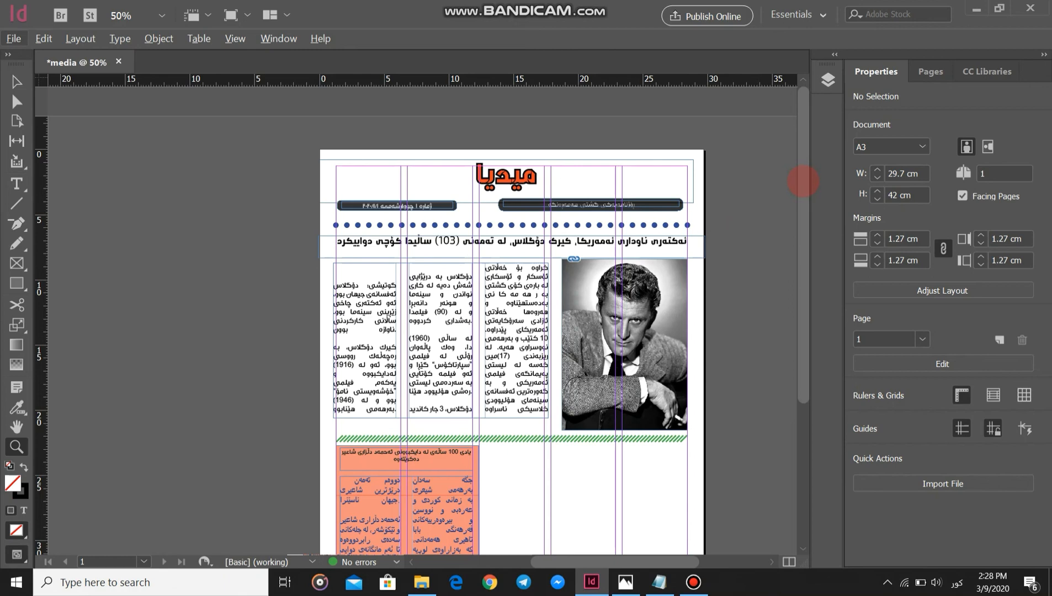
drag(803, 181, 805, 216)
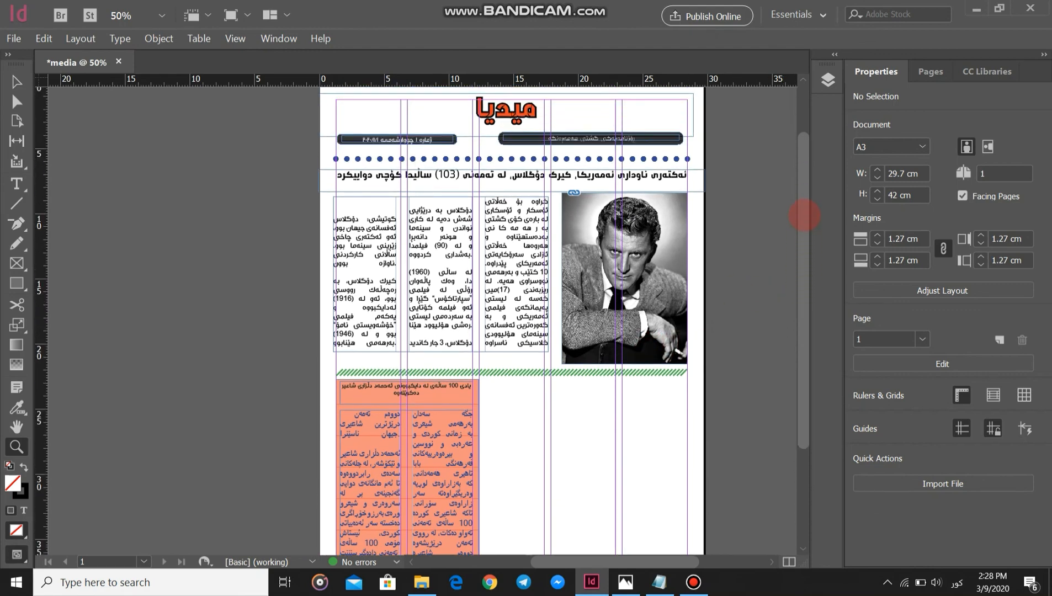